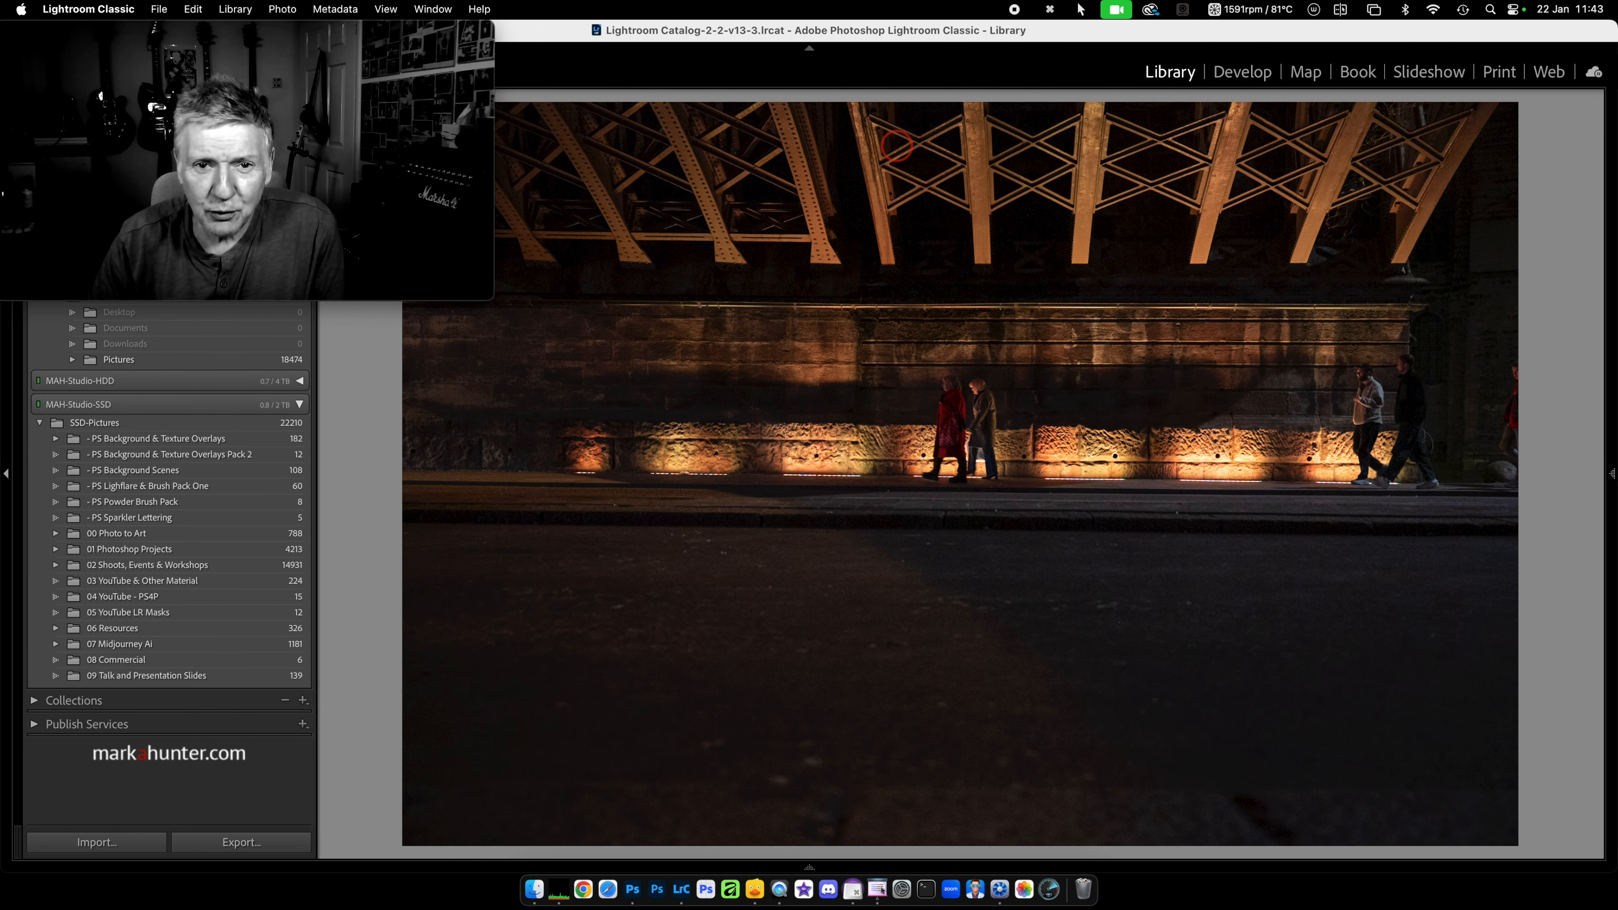
# Step: Open the cathedral photo in the Develop module and create a Select Sky mask on it
pyautogui.press('Right')
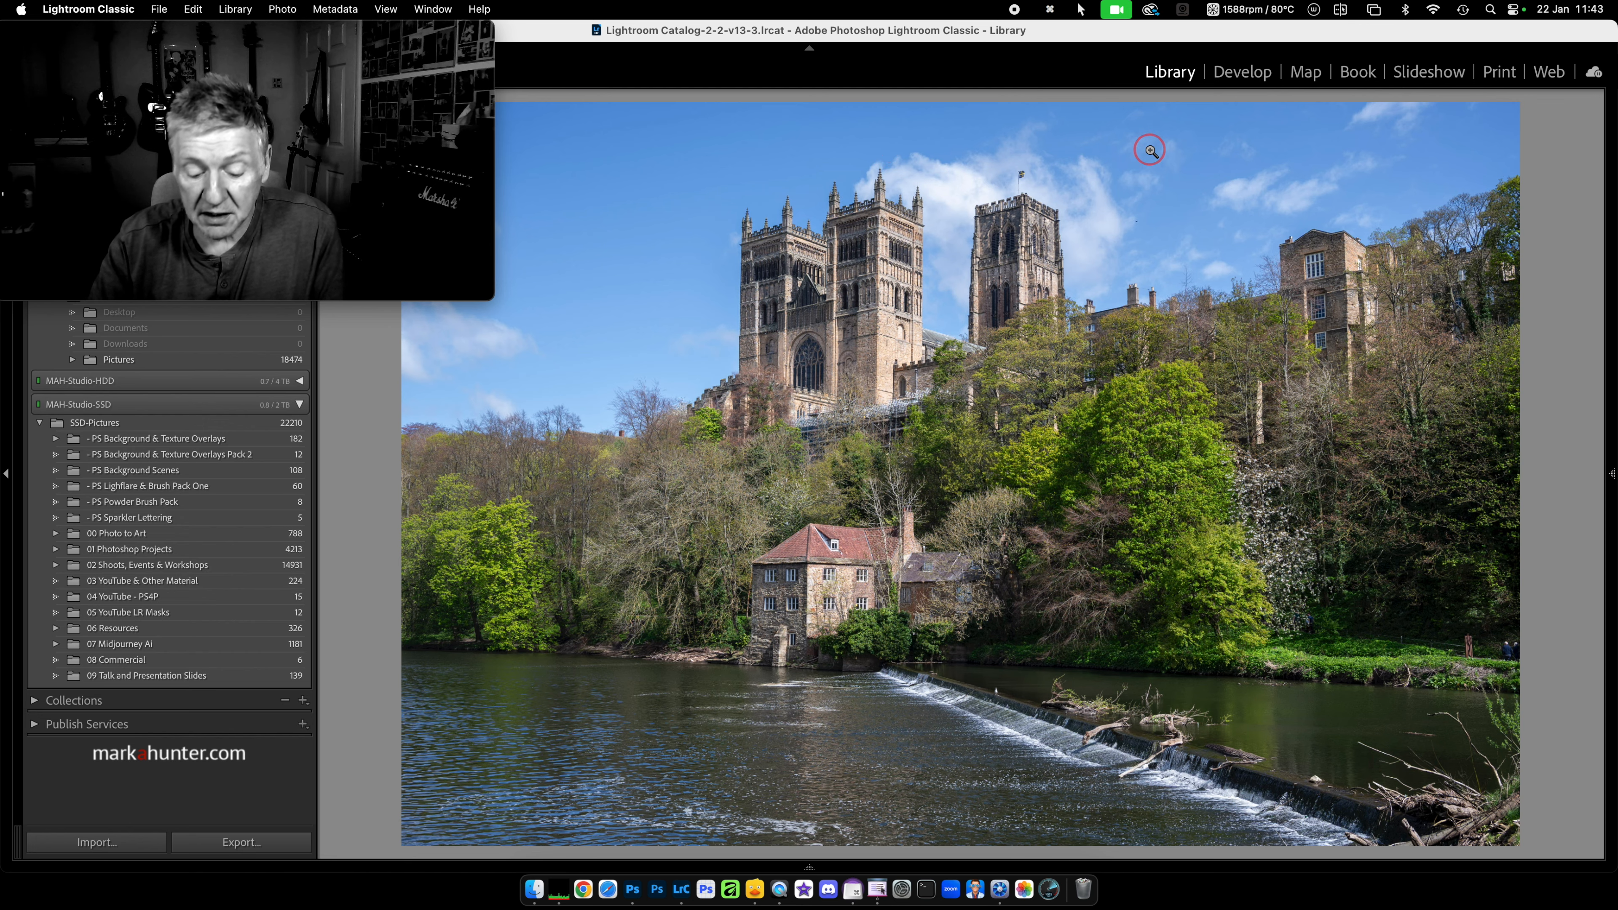
pyautogui.press('d')
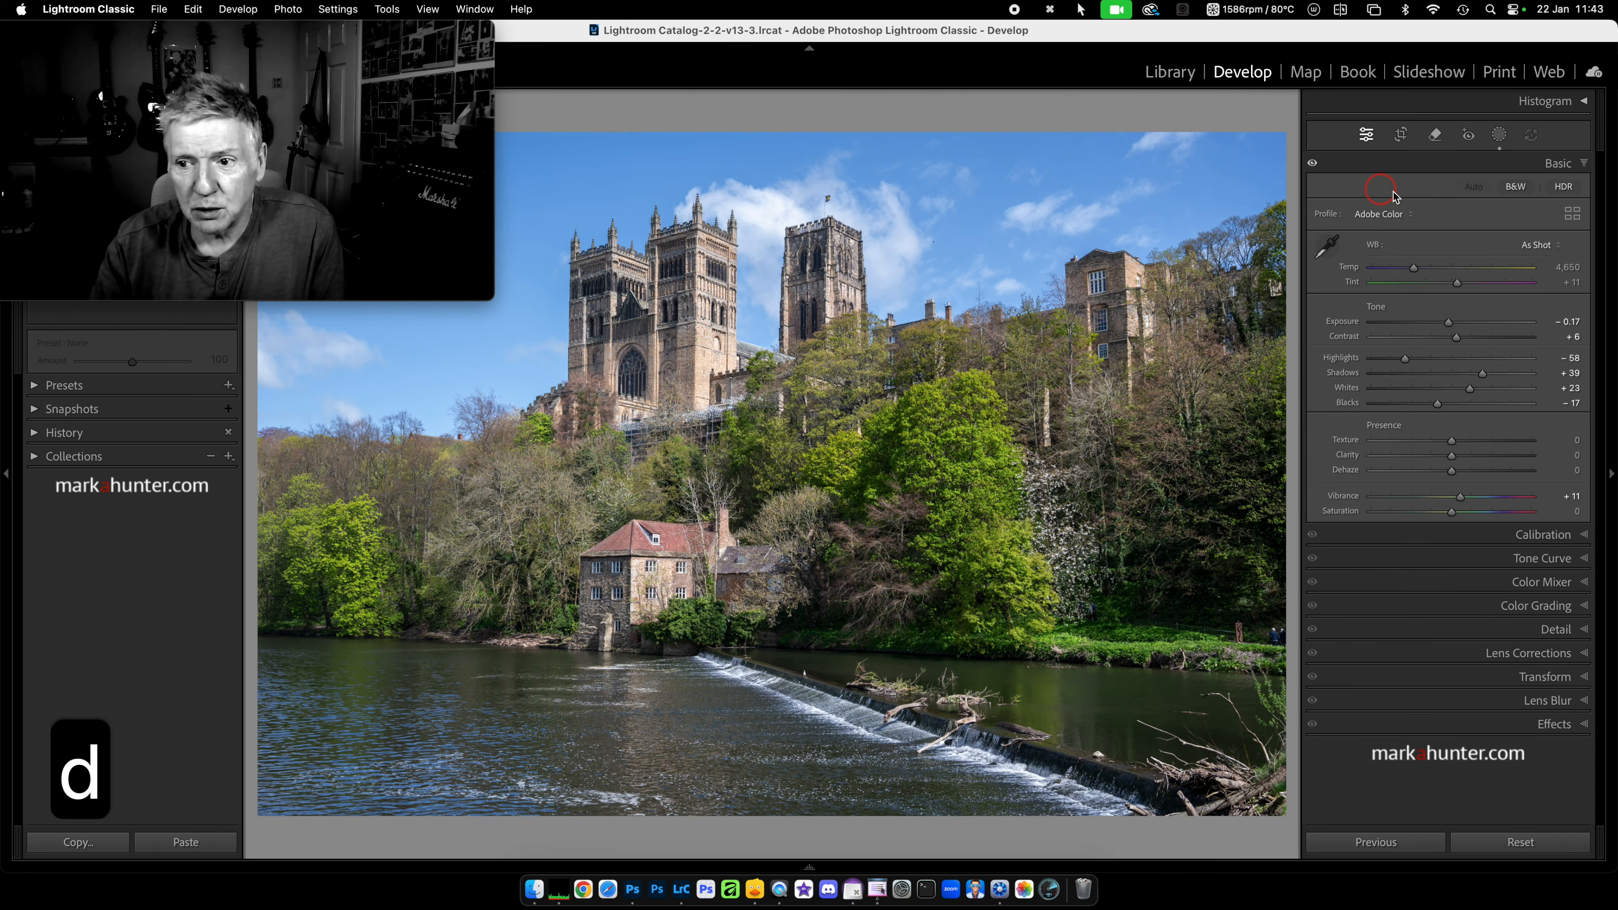
pyautogui.click(1498, 139)
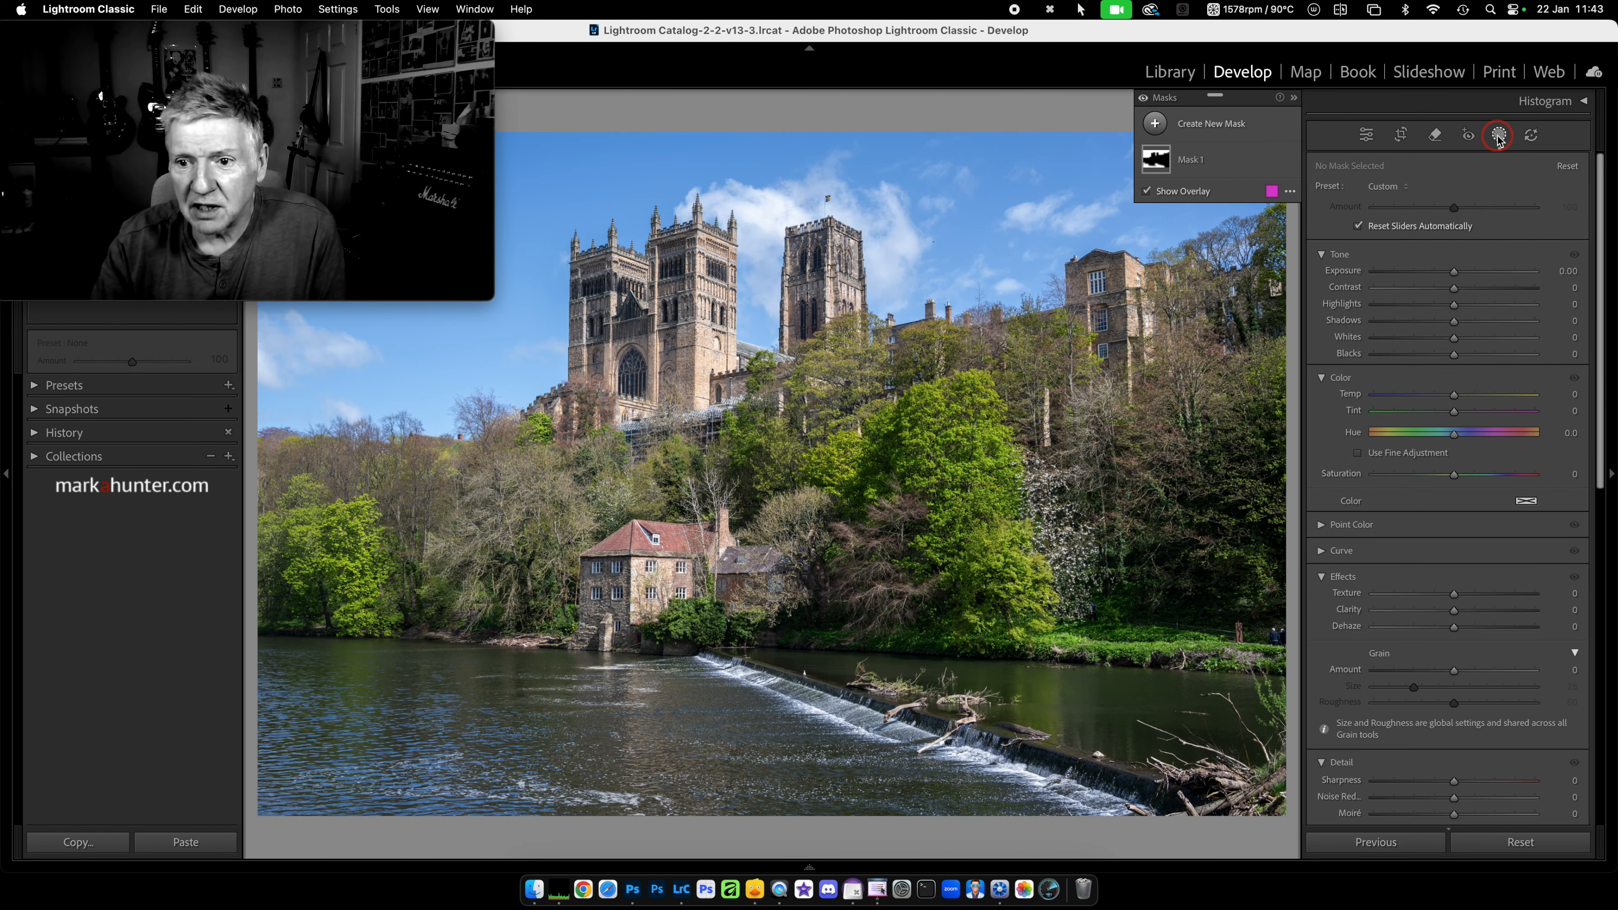
pyautogui.click(1162, 129)
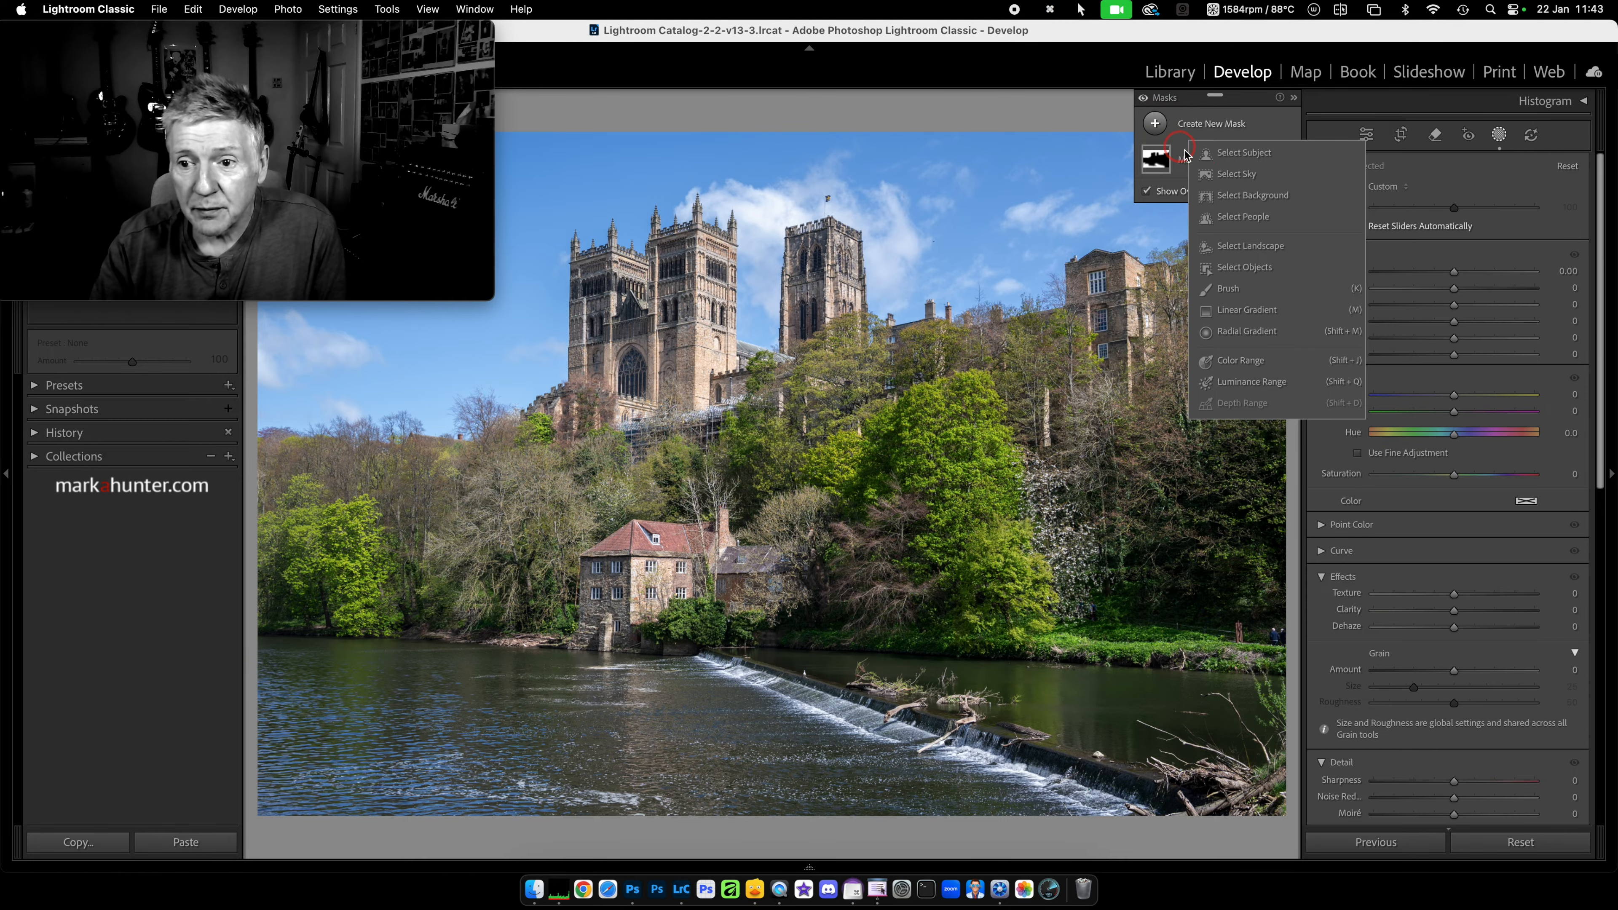
pyautogui.click(1233, 178)
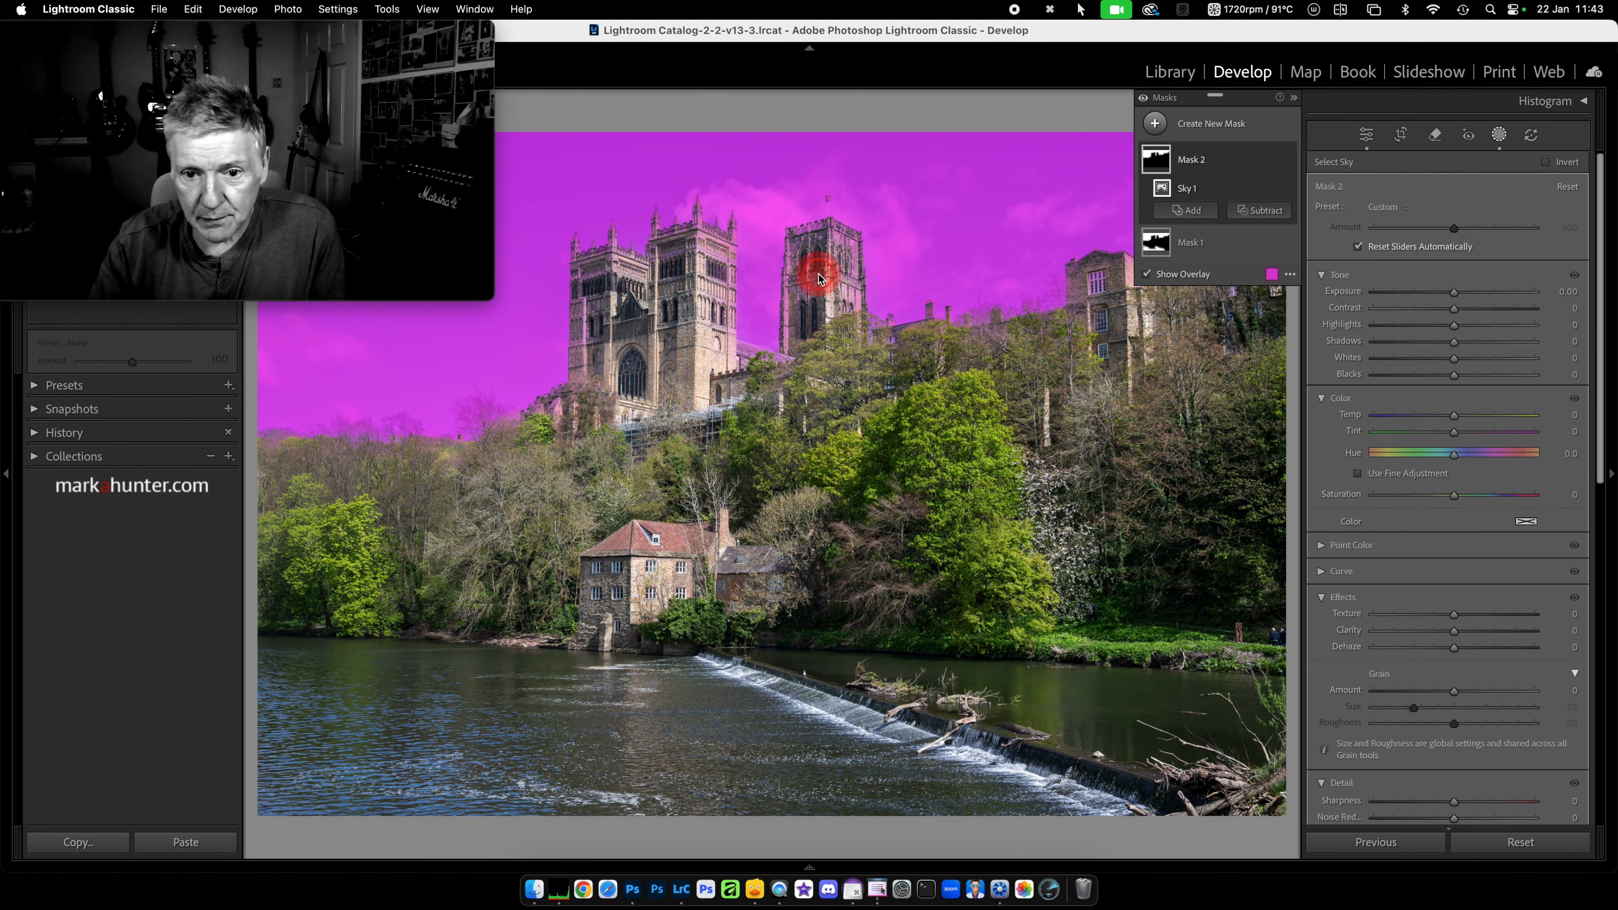
pyautogui.press('super+equal')
pyautogui.press('super+equal')
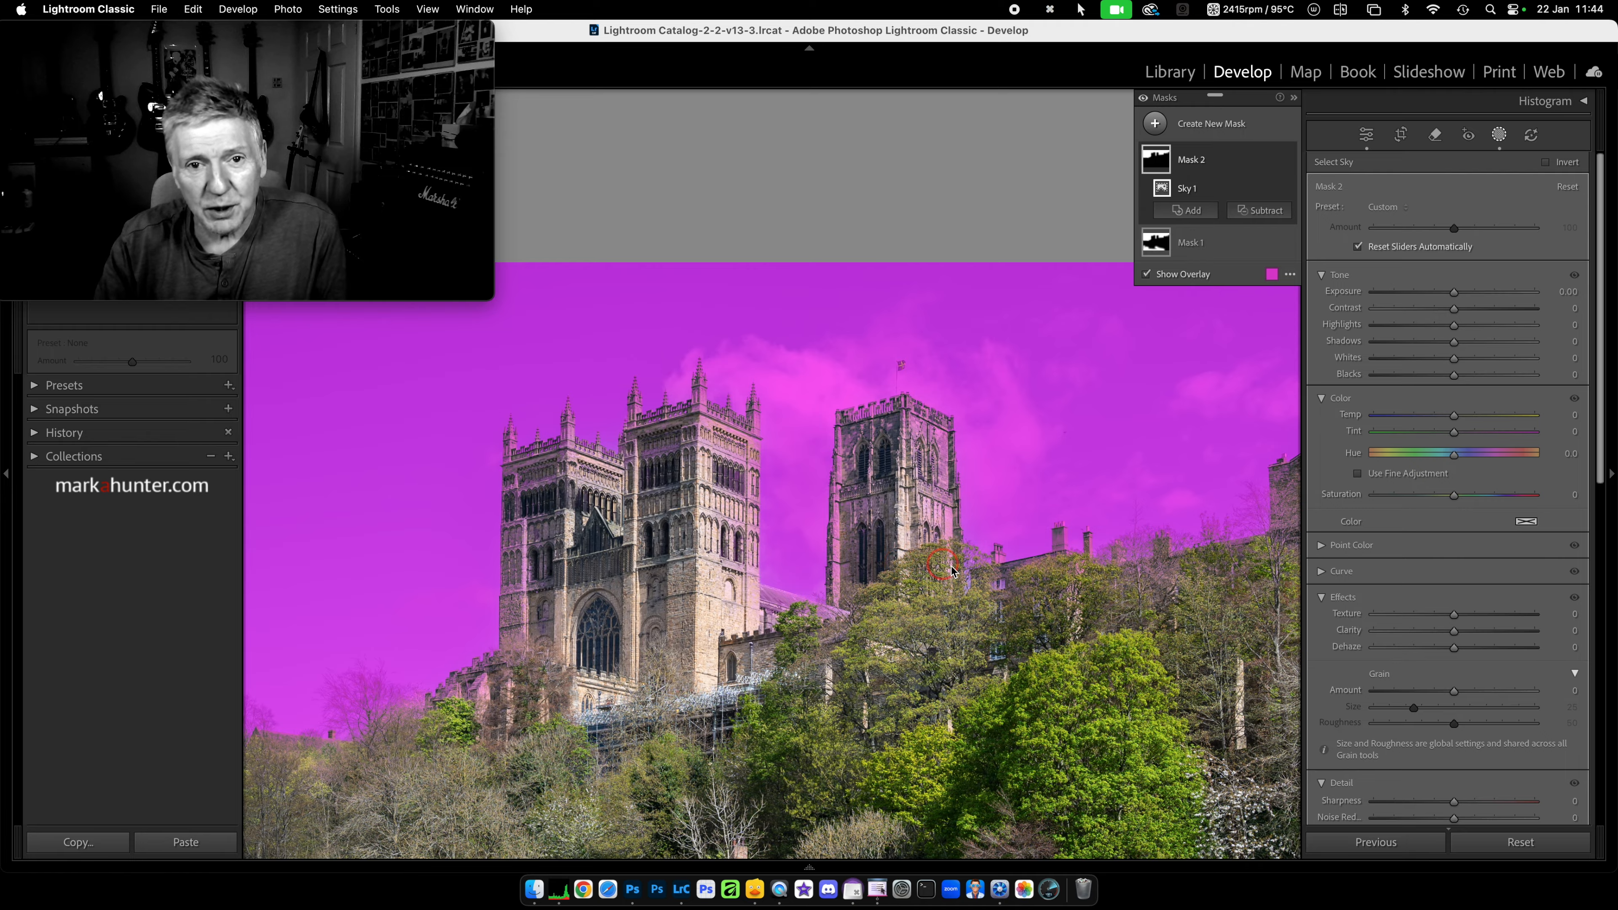
# Step: Subtract a second Select Sky selection from the sky mask
pyautogui.moveTo(1263, 164)
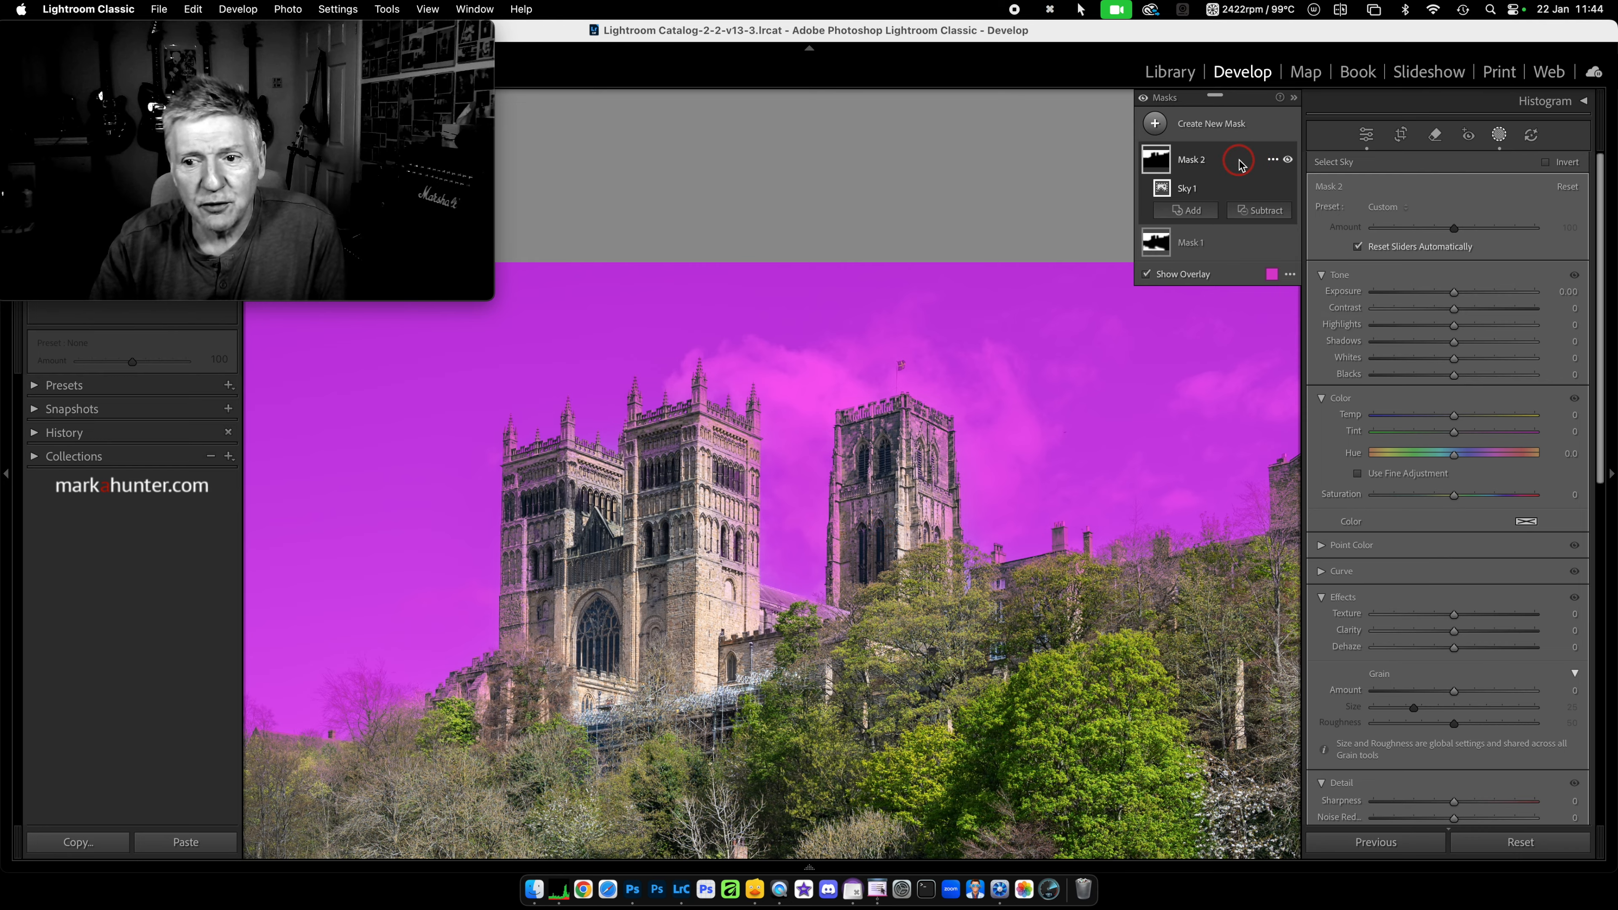
pyautogui.click(1266, 216)
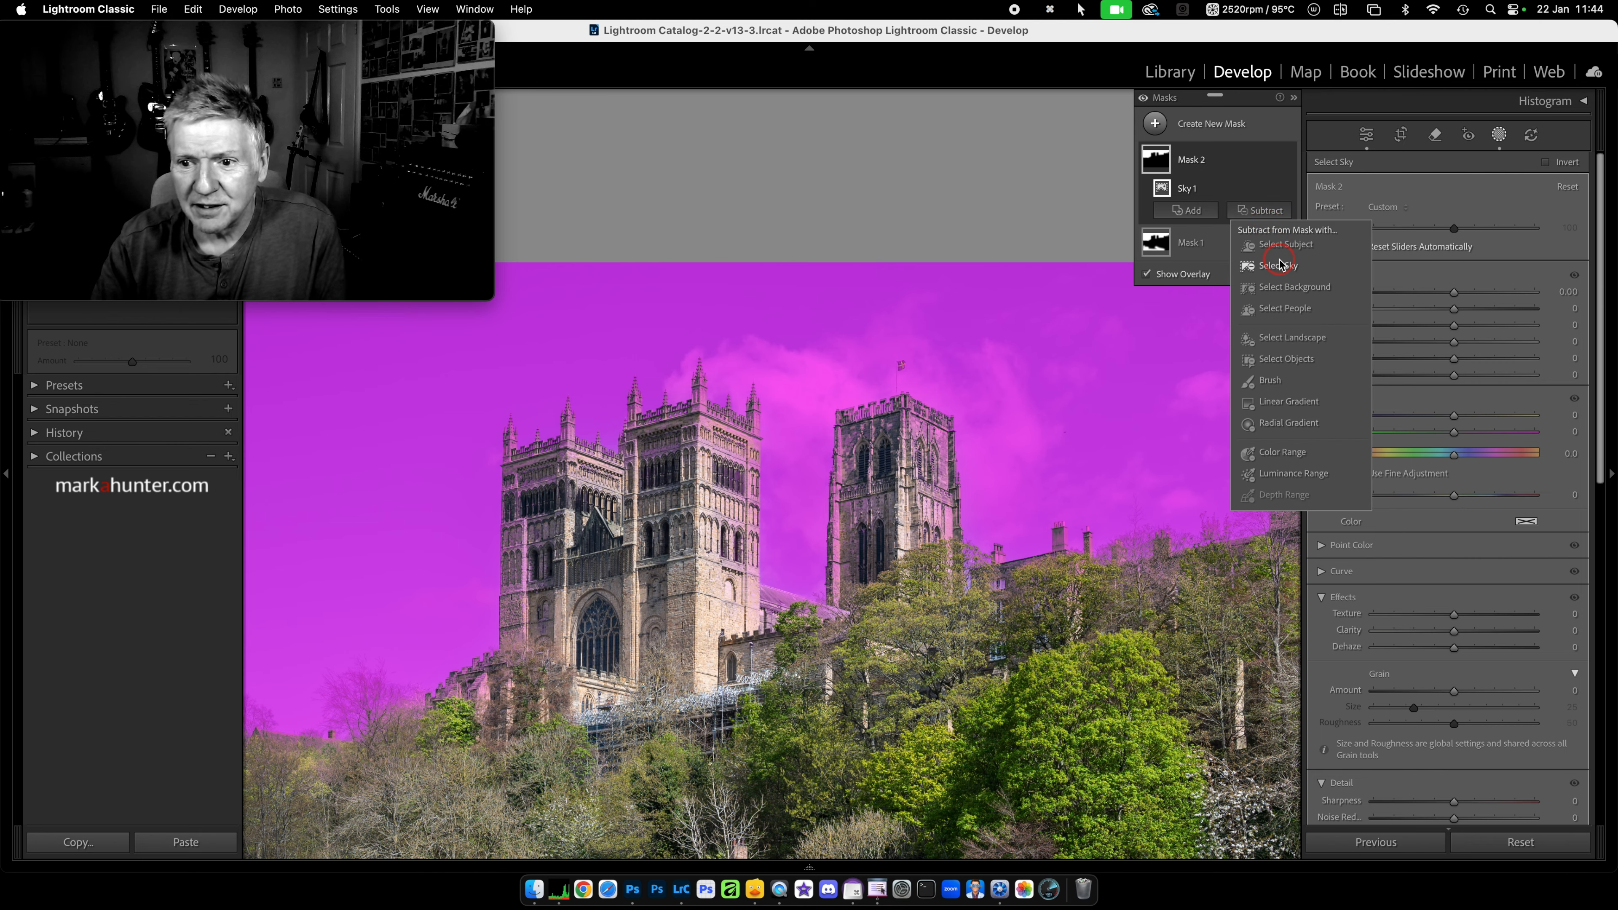
pyautogui.click(1288, 270)
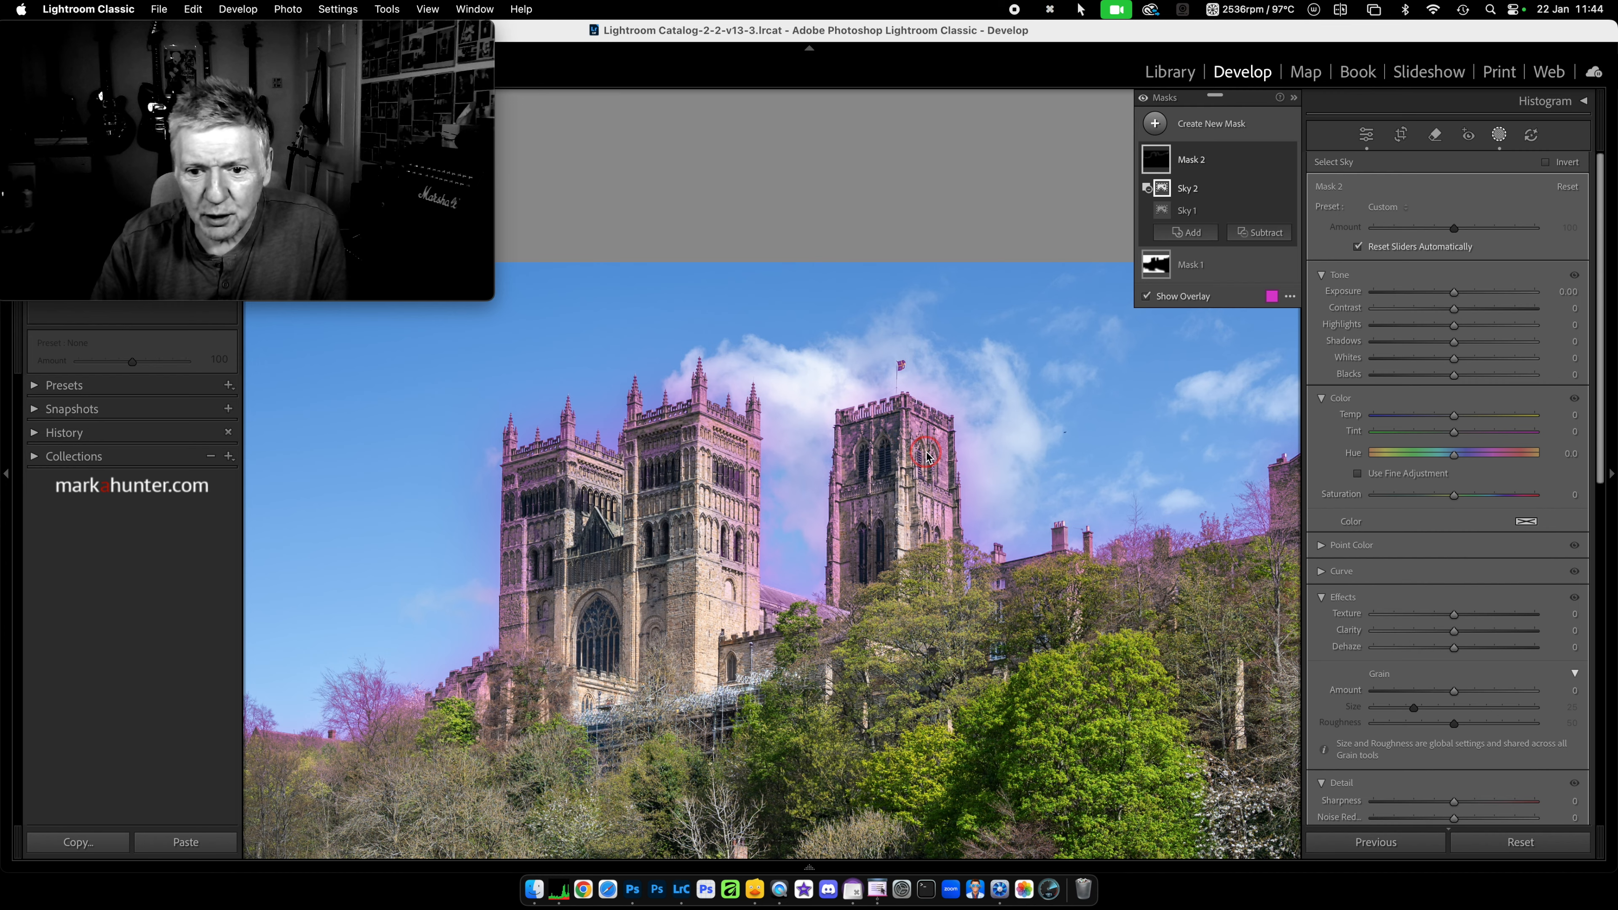
# Step: Increase the opacity of the magenta mask overlay
pyautogui.click(1271, 296)
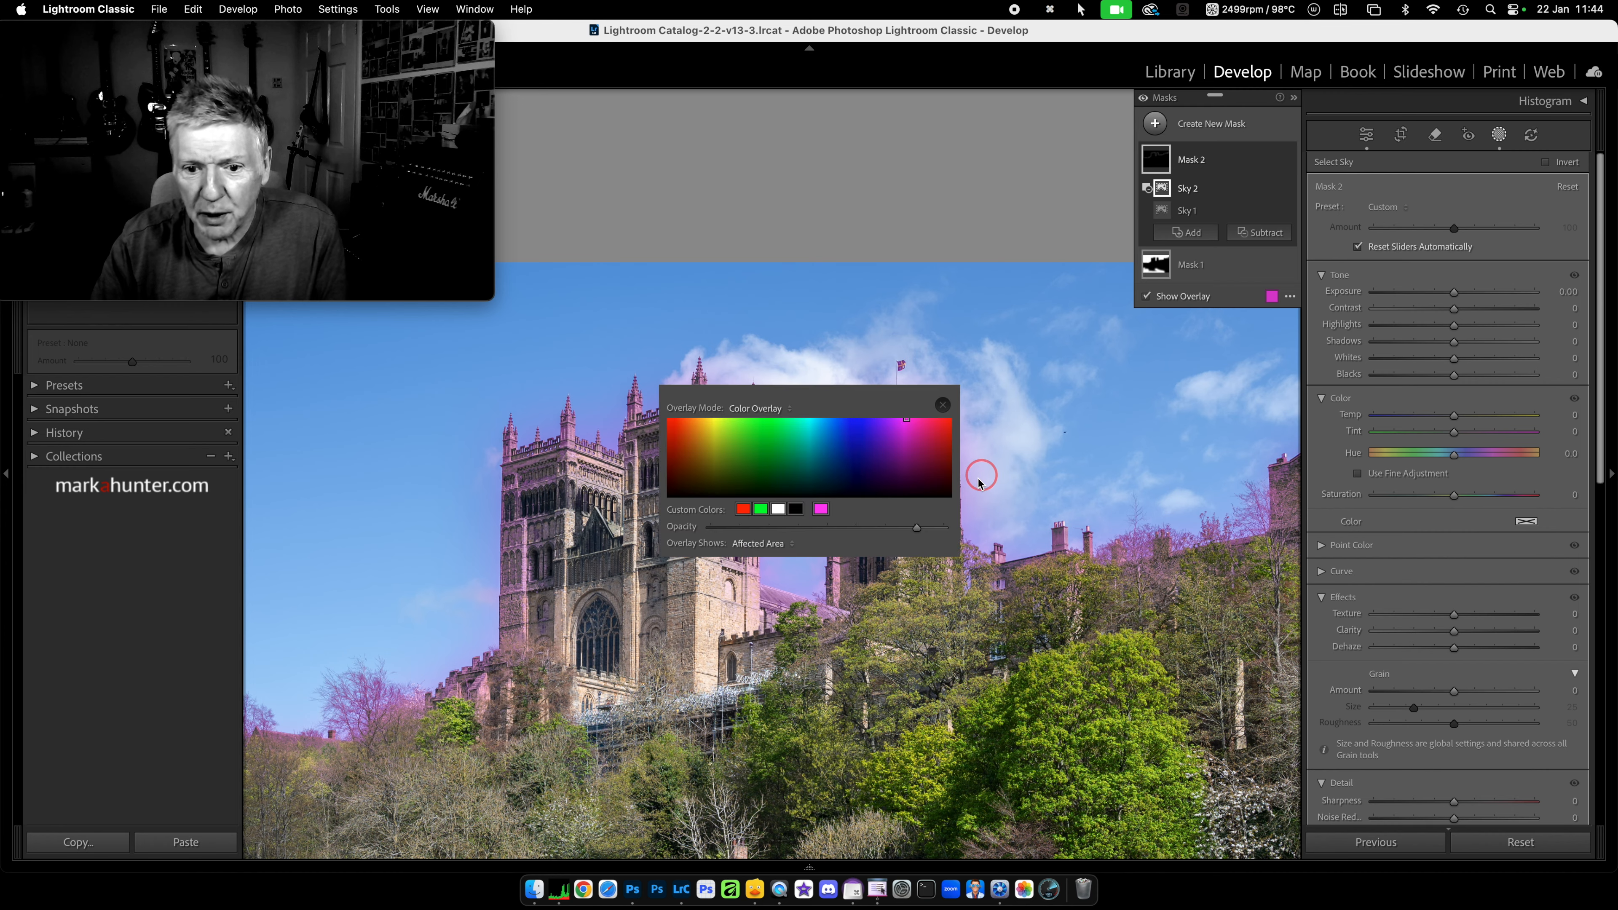
pyautogui.moveTo(916, 527); pyautogui.dragTo(946, 440)
pyautogui.click(942, 405)
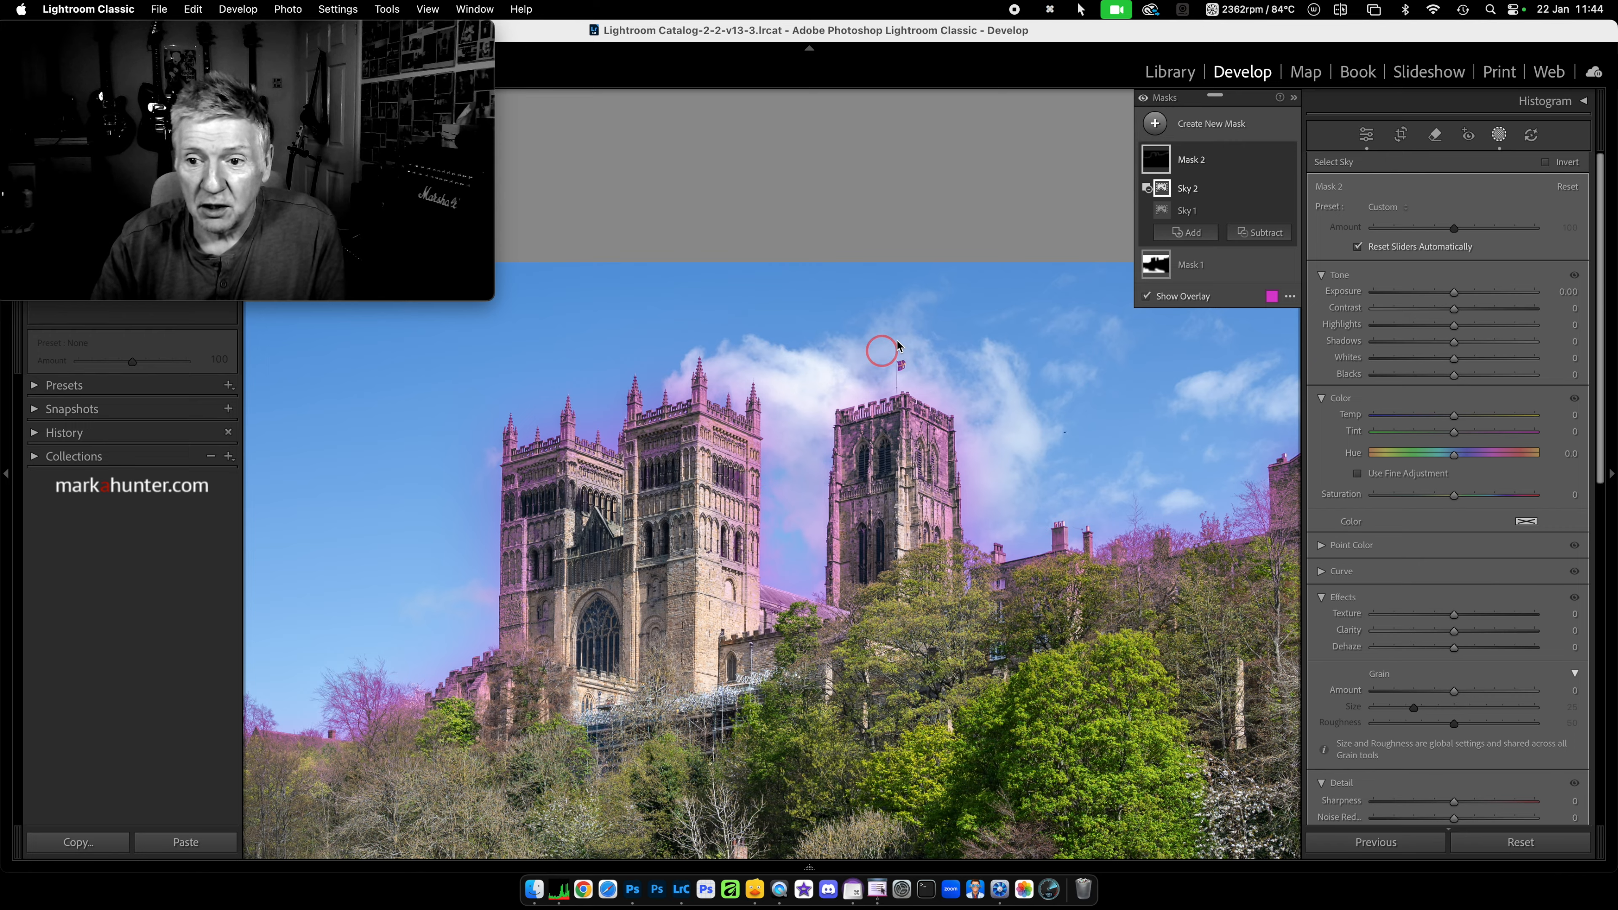
# Step: Invert the sky component that is subtracted from Mask 2
pyautogui.moveTo(1272, 193)
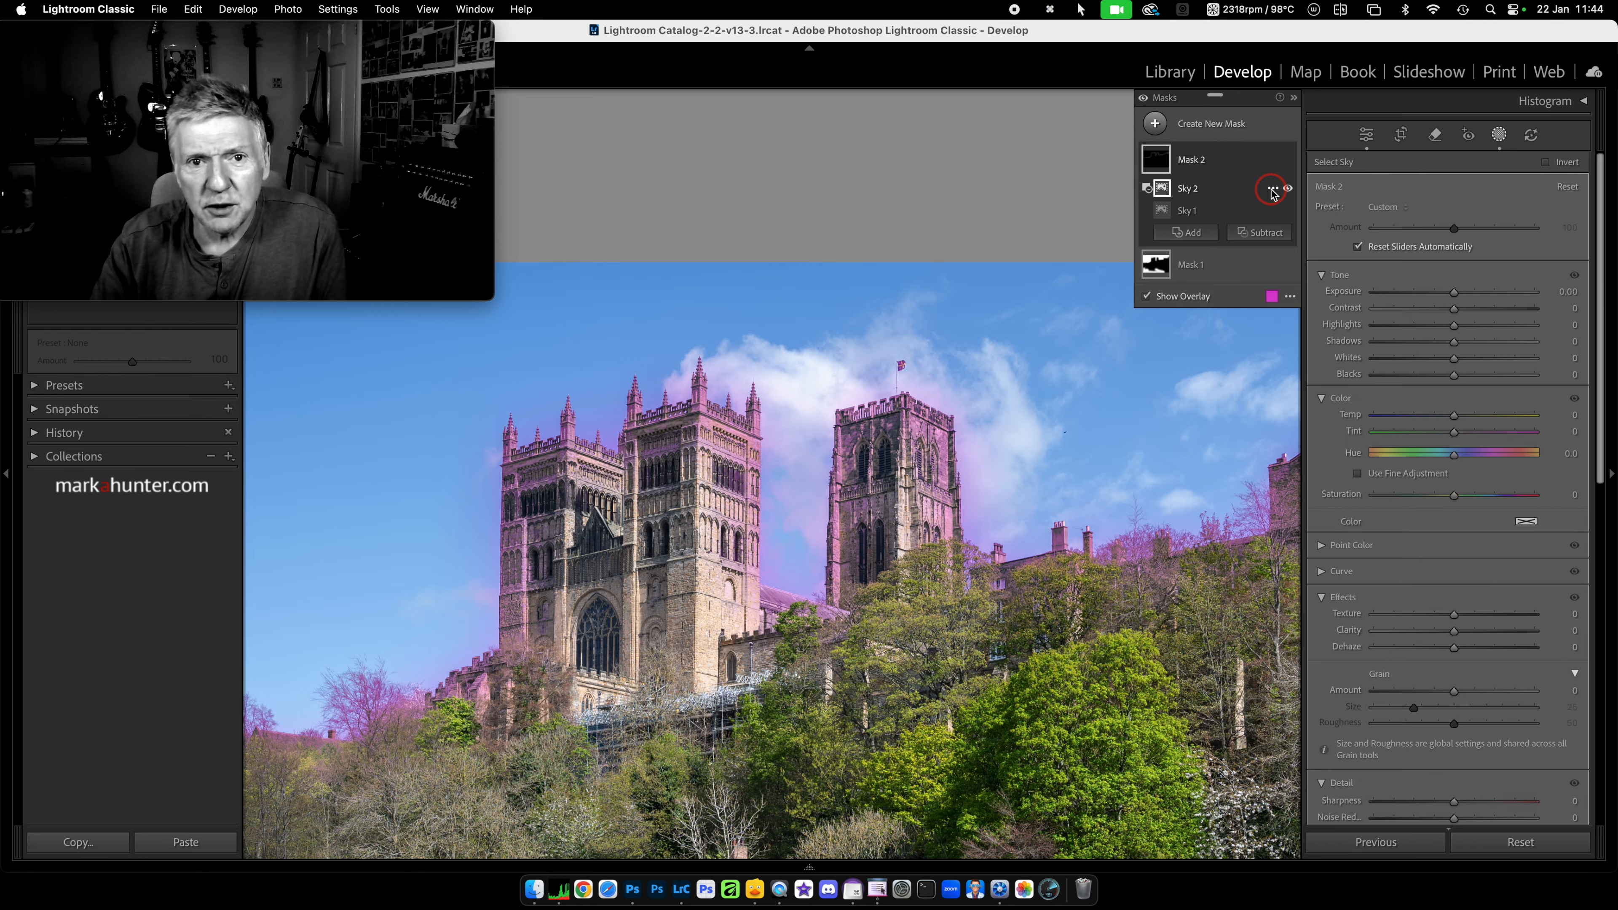
pyautogui.click(1272, 189)
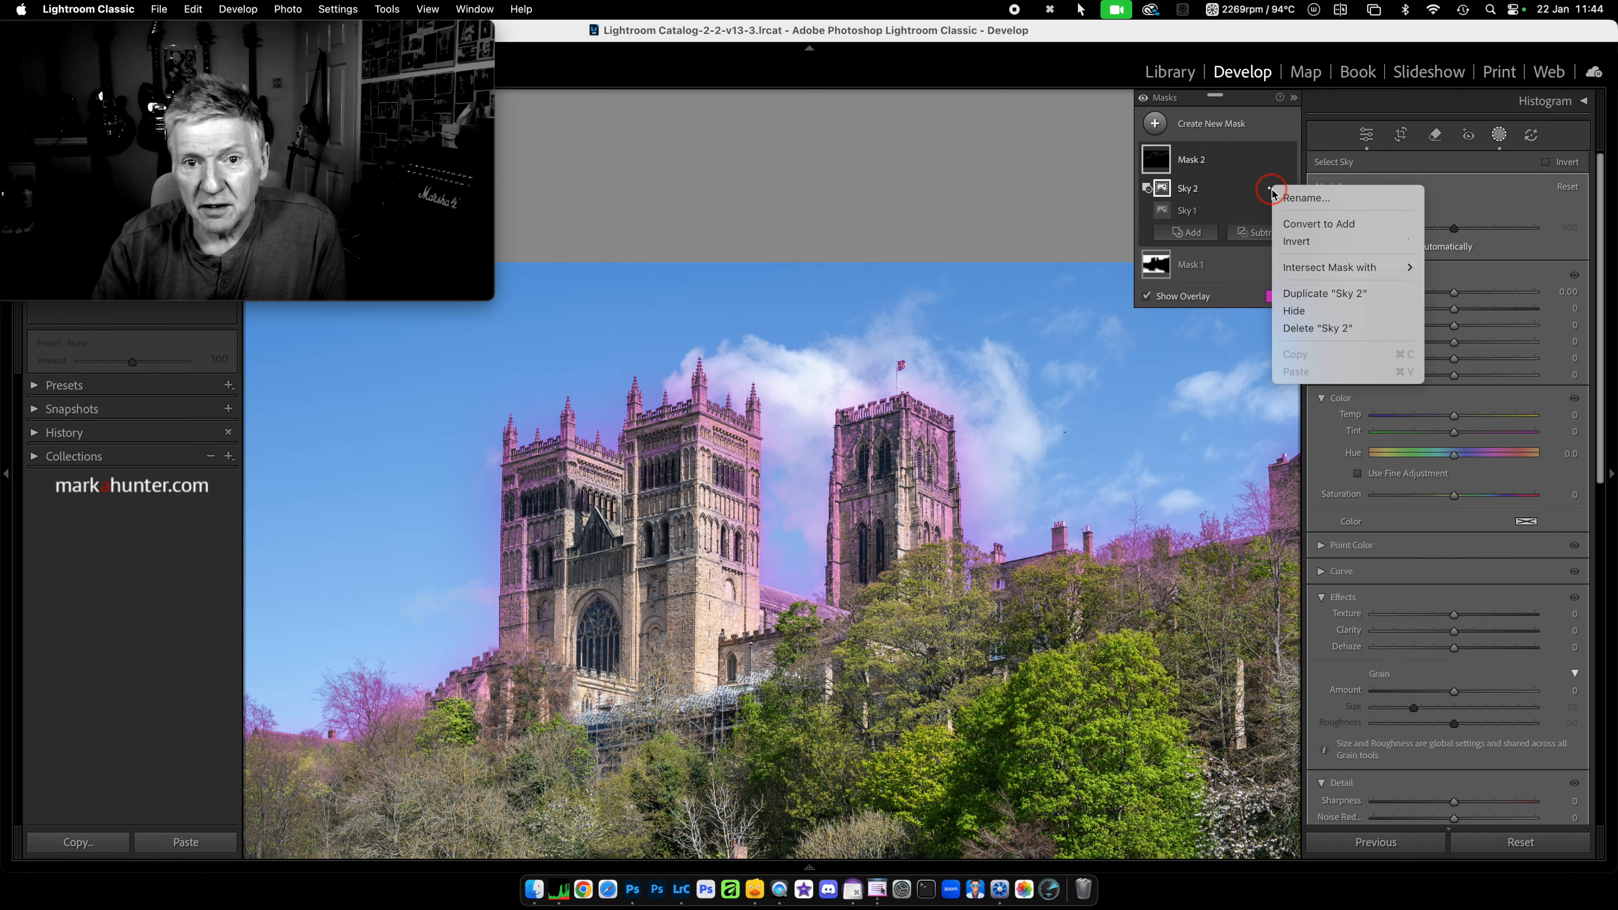
pyautogui.click(1324, 245)
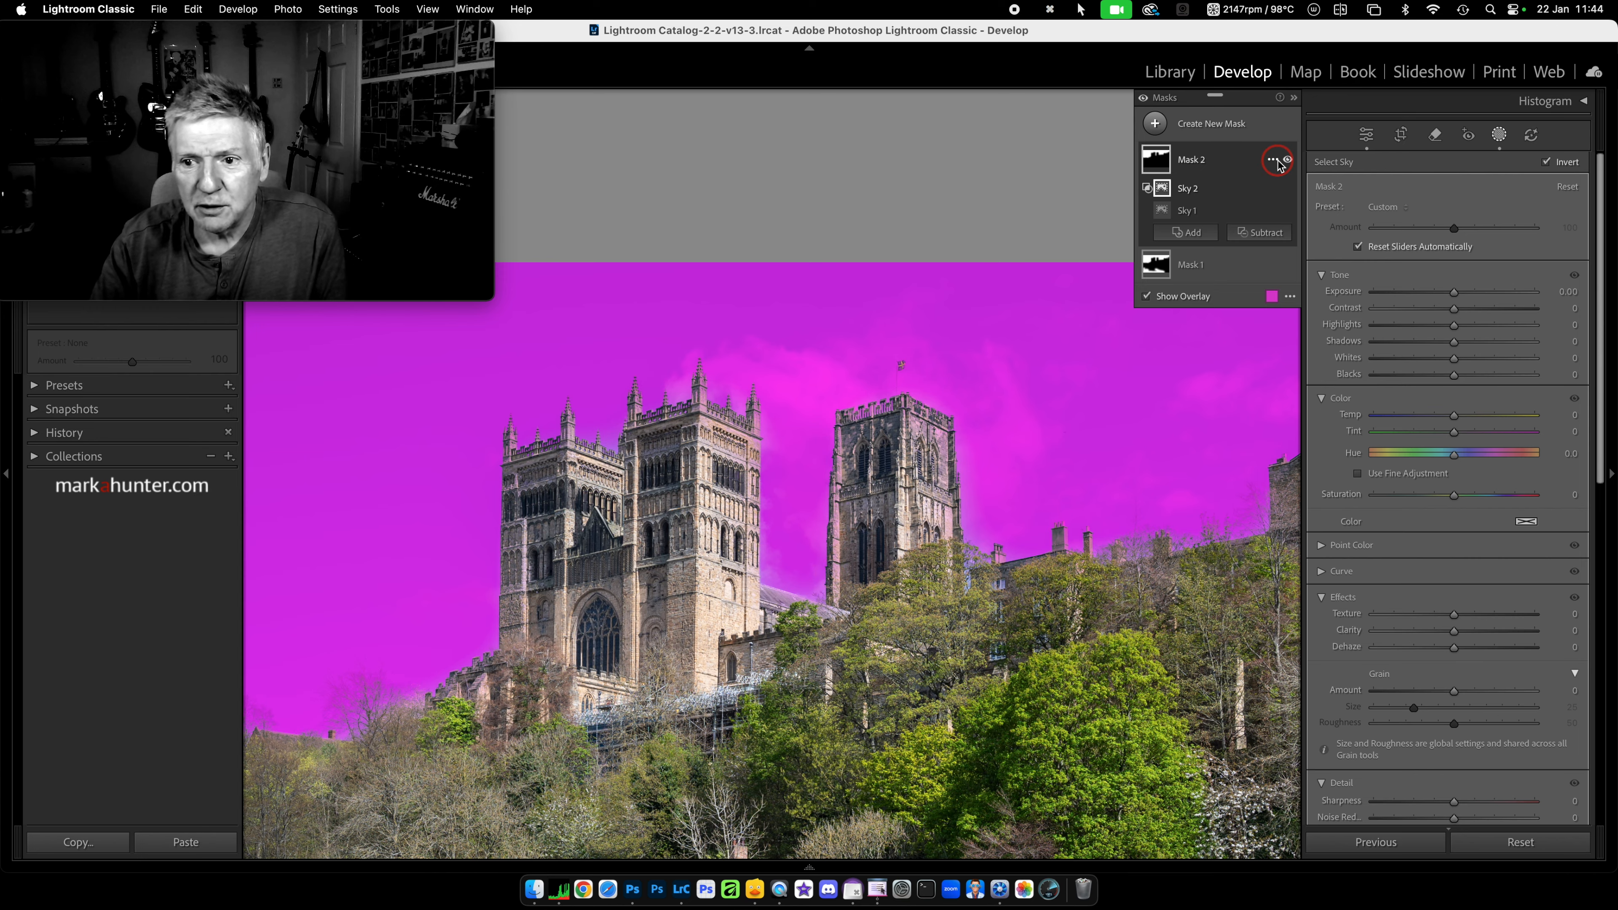
# Step: Delete Mask 2 and create a fresh Select Sky mask on the cathedral photo
pyautogui.click(1277, 161)
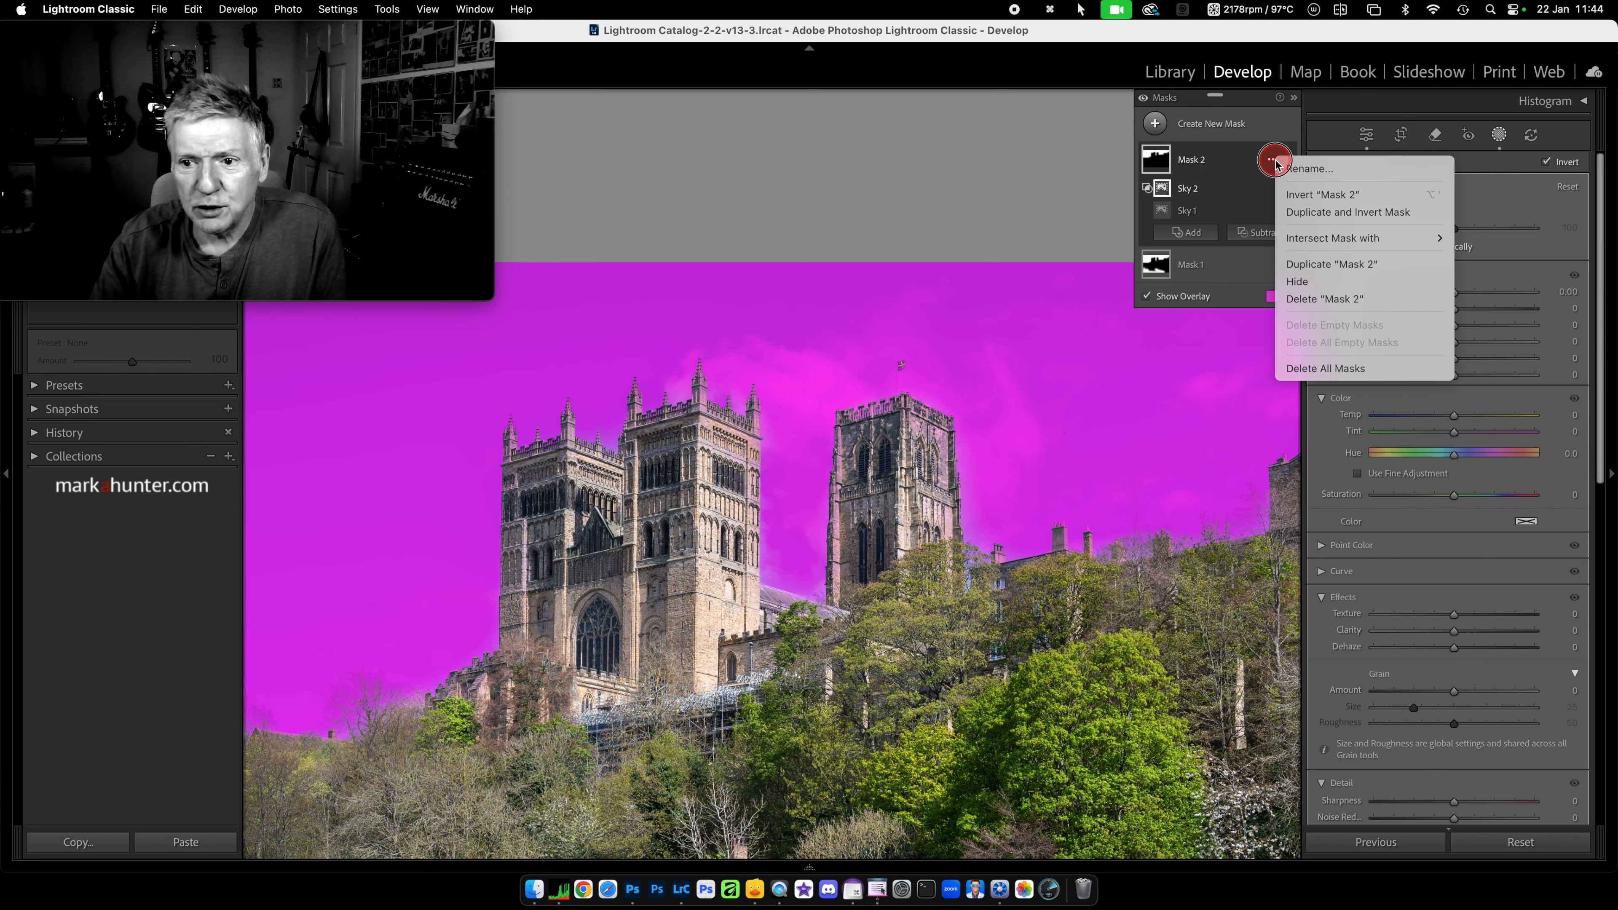
pyautogui.click(1342, 307)
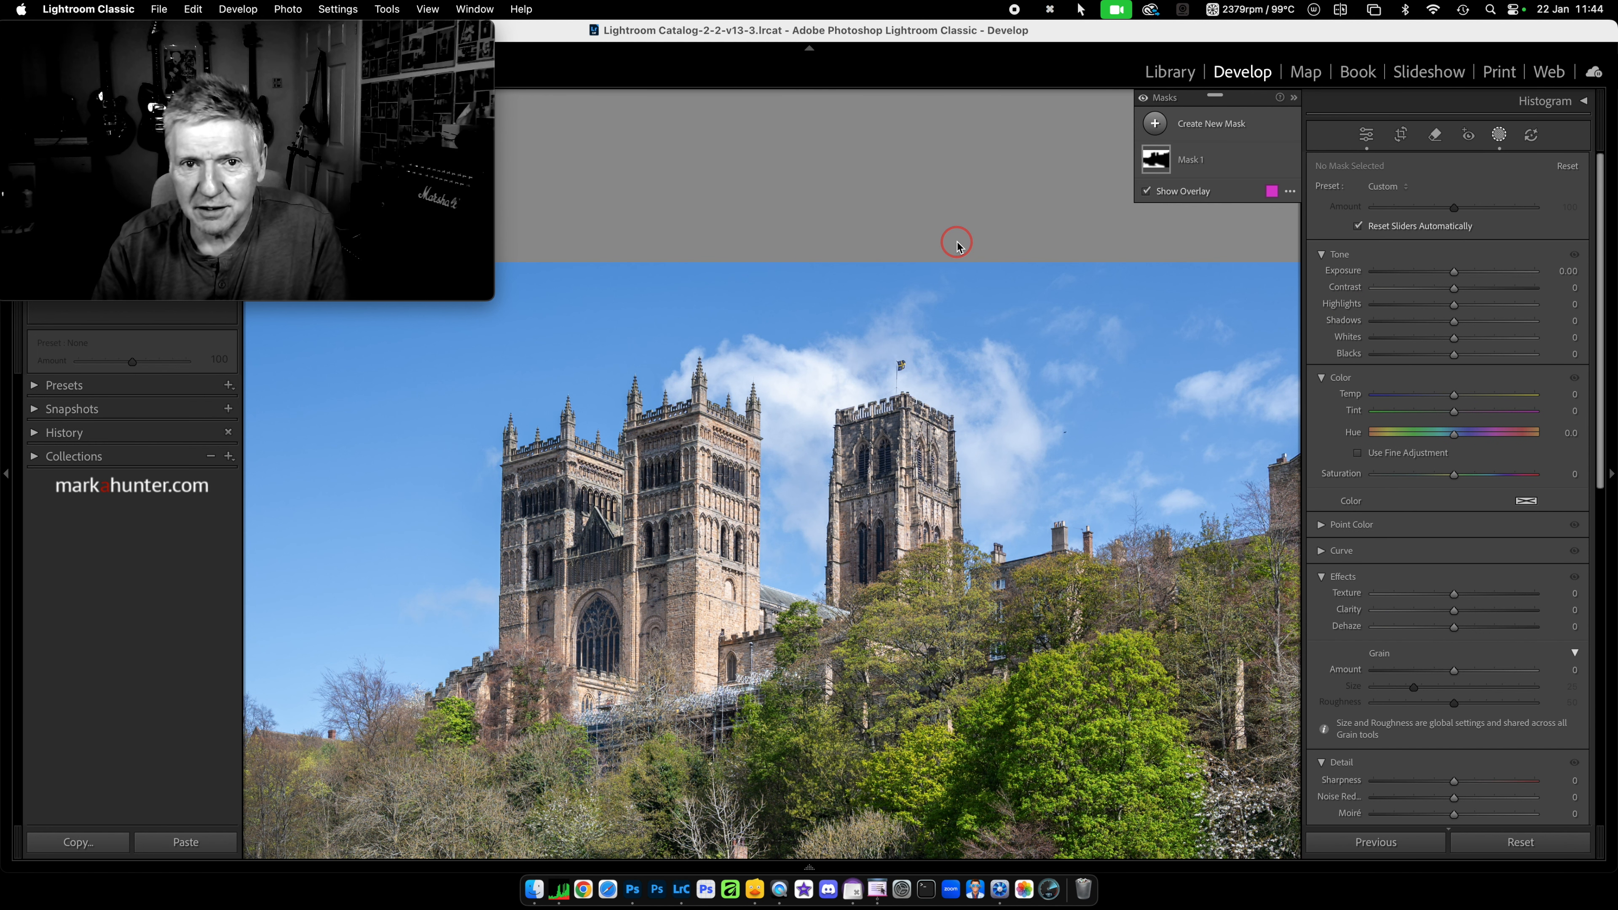
pyautogui.click(1155, 123)
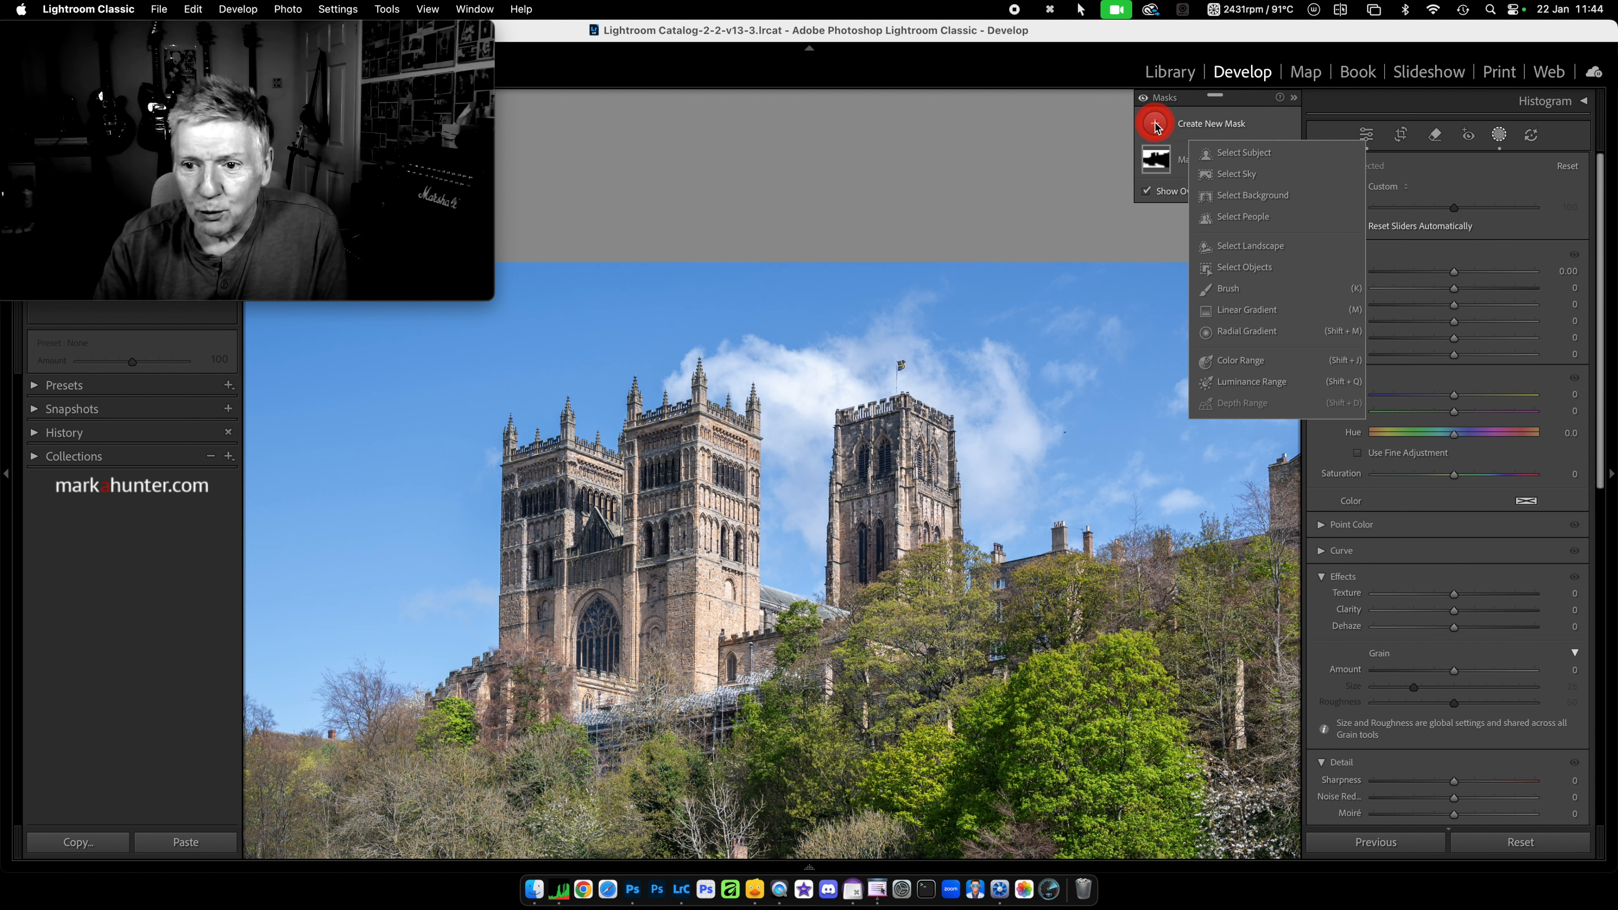
pyautogui.click(1250, 177)
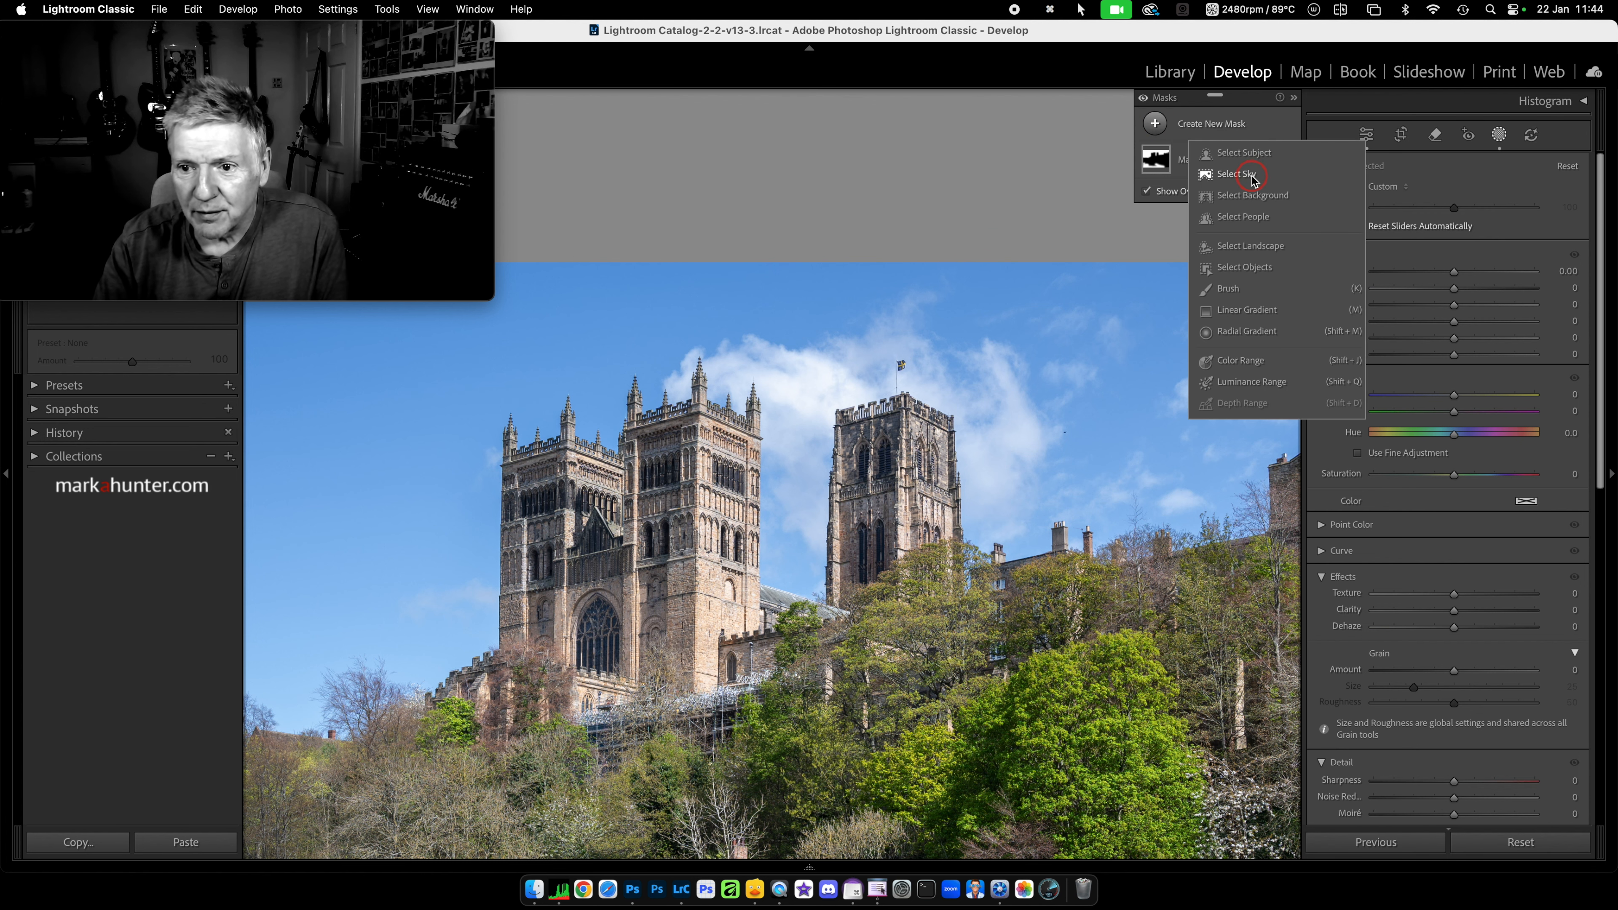
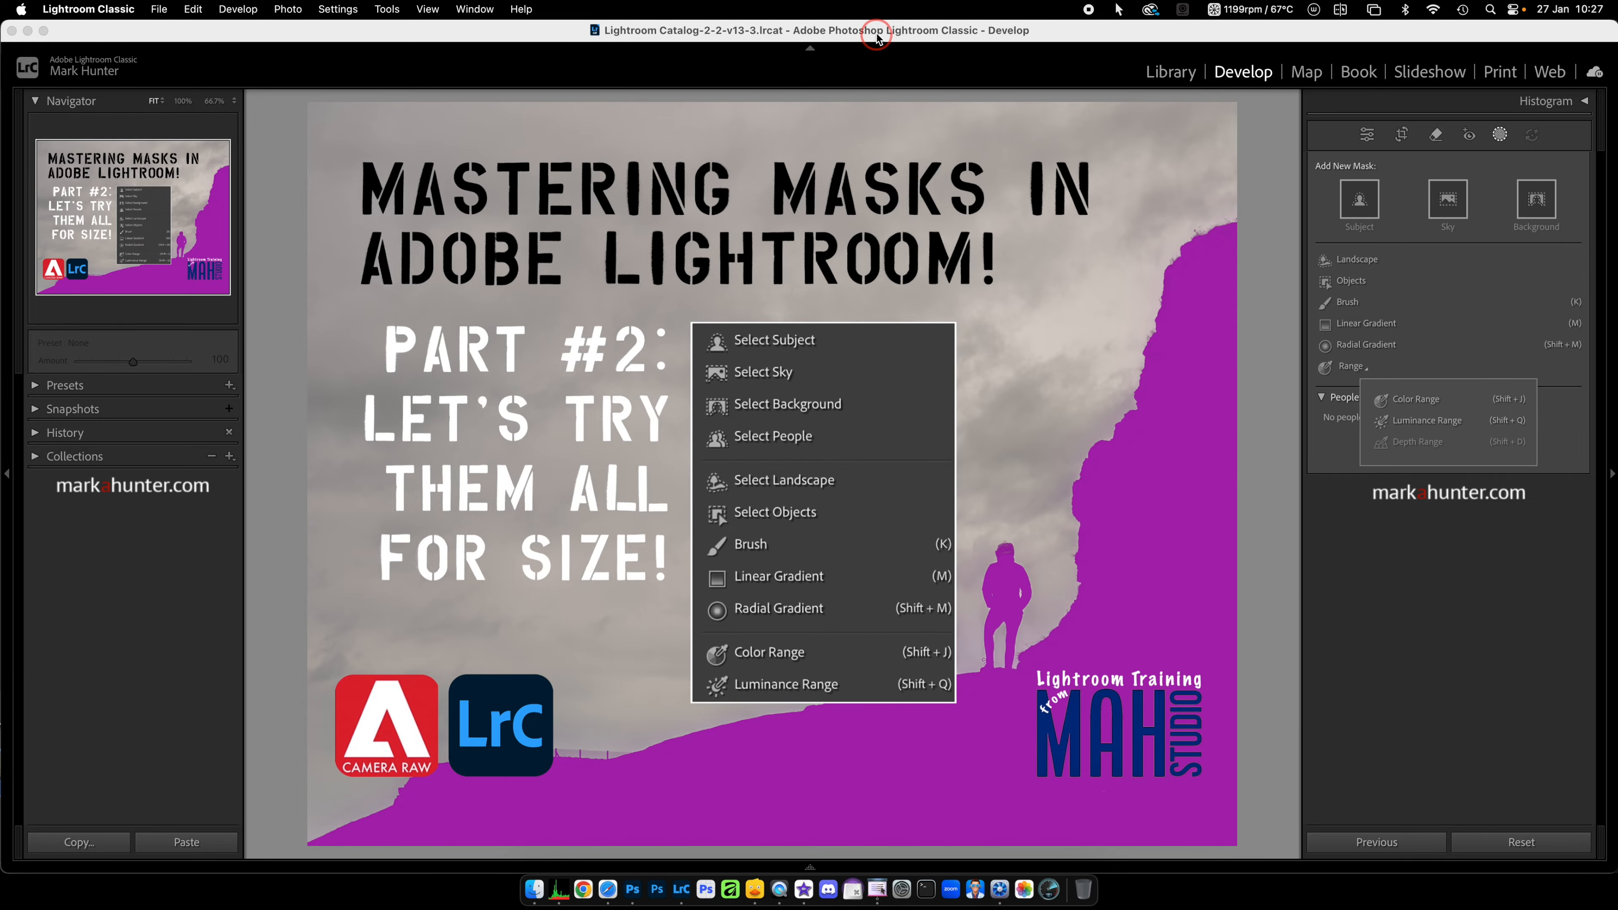
# Step: Select all six photos after the title slide in the Library grid, from the autumn trees to the lit underpass
pyautogui.press('g')
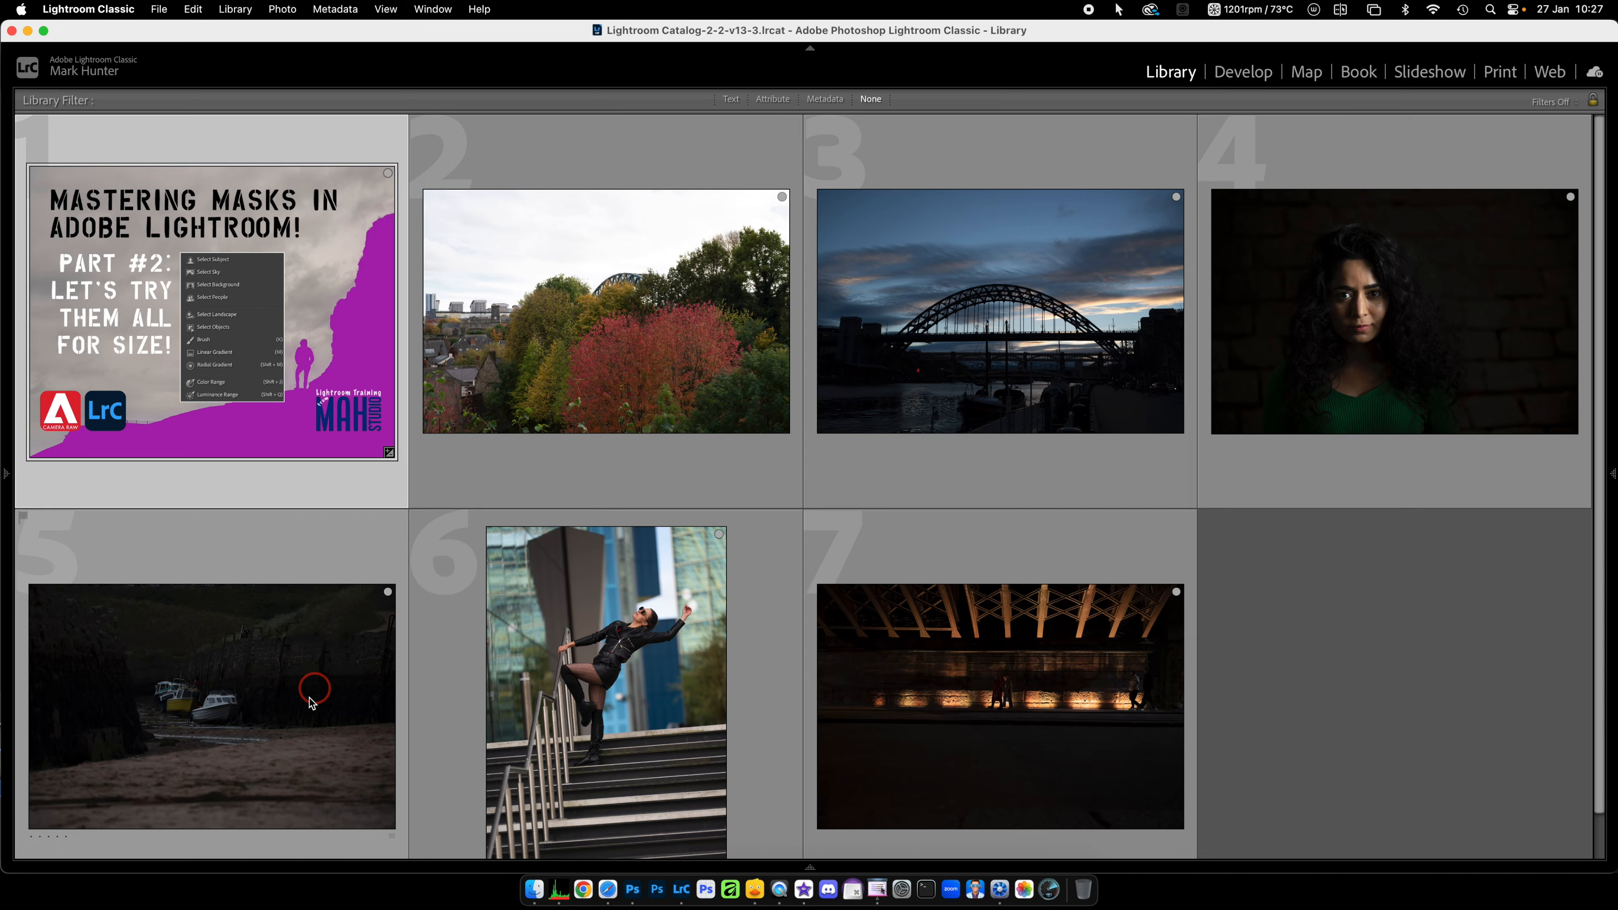
pyautogui.click(255, 713)
pyautogui.click(1412, 337)
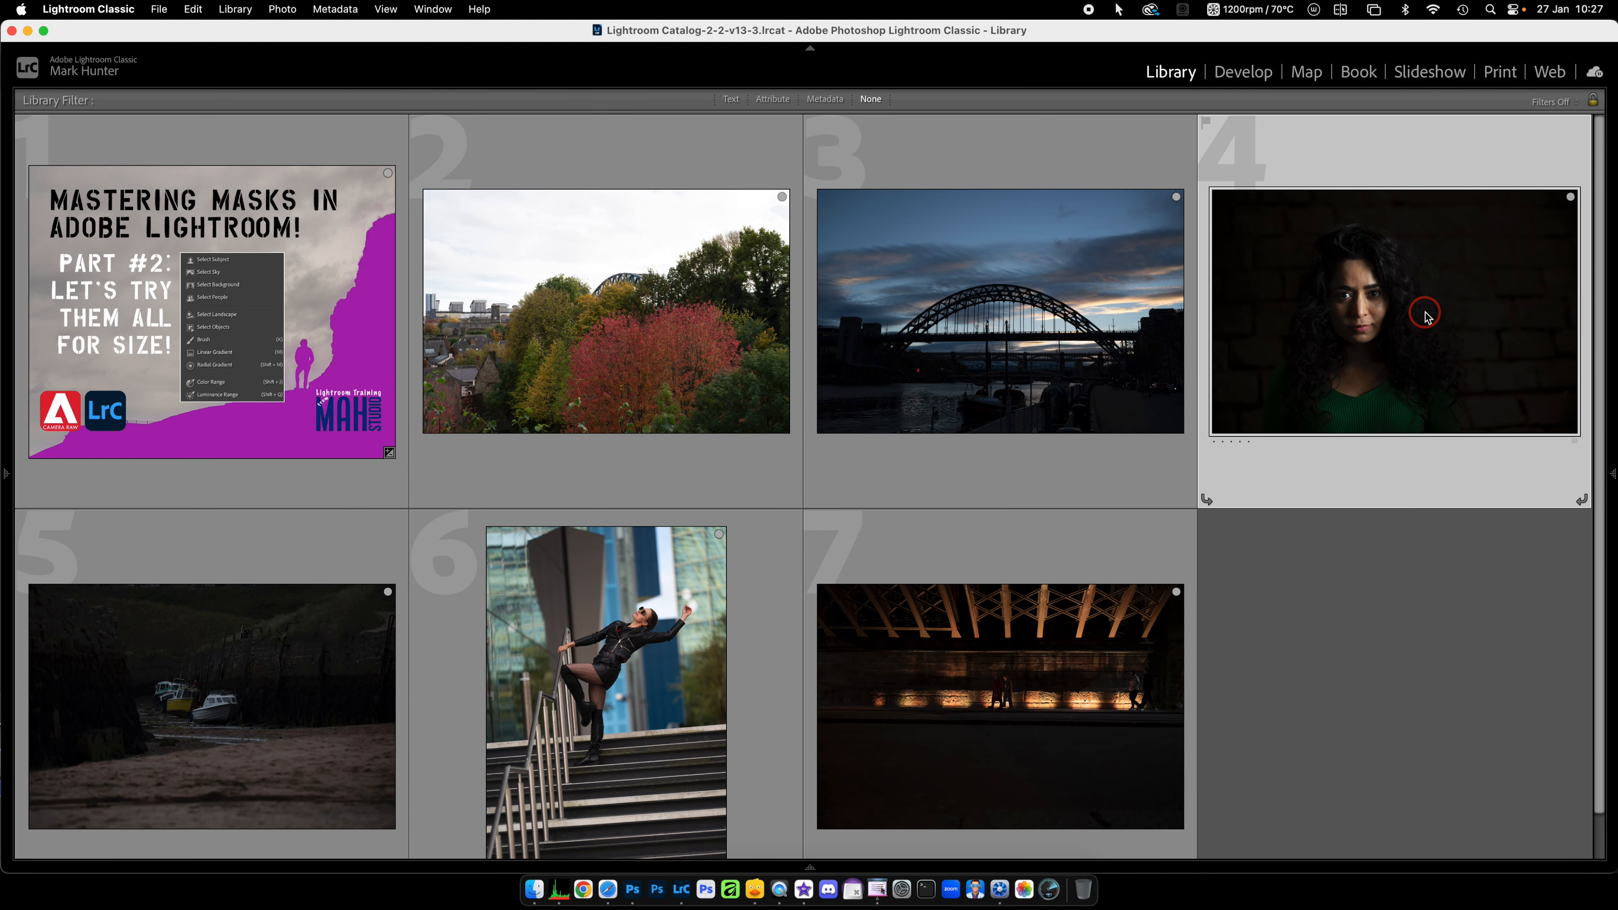
pyautogui.click(628, 325)
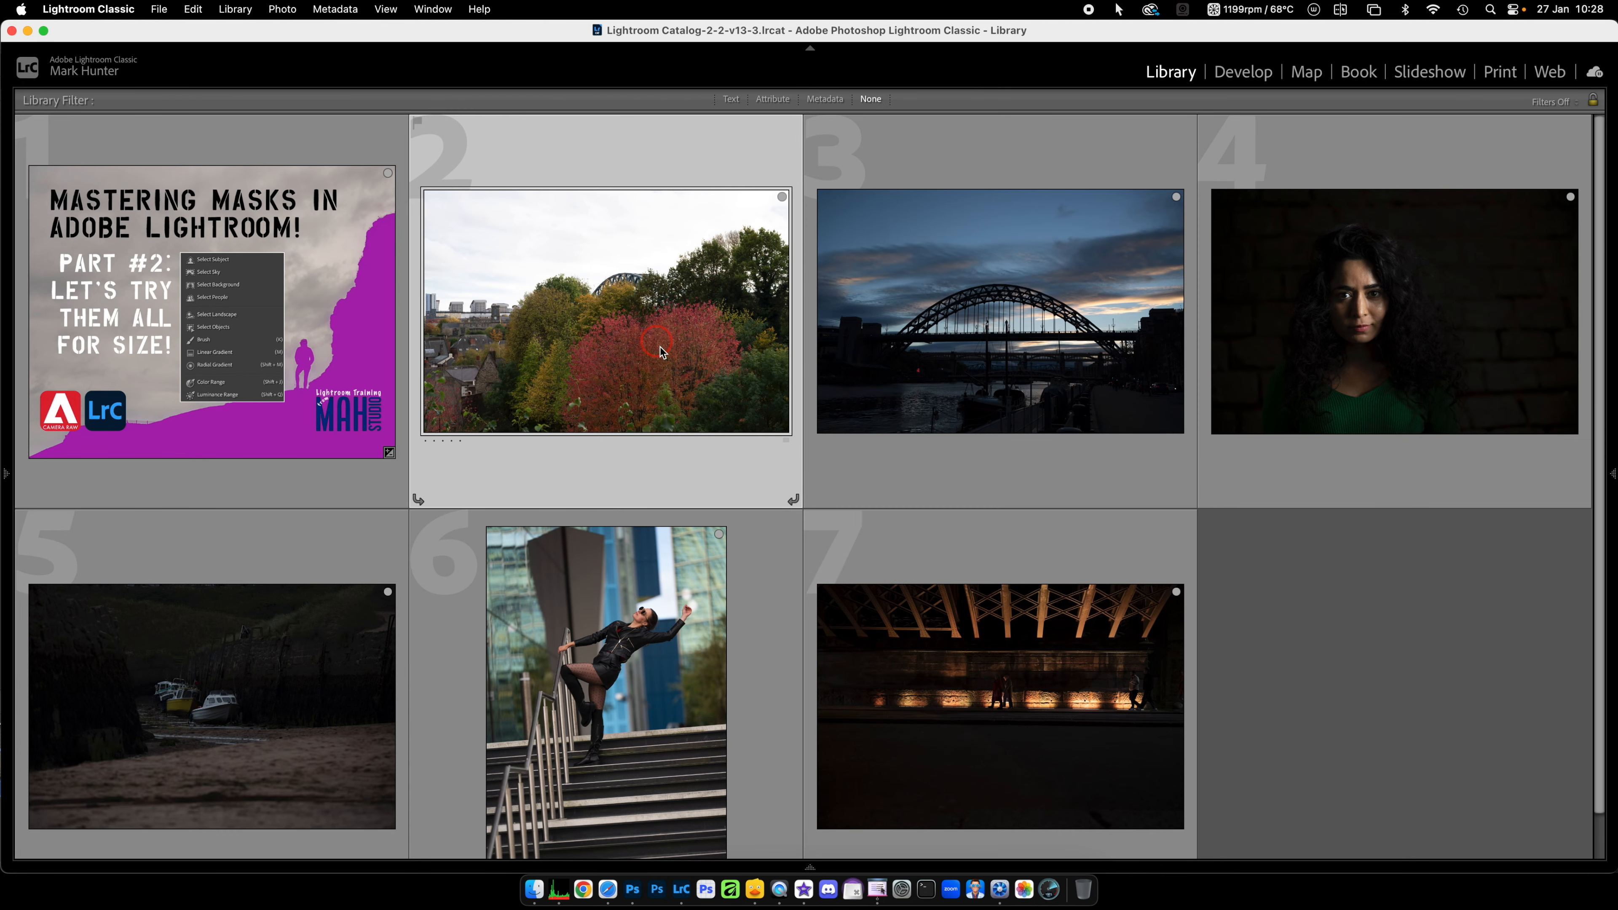
pyautogui.keyDown('shift'); pyautogui.click(1039, 719); pyautogui.keyUp('shift')
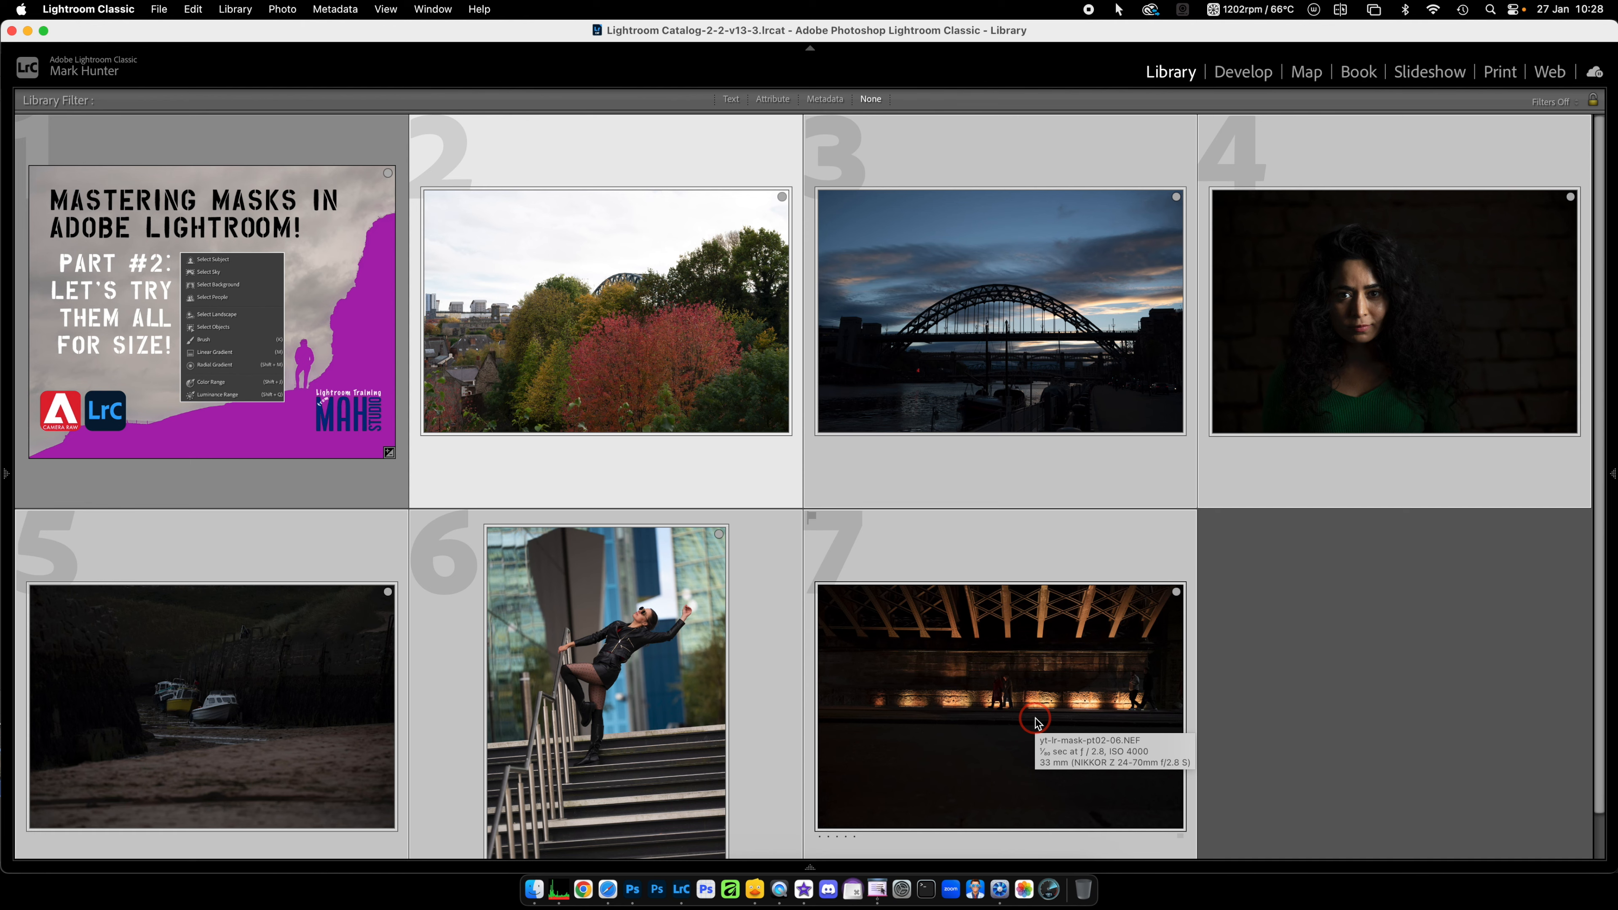
# Step: Show all the photos as smaller grid thumbnails and apply Auto tone to the six selected ones
pyautogui.press('Tab')
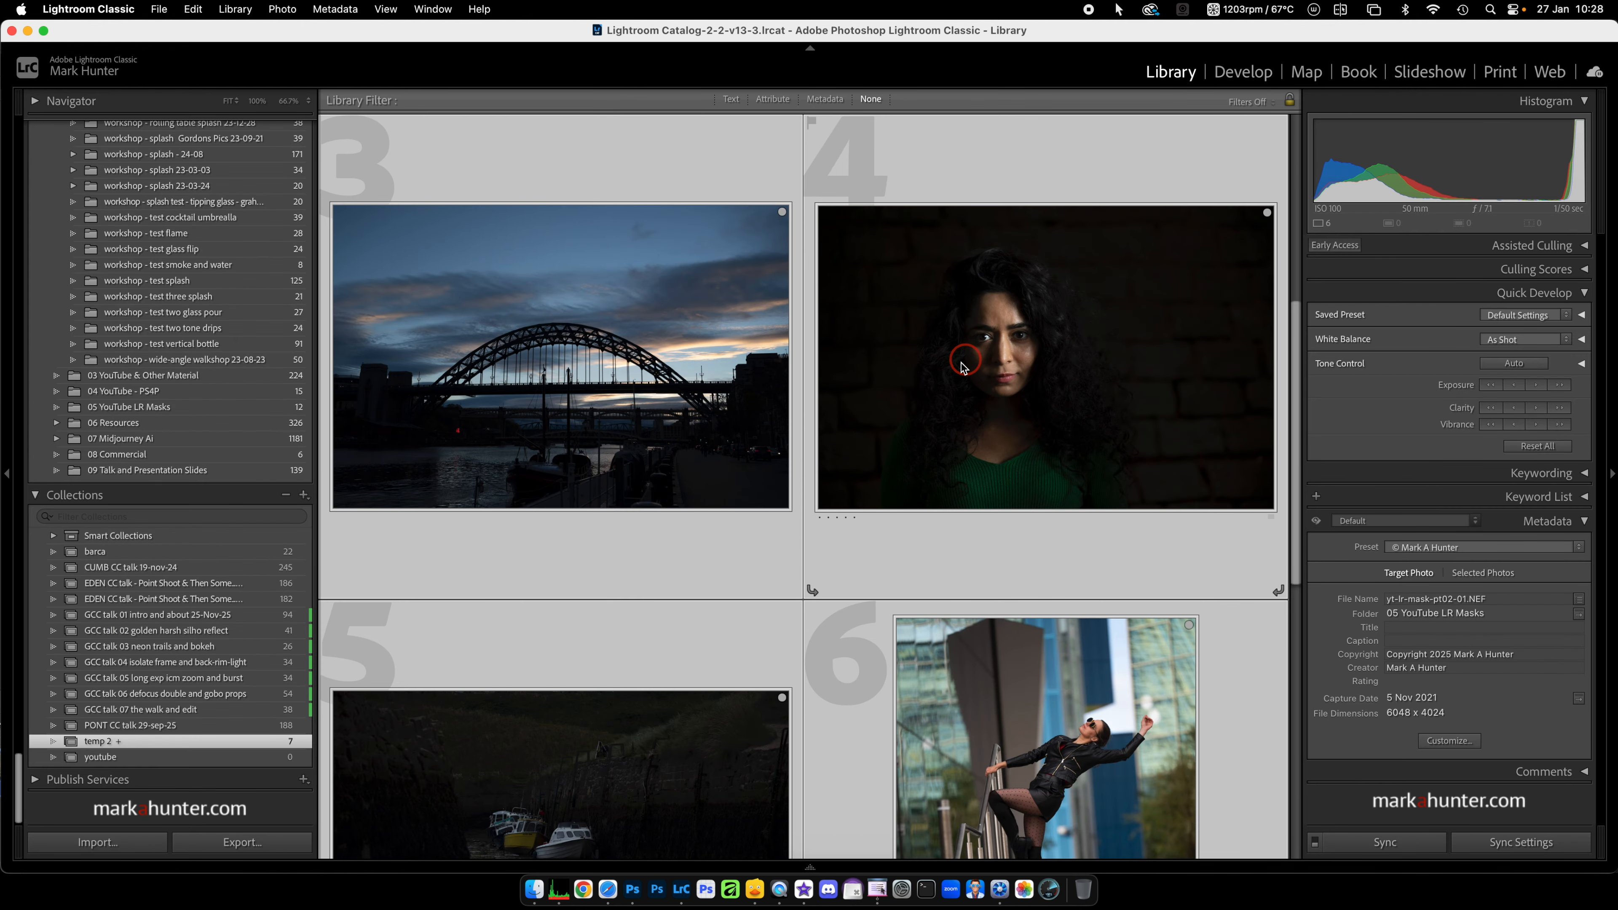
pyautogui.press('-')
pyautogui.press('-')
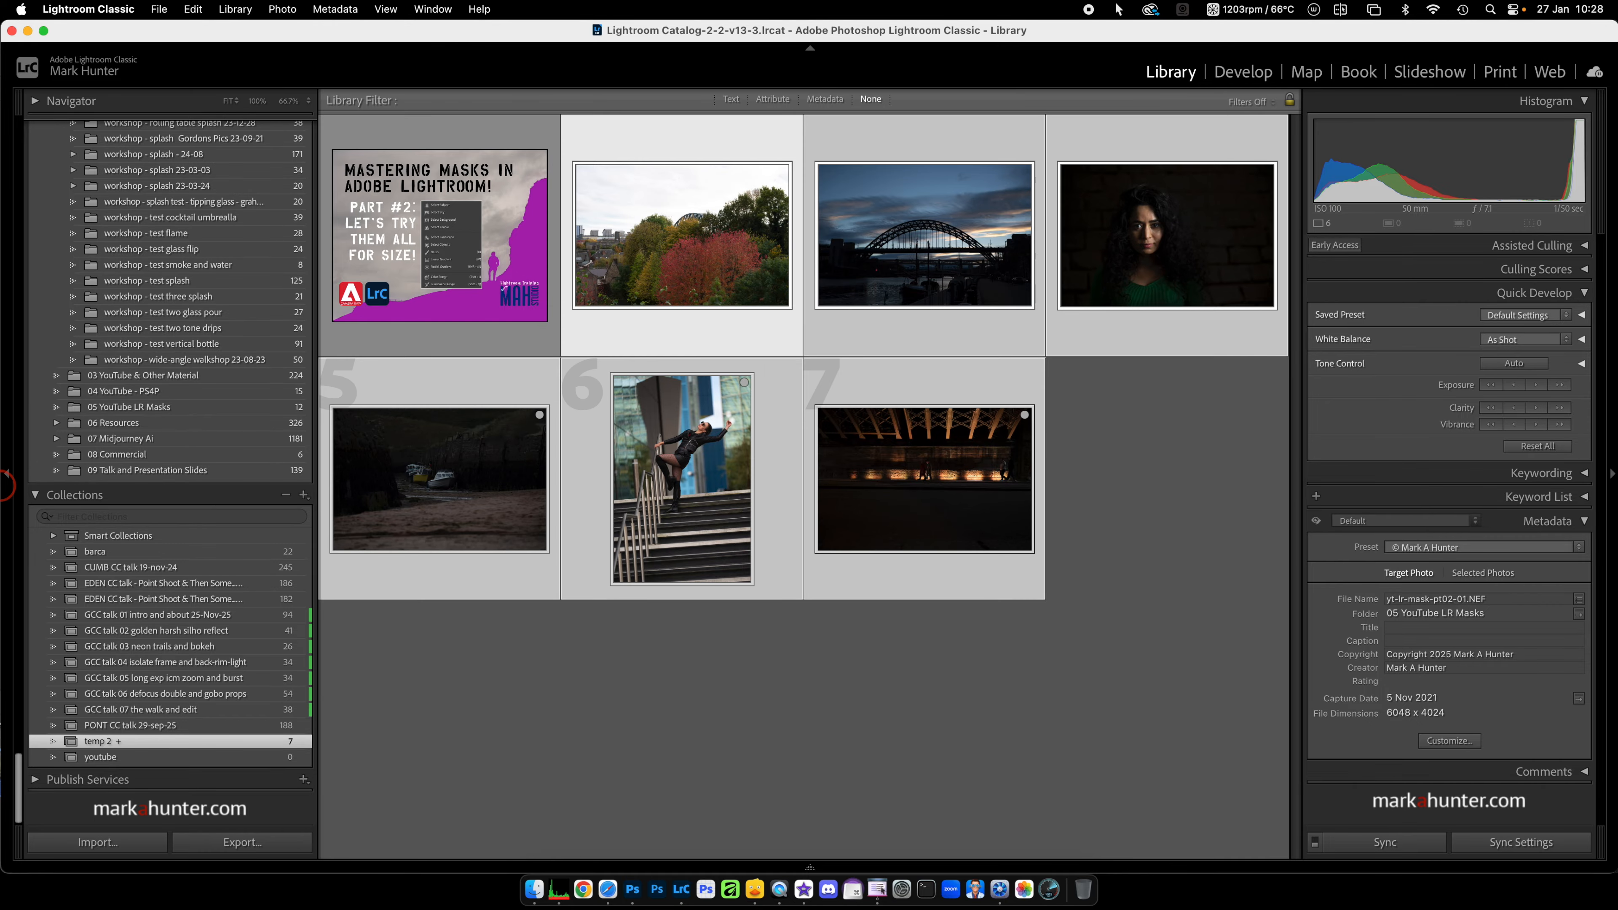
pyautogui.click(8, 477)
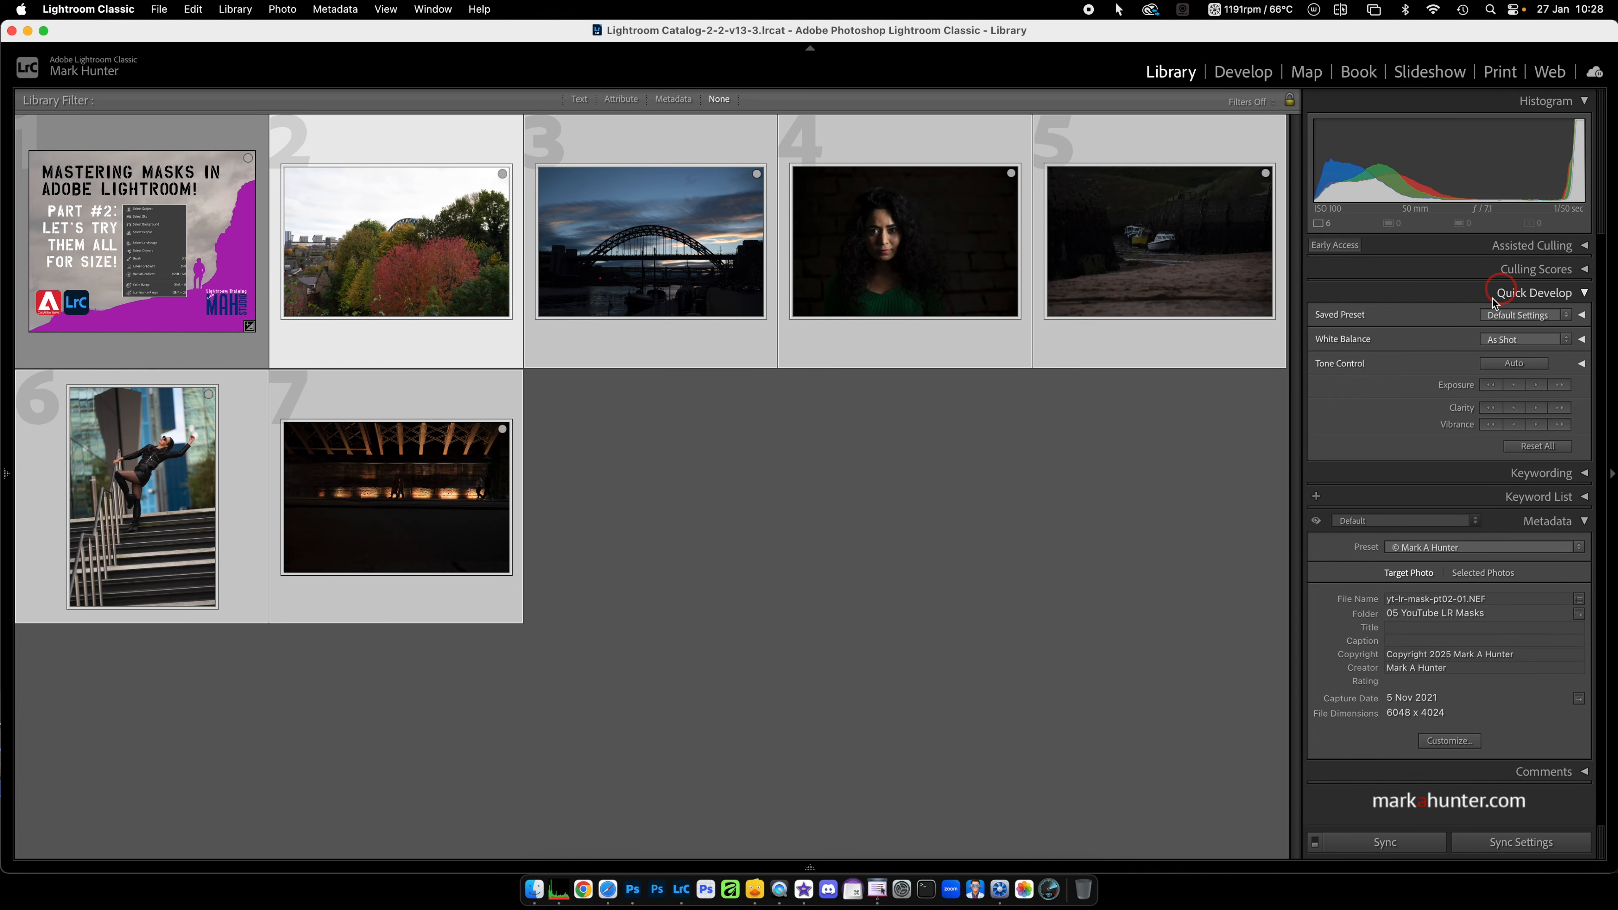
pyautogui.click(1514, 364)
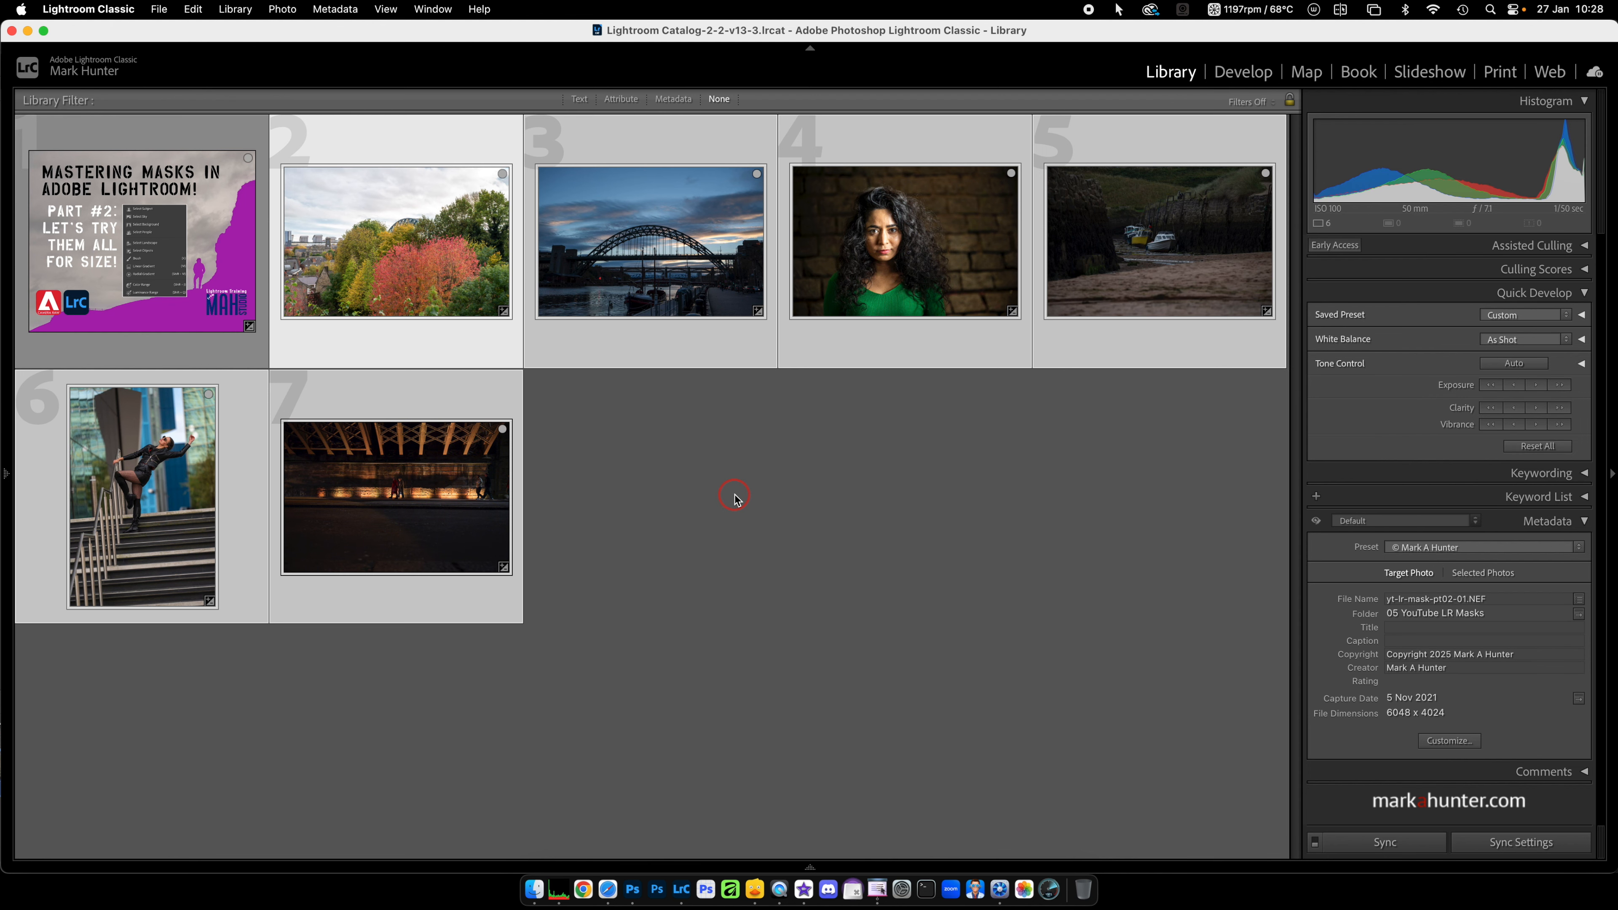
# Step: Open only the autumn trees photo in the Develop module and set its exposure to −0.95
pyautogui.click(714, 496)
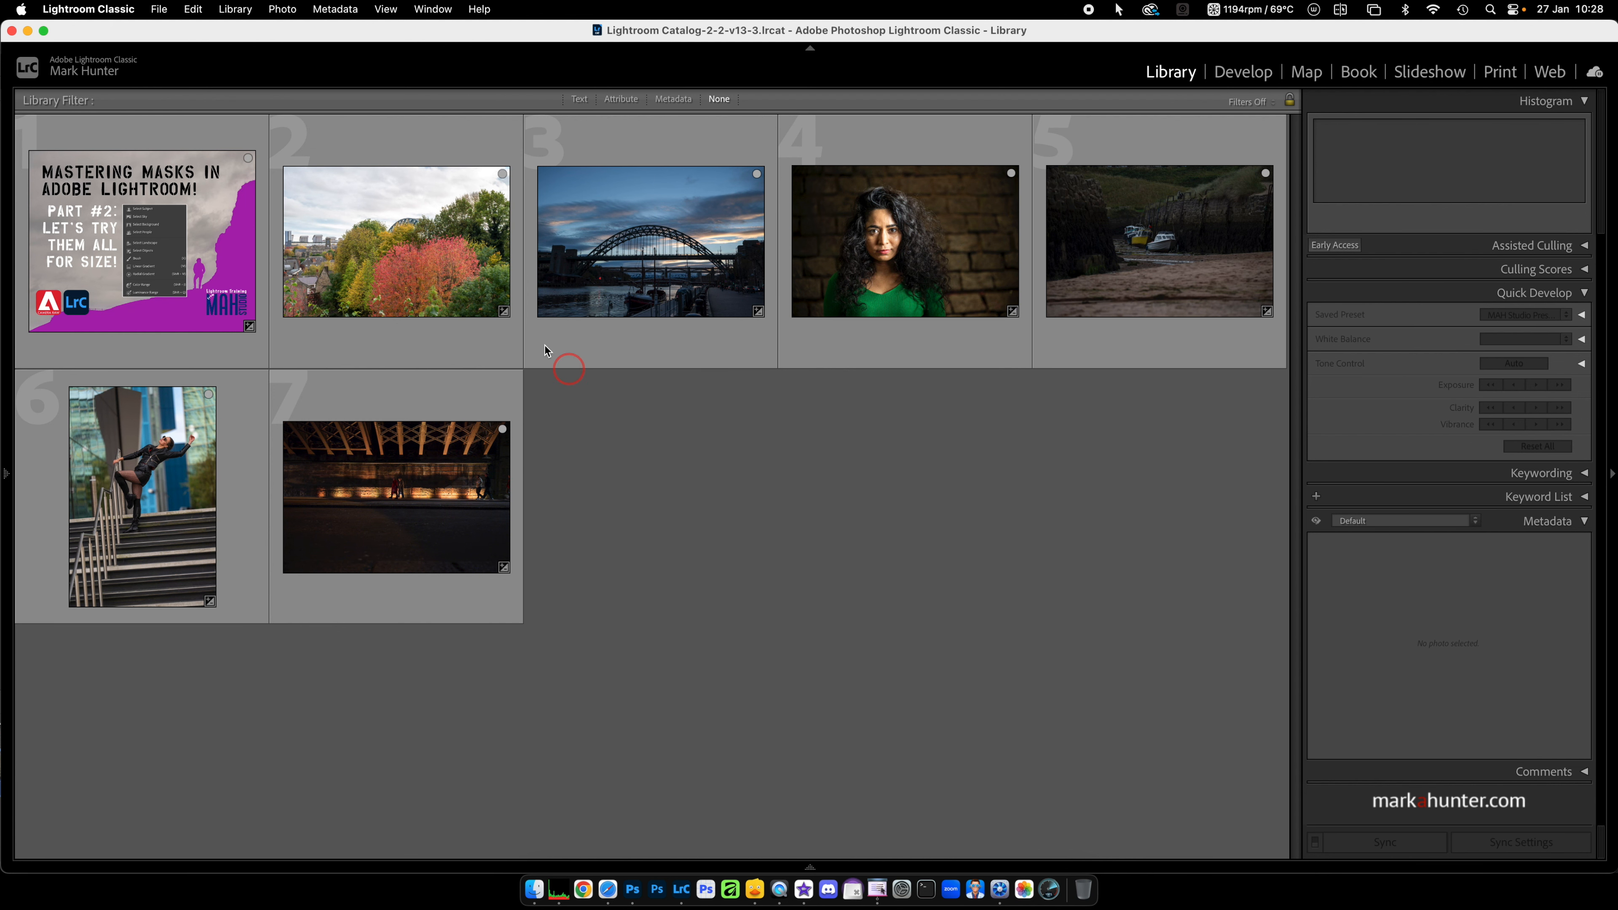
pyautogui.click(406, 257)
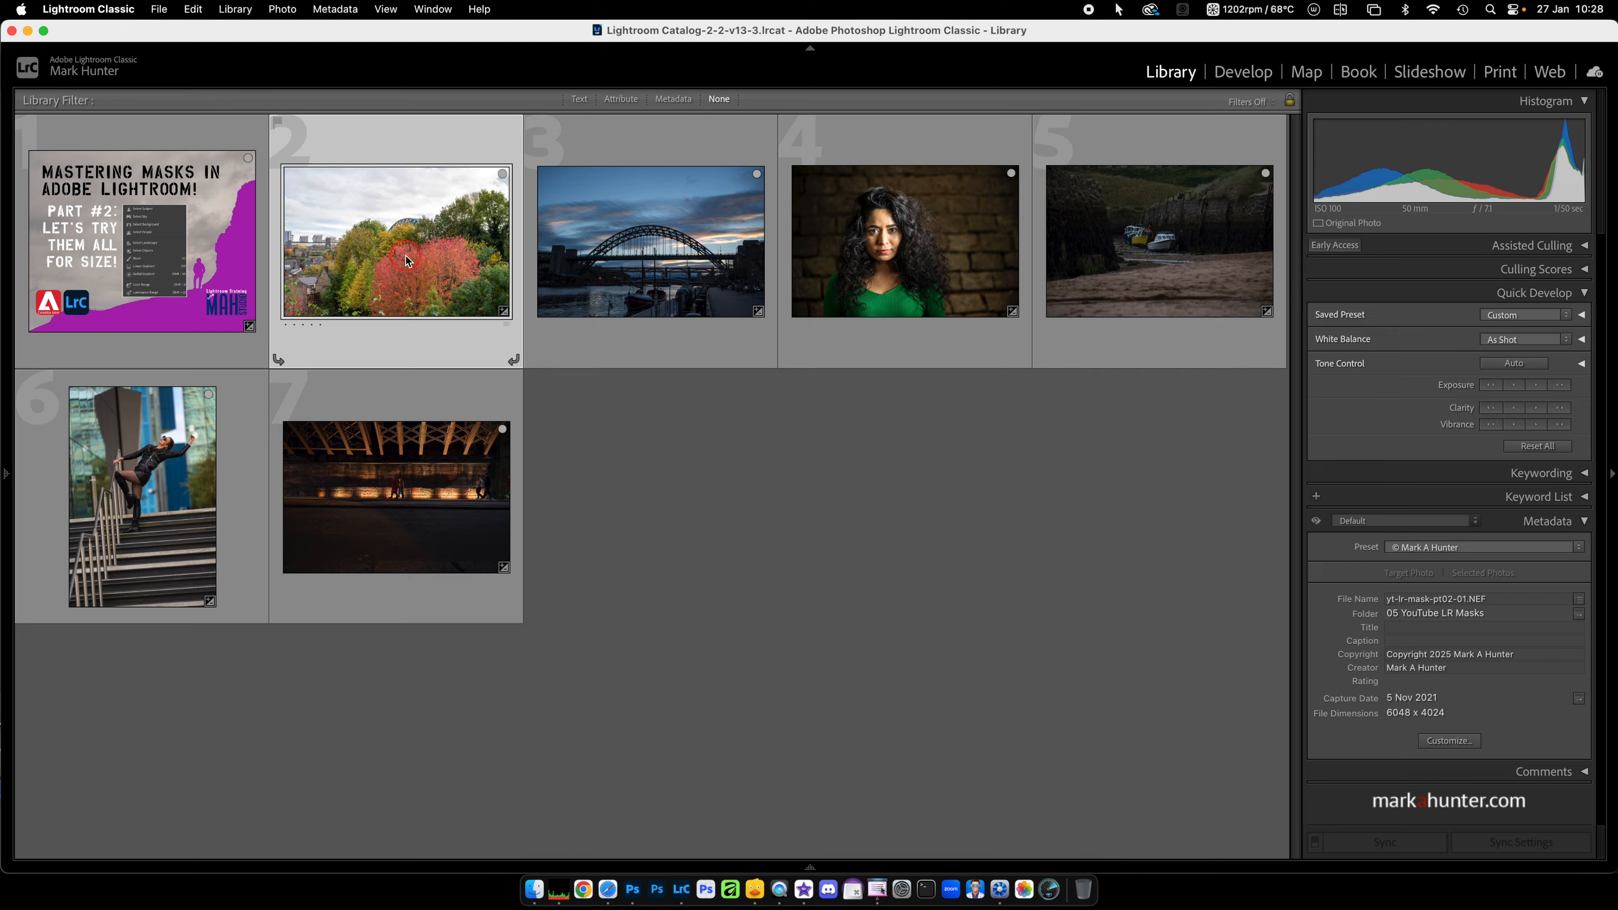
pyautogui.press('d')
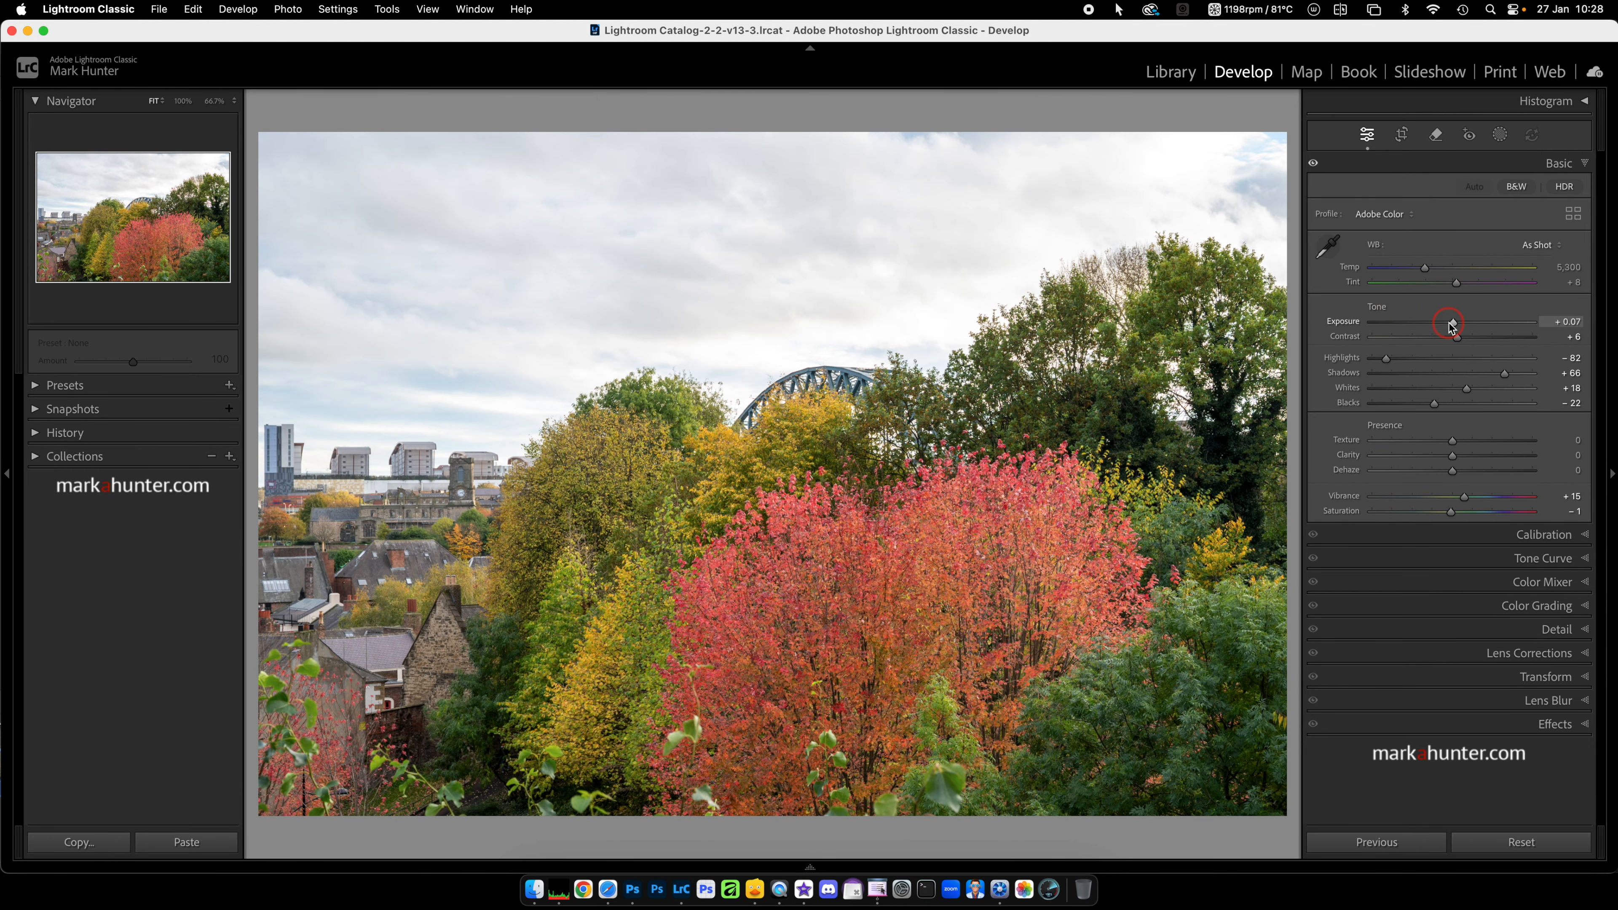
pyautogui.moveTo(1451, 324); pyautogui.dragTo(1436, 324)
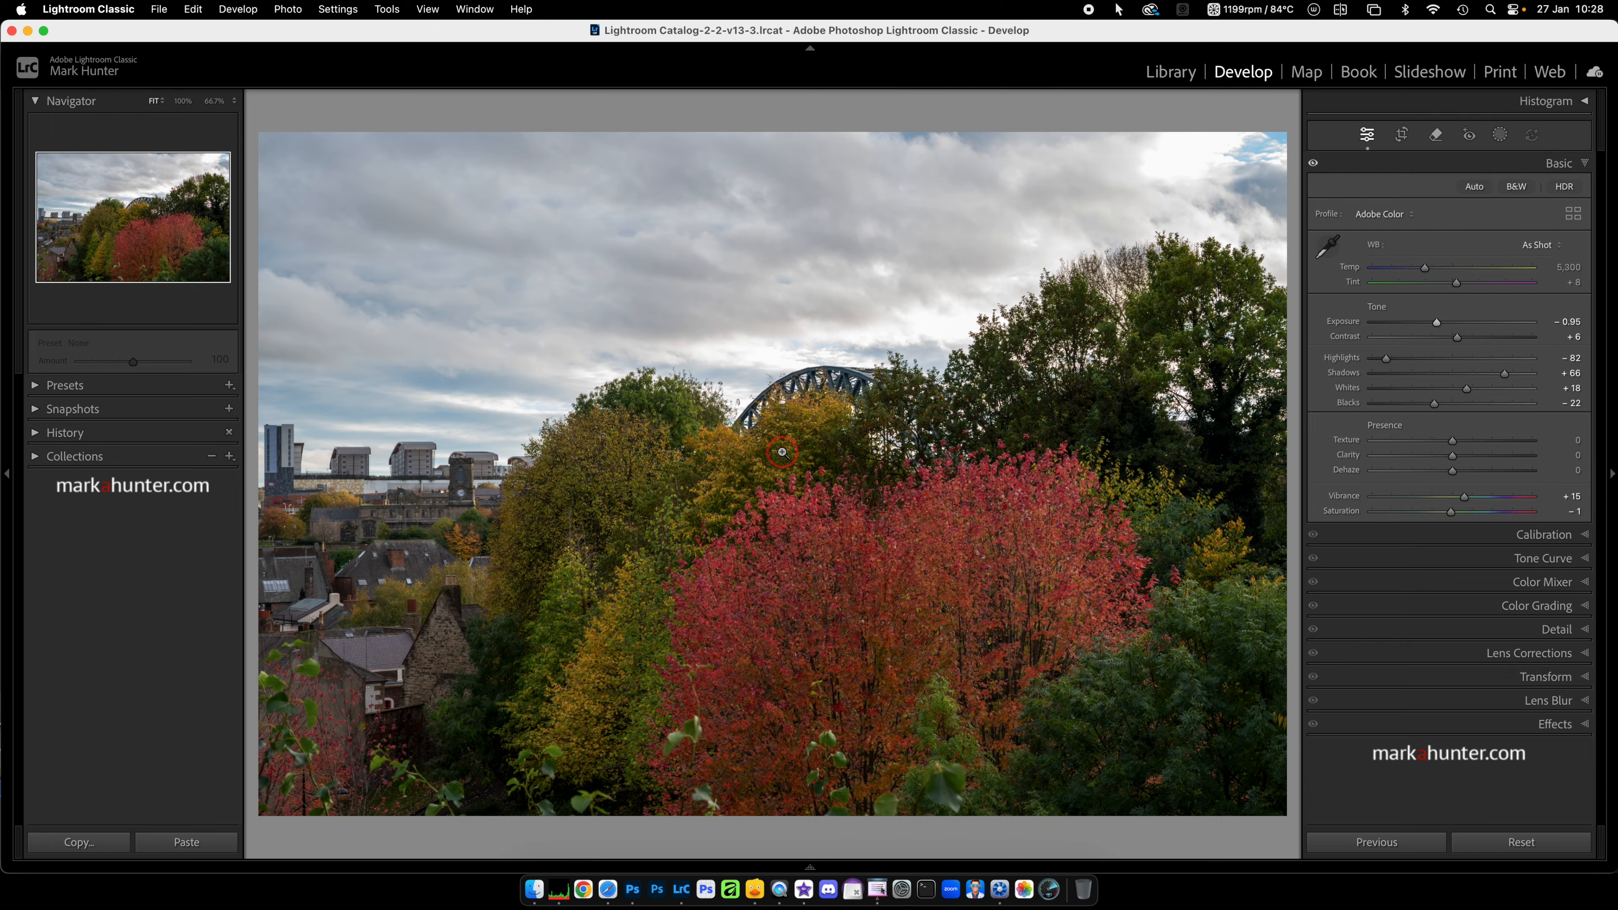
# Step: Mask the arched bridge in the dusk river photo with Select Subject and set the mask's exposure to 4.00
pyautogui.click(1500, 135)
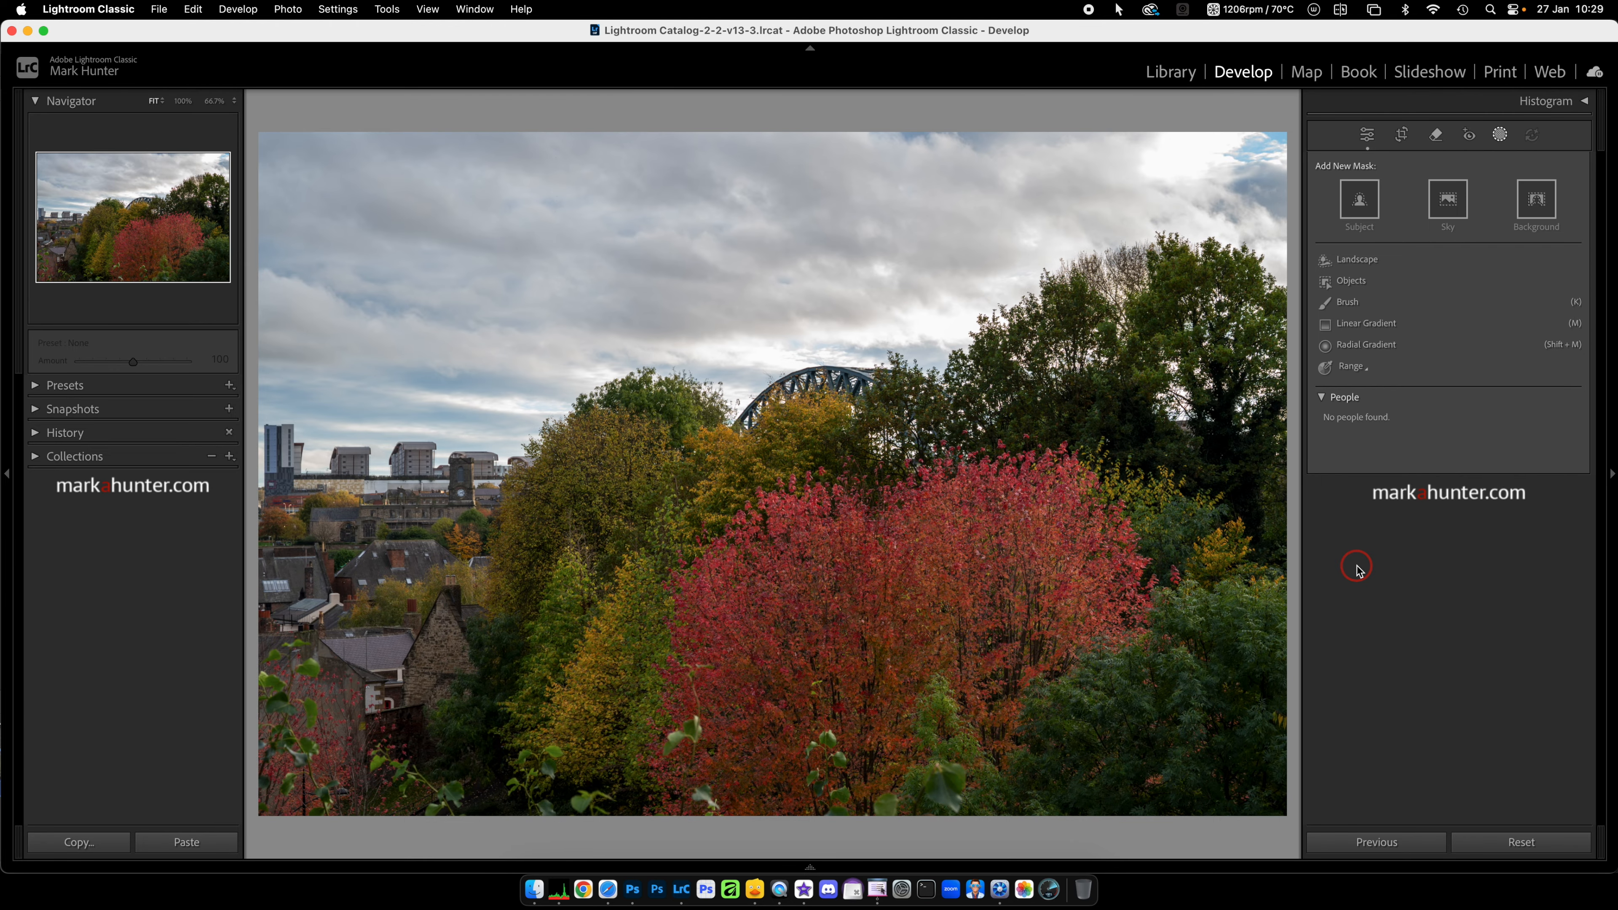
pyautogui.press('Right')
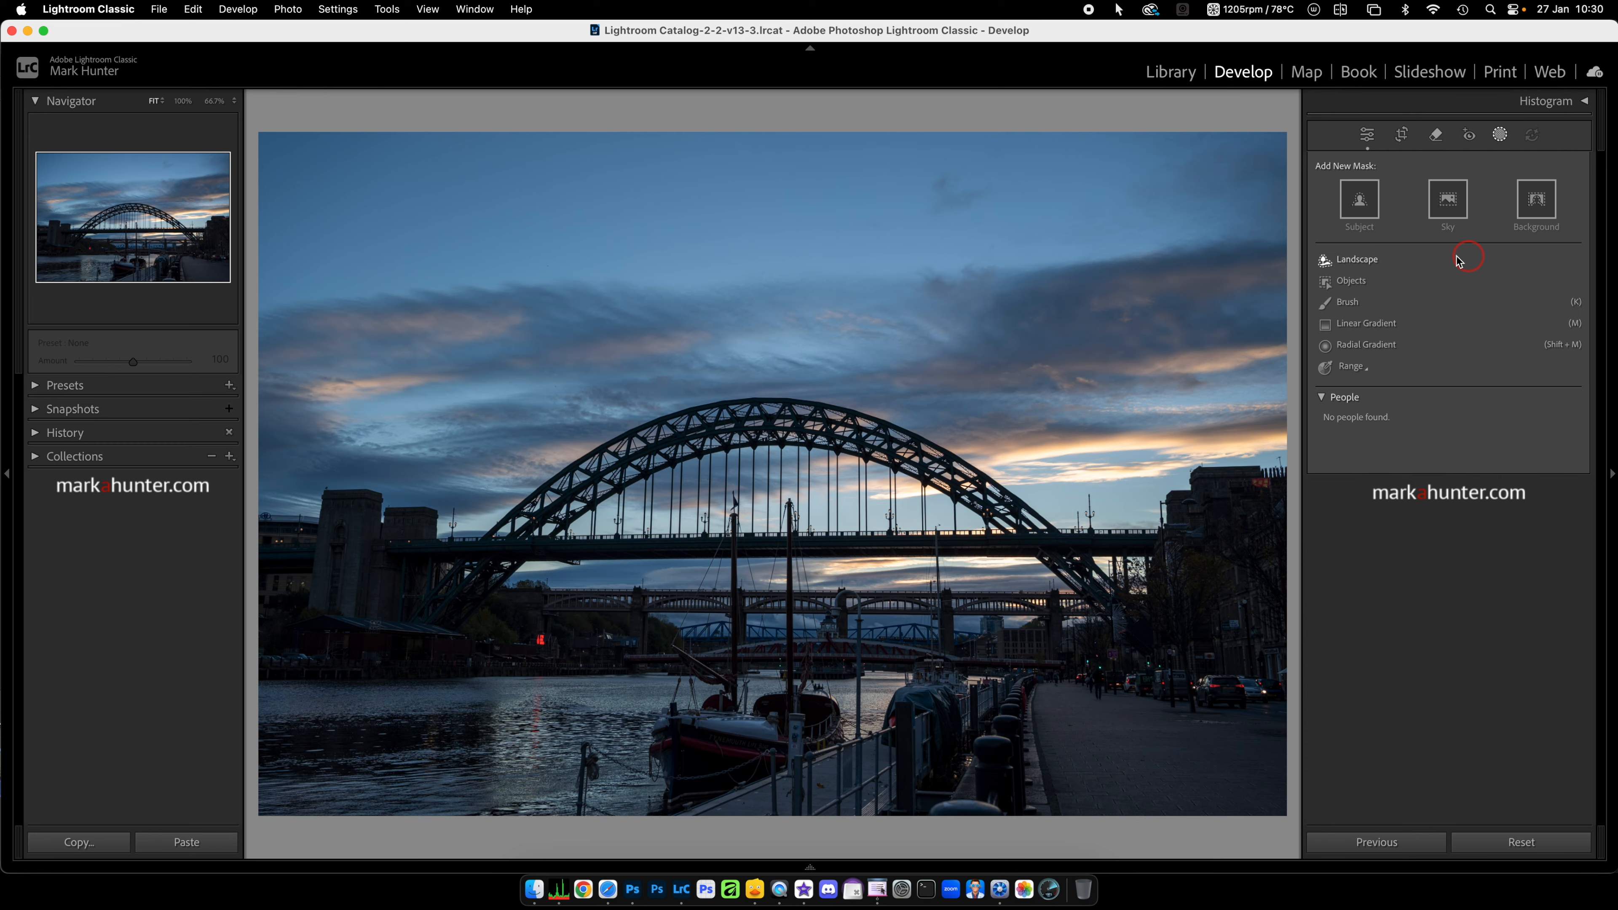
pyautogui.click(1360, 203)
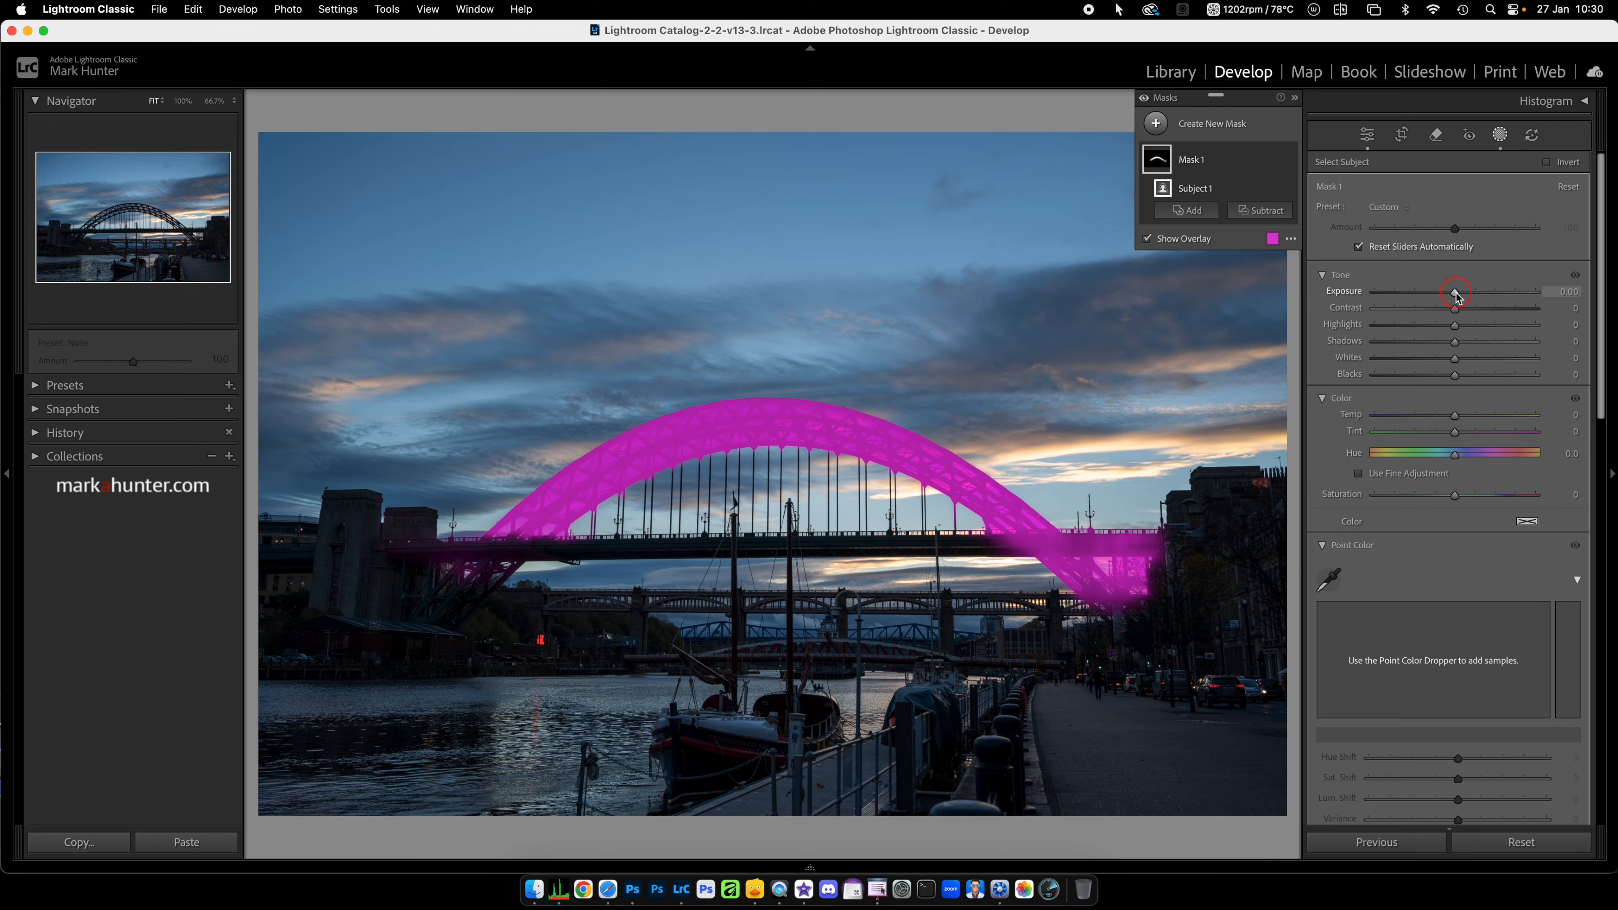
pyautogui.moveTo(1457, 293); pyautogui.dragTo(1568, 292)
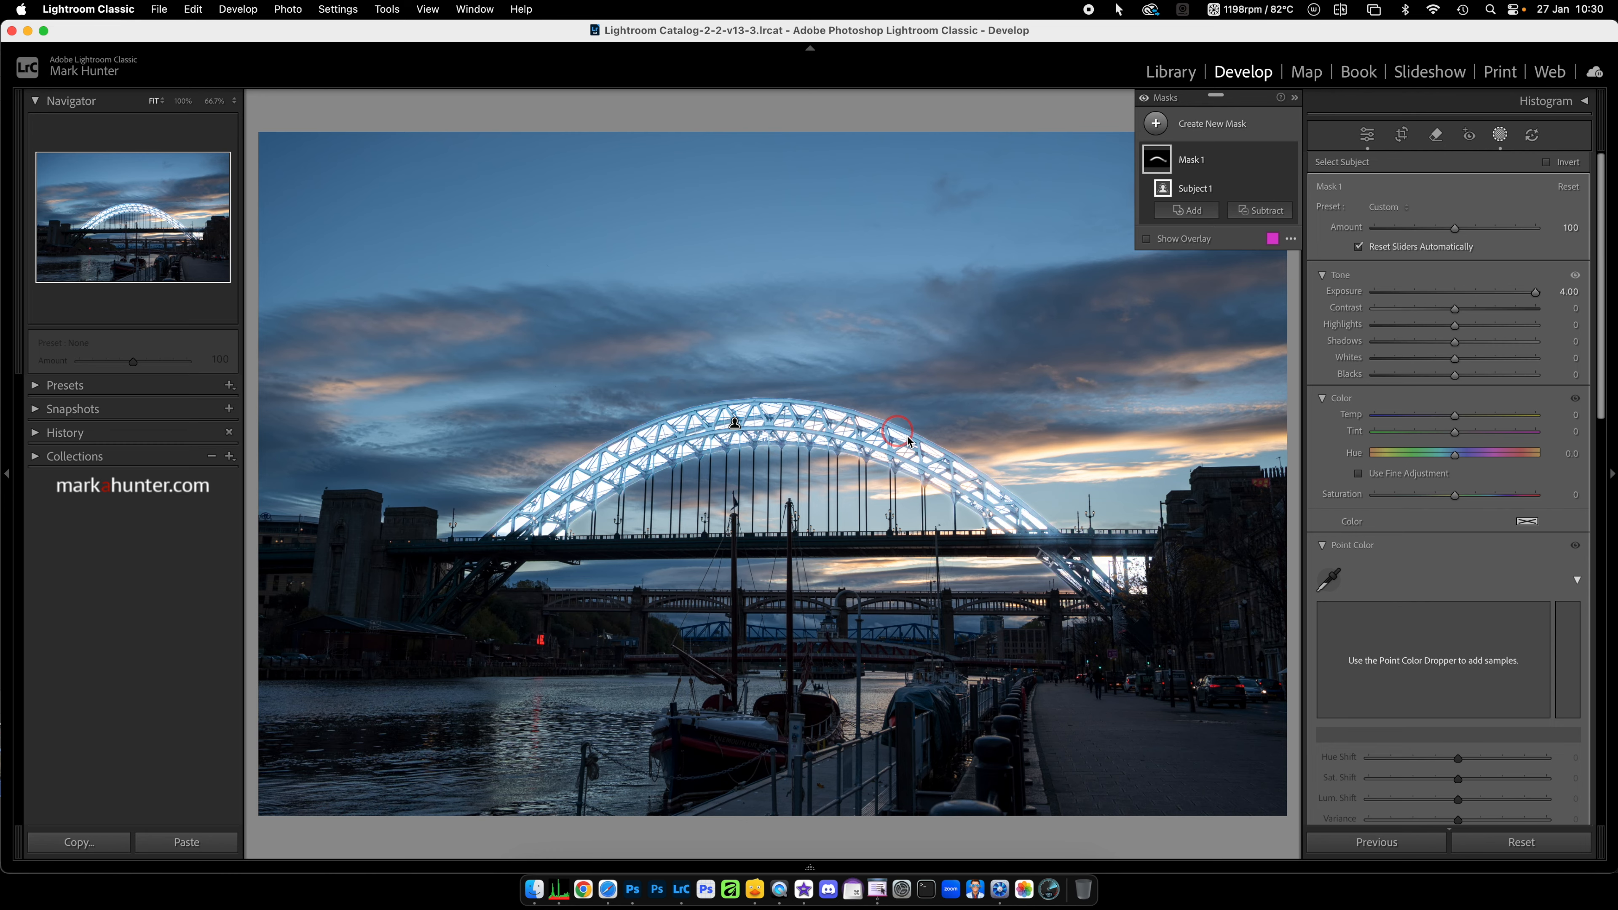
# Step: Reset the subject mask's exposure, show its overlay on the arched bridge, and remove the mask by undoing it
pyautogui.doubleClick(1344, 293)
pyautogui.press('o')
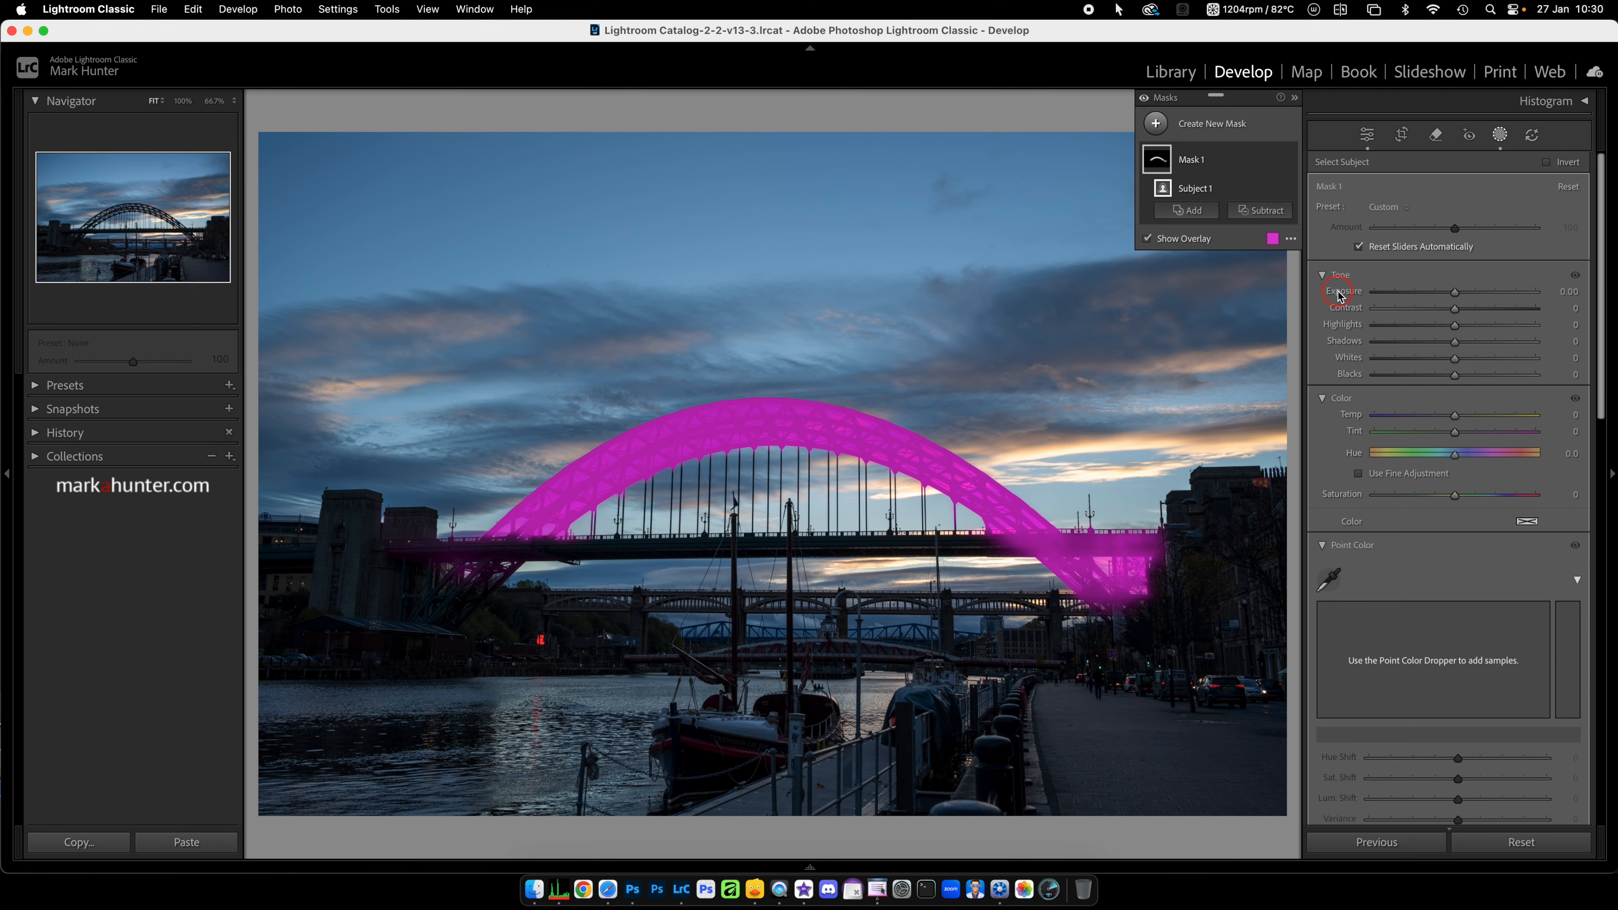
pyautogui.press('super+z')
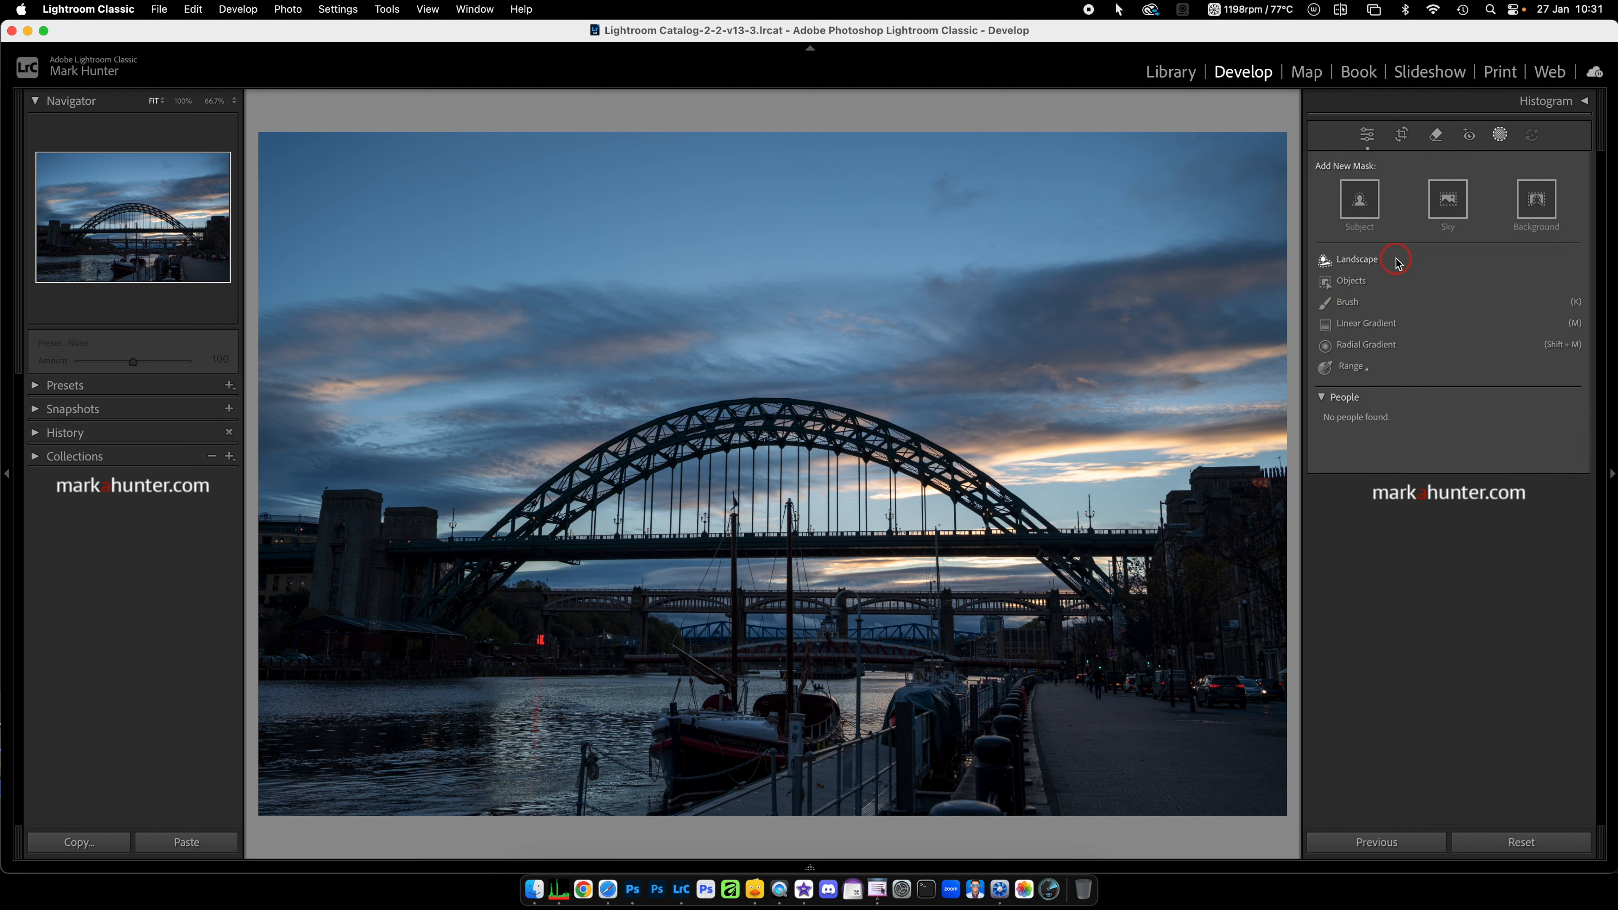
# Step: Create a landscape mask of the river photo from the Architecture category
pyautogui.click(1370, 262)
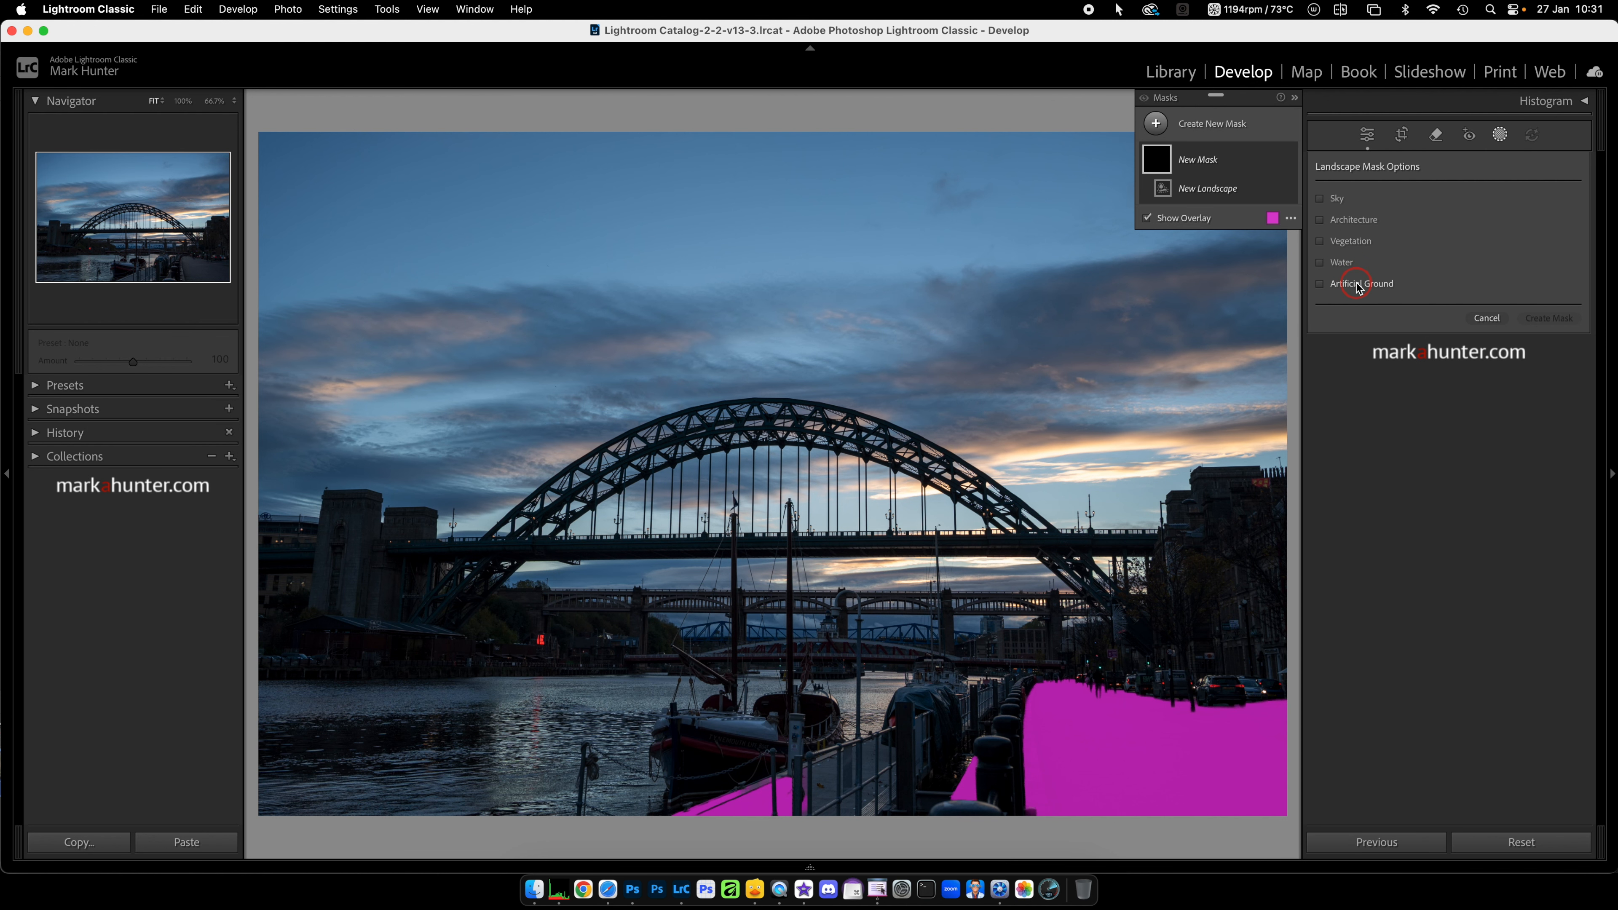
pyautogui.click(1355, 221)
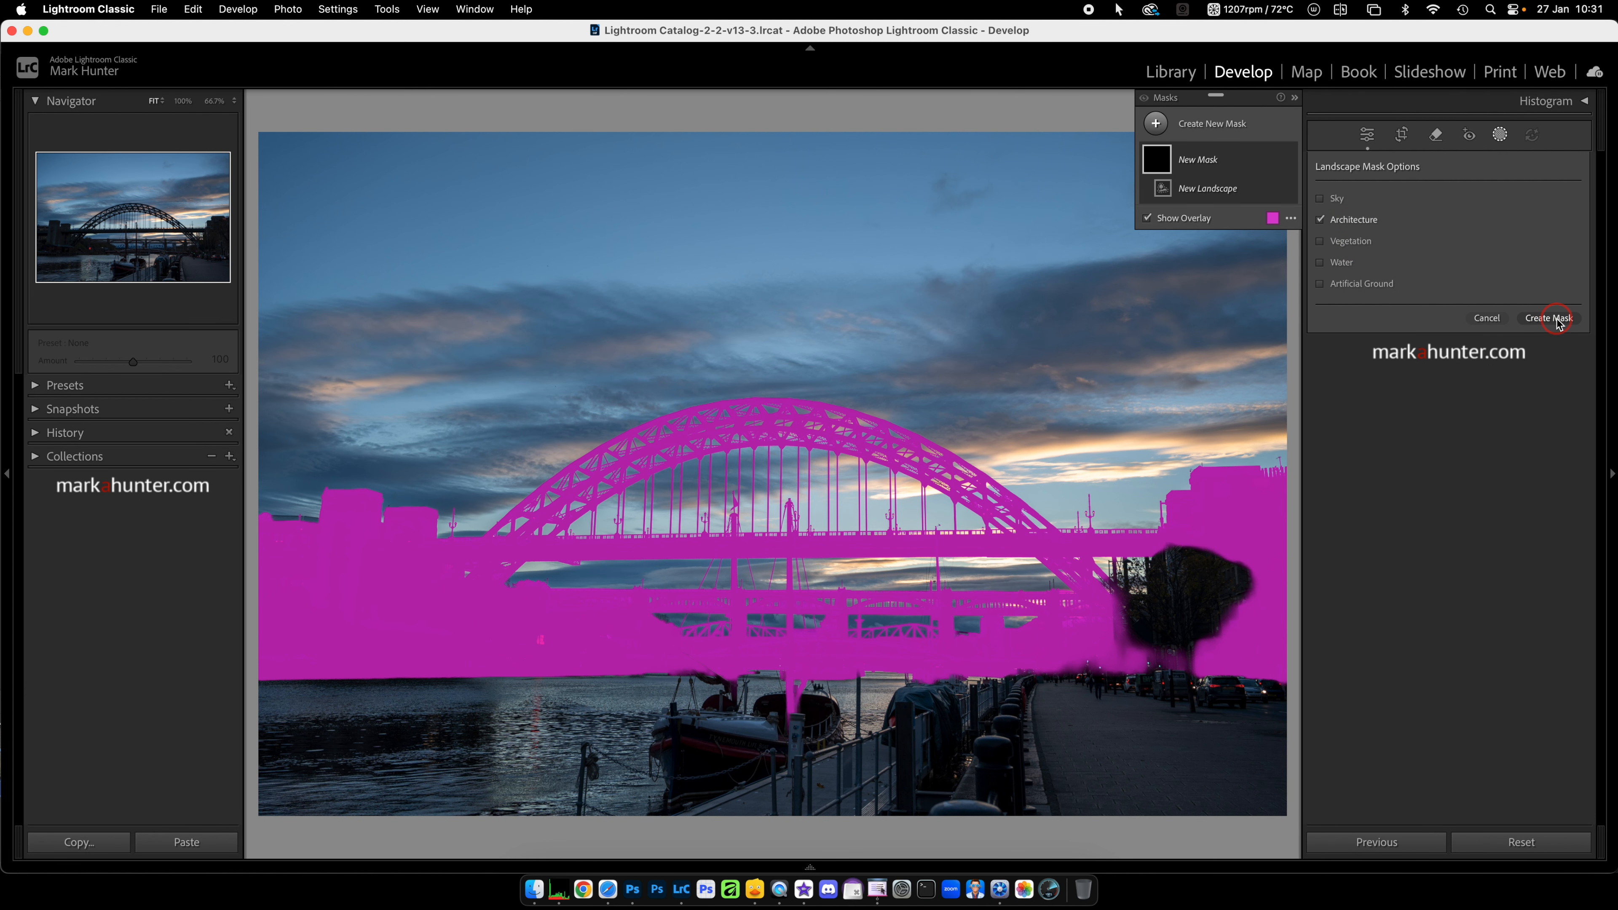
pyautogui.click(1556, 319)
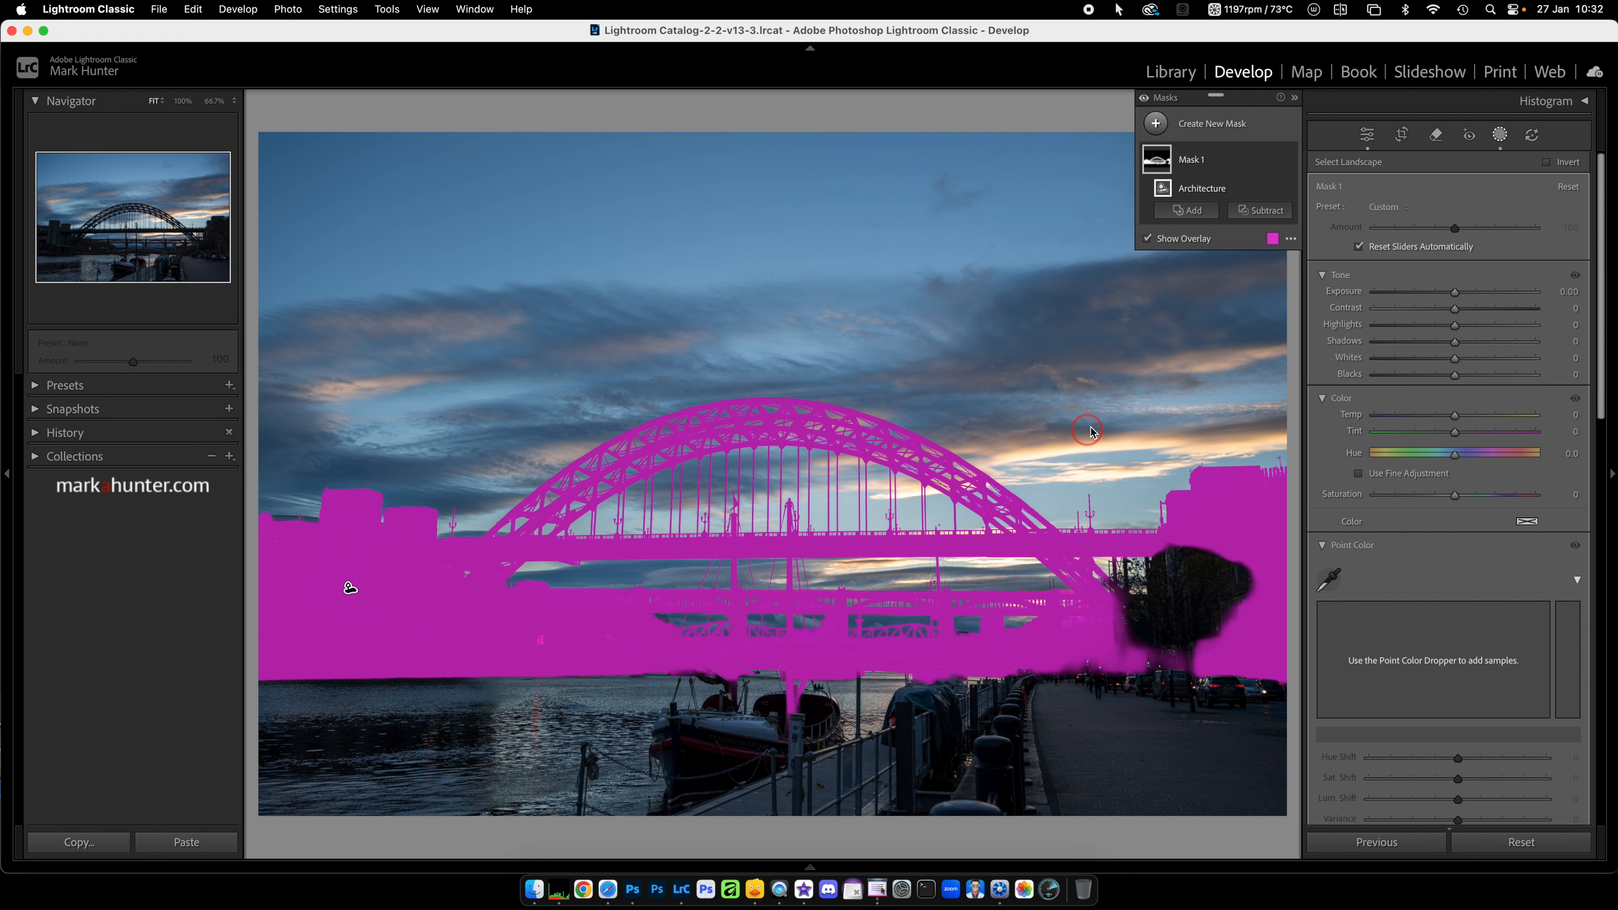
# Step: Subtract the buildings and trees beyond the bridge's right end from the architecture mask, using a size 8.1 brush with Auto Mask off
pyautogui.click(1264, 214)
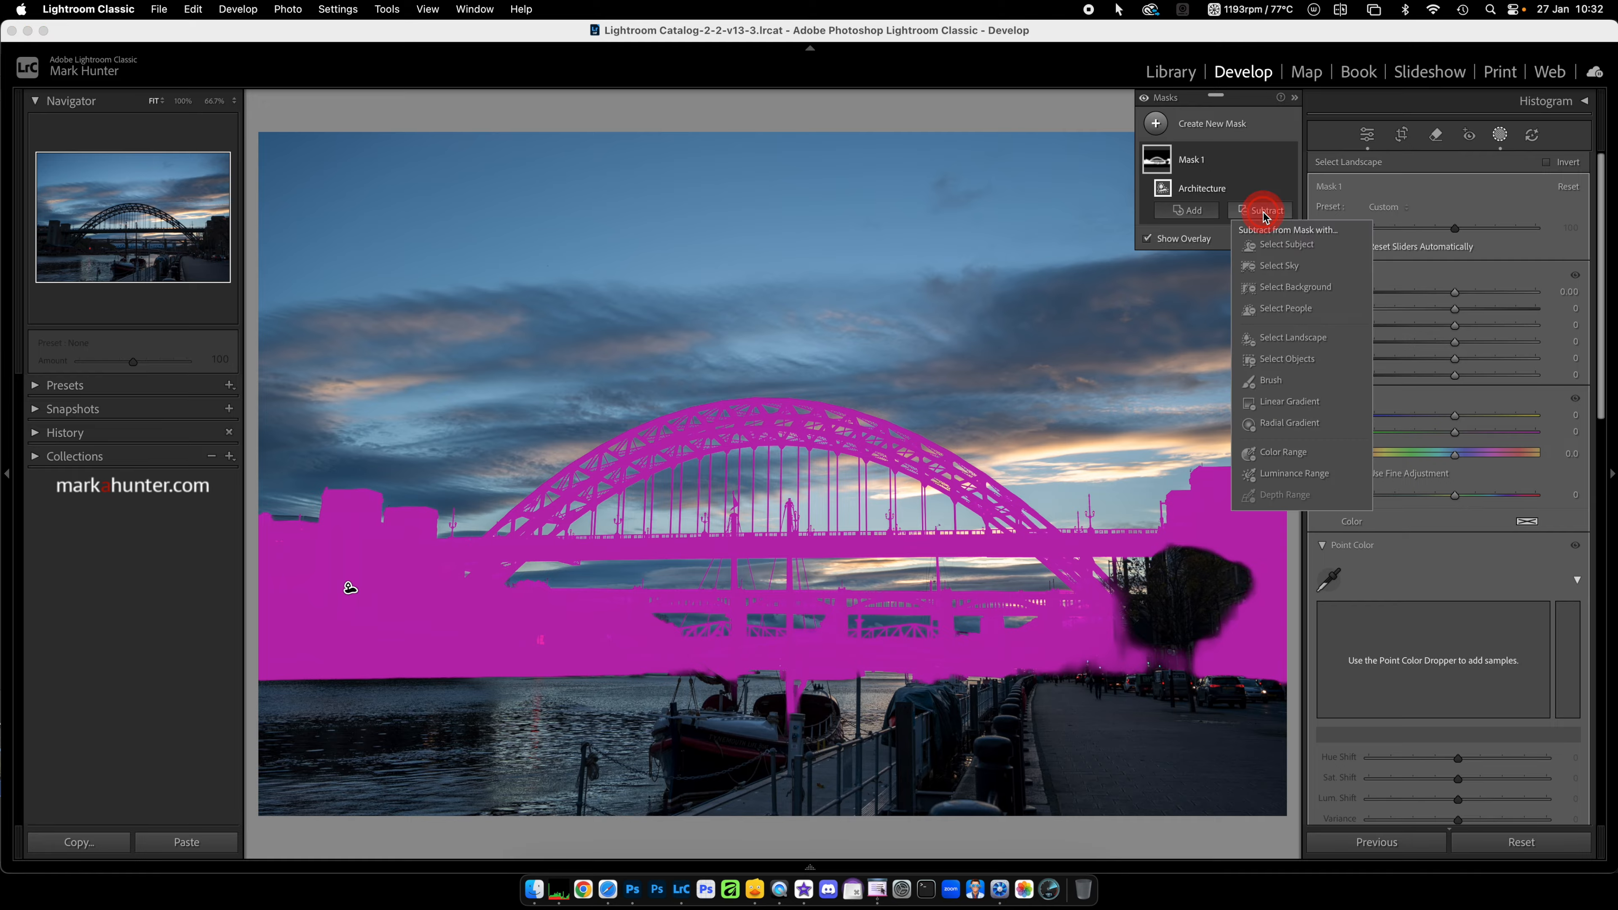
pyautogui.click(1275, 382)
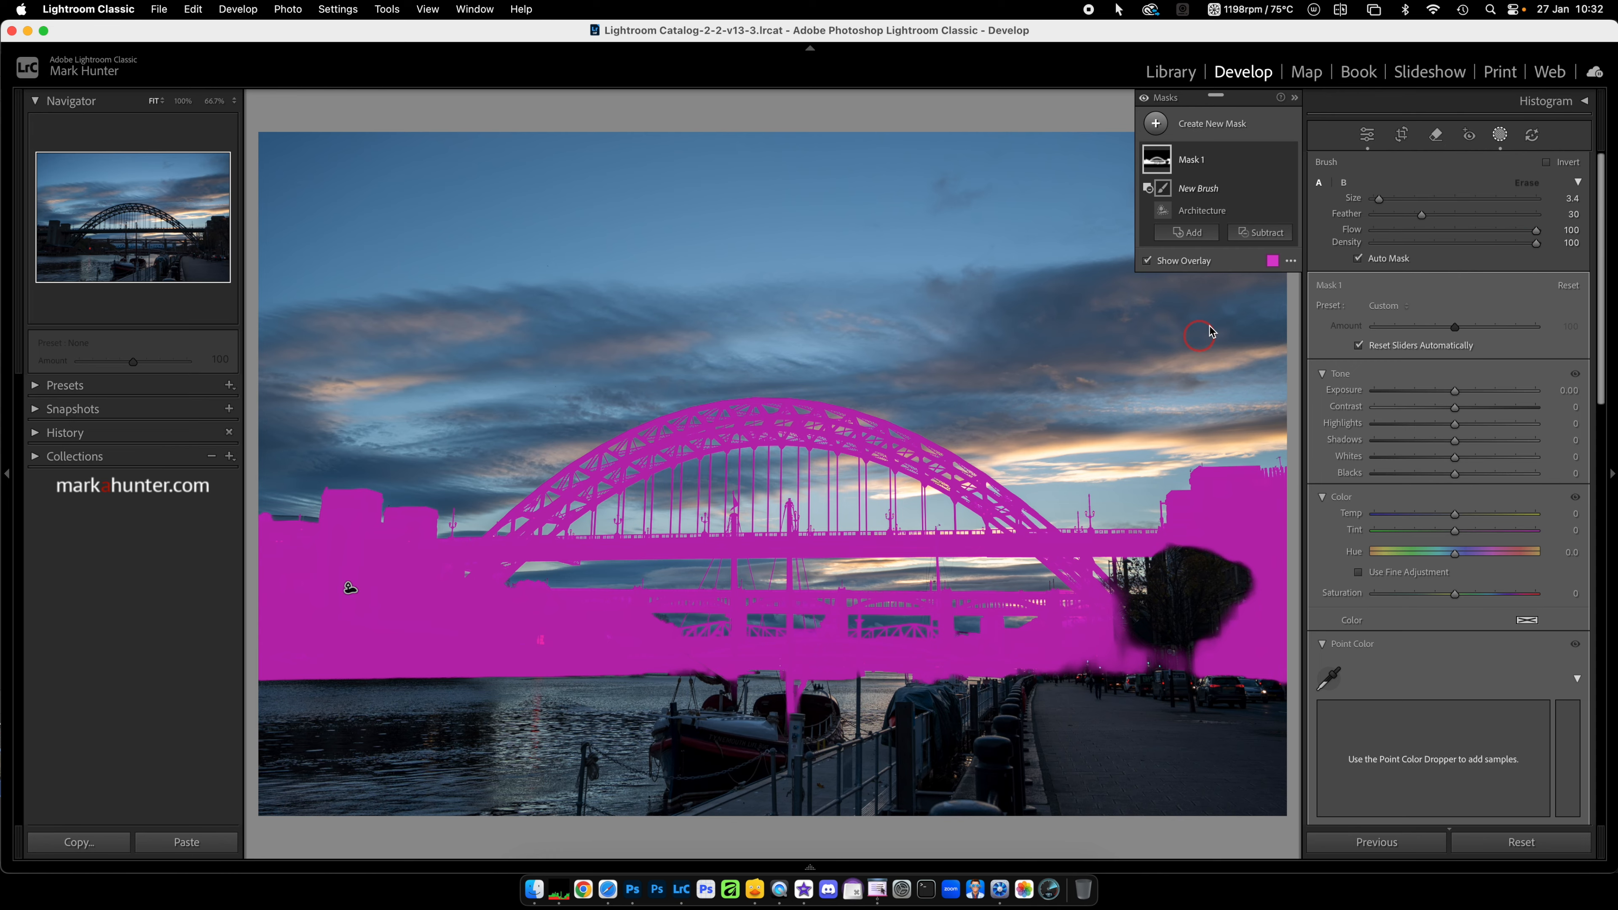
pyautogui.moveTo(1379, 202); pyautogui.dragTo(1399, 216)
pyautogui.moveTo(1178, 495)
pyautogui.mouseDown()
pyautogui.moveTo(1177, 555)
pyautogui.moveTo(1220, 462)
pyautogui.moveTo(1213, 555)
pyautogui.mouseUp()
pyautogui.click(1359, 259)
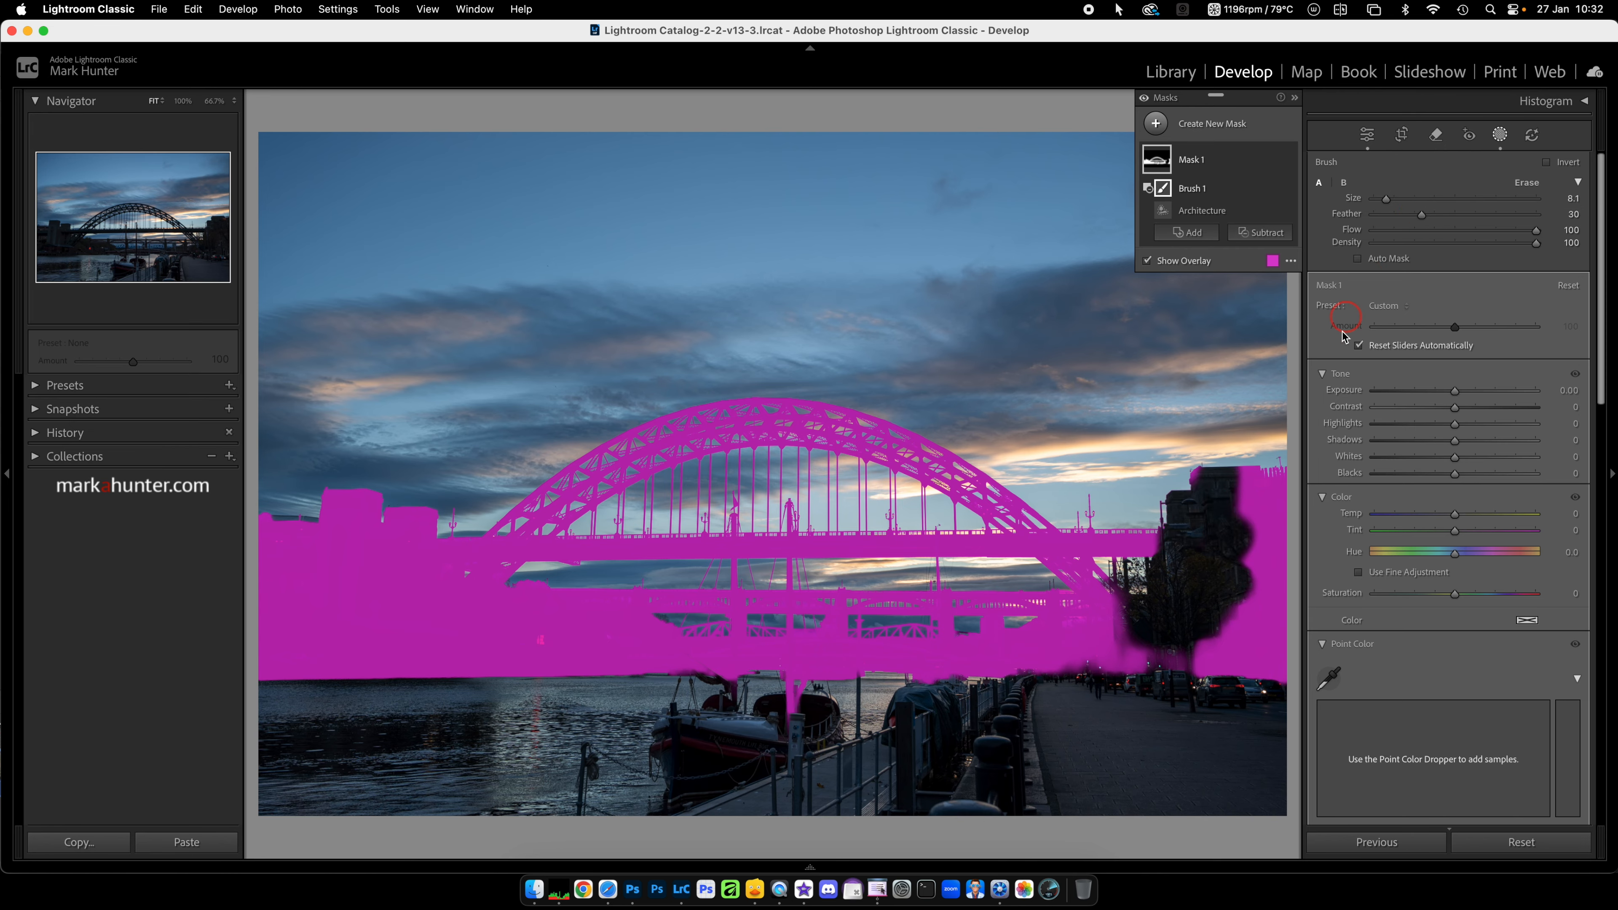
pyautogui.moveTo(1220, 497)
pyautogui.mouseDown()
pyautogui.moveTo(1231, 461)
pyautogui.moveTo(1254, 475)
pyautogui.moveTo(1278, 545)
pyautogui.moveTo(1292, 457)
pyautogui.moveTo(1272, 683)
pyautogui.moveTo(1253, 620)
pyautogui.moveTo(1213, 672)
pyautogui.moveTo(1218, 623)
pyautogui.moveTo(1218, 645)
pyautogui.moveTo(1262, 562)
pyautogui.moveTo(1249, 506)
pyautogui.moveTo(1242, 726)
pyautogui.moveTo(1259, 705)
pyautogui.moveTo(1217, 646)
pyautogui.moveTo(1125, 666)
pyautogui.moveTo(1047, 603)
pyautogui.mouseUp()
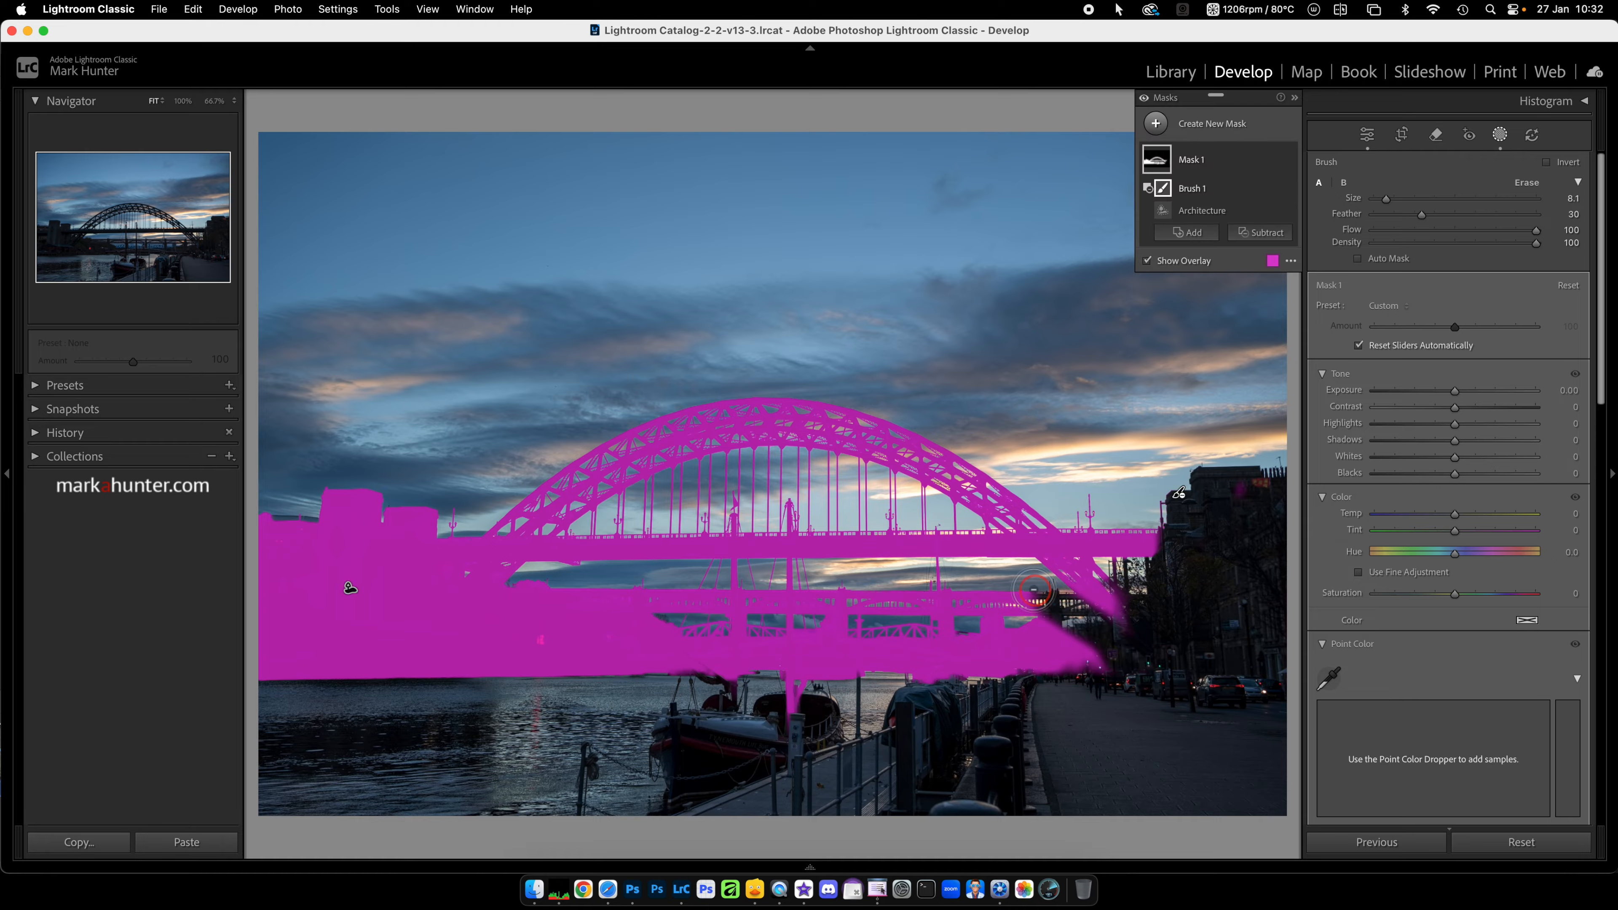
# Step: Brush the background bridges below the deck and the left-bank buildings out of the architecture mask
pyautogui.click(1024, 581)
pyautogui.click(533, 584)
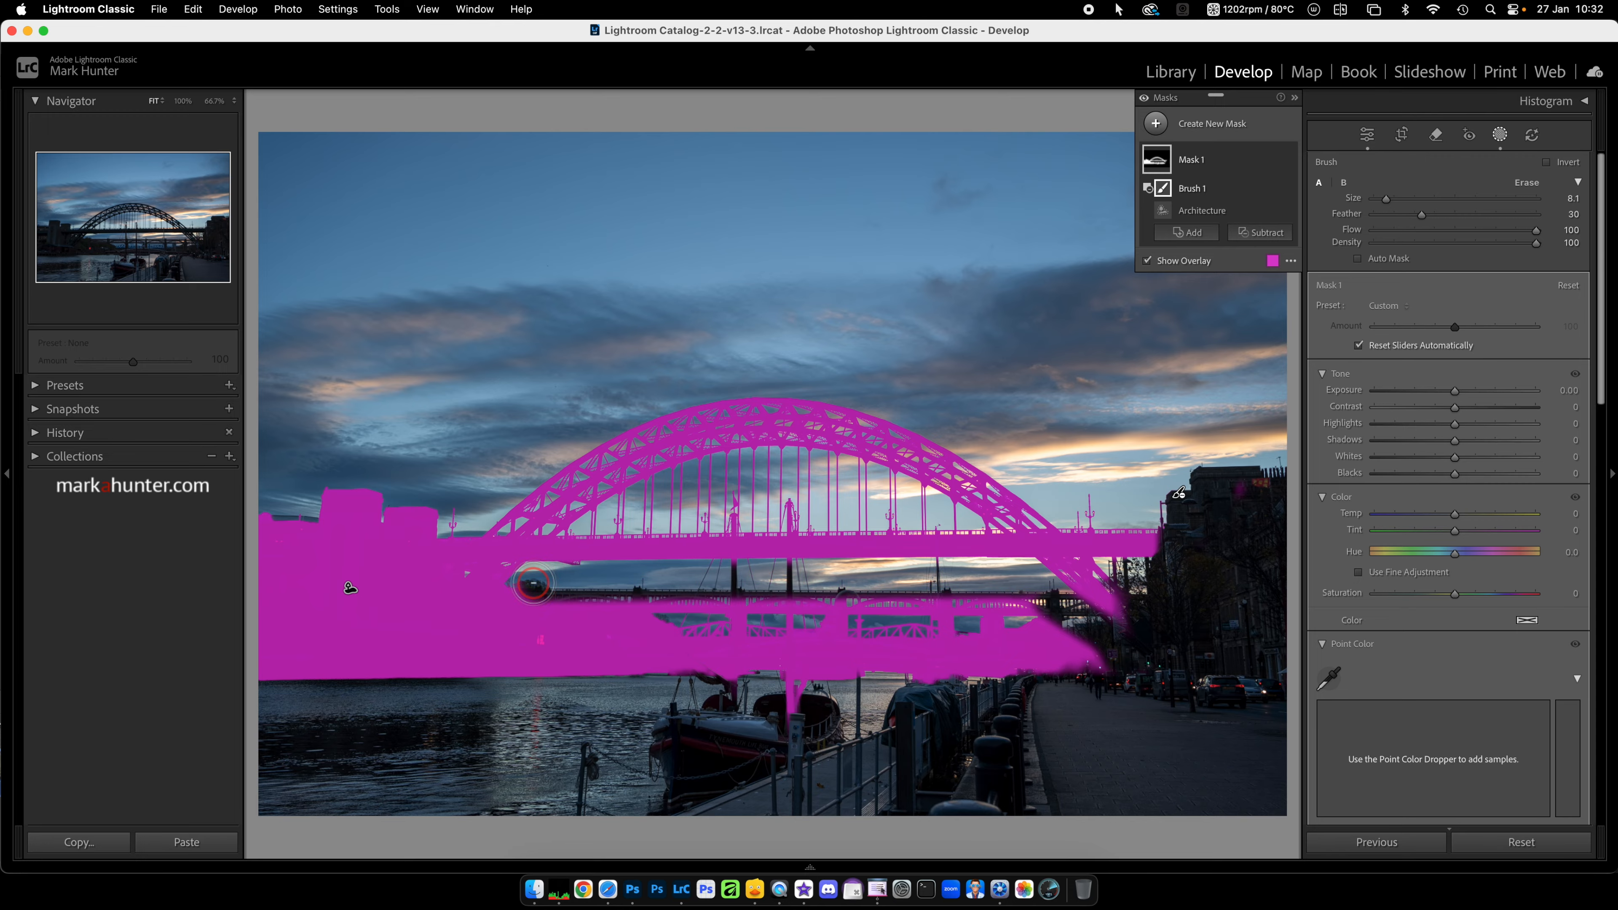
pyautogui.moveTo(535, 609)
pyautogui.mouseDown()
pyautogui.moveTo(852, 628)
pyautogui.moveTo(1032, 615)
pyautogui.moveTo(752, 610)
pyautogui.moveTo(1067, 643)
pyautogui.moveTo(1094, 666)
pyautogui.moveTo(746, 660)
pyautogui.moveTo(764, 715)
pyautogui.moveTo(825, 670)
pyautogui.moveTo(938, 683)
pyautogui.moveTo(744, 657)
pyautogui.moveTo(662, 618)
pyautogui.moveTo(502, 592)
pyautogui.moveTo(409, 661)
pyautogui.moveTo(387, 610)
pyautogui.moveTo(422, 508)
pyautogui.moveTo(414, 671)
pyautogui.moveTo(725, 665)
pyautogui.moveTo(509, 631)
pyautogui.moveTo(492, 648)
pyautogui.moveTo(809, 648)
pyautogui.moveTo(841, 710)
pyautogui.moveTo(399, 714)
pyautogui.moveTo(401, 481)
pyautogui.moveTo(342, 701)
pyautogui.moveTo(340, 445)
pyautogui.moveTo(313, 659)
pyautogui.moveTo(277, 536)
pyautogui.moveTo(247, 680)
pyautogui.moveTo(257, 619)
pyautogui.moveTo(277, 633)
pyautogui.moveTo(319, 603)
pyautogui.moveTo(326, 669)
pyautogui.moveTo(339, 545)
pyautogui.moveTo(299, 684)
pyautogui.moveTo(330, 635)
pyautogui.moveTo(364, 485)
pyautogui.moveTo(372, 673)
pyautogui.mouseUp()
# Step: Brush the gap below the deck's left end and the boat's masthead out of the mask, reducing the brush size to 0.1
pyautogui.scroll(-8, 412, 586)
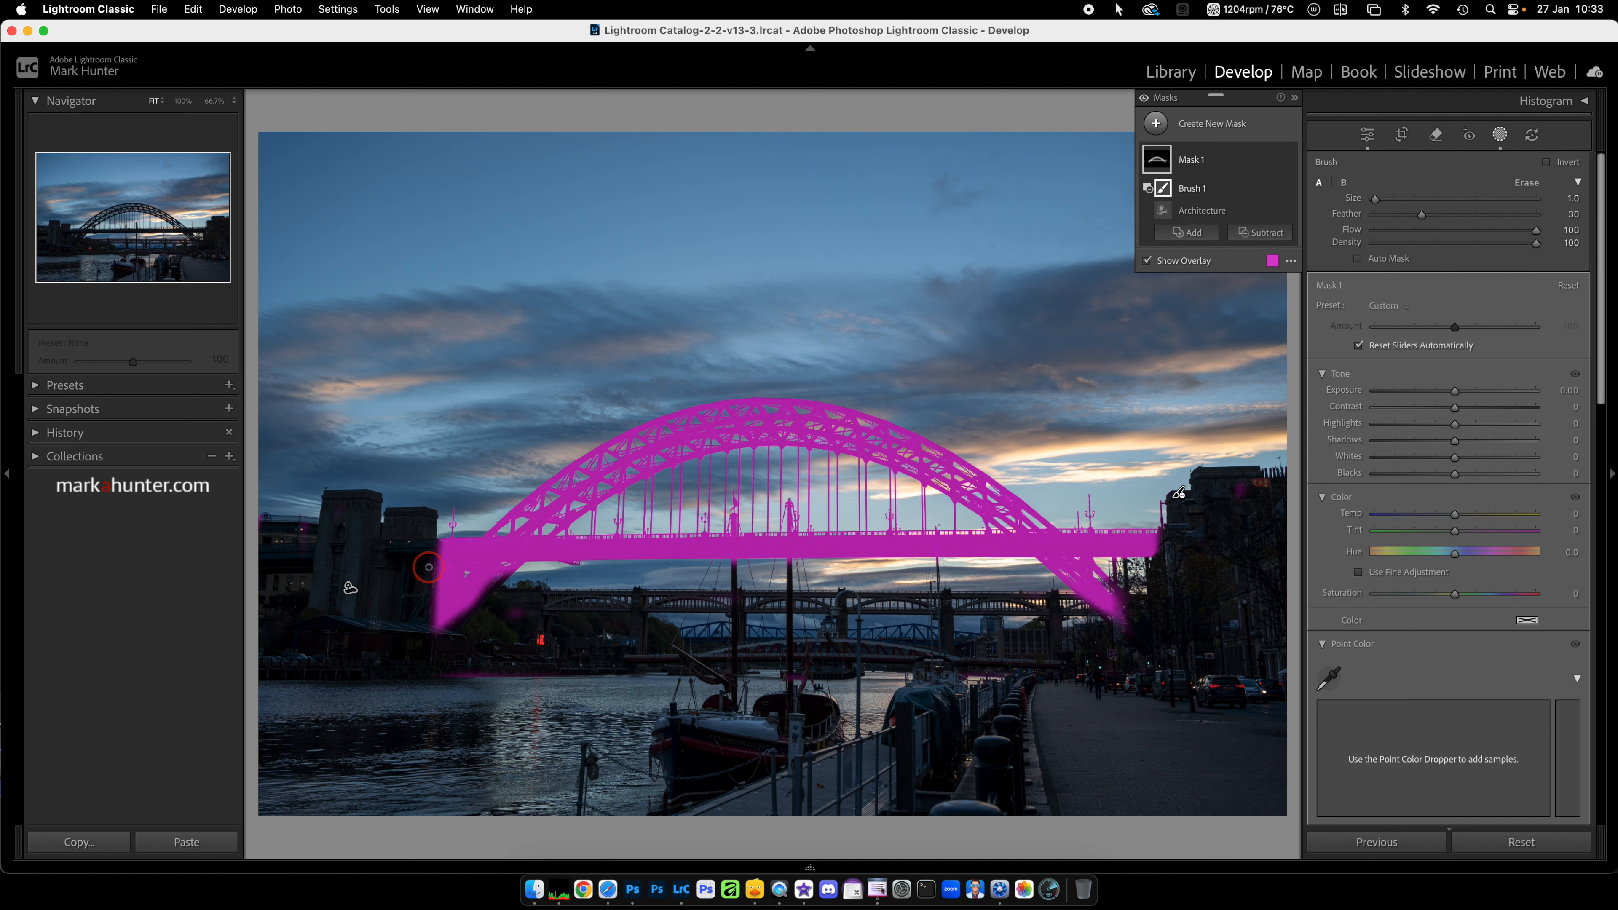
pyautogui.moveTo(422, 563)
pyautogui.mouseDown()
pyautogui.moveTo(465, 566)
pyautogui.moveTo(415, 603)
pyautogui.moveTo(423, 577)
pyautogui.mouseUp()
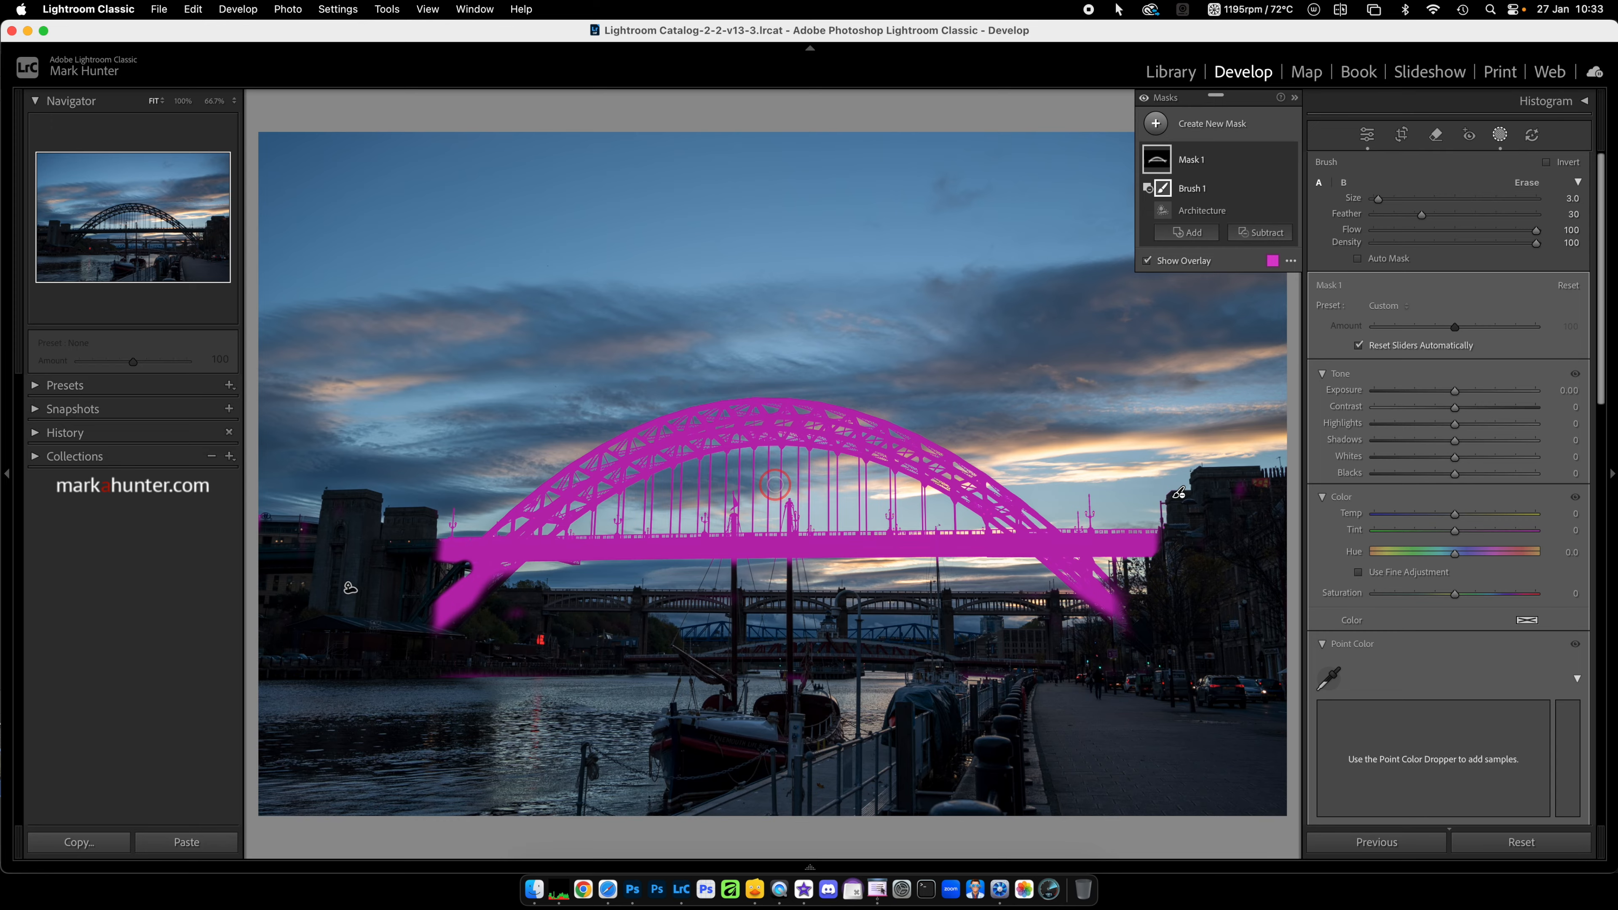
pyautogui.scroll(-3, 786, 496)
pyautogui.moveTo(788, 498); pyautogui.dragTo(787, 516)
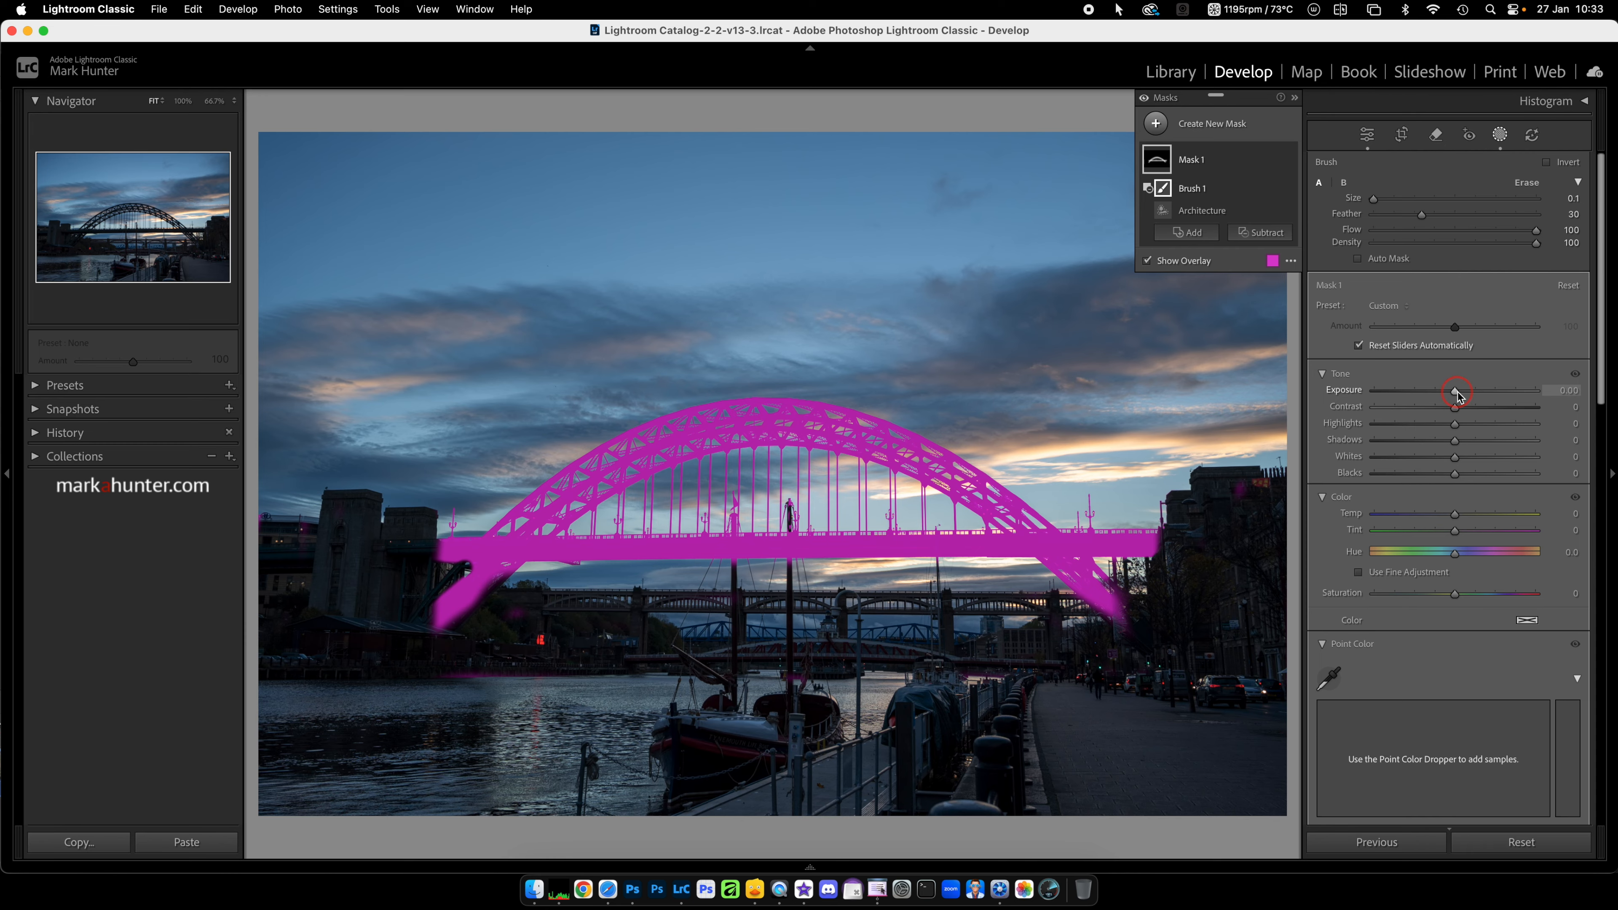
# Step: Set the architecture mask's exposure to 0.61 and its shadows to 4 to brighten the bridge
pyautogui.moveTo(1458, 395); pyautogui.dragTo(1474, 396)
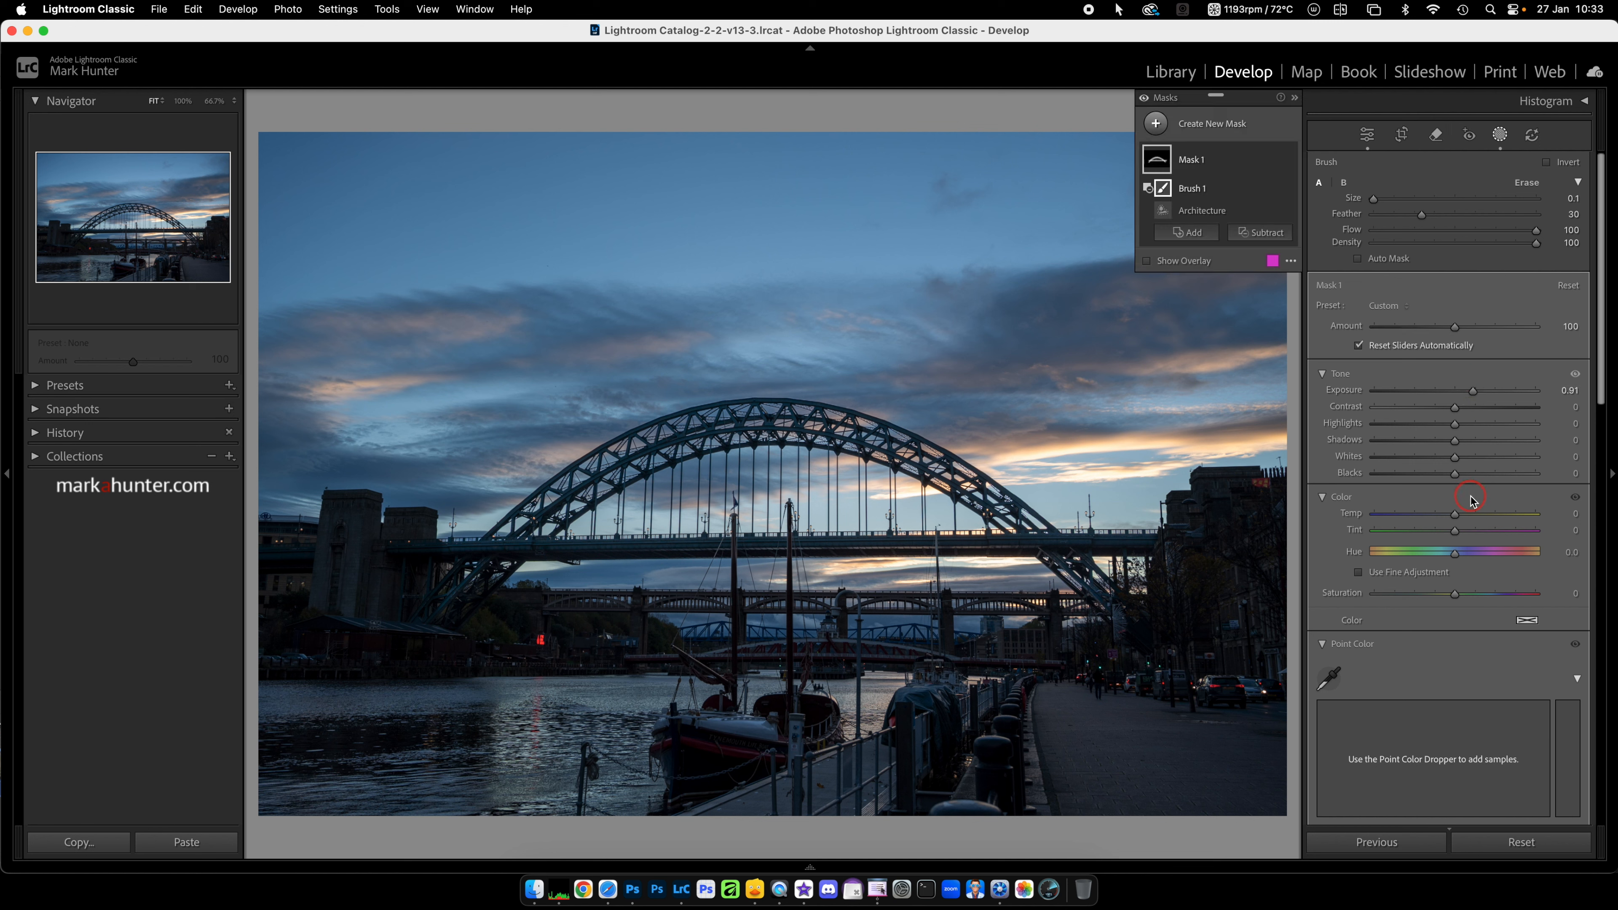
pyautogui.moveTo(1455, 440)
pyautogui.mouseDown()
pyautogui.moveTo(1476, 443)
pyautogui.moveTo(1459, 447)
pyautogui.mouseUp()
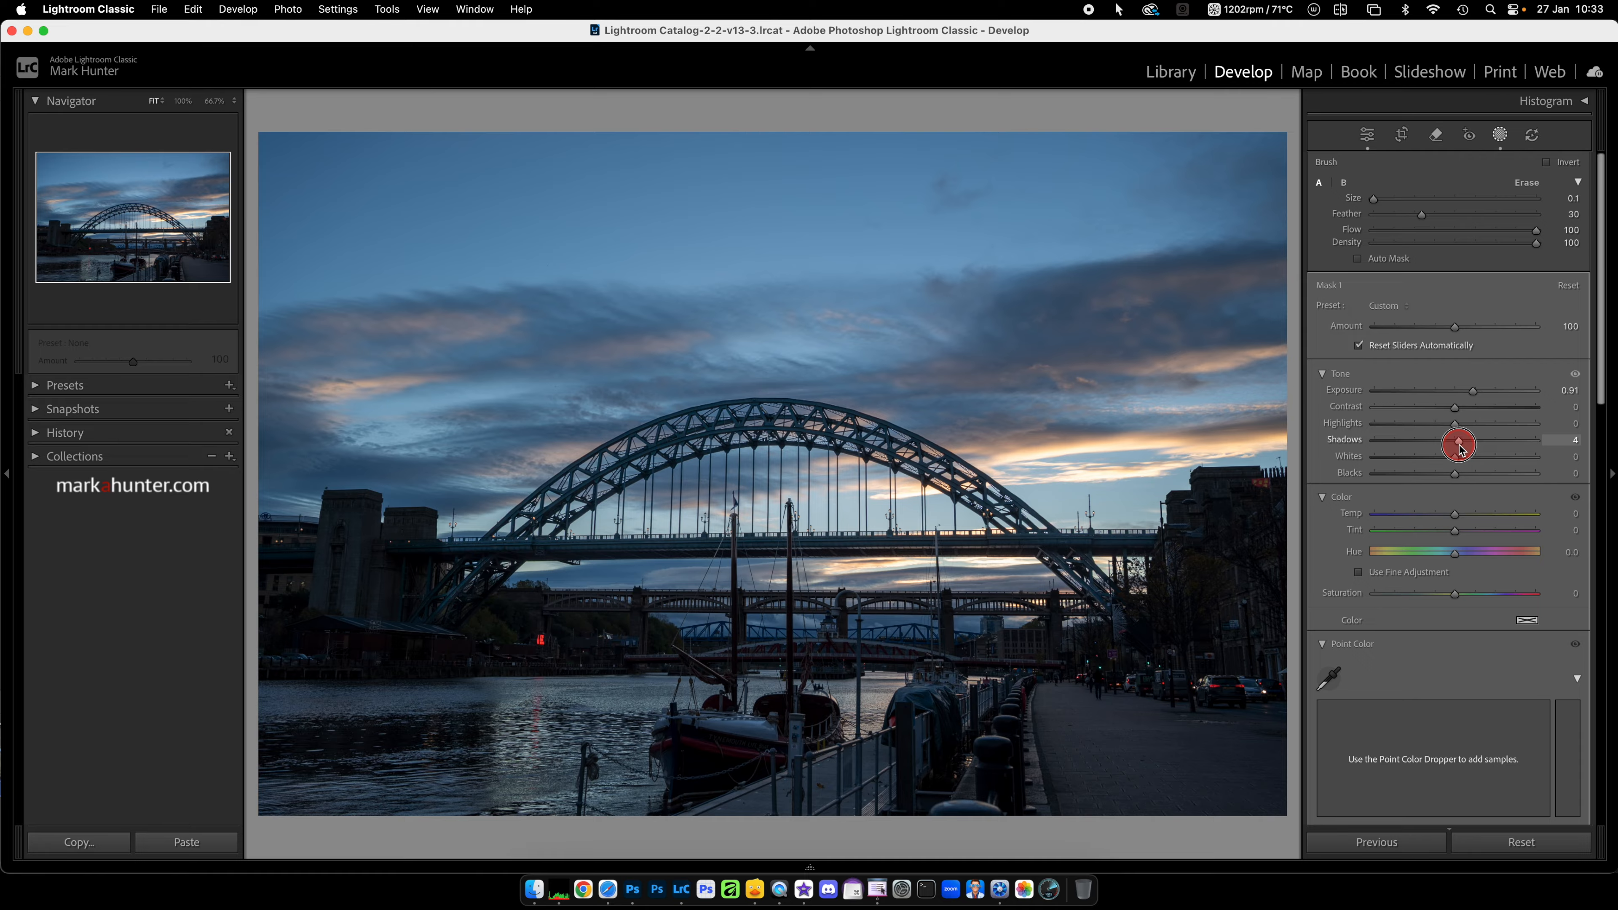
pyautogui.moveTo(1459, 447); pyautogui.dragTo(1460, 446)
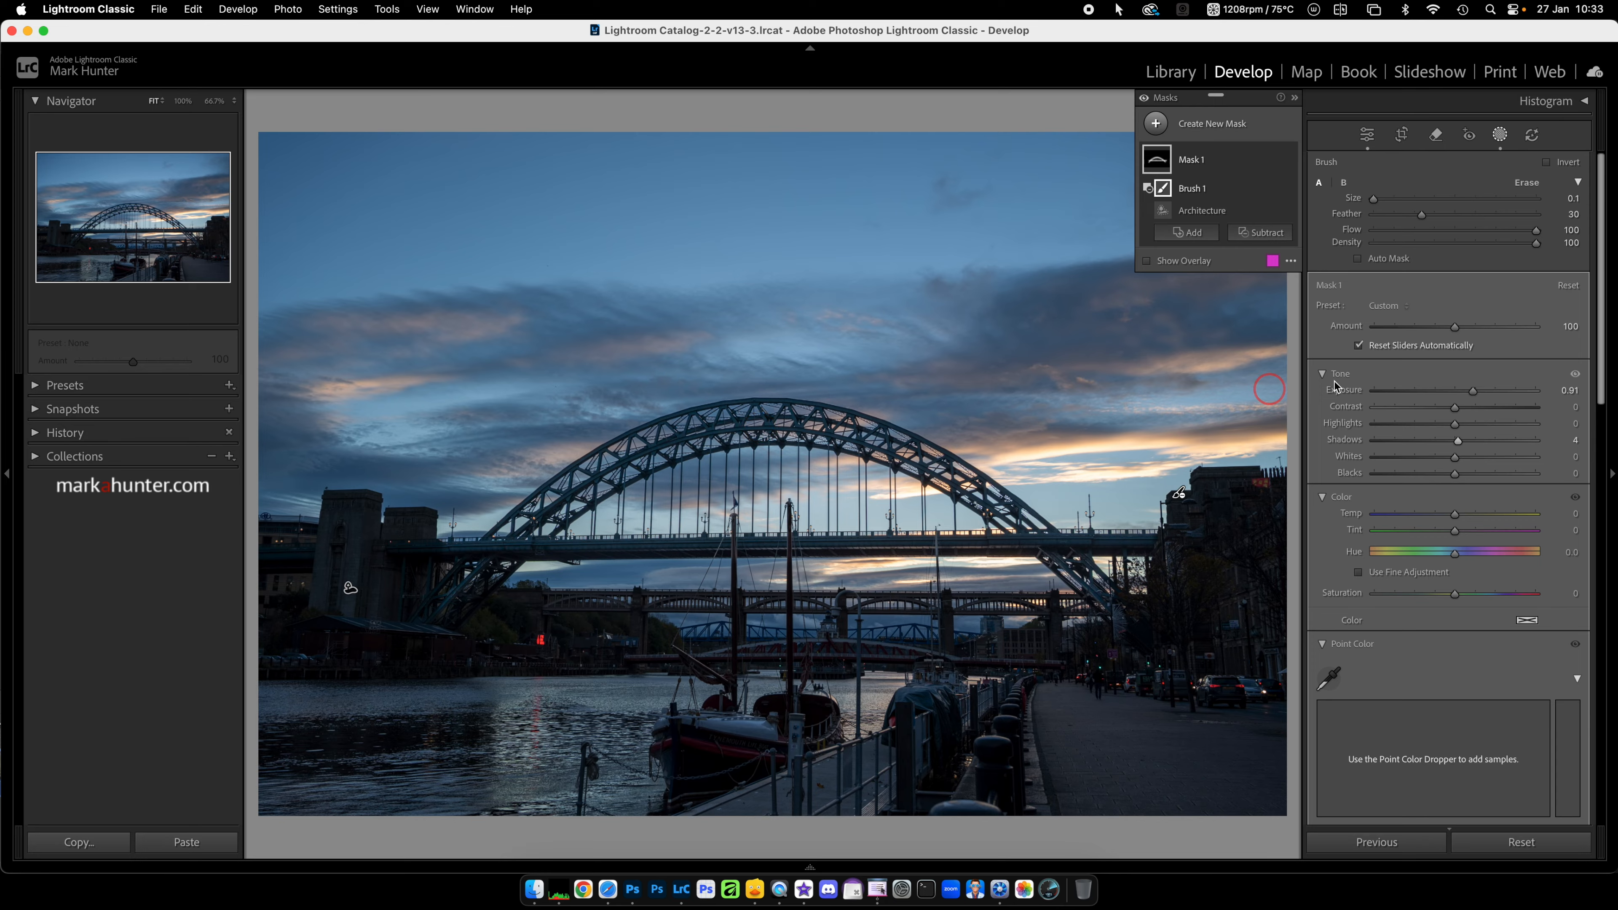
pyautogui.click(1473, 392)
pyautogui.moveTo(1475, 394)
pyautogui.mouseDown()
pyautogui.moveTo(1533, 394)
pyautogui.moveTo(1470, 389)
pyautogui.mouseUp()
# Step: Enlarge the brush size to 6.0 and delete the architecture mask
pyautogui.press(']')
pyautogui.press(']')
pyautogui.press(']')
pyautogui.press(']')
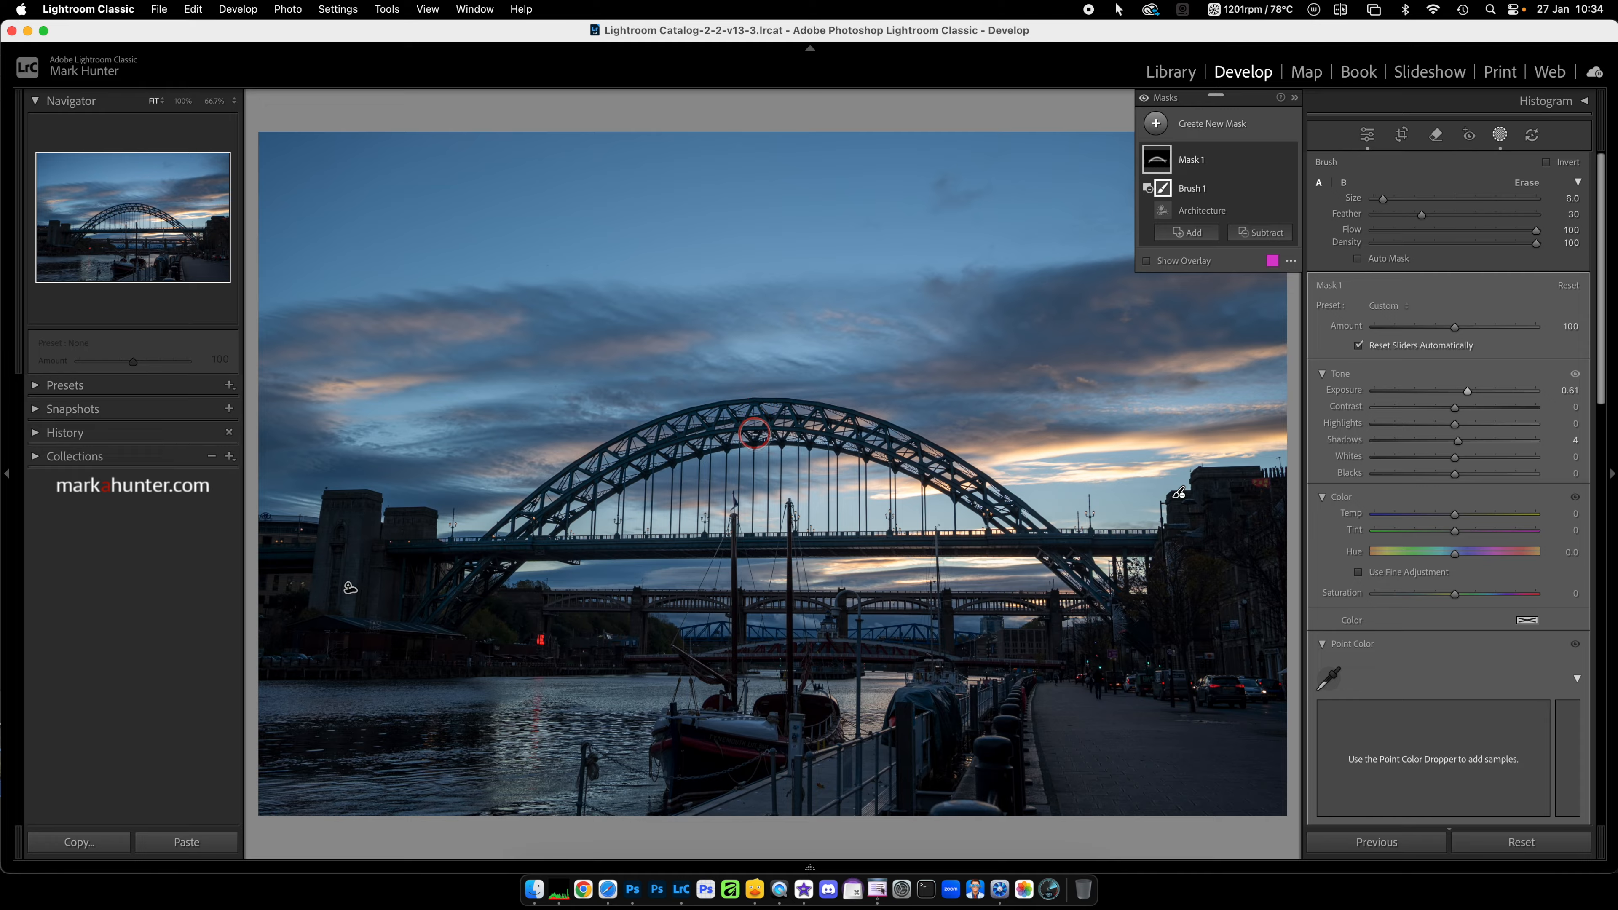
pyautogui.moveTo(1287, 193)
pyautogui.click(1273, 163)
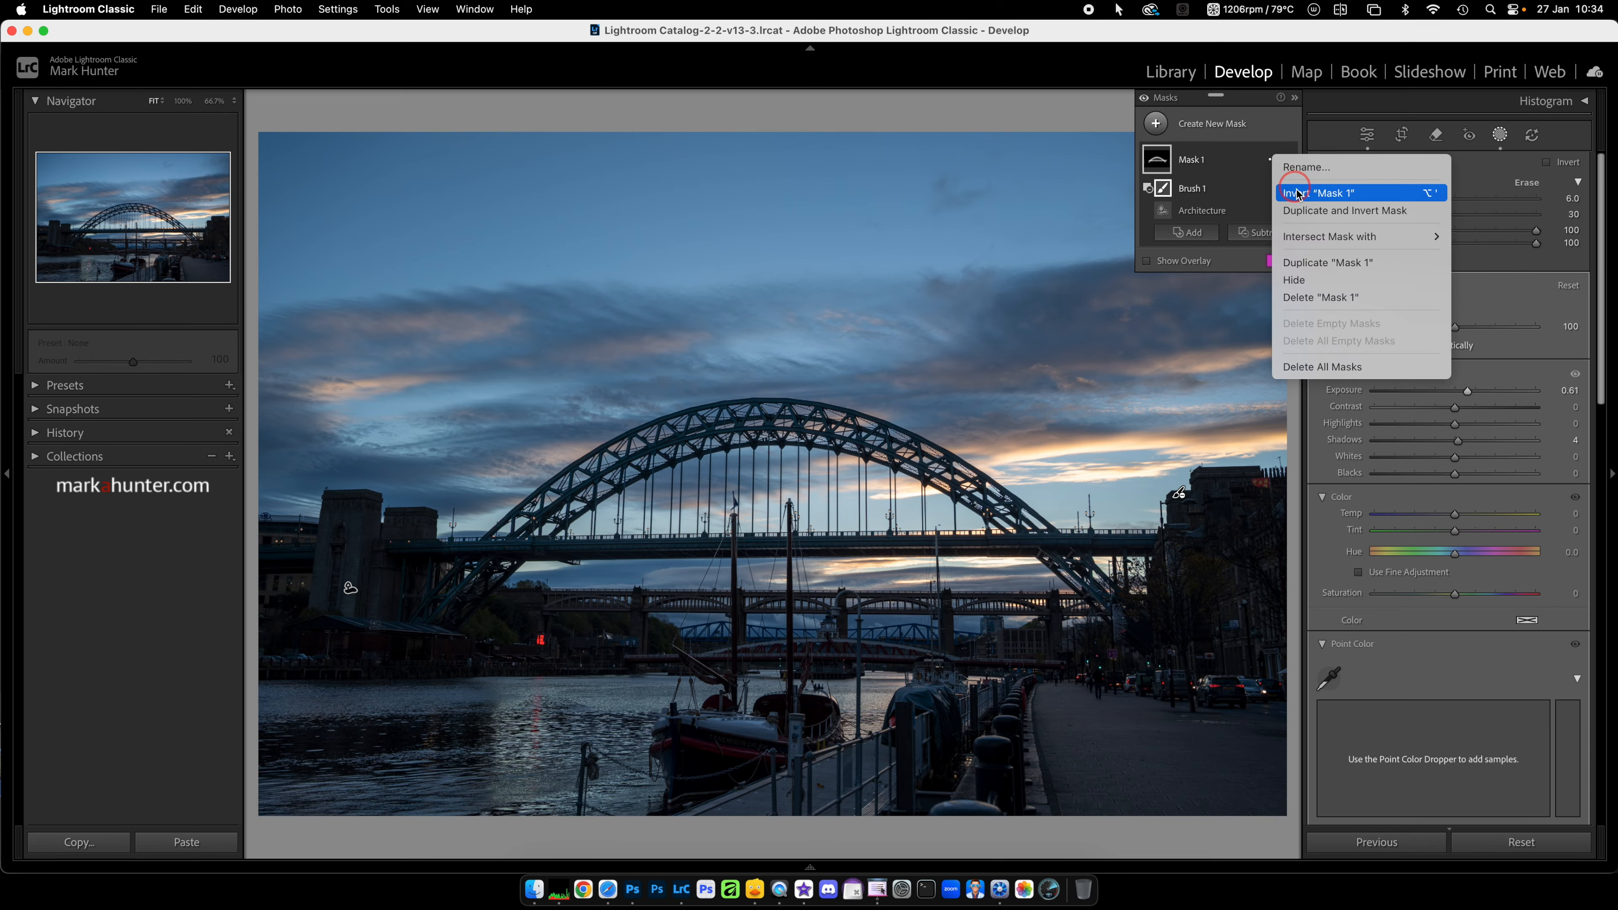
pyautogui.click(1320, 297)
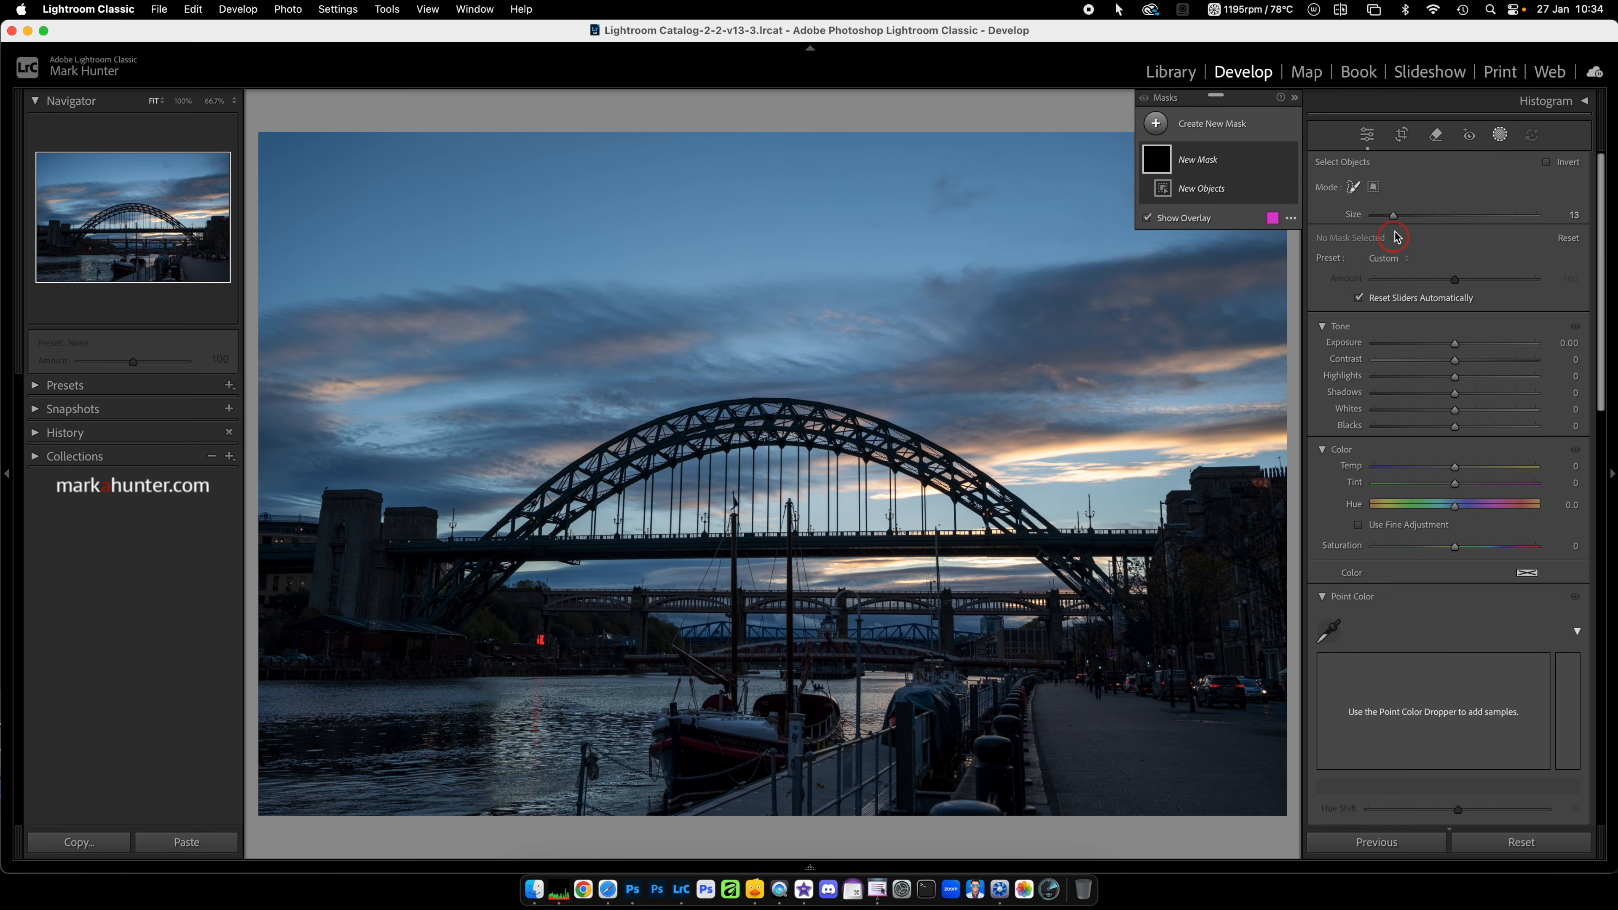
# Step: Mask the arched bridge with Select Objects in rectangle mode, framing the whole arch from end to end
pyautogui.click(1372, 188)
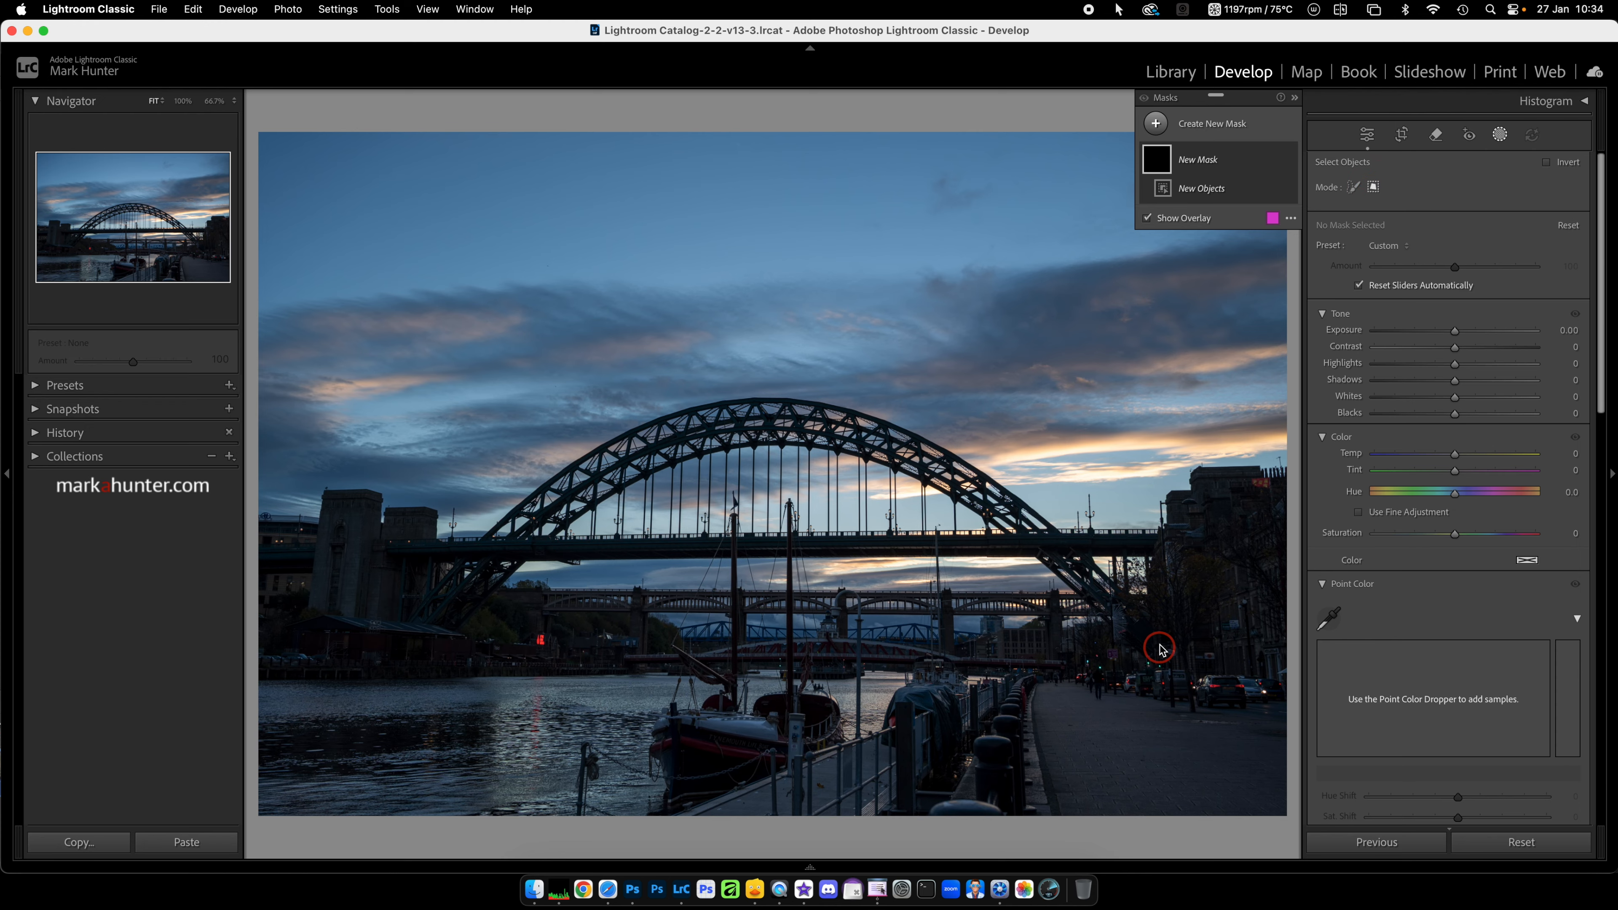
pyautogui.moveTo(1156, 627)
pyautogui.mouseDown()
pyautogui.moveTo(1149, 470)
pyautogui.moveTo(675, 365)
pyautogui.moveTo(415, 376)
pyautogui.moveTo(434, 387)
pyautogui.mouseUp()
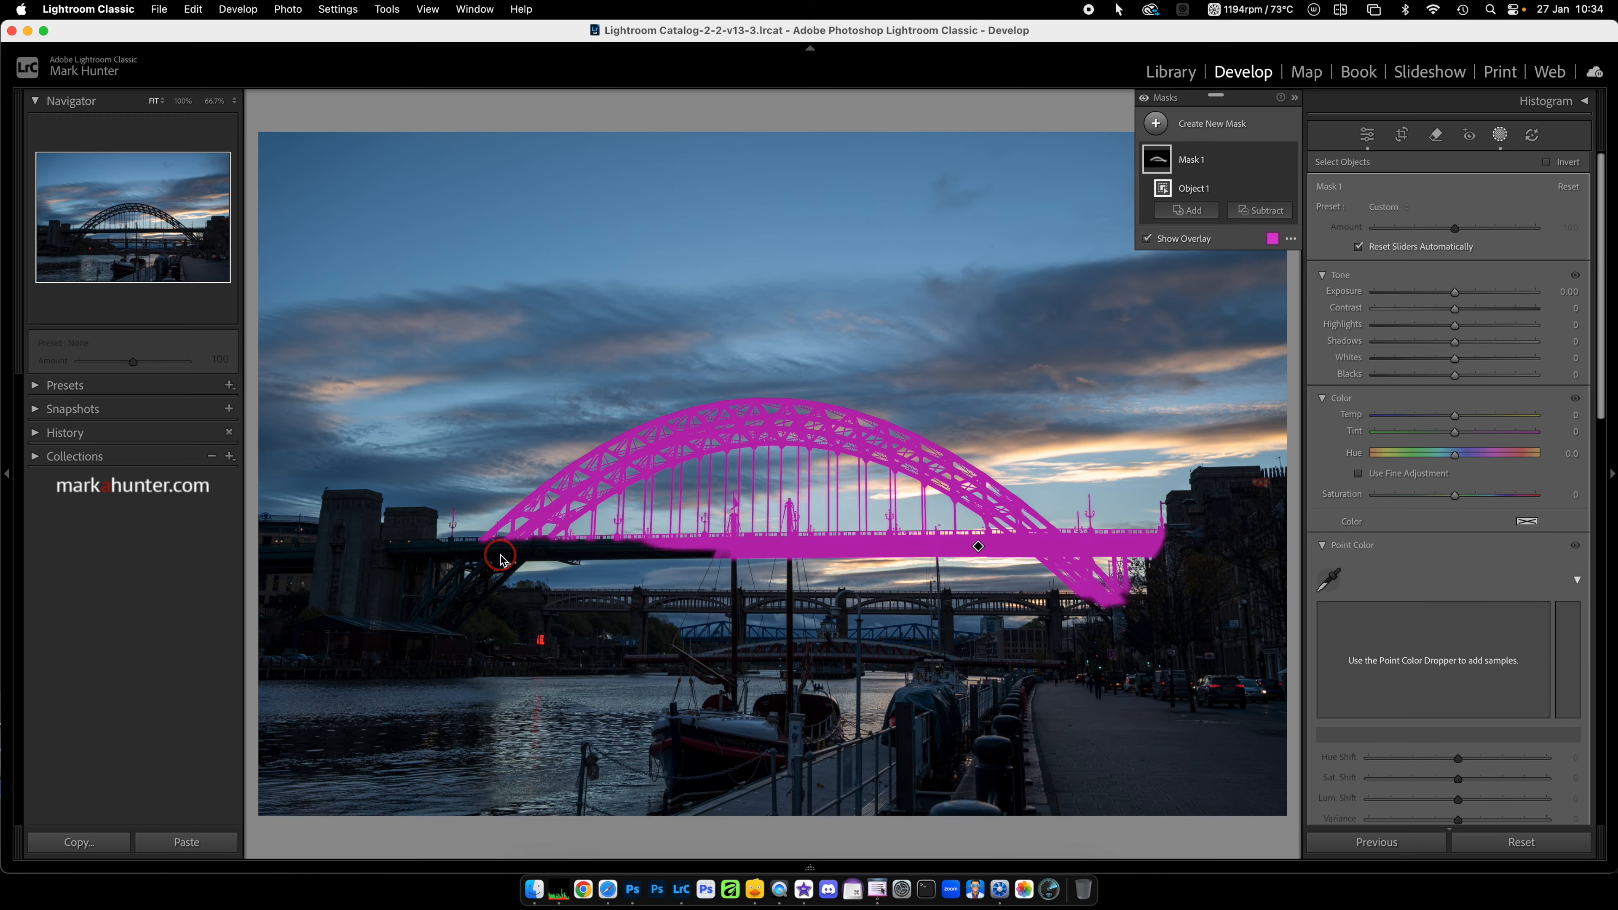
pyautogui.click(1188, 211)
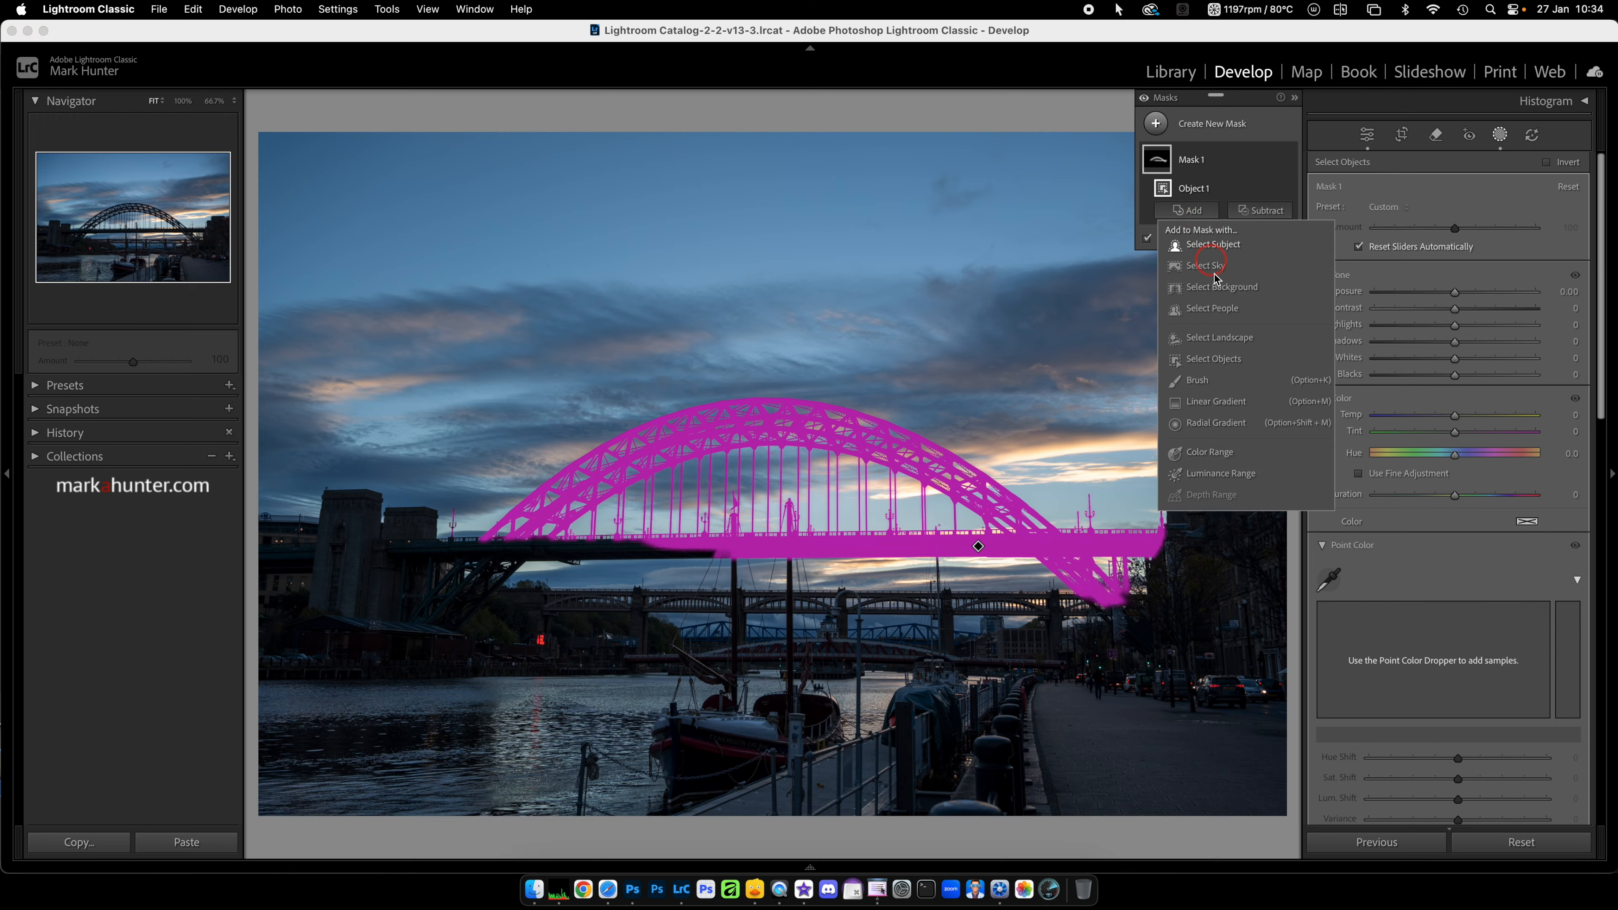
pyautogui.click(1197, 380)
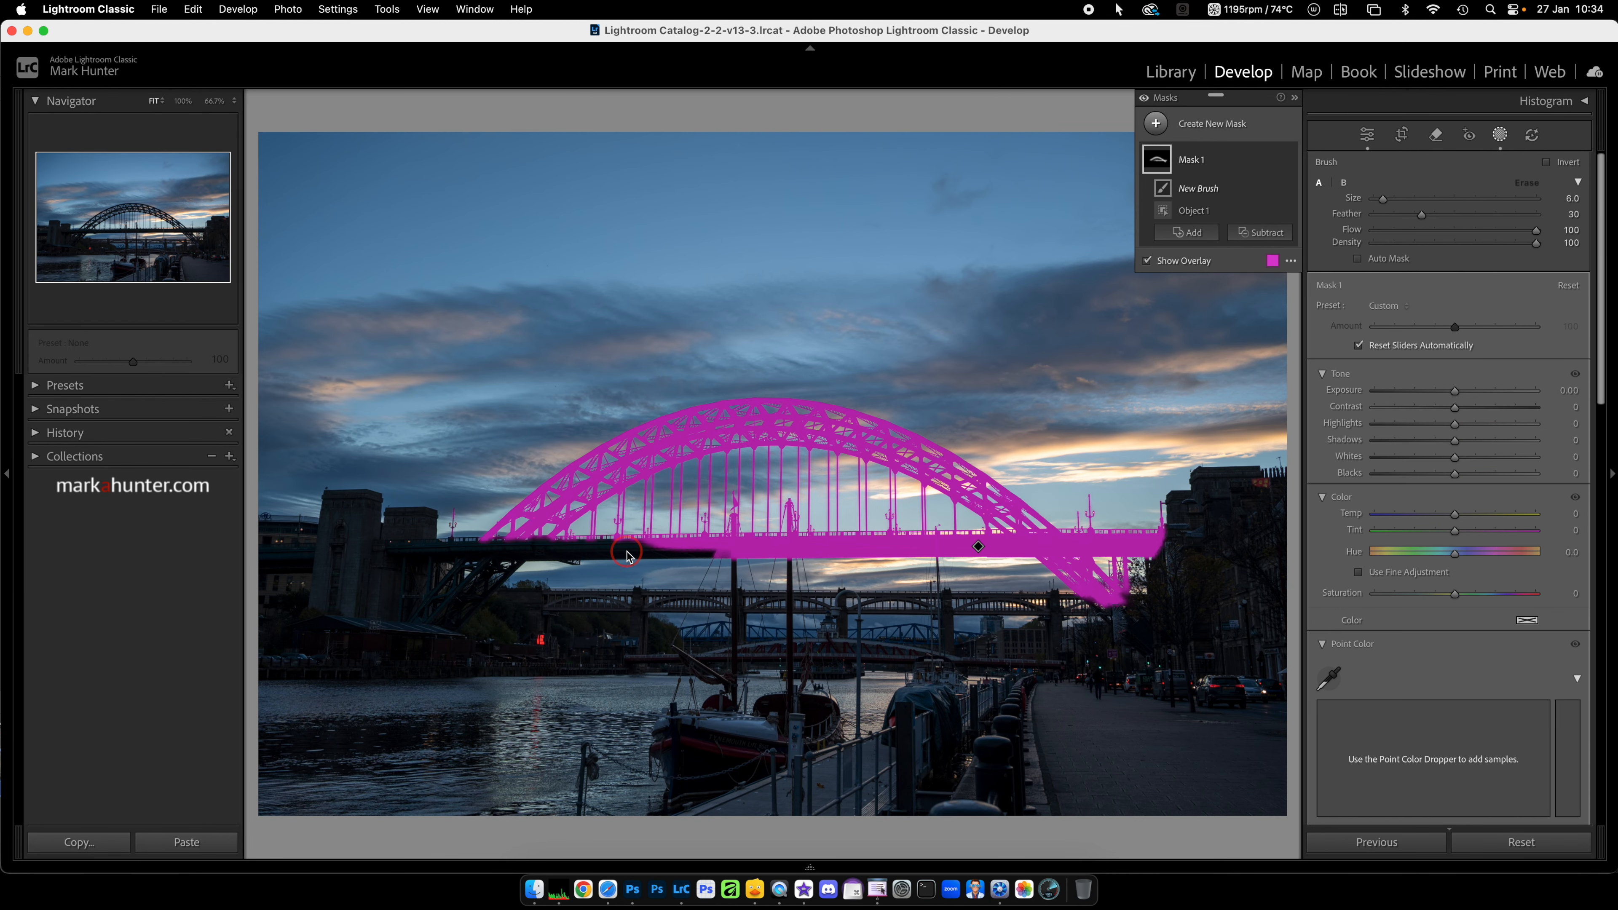
pyautogui.moveTo(713, 549); pyautogui.dragTo(417, 550)
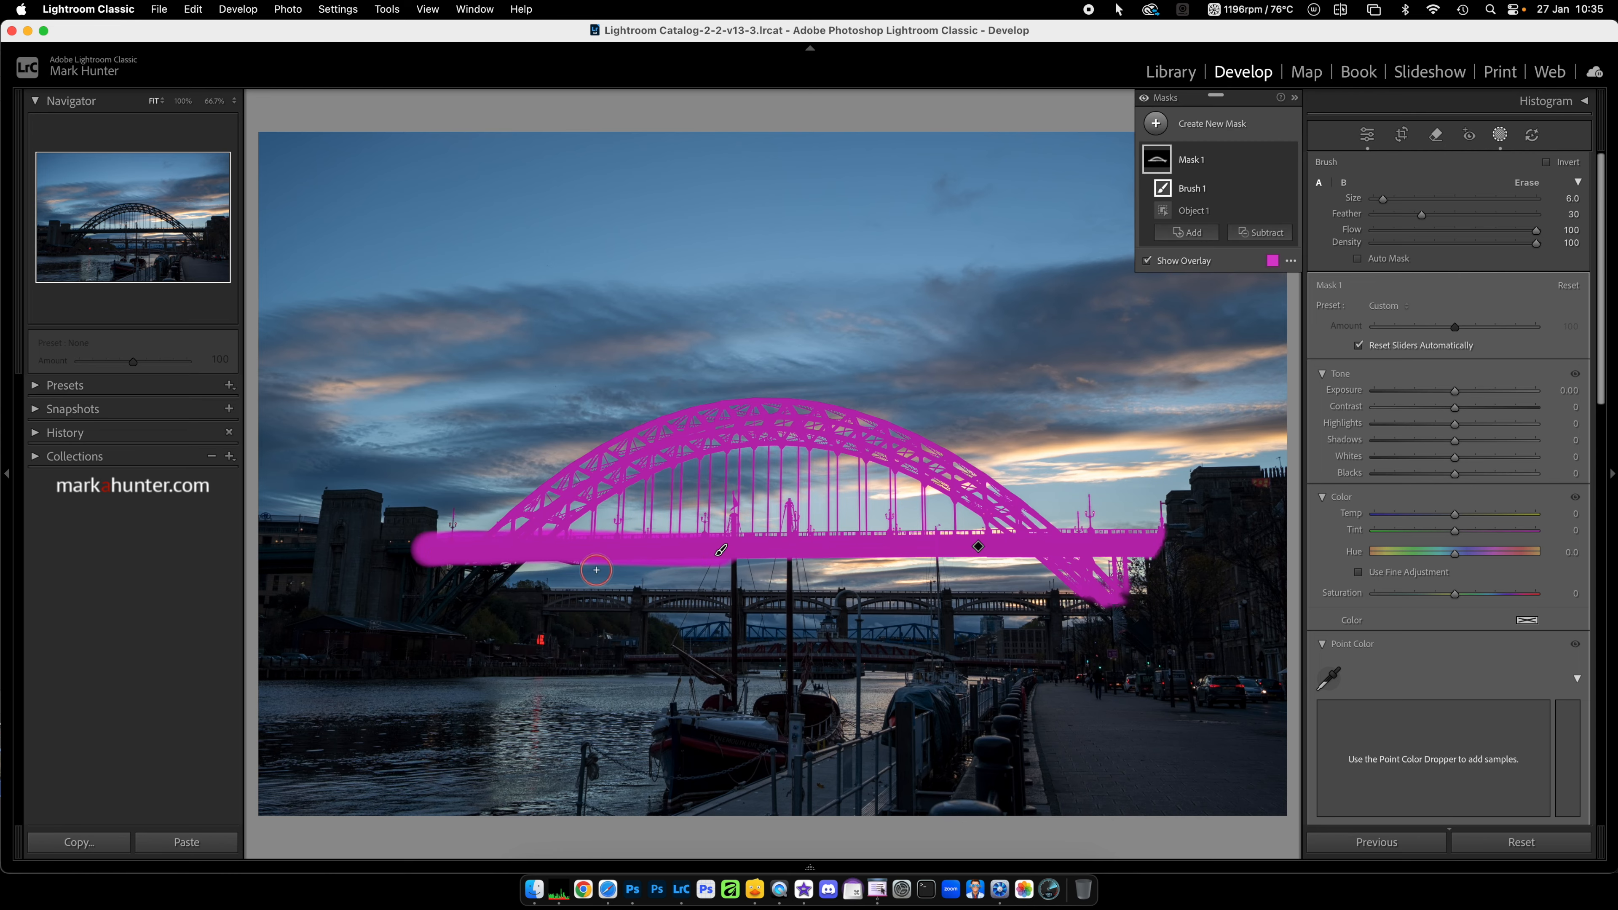
pyautogui.press('super+z')
pyautogui.press('super+z')
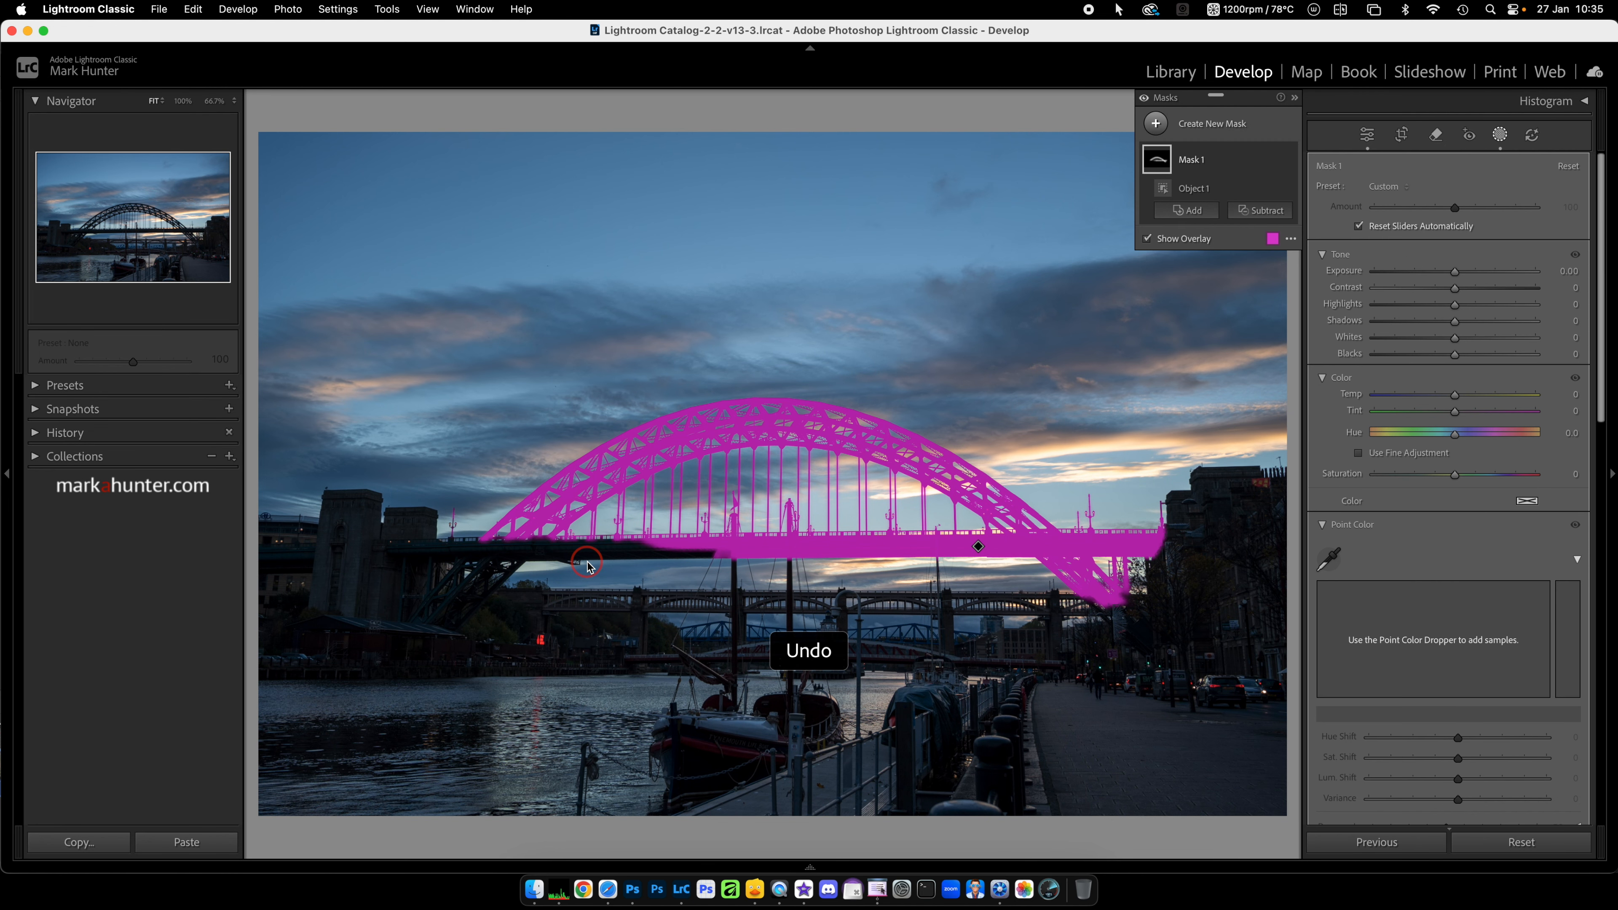
# Step: Add the deck's unmasked left part and the arch's left foot to the object mask with a size 4.4 brush and Auto Mask on
pyautogui.click(1188, 210)
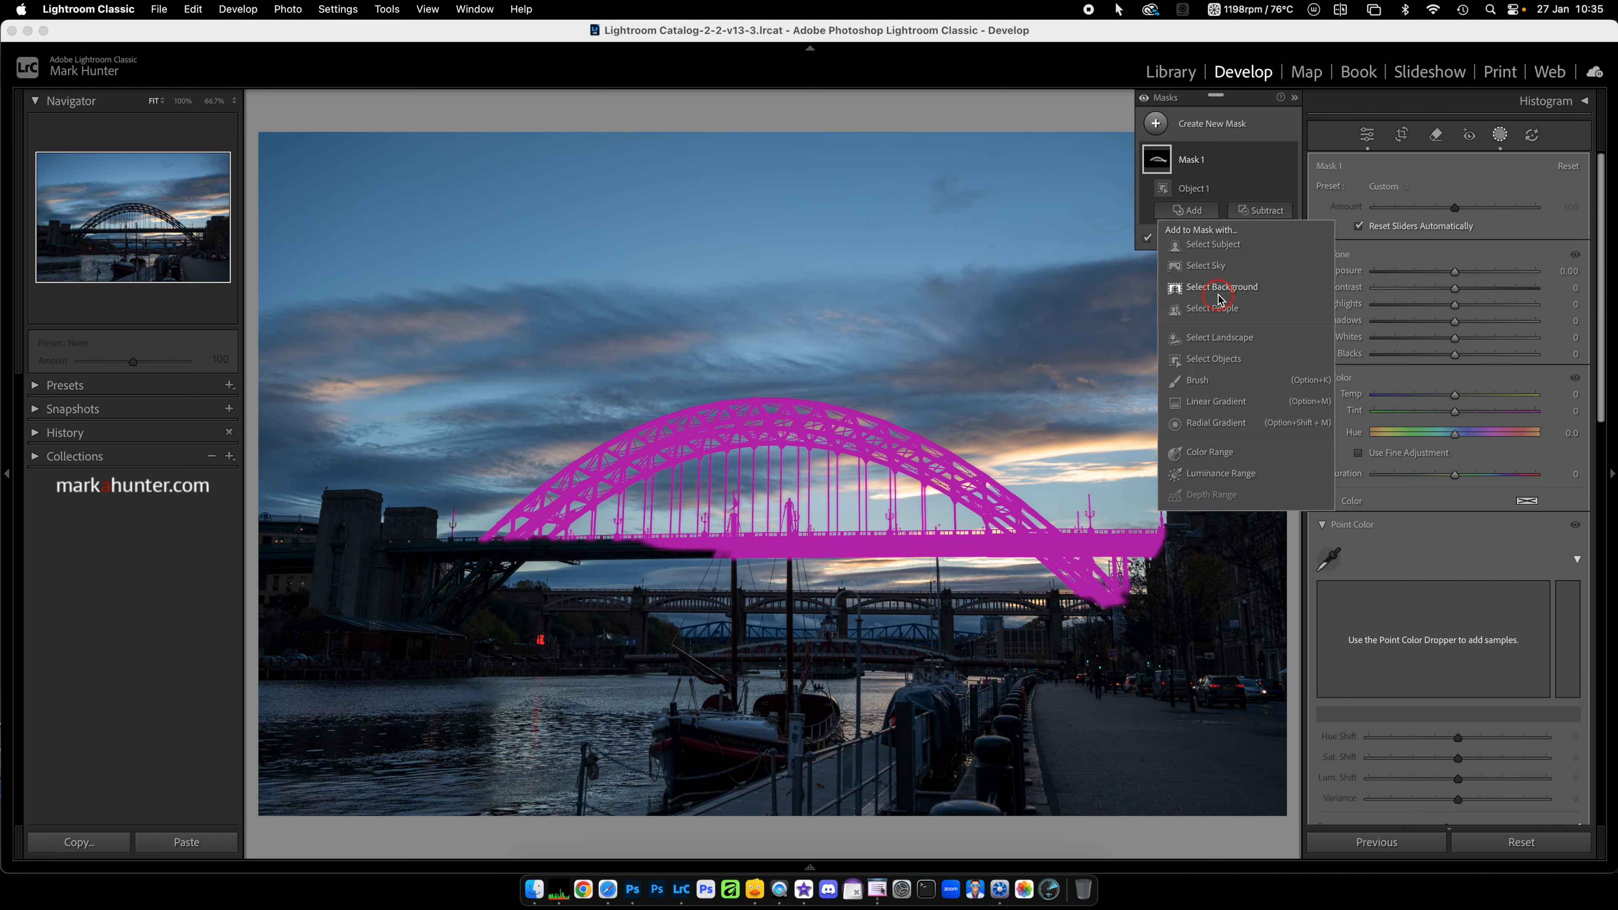
pyautogui.click(1210, 387)
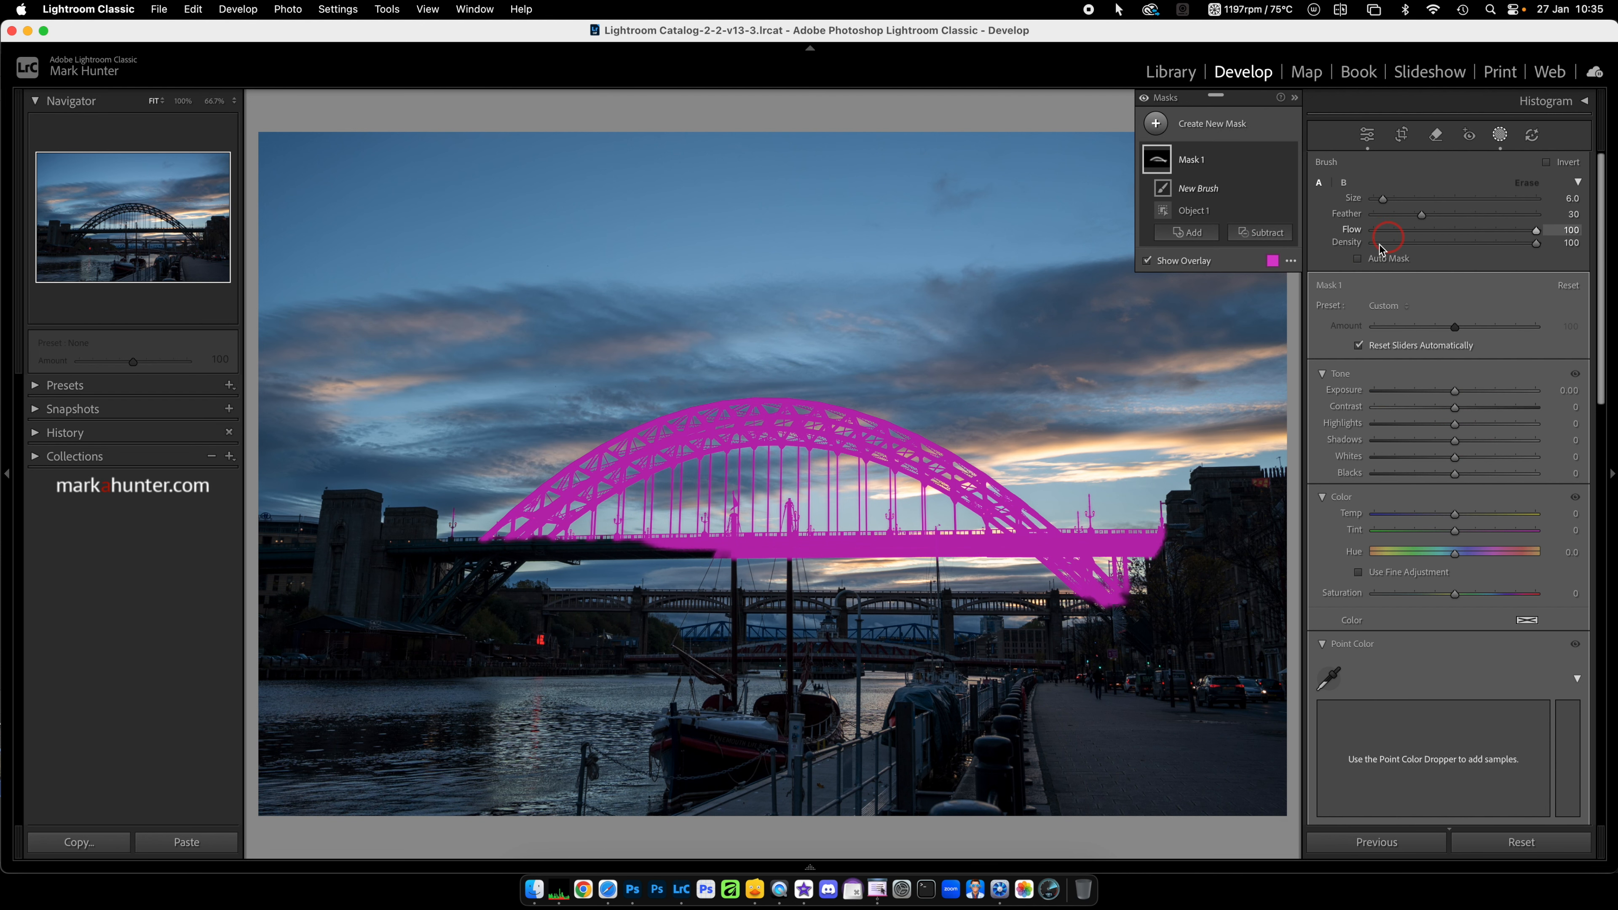
pyautogui.click(1358, 260)
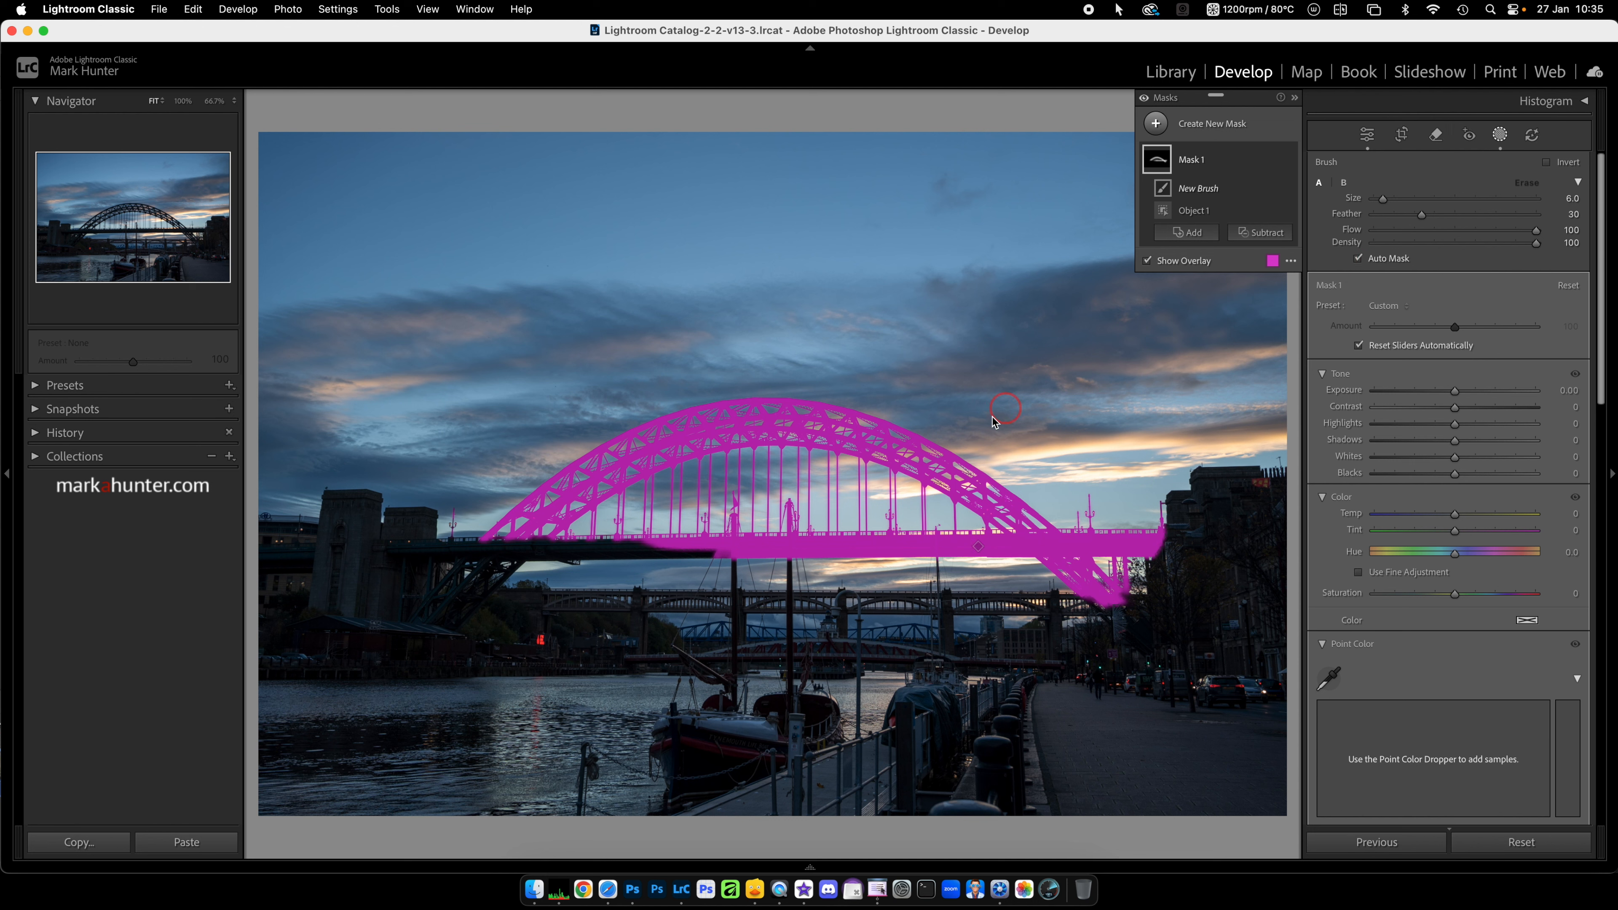
pyautogui.moveTo(1389, 209); pyautogui.dragTo(1382, 204)
pyautogui.moveTo(717, 550)
pyautogui.mouseDown()
pyautogui.moveTo(427, 551)
pyautogui.moveTo(488, 570)
pyautogui.moveTo(509, 556)
pyautogui.moveTo(426, 627)
pyautogui.moveTo(462, 567)
pyautogui.moveTo(420, 613)
pyautogui.mouseUp()
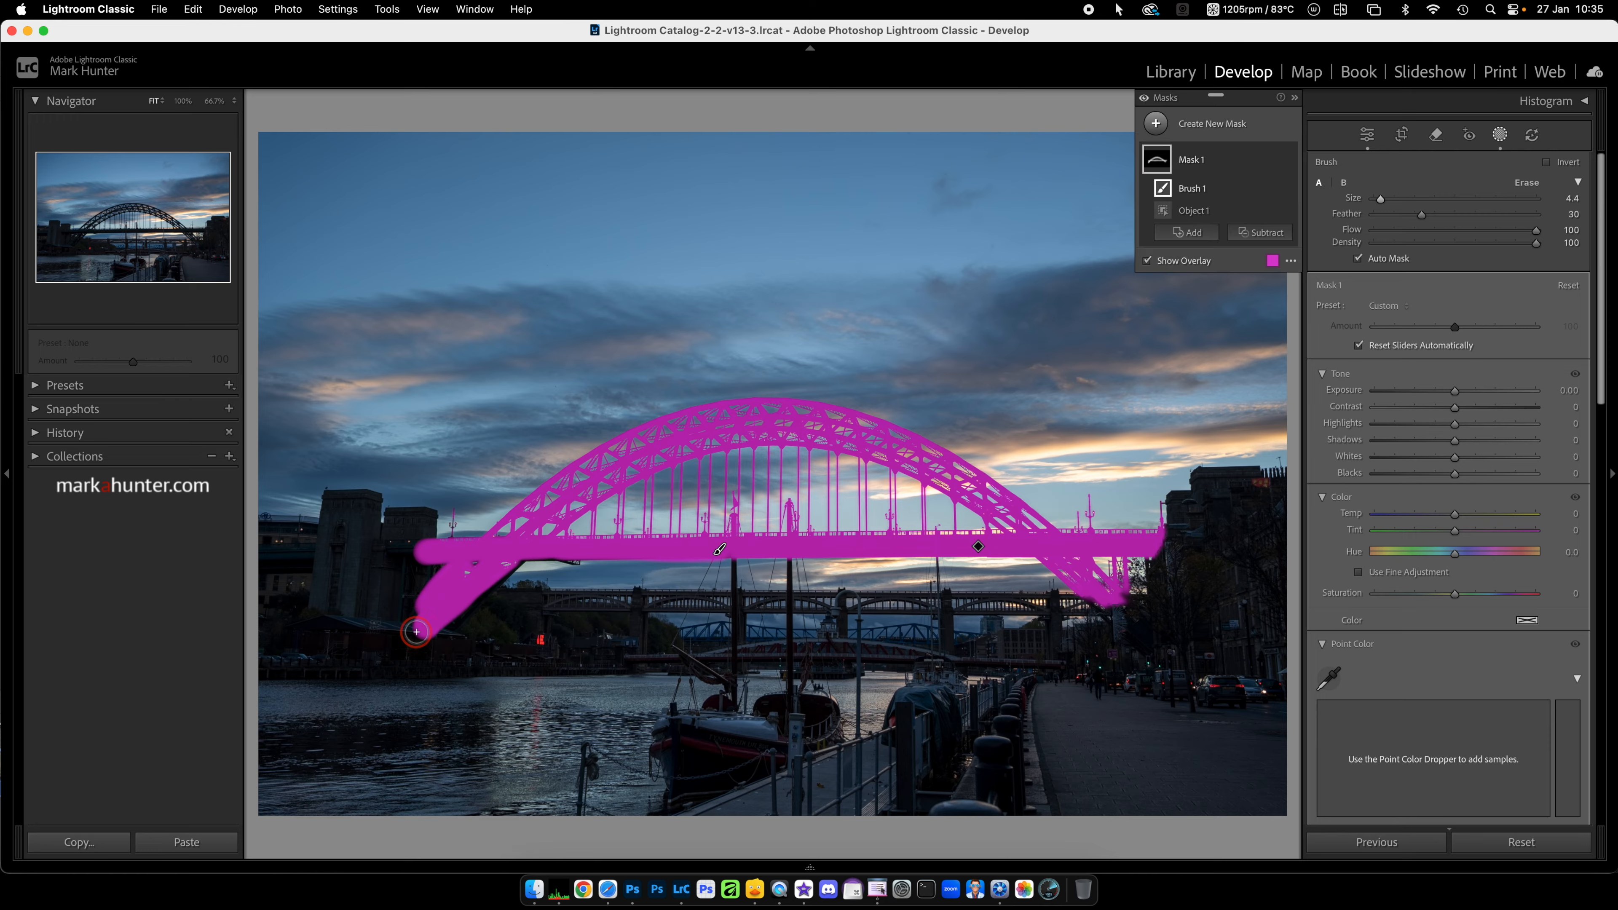
# Step: Set the bridge mask's exposure to 0.59, raise its shadows slightly, and close masking
pyautogui.moveTo(1455, 391); pyautogui.dragTo(1468, 392)
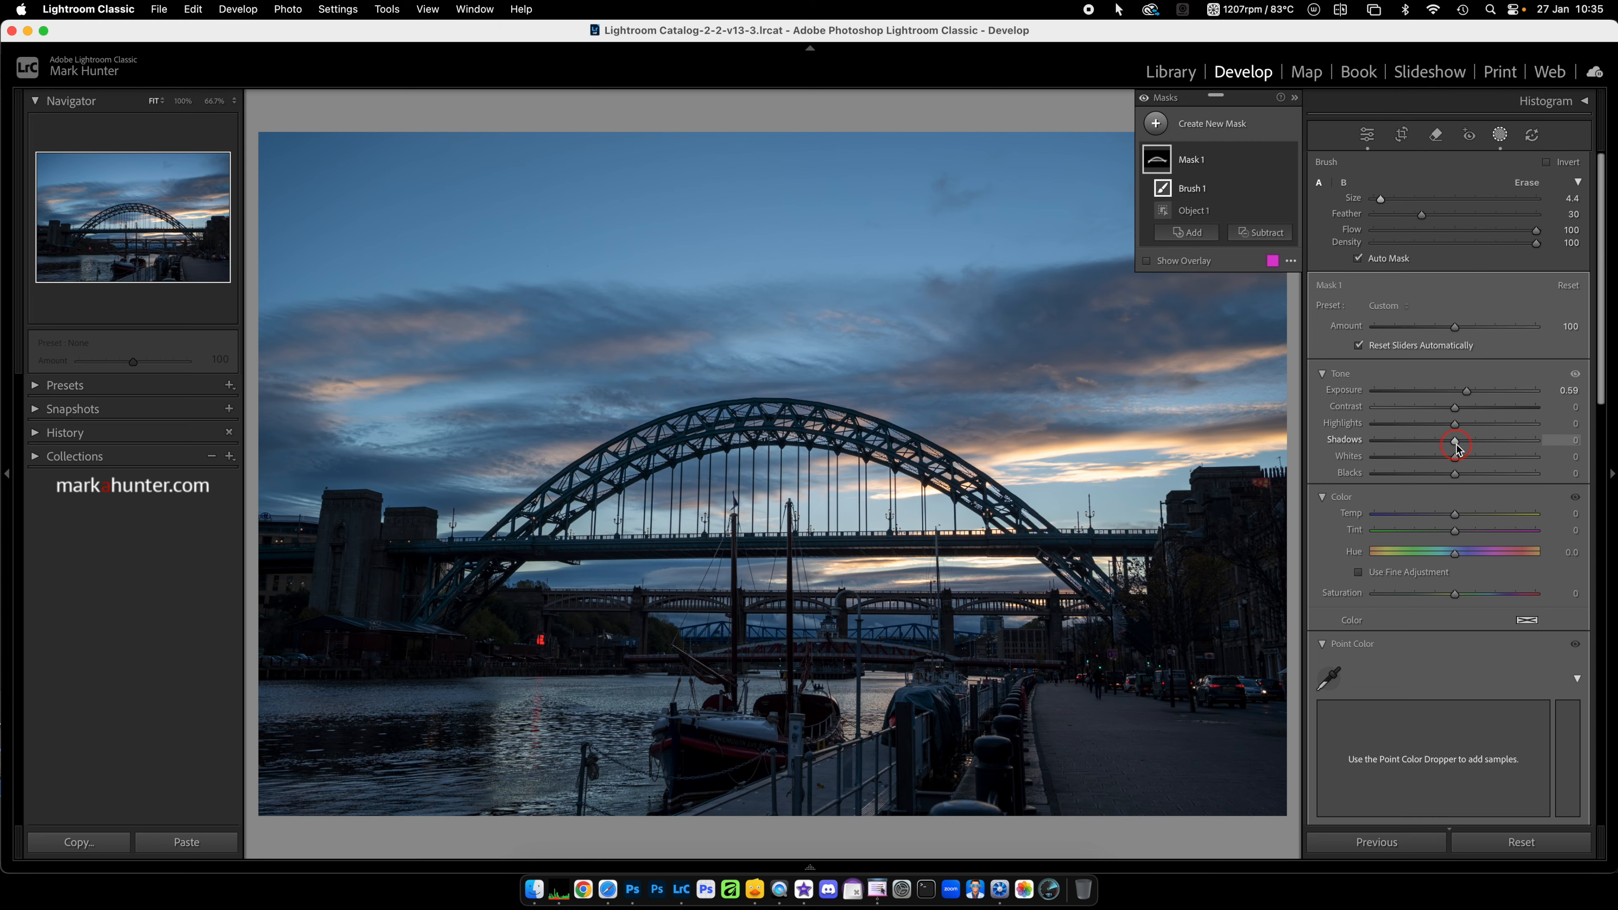
pyautogui.moveTo(1456, 445); pyautogui.dragTo(1459, 447)
pyautogui.click(1500, 136)
# Step: Open the portrait of the woman in the green top in Develop, reset all its adjustments, and set its exposure to +0.40
pyautogui.press('g')
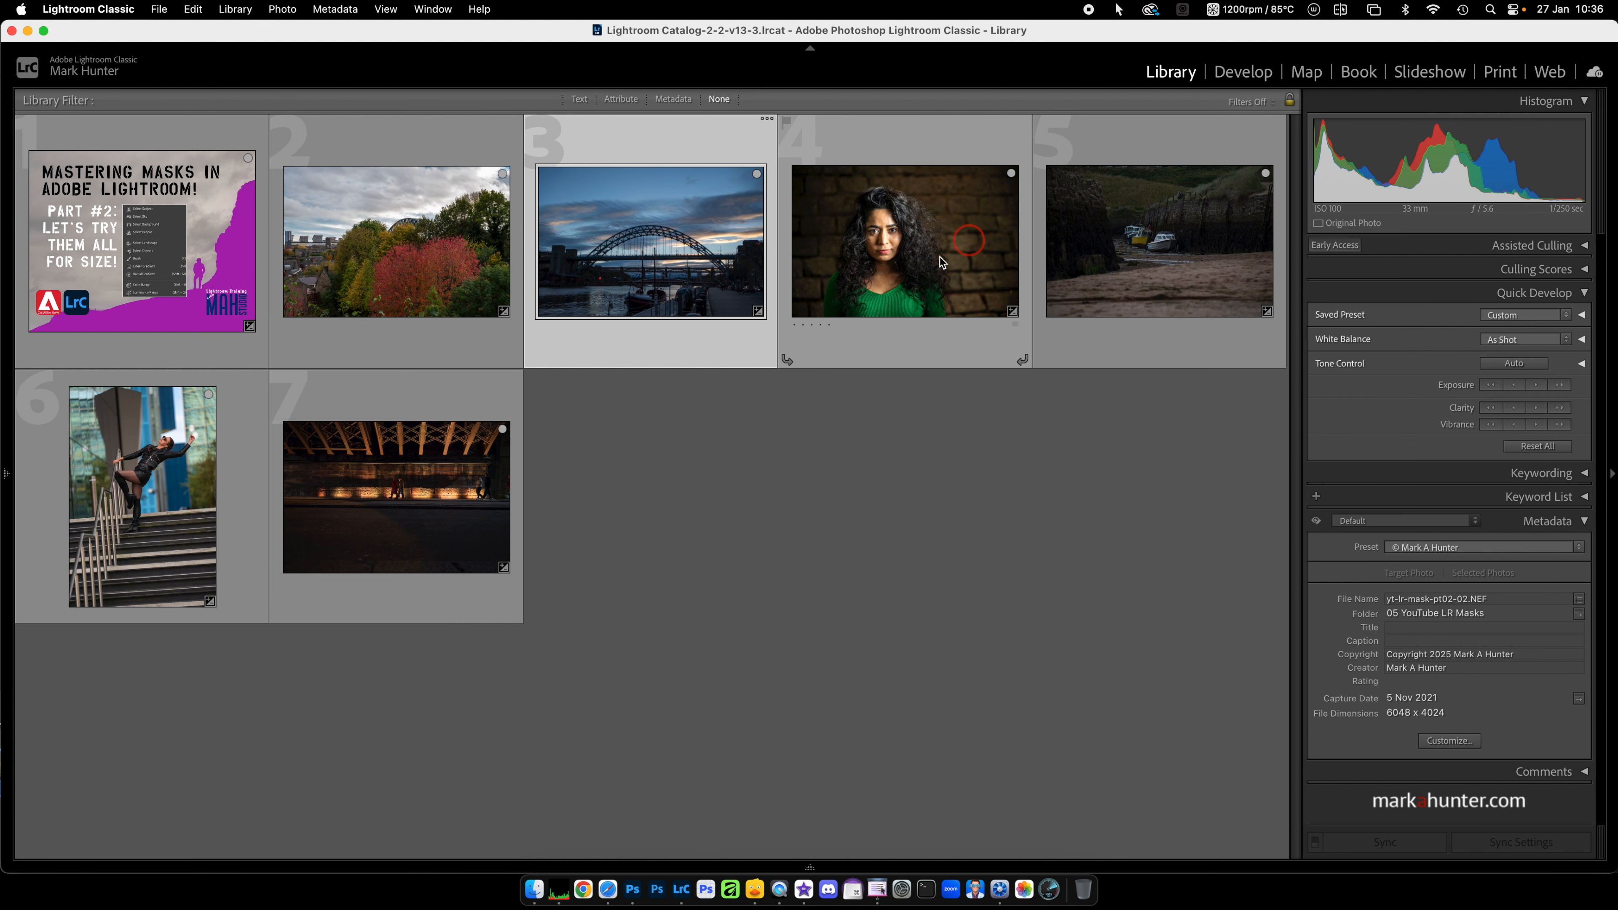
pyautogui.click(910, 270)
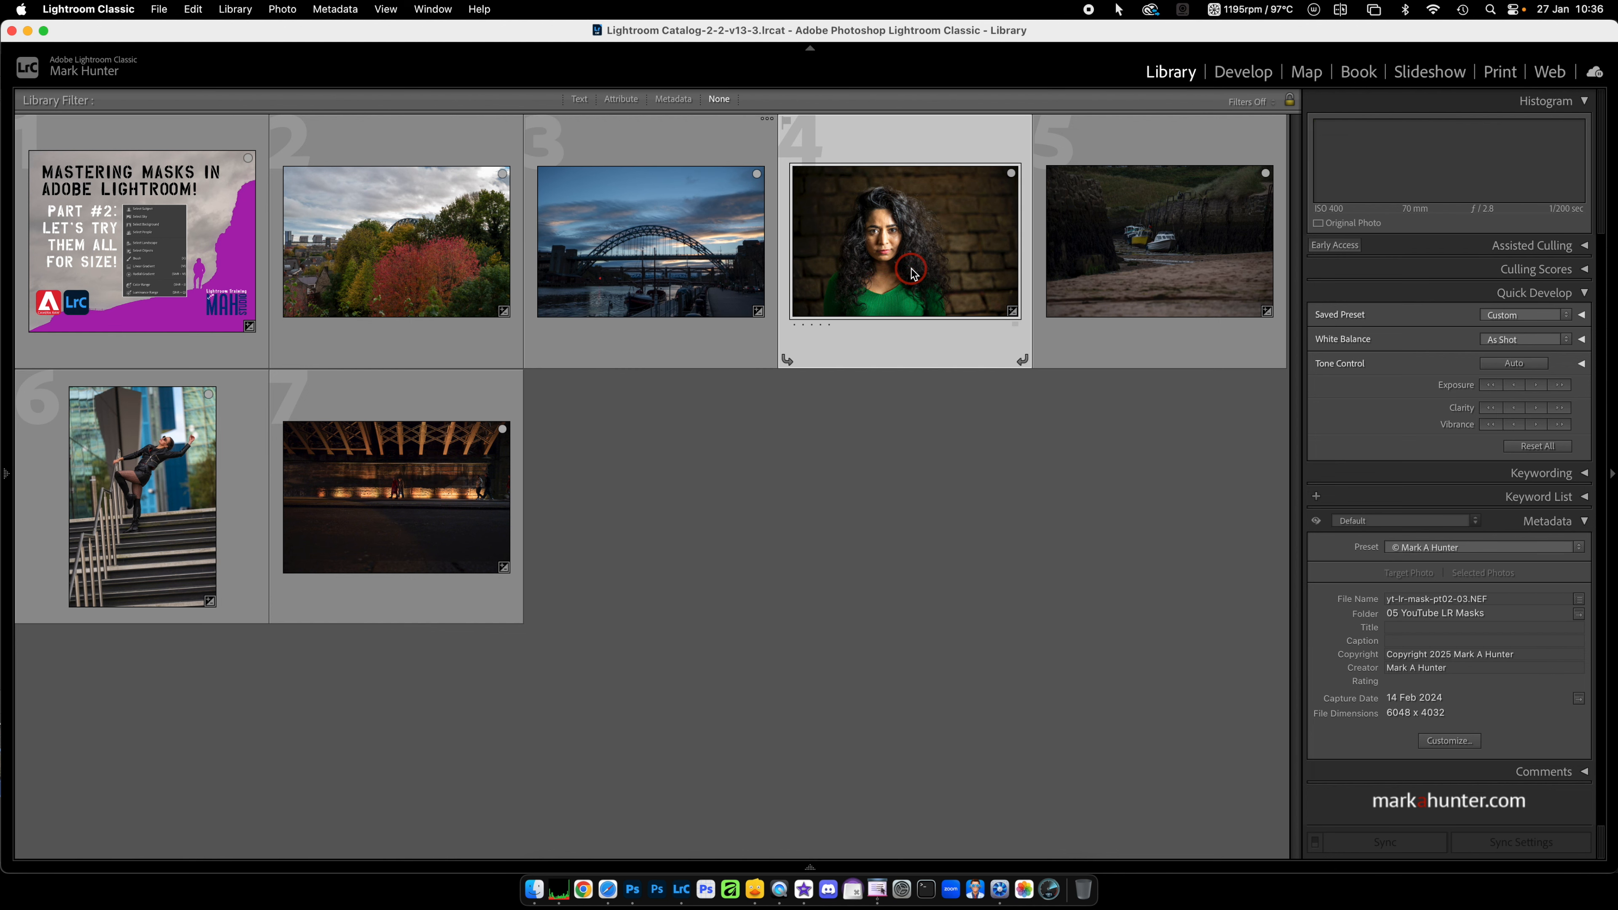
pyautogui.press('d')
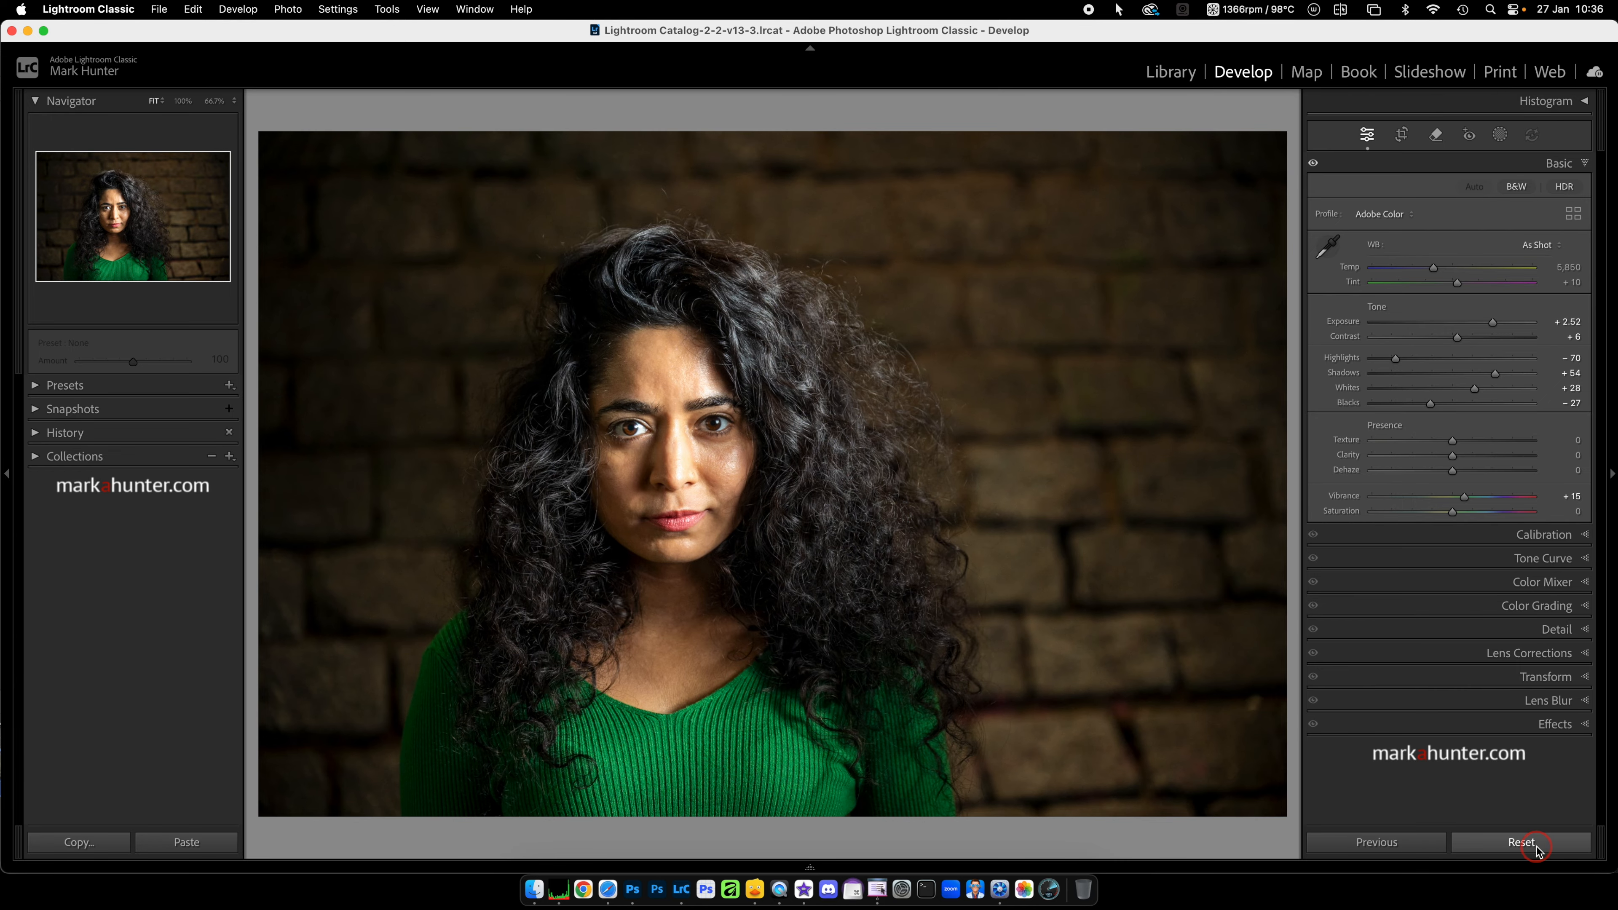
pyautogui.click(1521, 842)
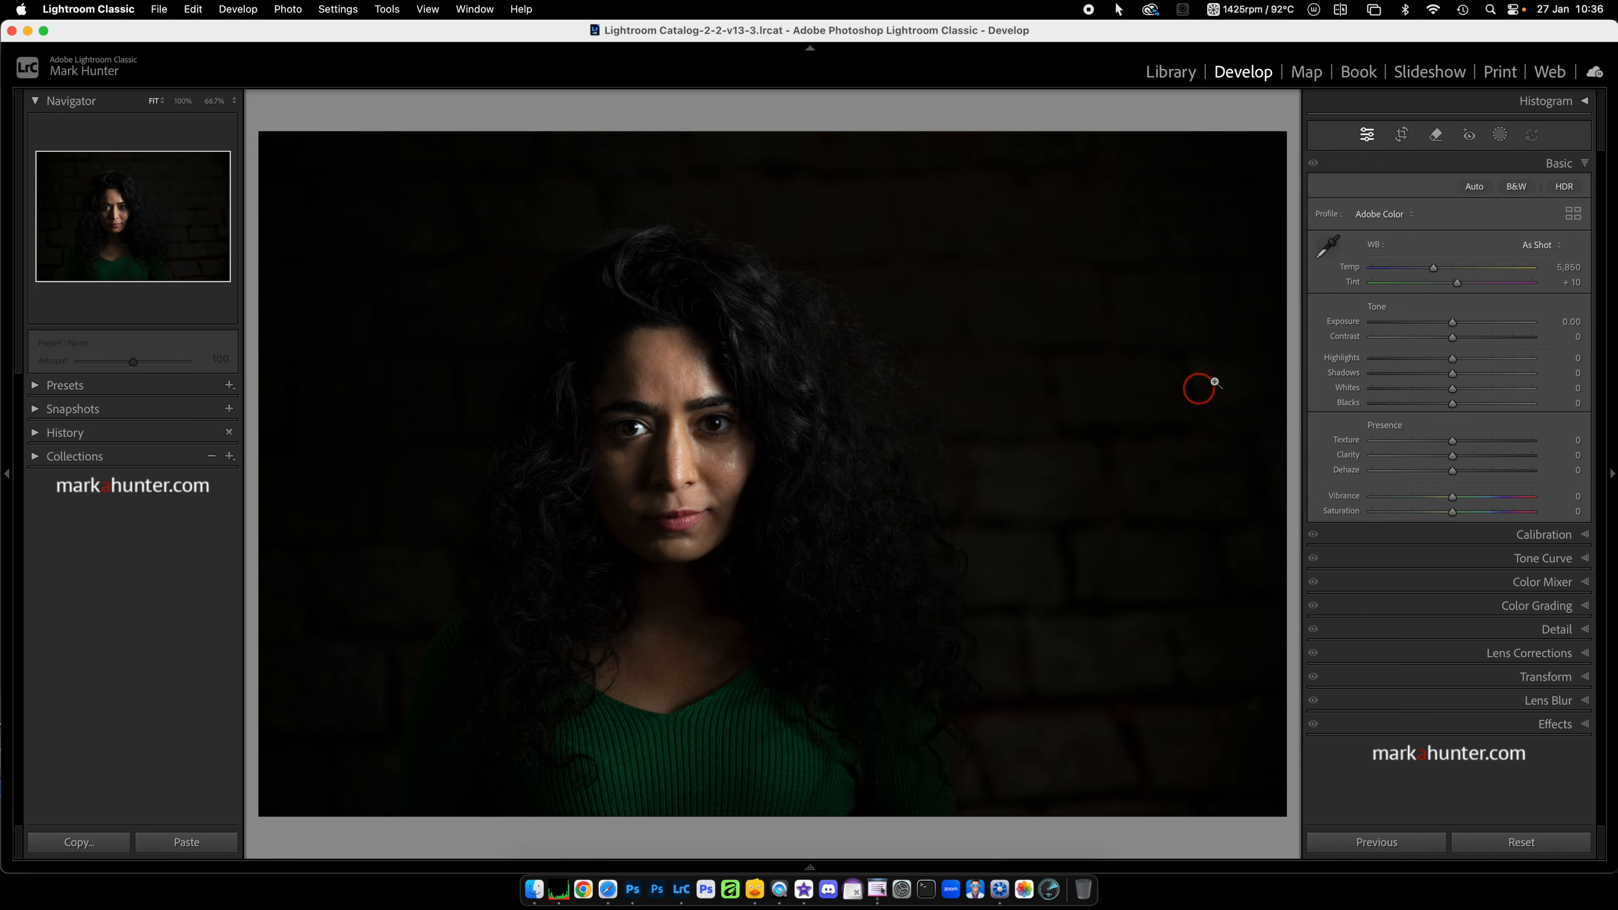
pyautogui.moveTo(1454, 327); pyautogui.dragTo(1460, 326)
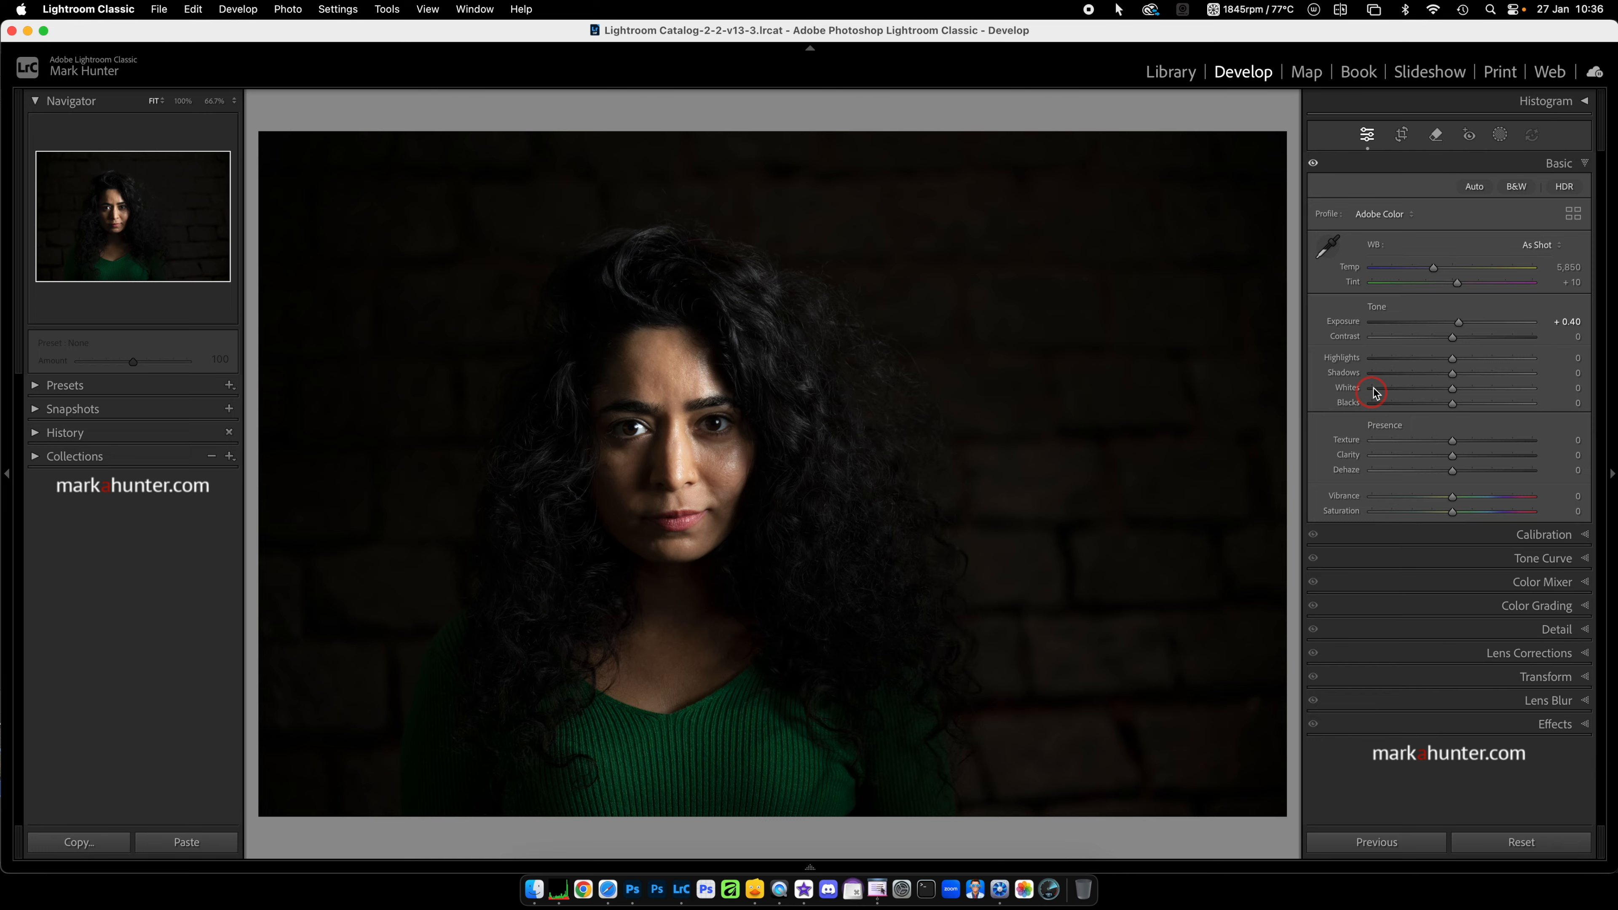
# Step: Create five separate people masks for the woman's facial skin, body skin, iris and pupil, hair, and clothes
pyautogui.click(1500, 135)
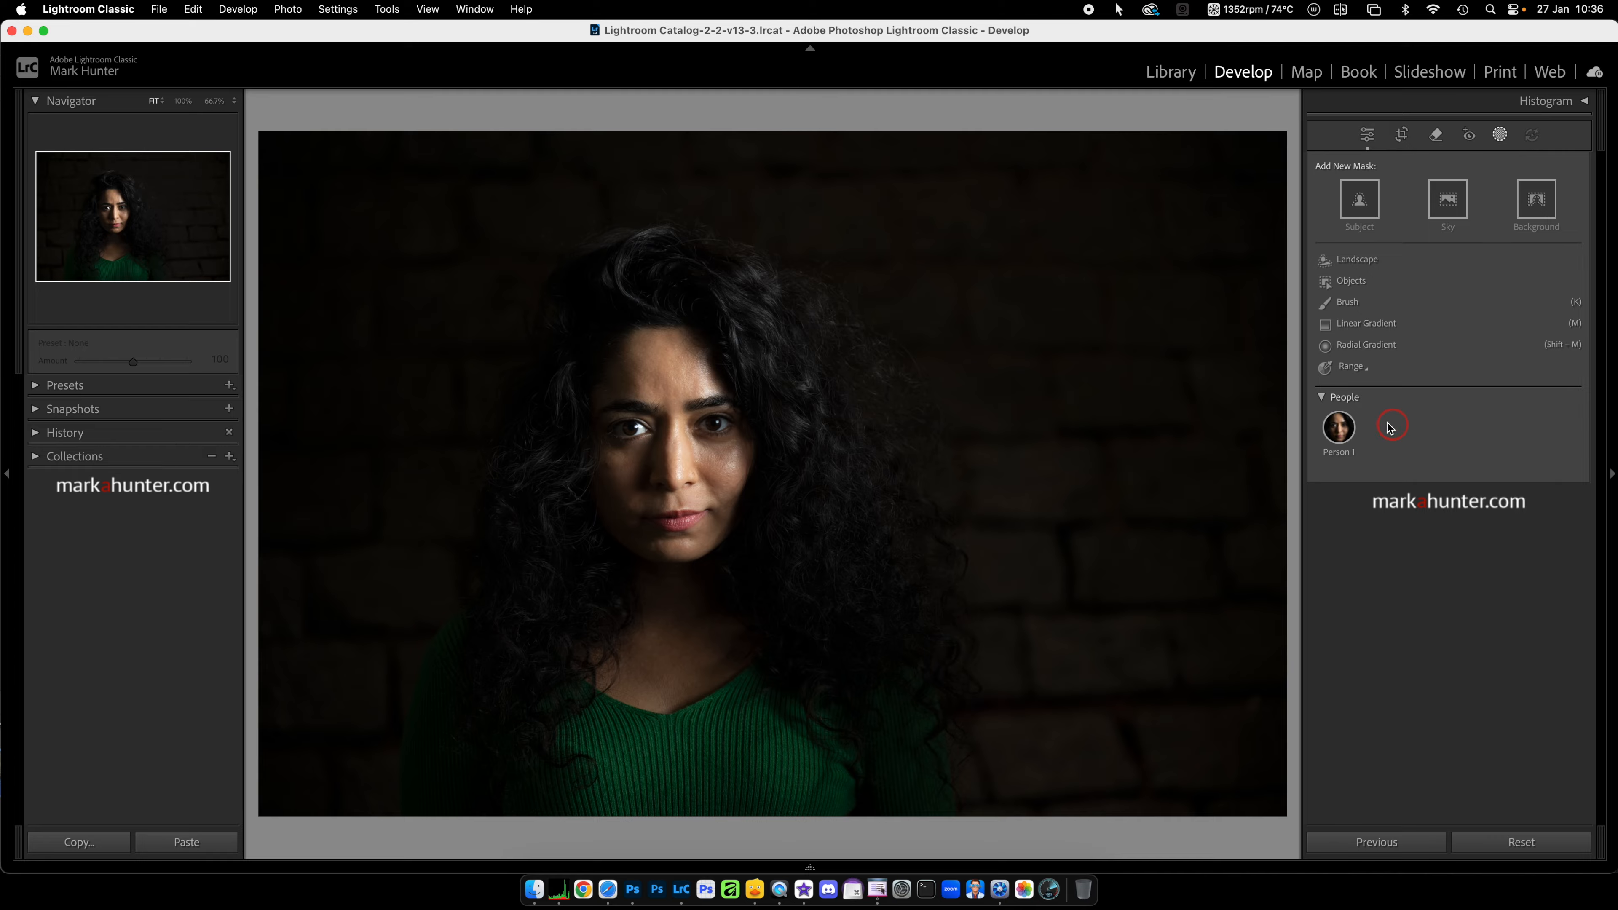
pyautogui.click(1338, 433)
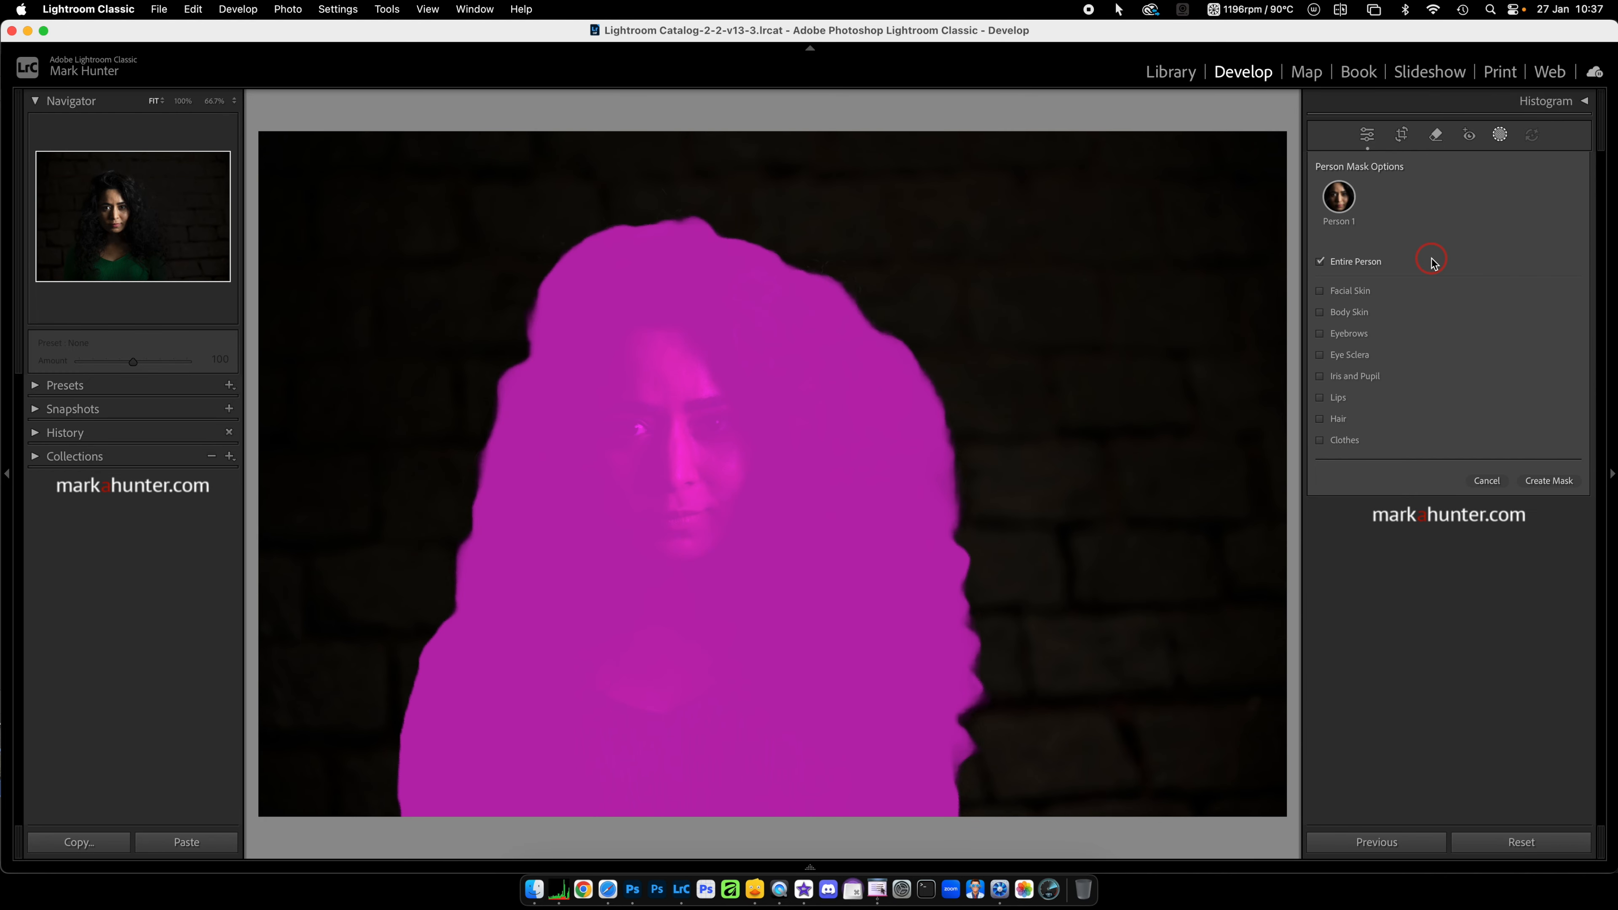
pyautogui.click(1320, 292)
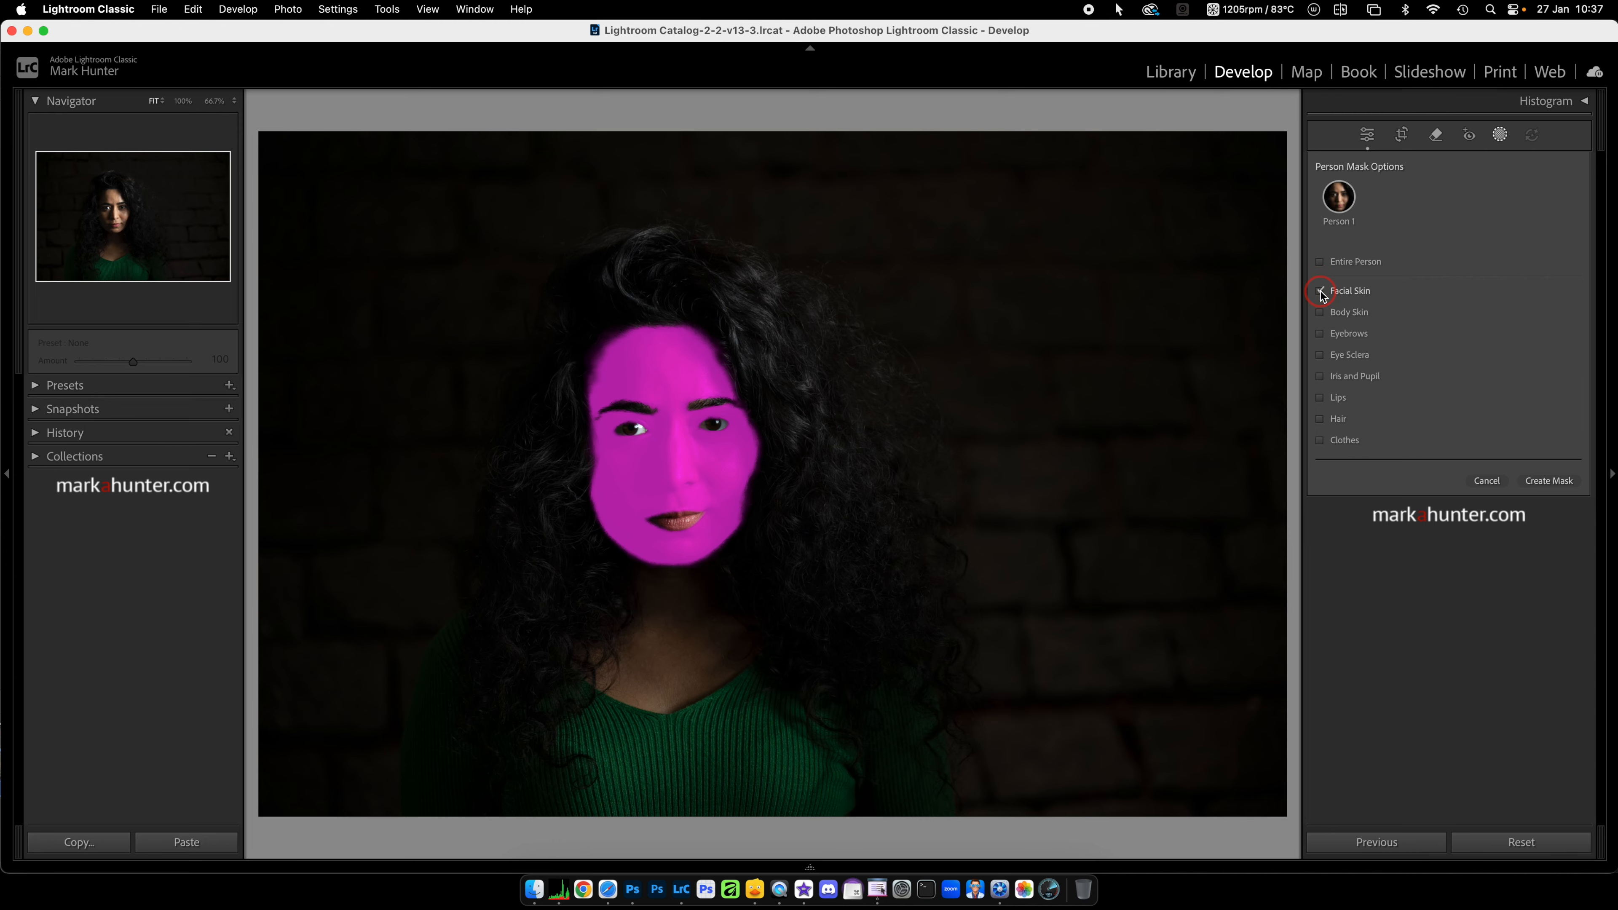
pyautogui.click(1320, 314)
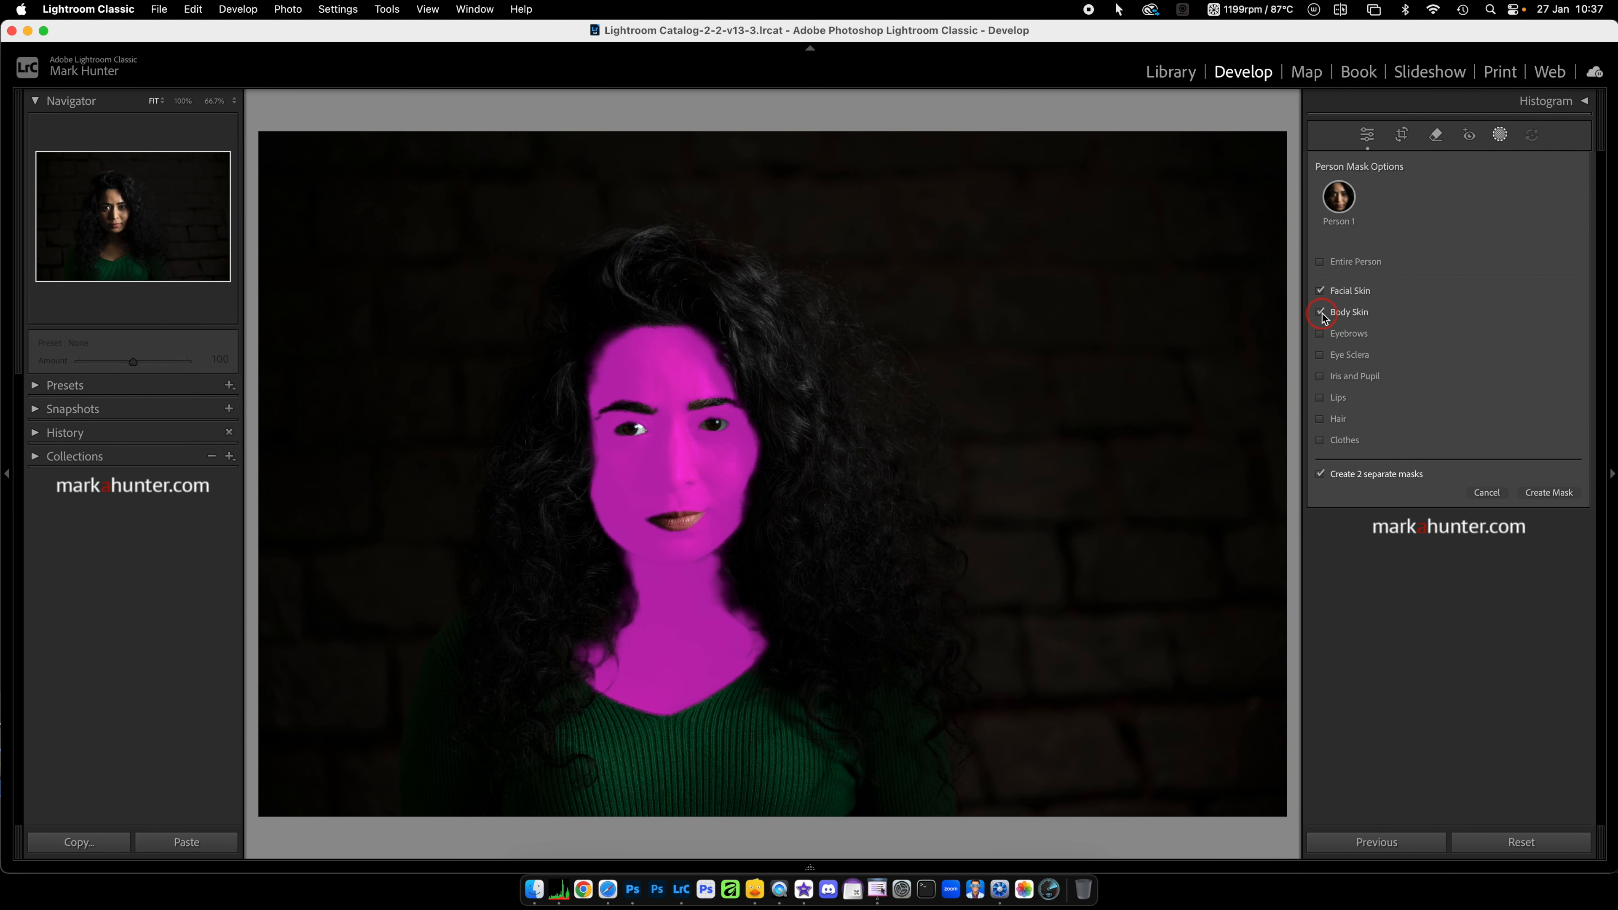
pyautogui.click(1320, 378)
pyautogui.click(1320, 419)
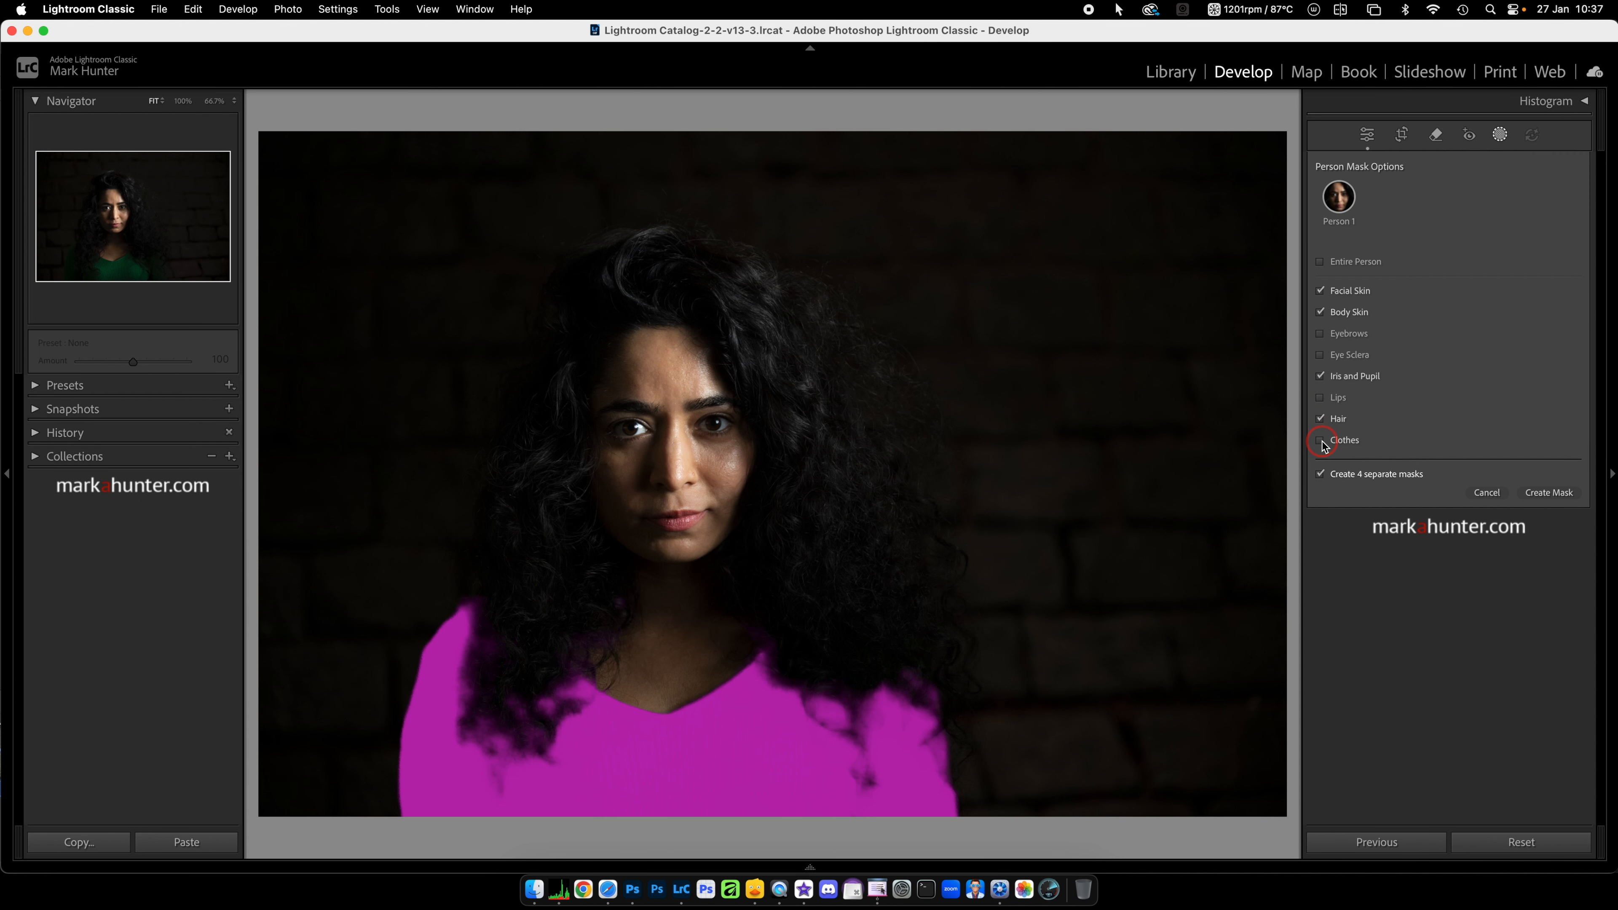
pyautogui.click(1320, 441)
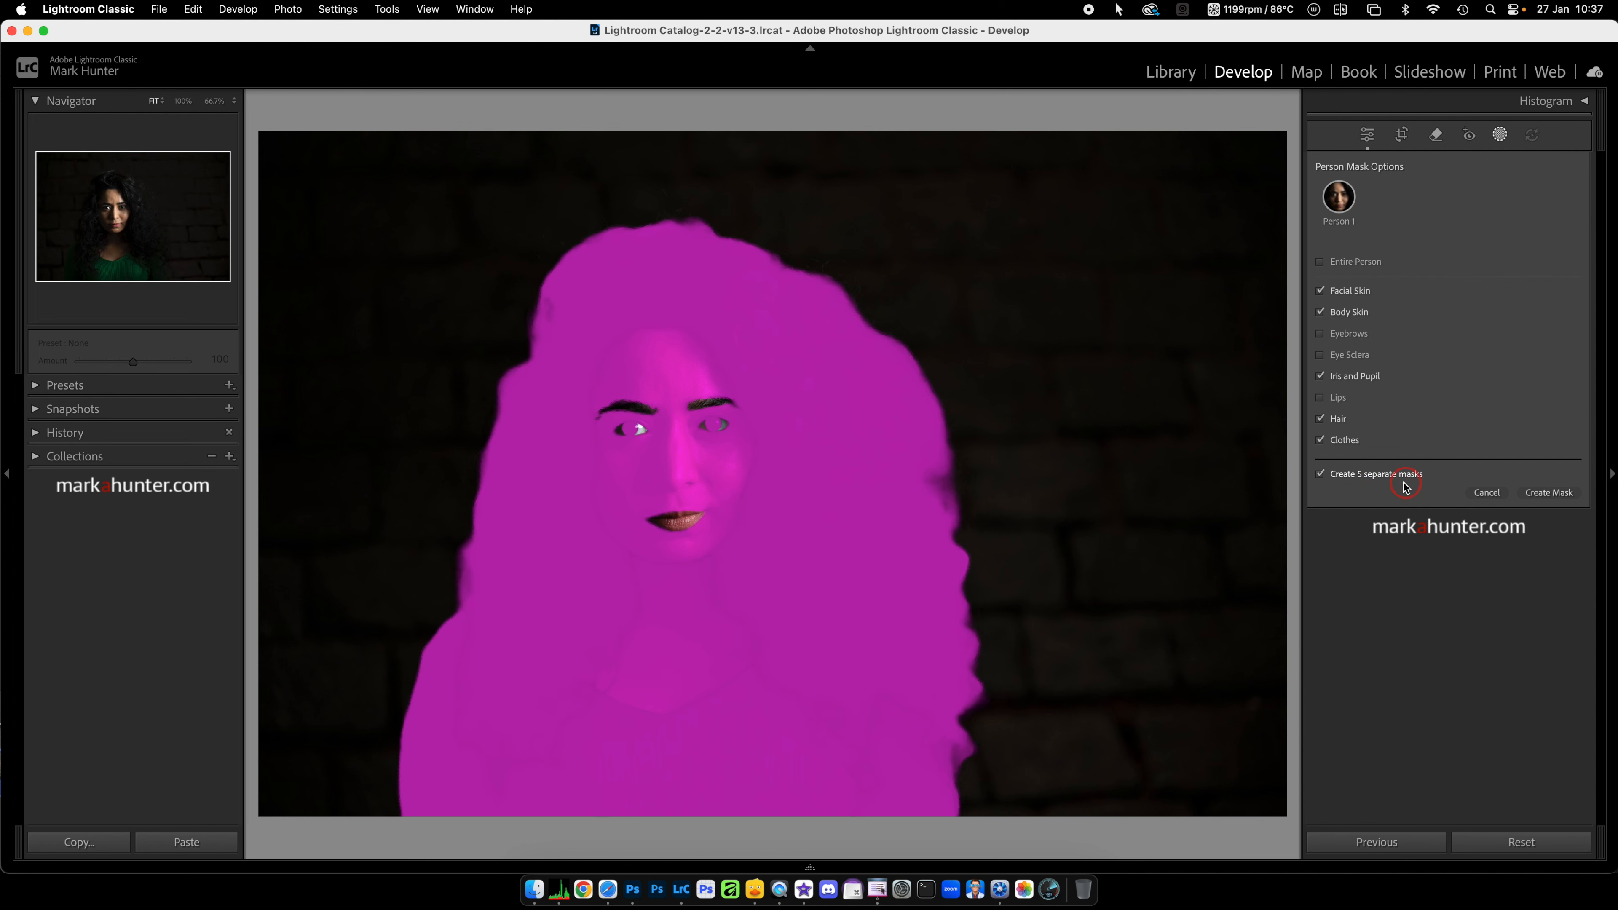
pyautogui.click(1320, 476)
pyautogui.click(1320, 476)
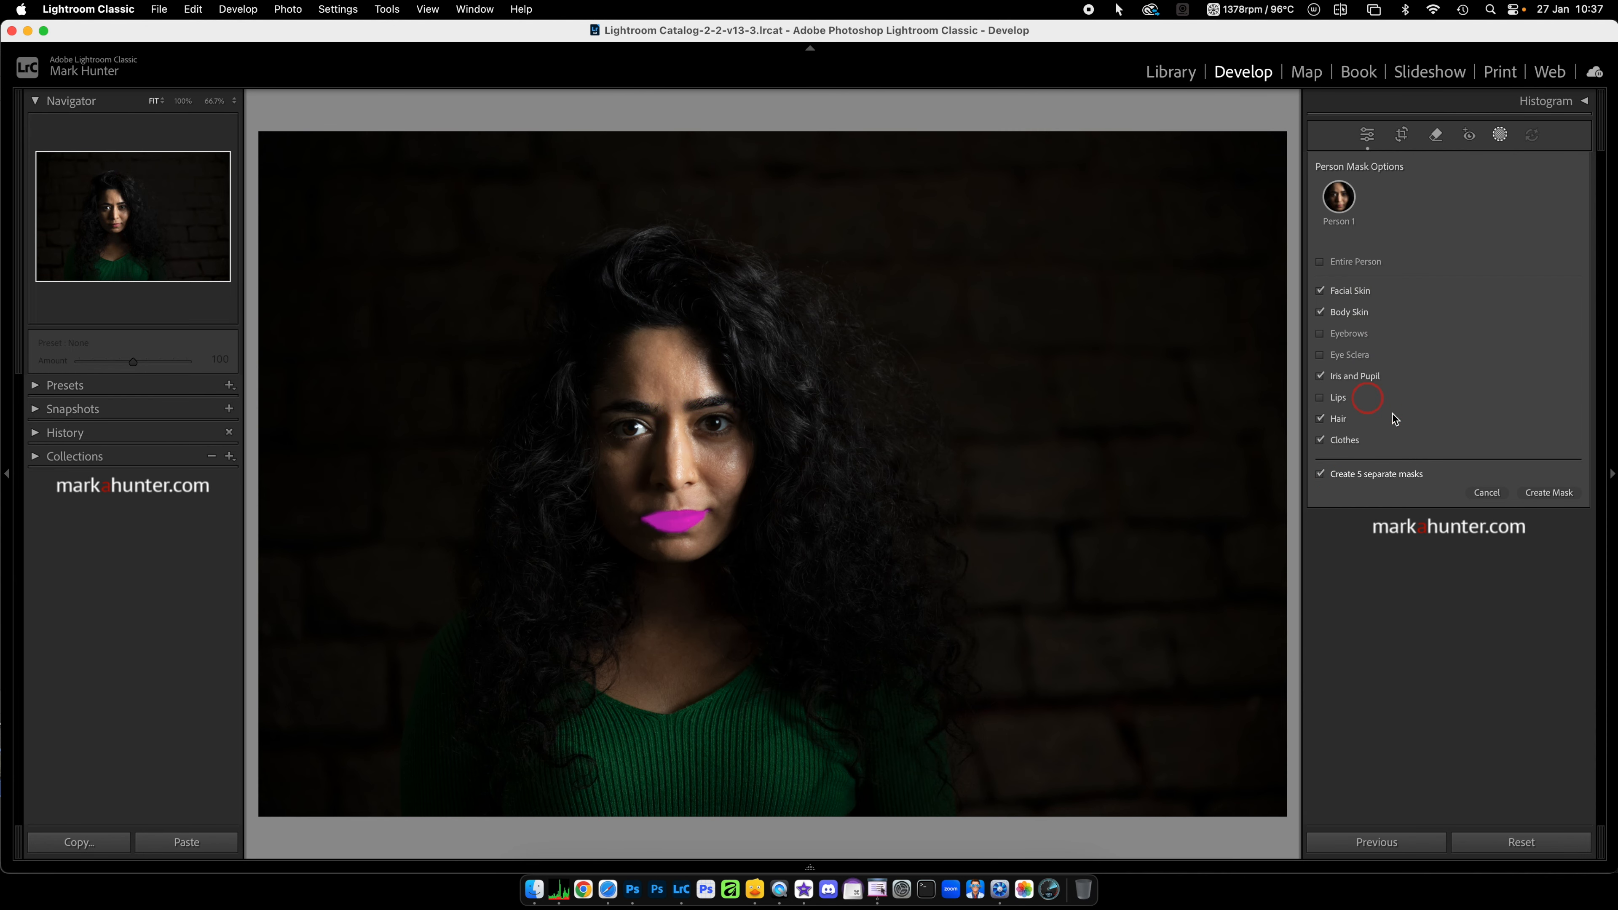
pyautogui.click(1551, 494)
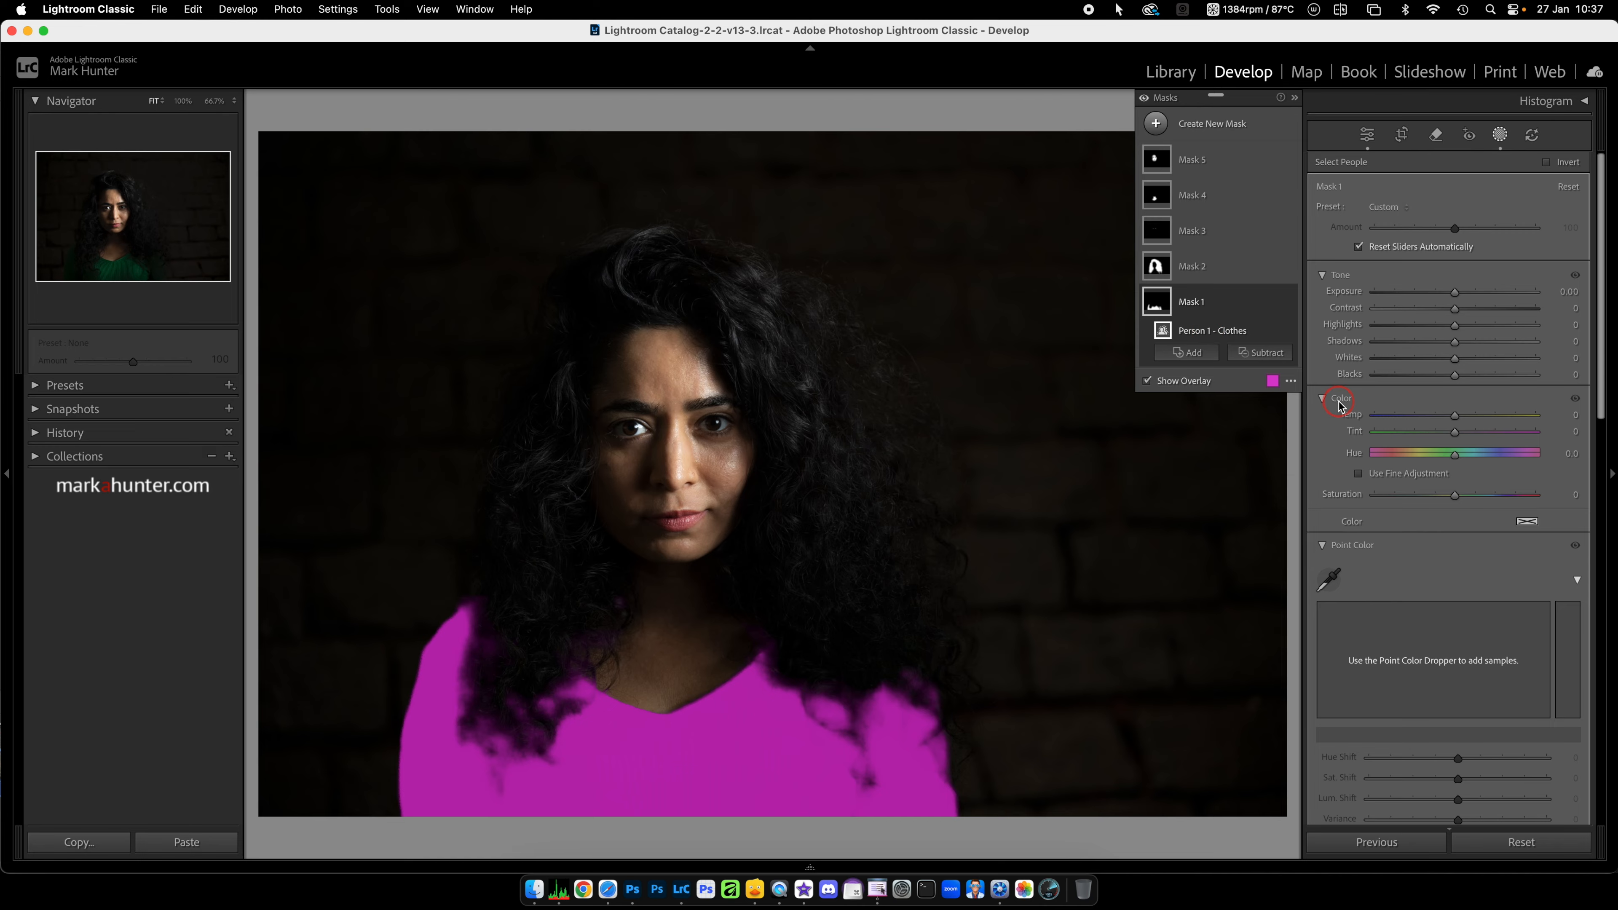
# Step: Collapse the Color and Point Color adjustments and set the clothes mask's clarity to 52
pyautogui.click(1323, 401)
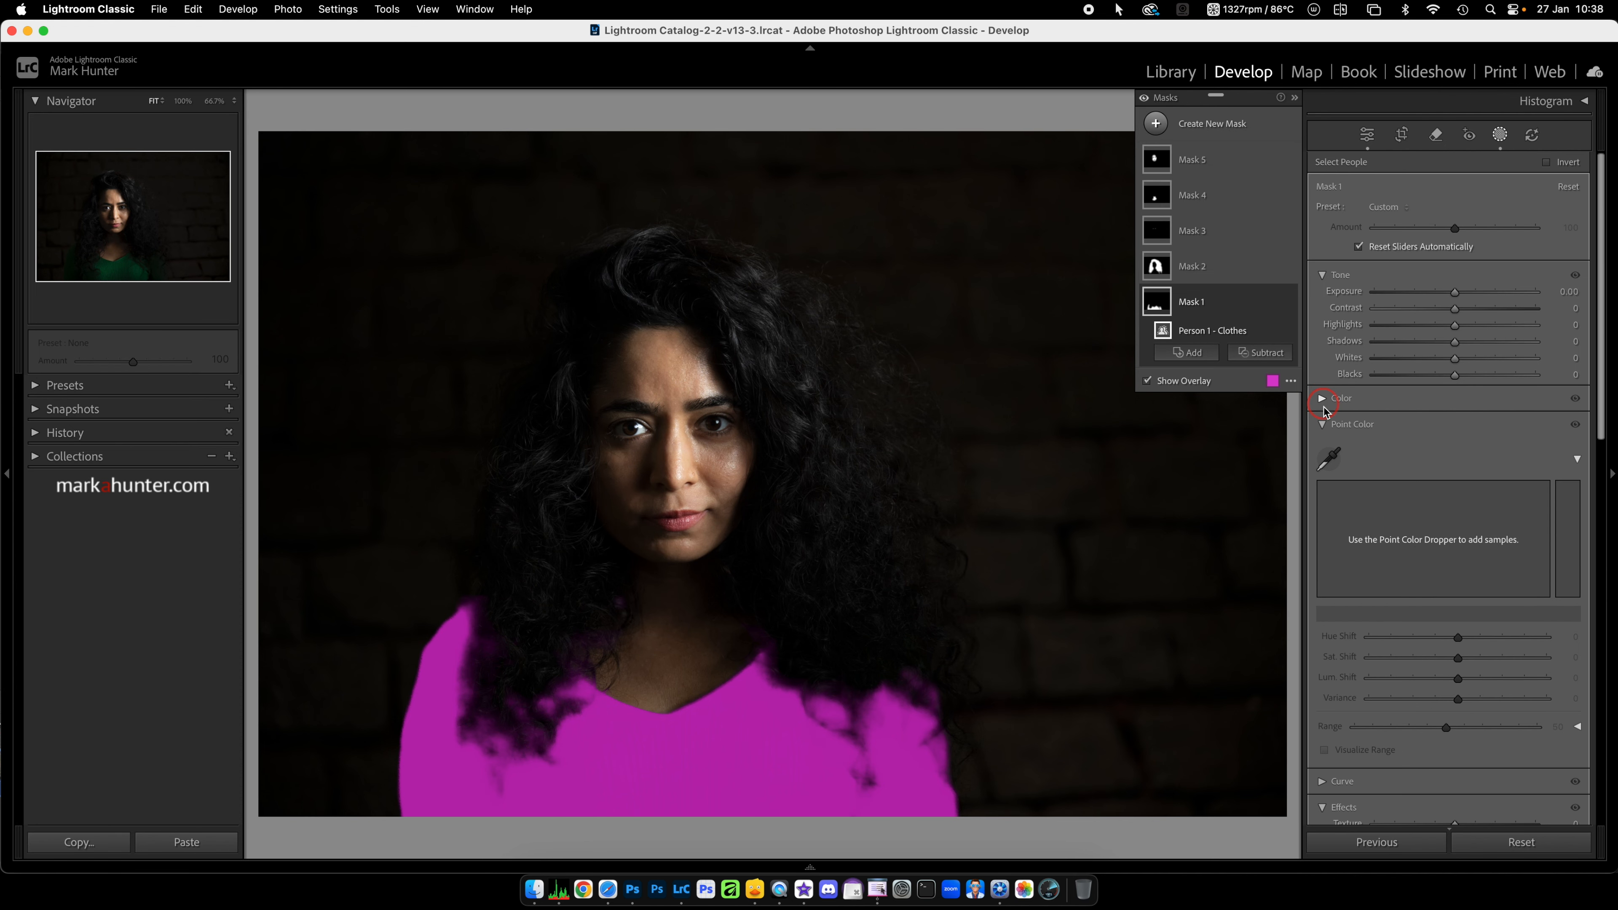
pyautogui.click(1322, 426)
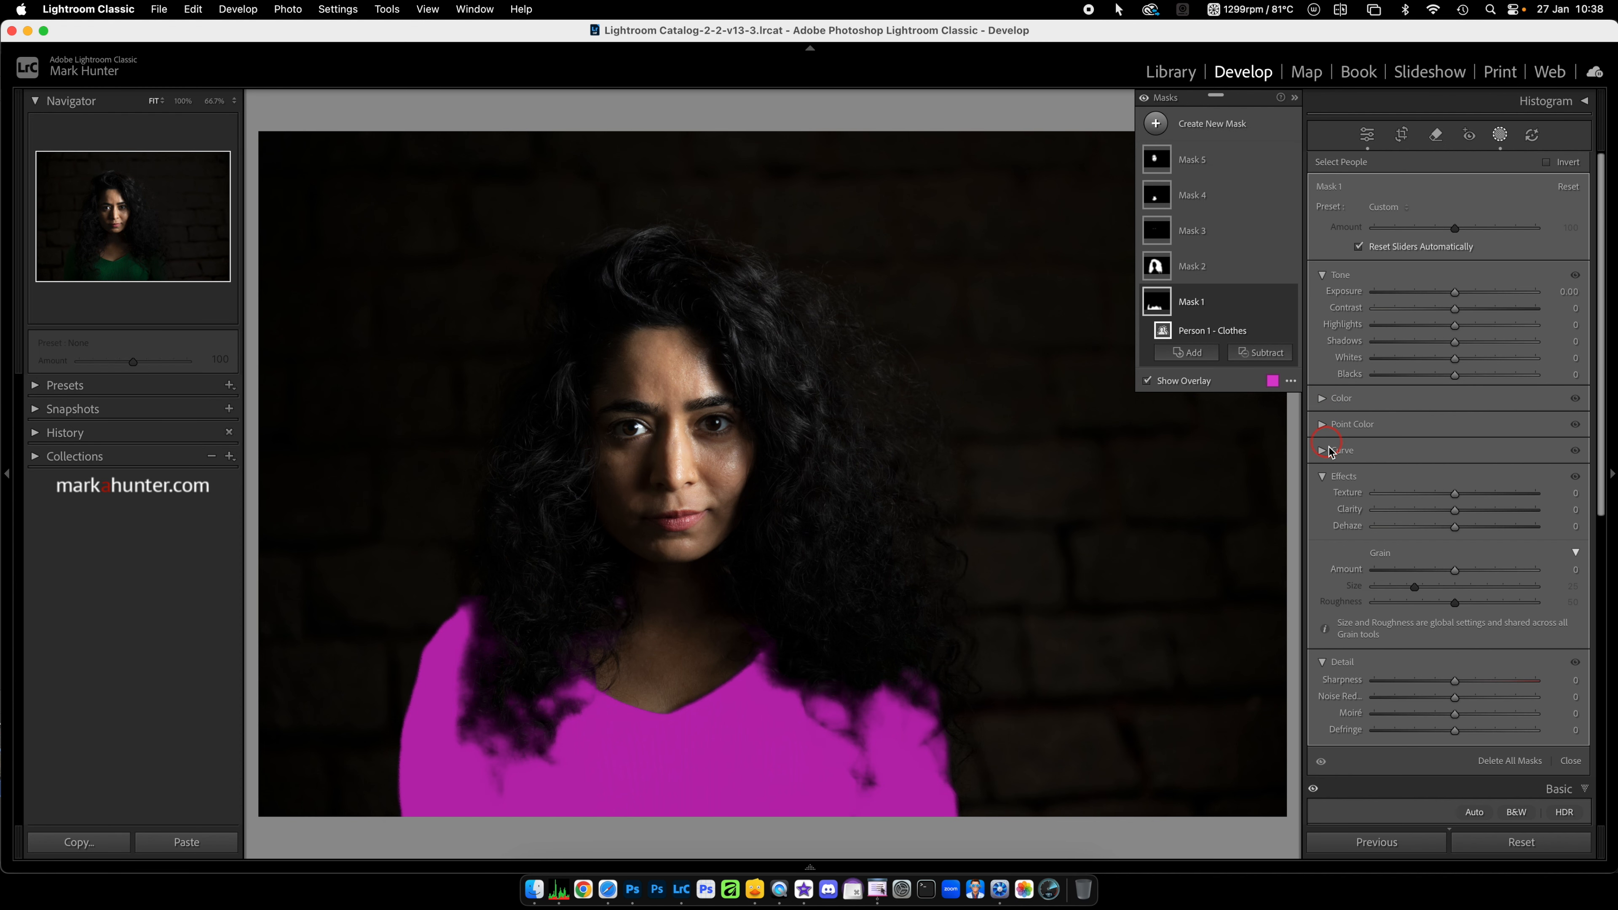
pyautogui.click(1458, 513)
pyautogui.moveTo(1458, 514); pyautogui.dragTo(1498, 517)
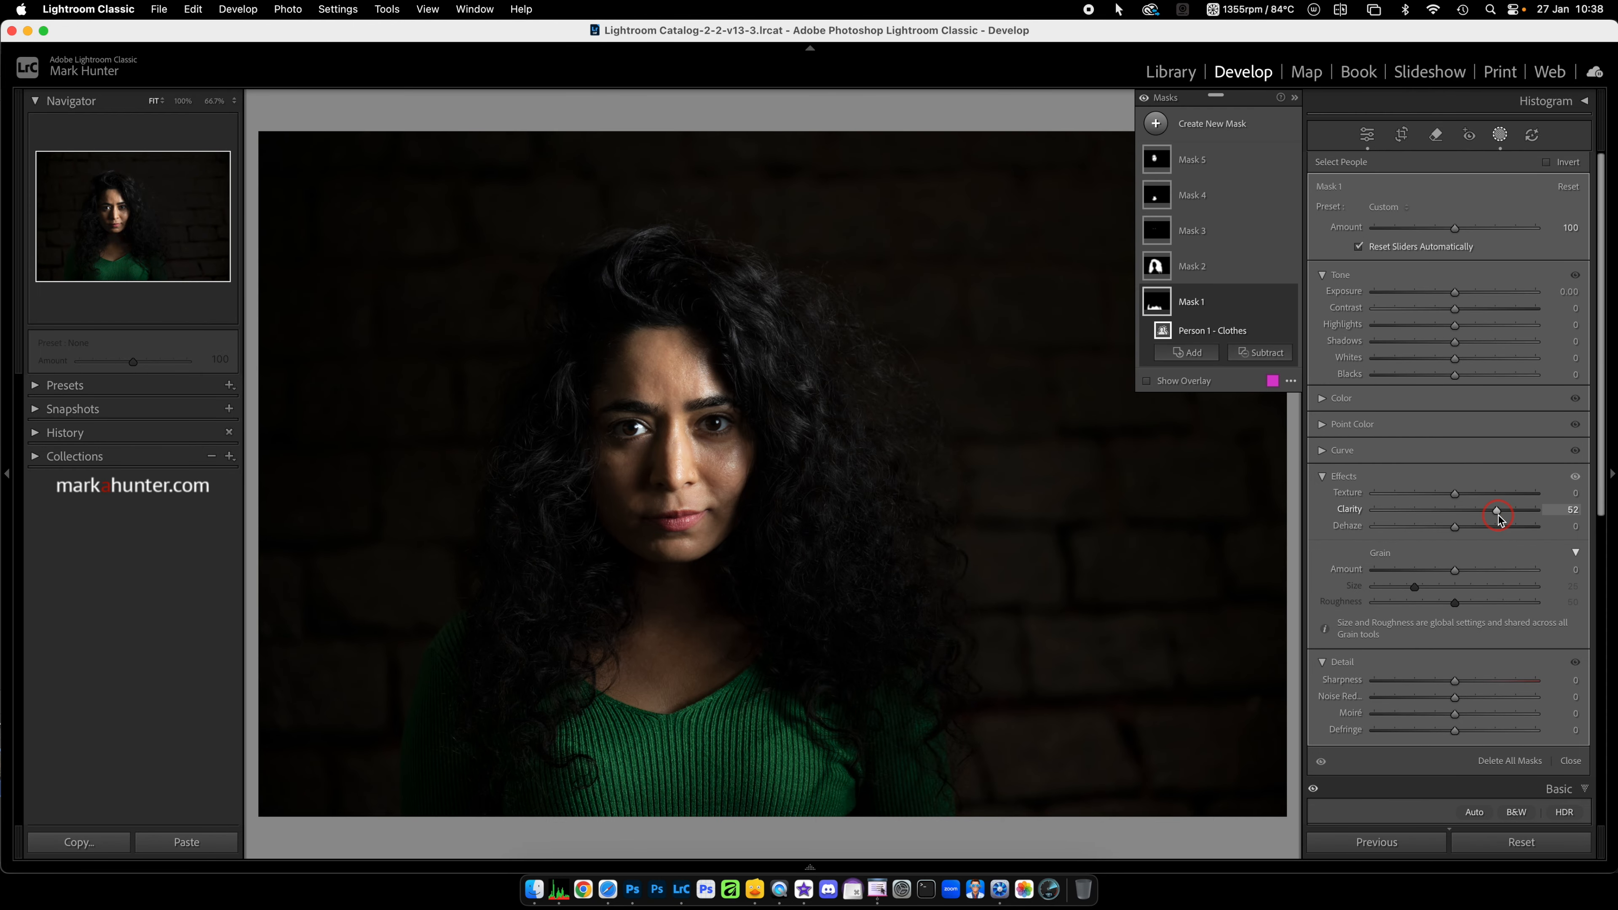
# Step: Set the hair mask's exposure to 0.13, highlights to 30 and whites to 20
pyautogui.click(1216, 272)
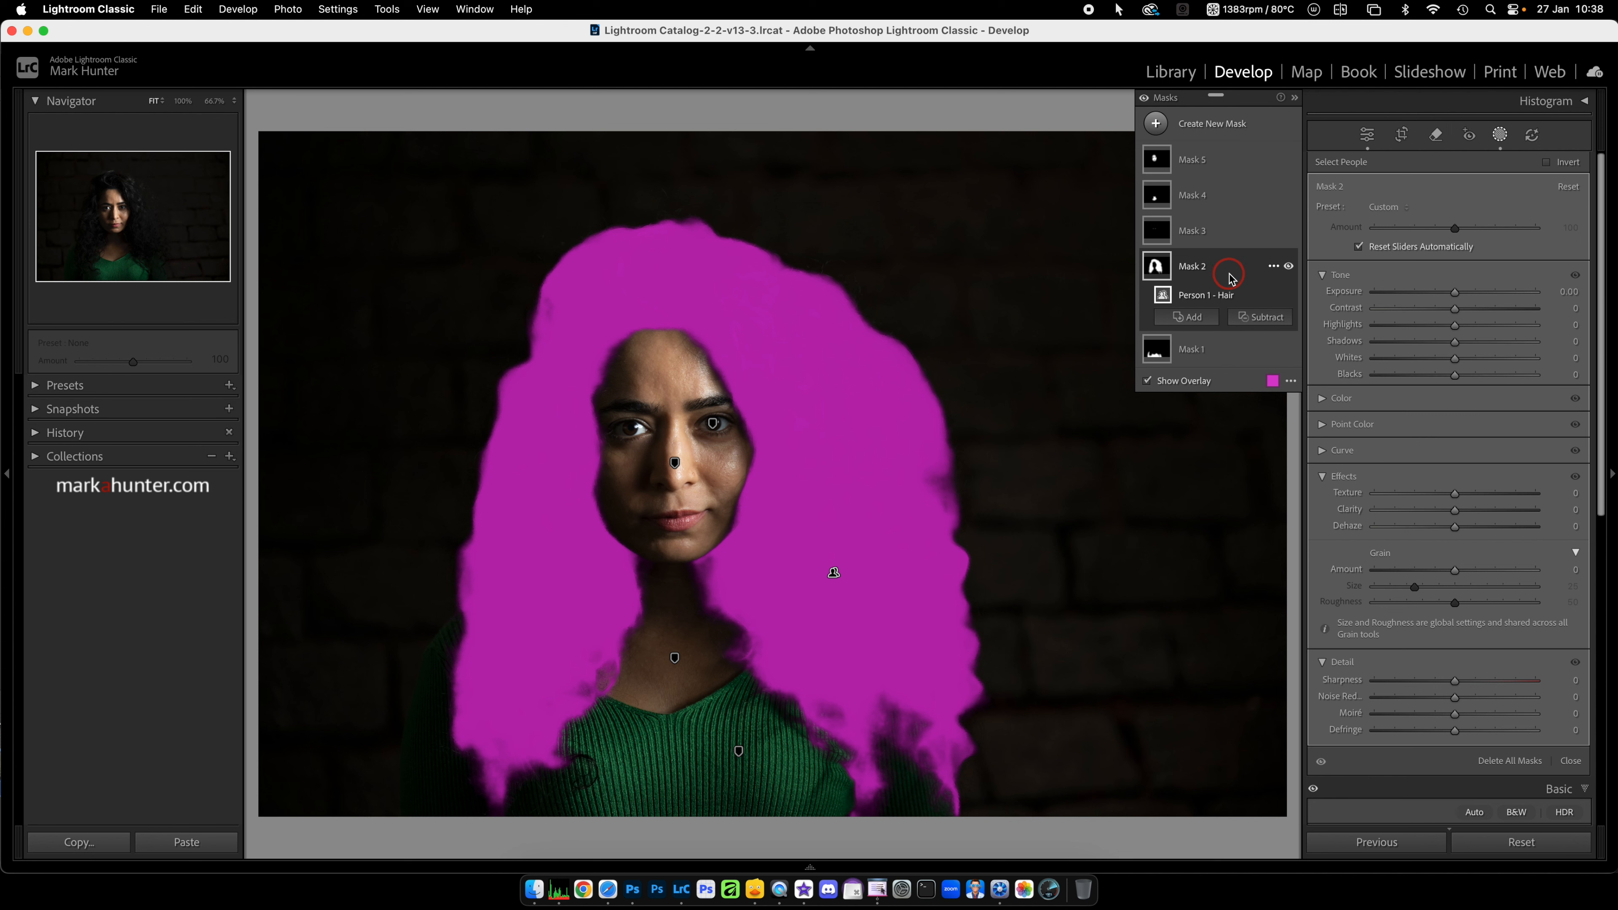
pyautogui.moveTo(1459, 296); pyautogui.dragTo(1477, 296)
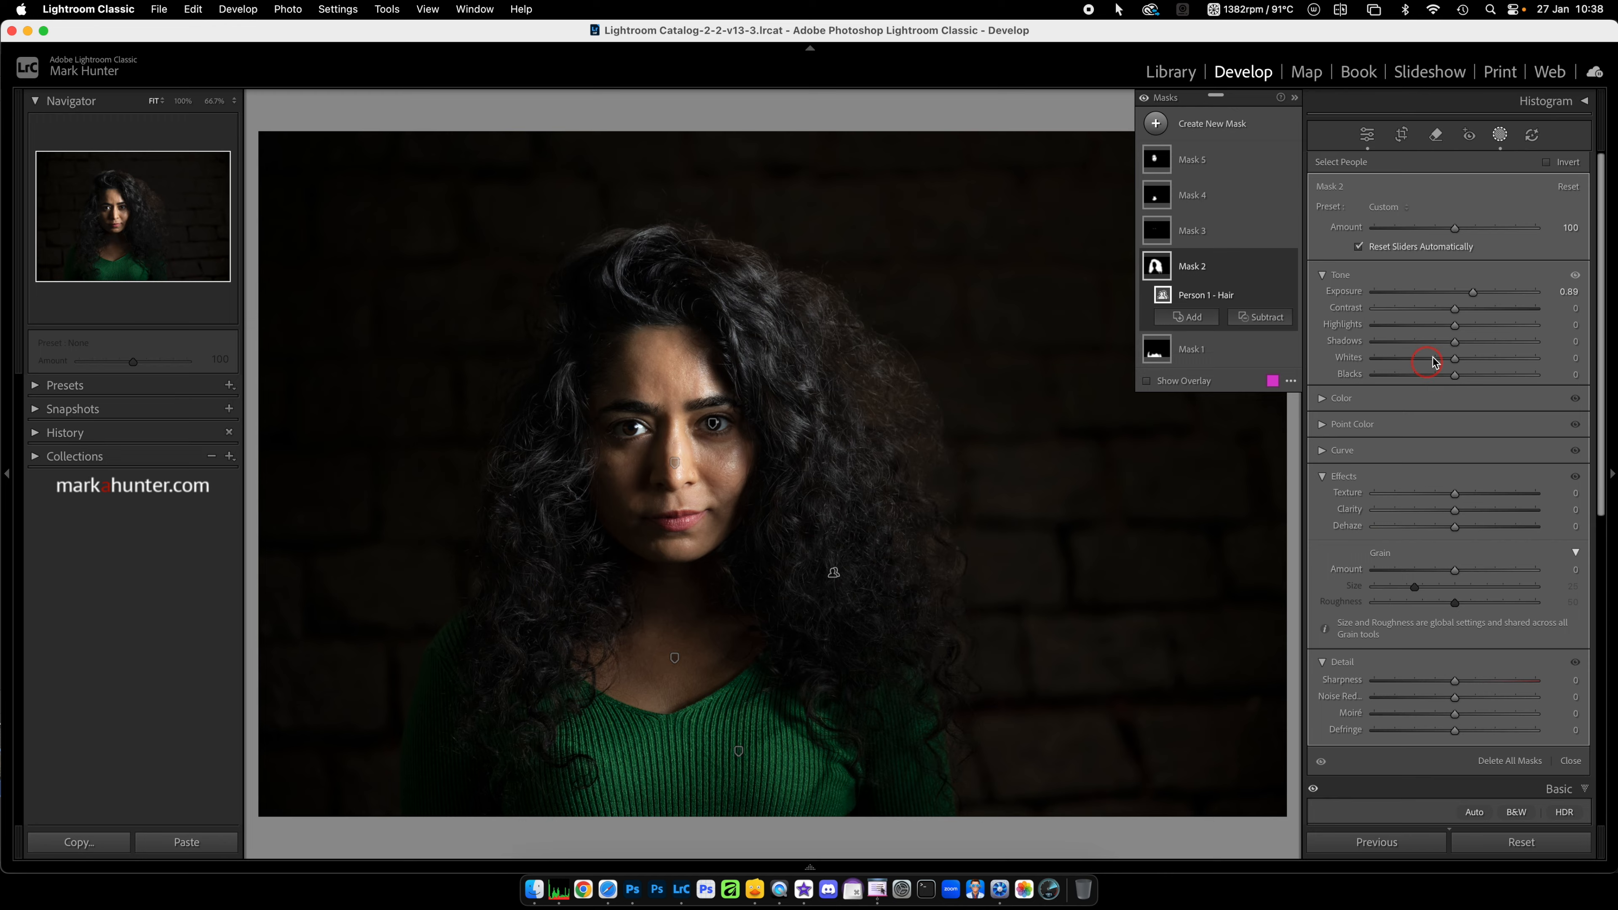
pyautogui.moveTo(1475, 297); pyautogui.dragTo(1483, 296)
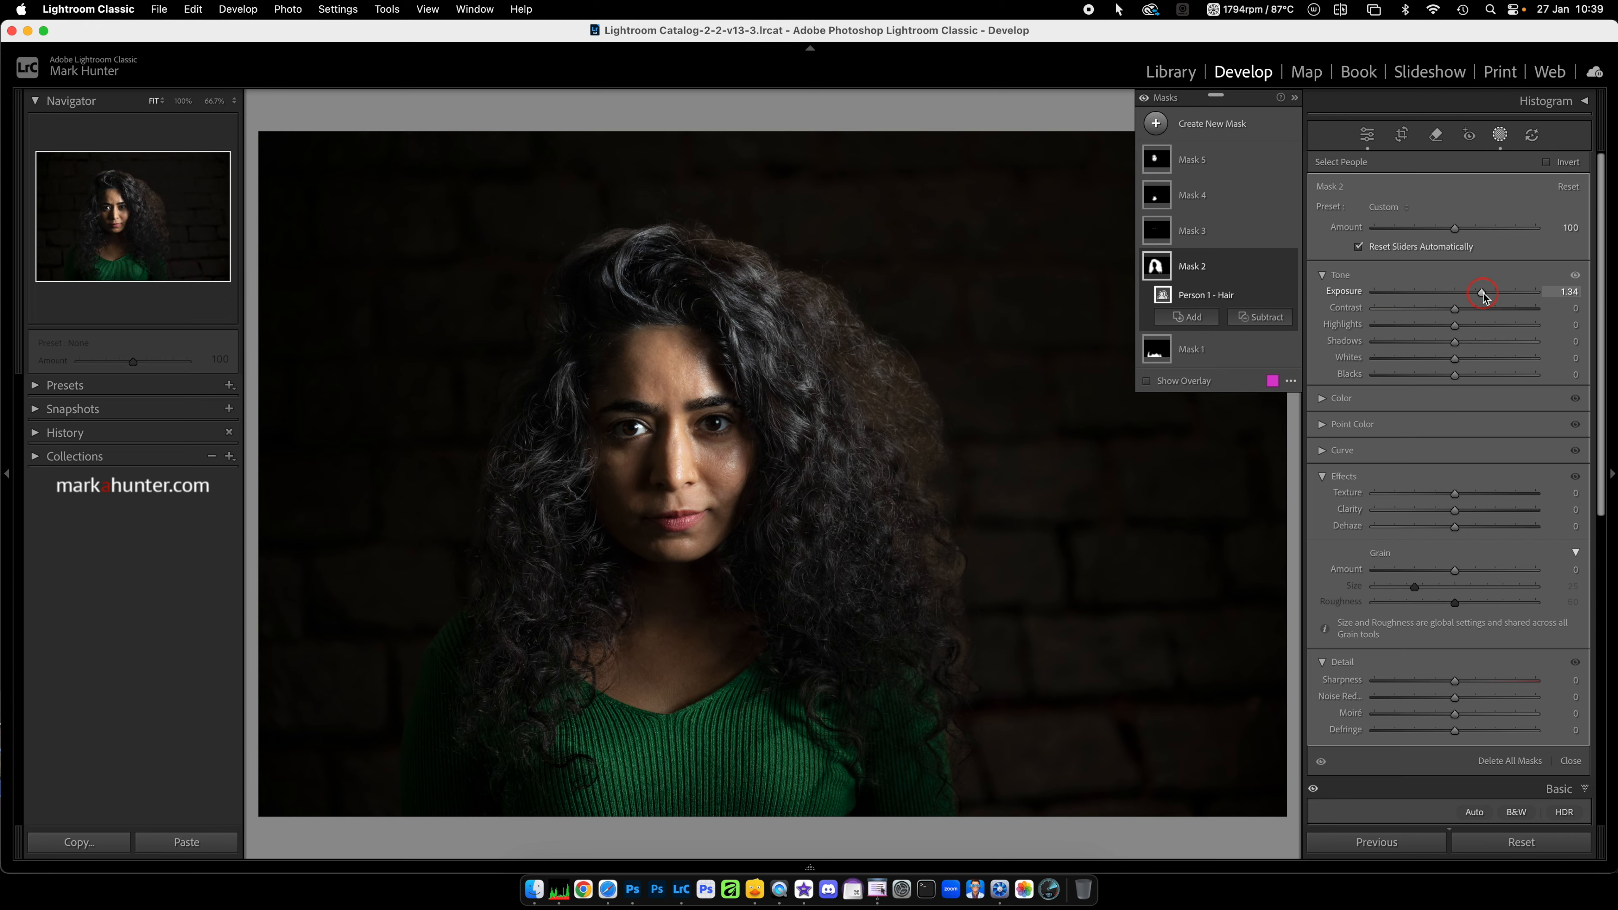
pyautogui.moveTo(1483, 294)
pyautogui.mouseDown()
pyautogui.moveTo(1455, 296)
pyautogui.moveTo(1455, 325)
pyautogui.moveTo(1487, 327)
pyautogui.moveTo(1470, 361)
pyautogui.moveTo(1482, 327)
pyautogui.moveTo(1460, 300)
pyautogui.mouseUp()
pyautogui.click(1456, 325)
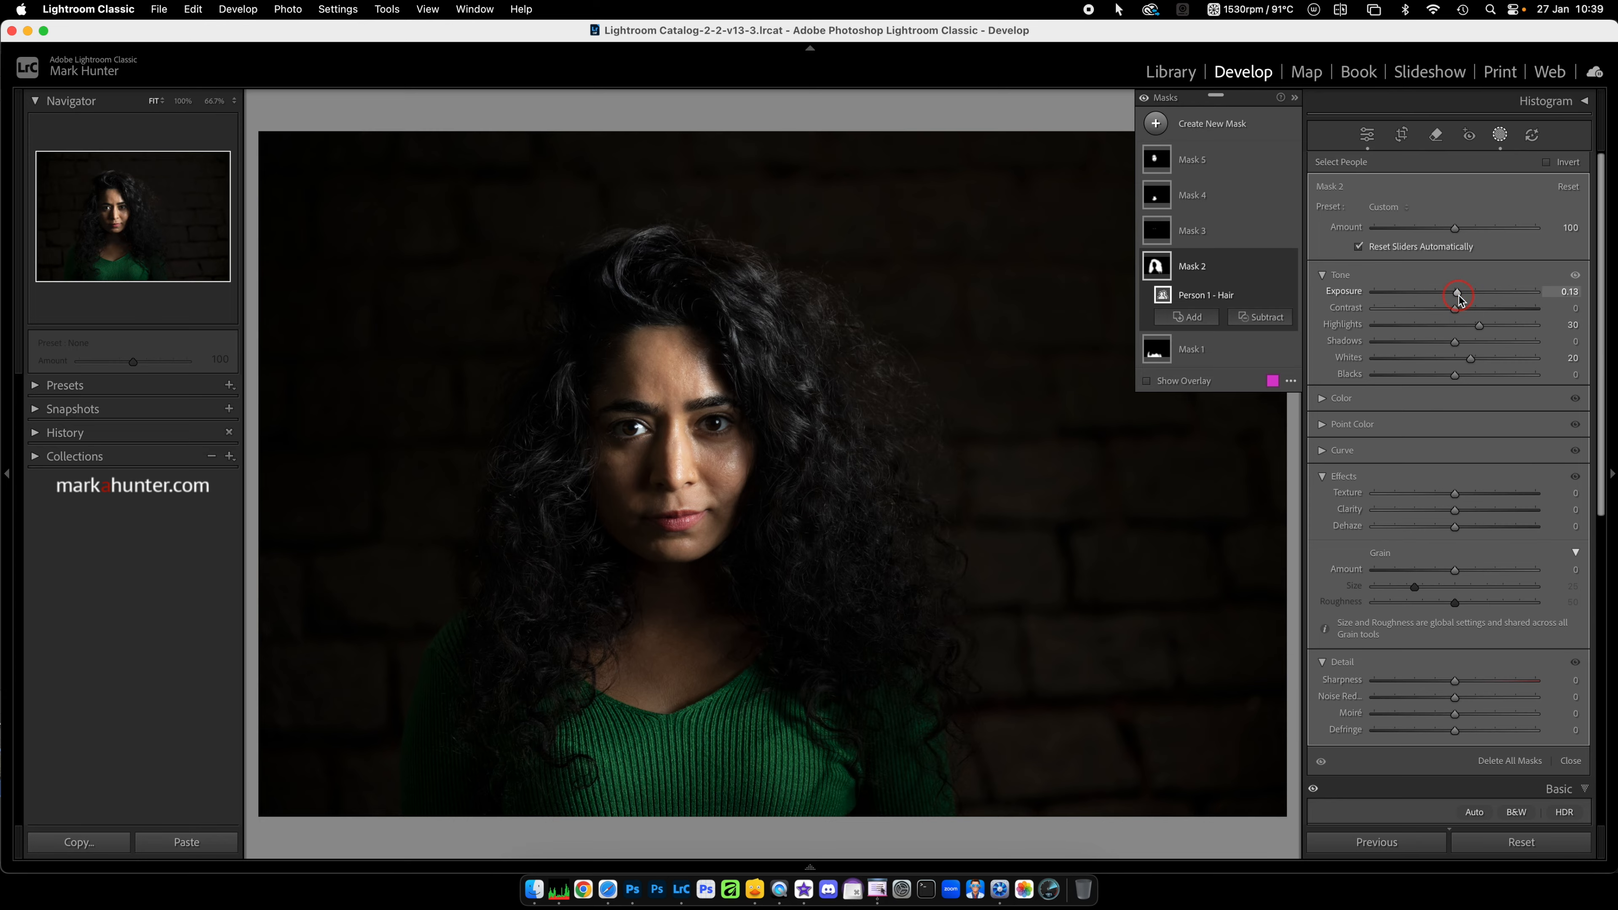
# Step: Hide and show the hair mask to compare its effect, and lower its highlights slightly
pyautogui.click(1288, 267)
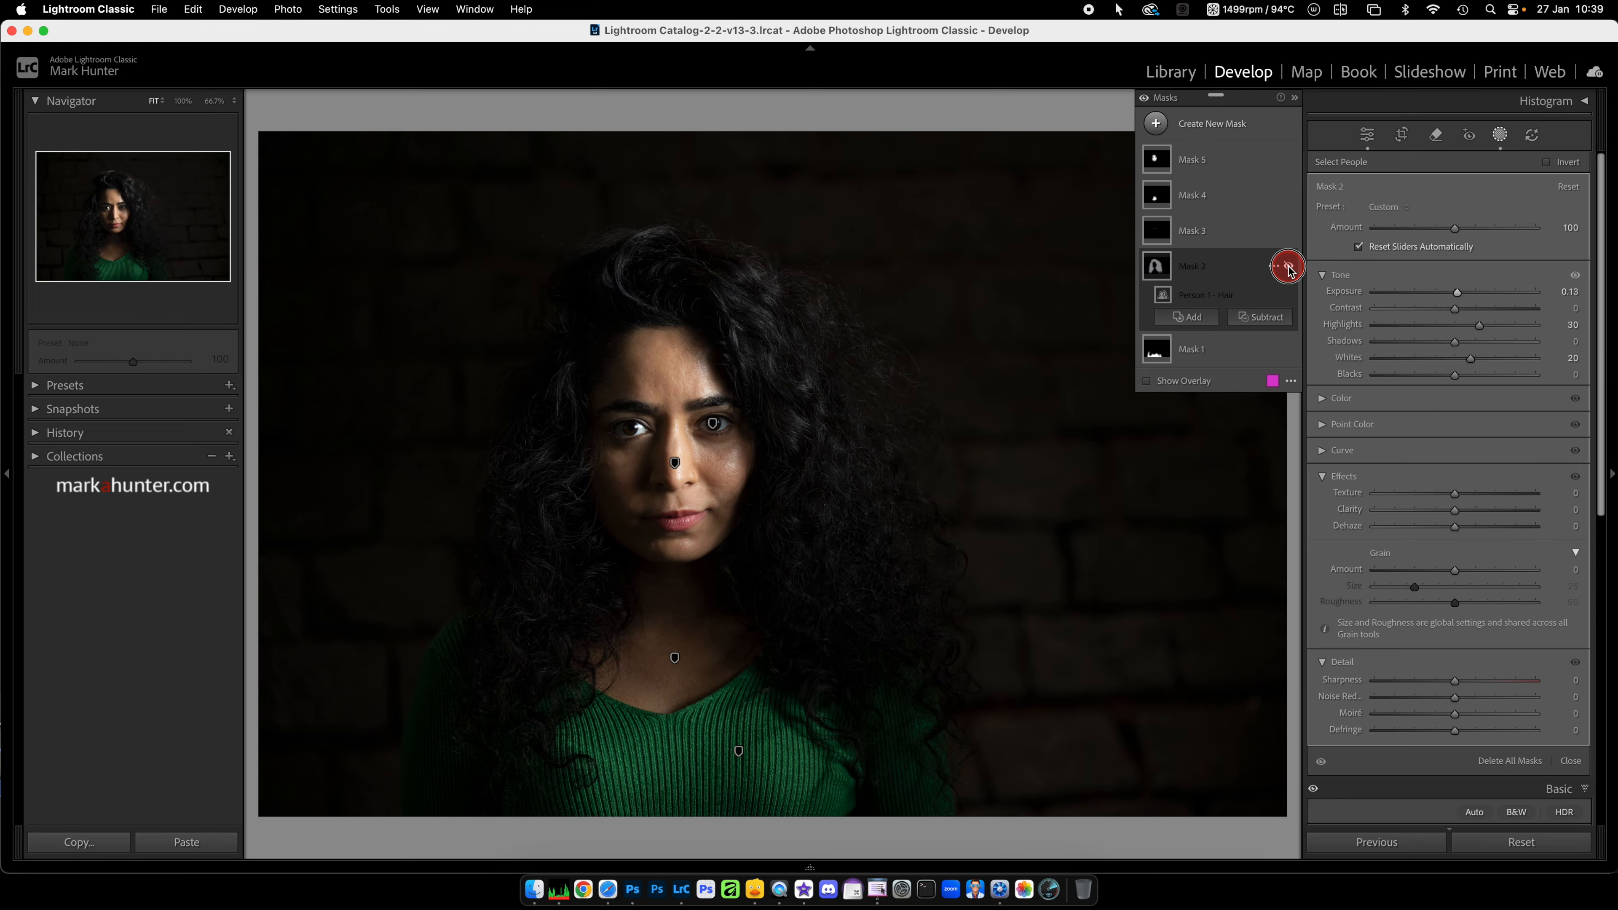
pyautogui.click(1288, 266)
pyautogui.click(1478, 327)
pyautogui.moveTo(1479, 327); pyautogui.dragTo(1470, 328)
# Step: Set the iris and pupil mask's clarity to 78 and its exposure to 0.44, judging the eyes at close range
pyautogui.click(1233, 233)
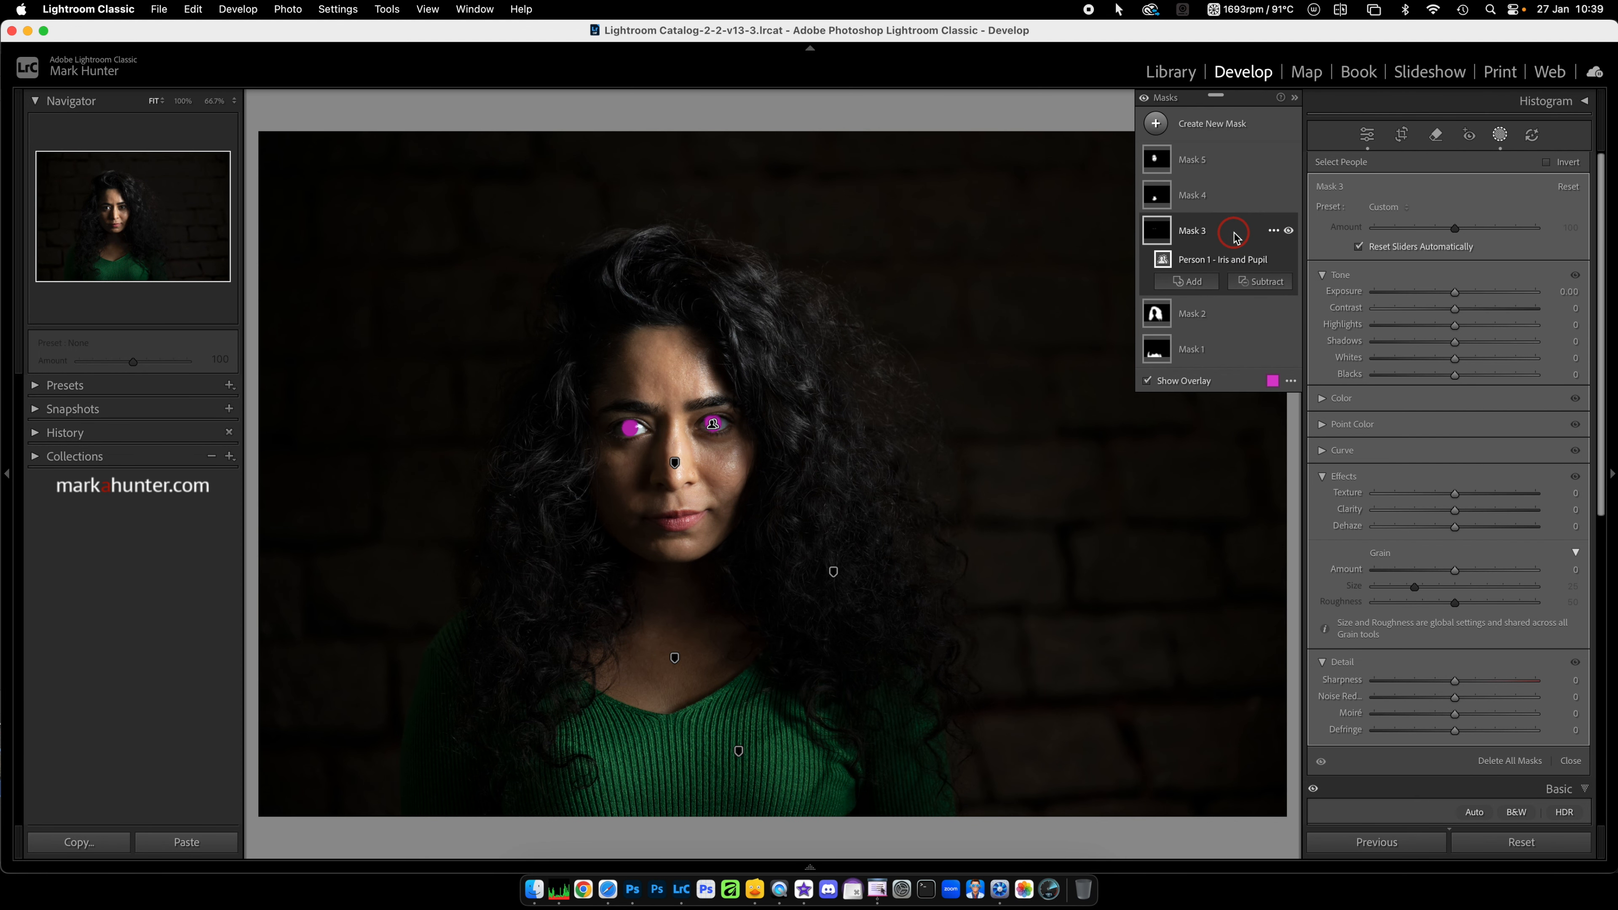
pyautogui.click(724, 426)
pyautogui.press('z')
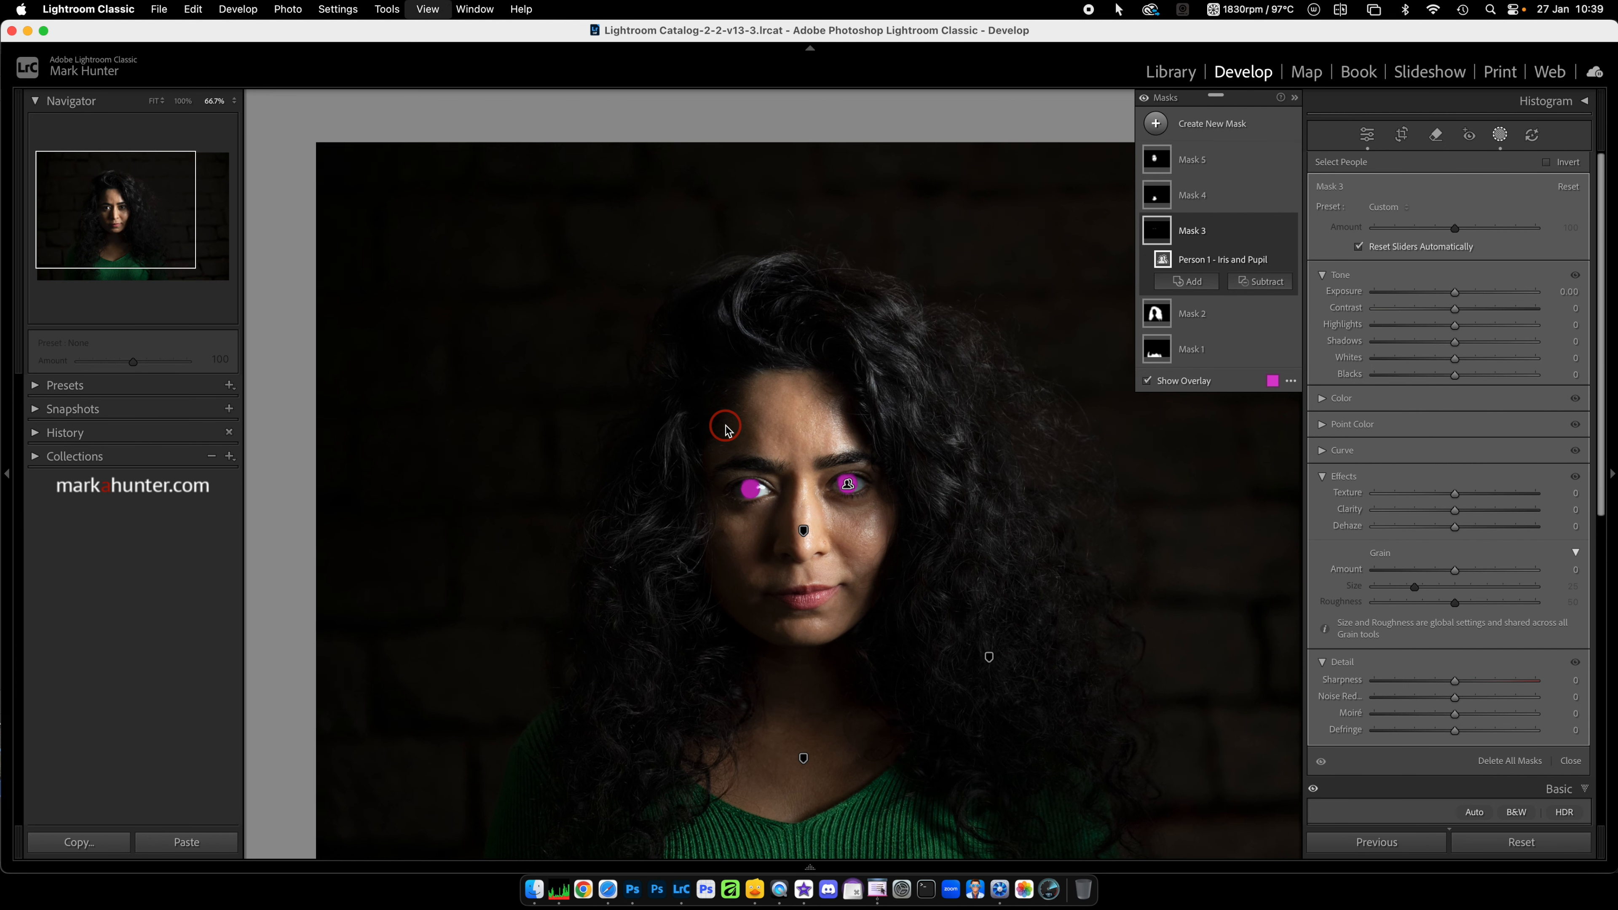
pyautogui.press('super+equal')
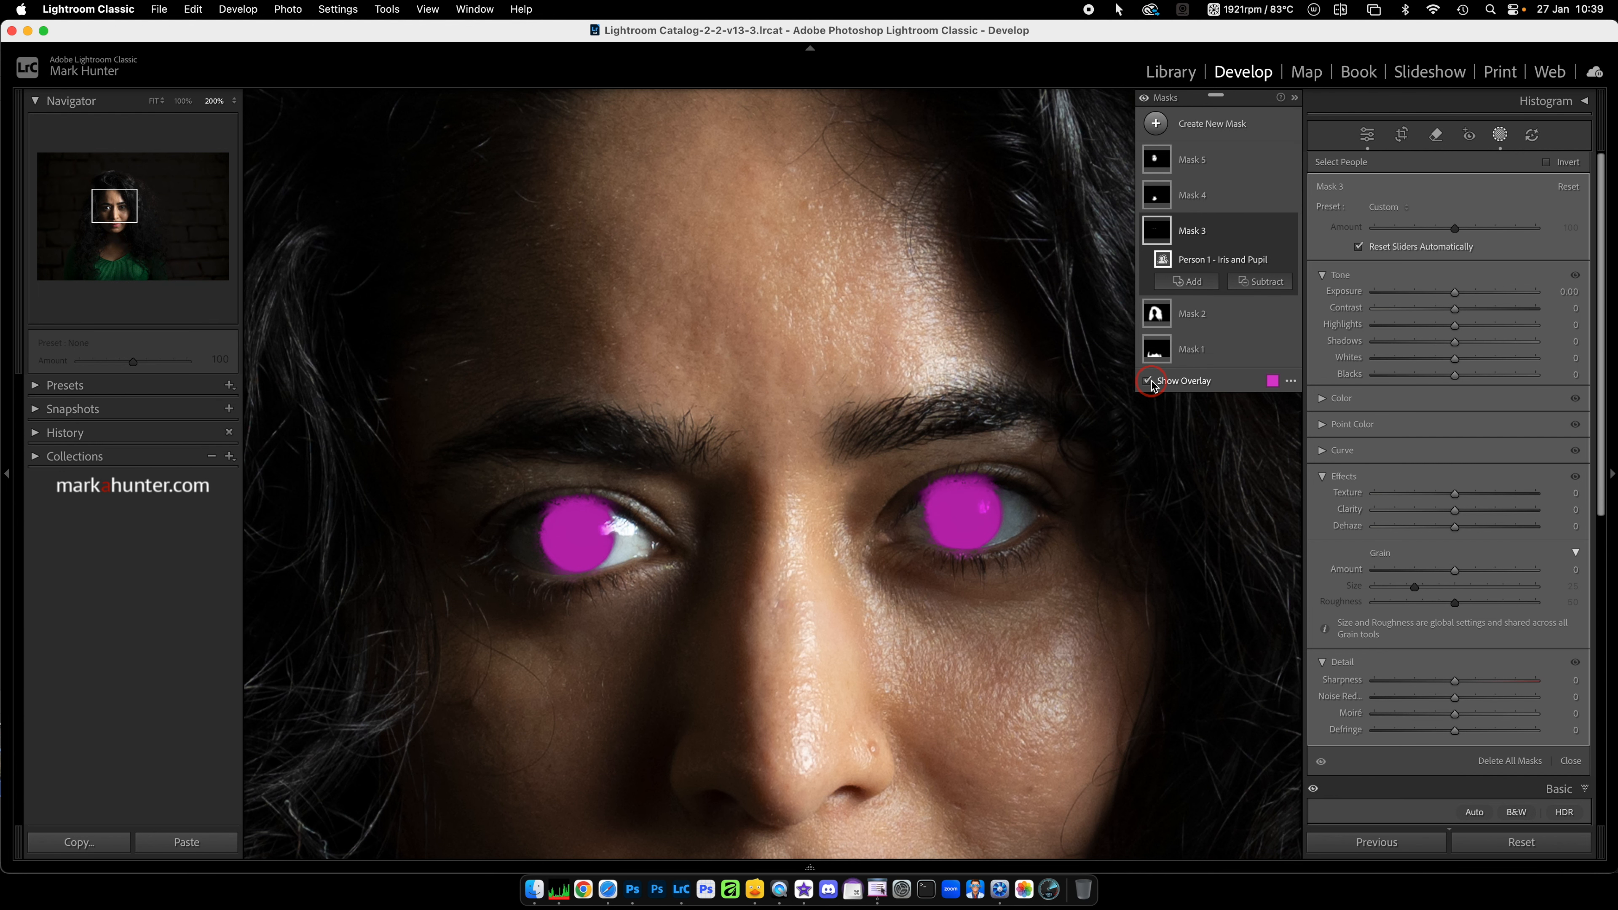
pyautogui.press('super+minus')
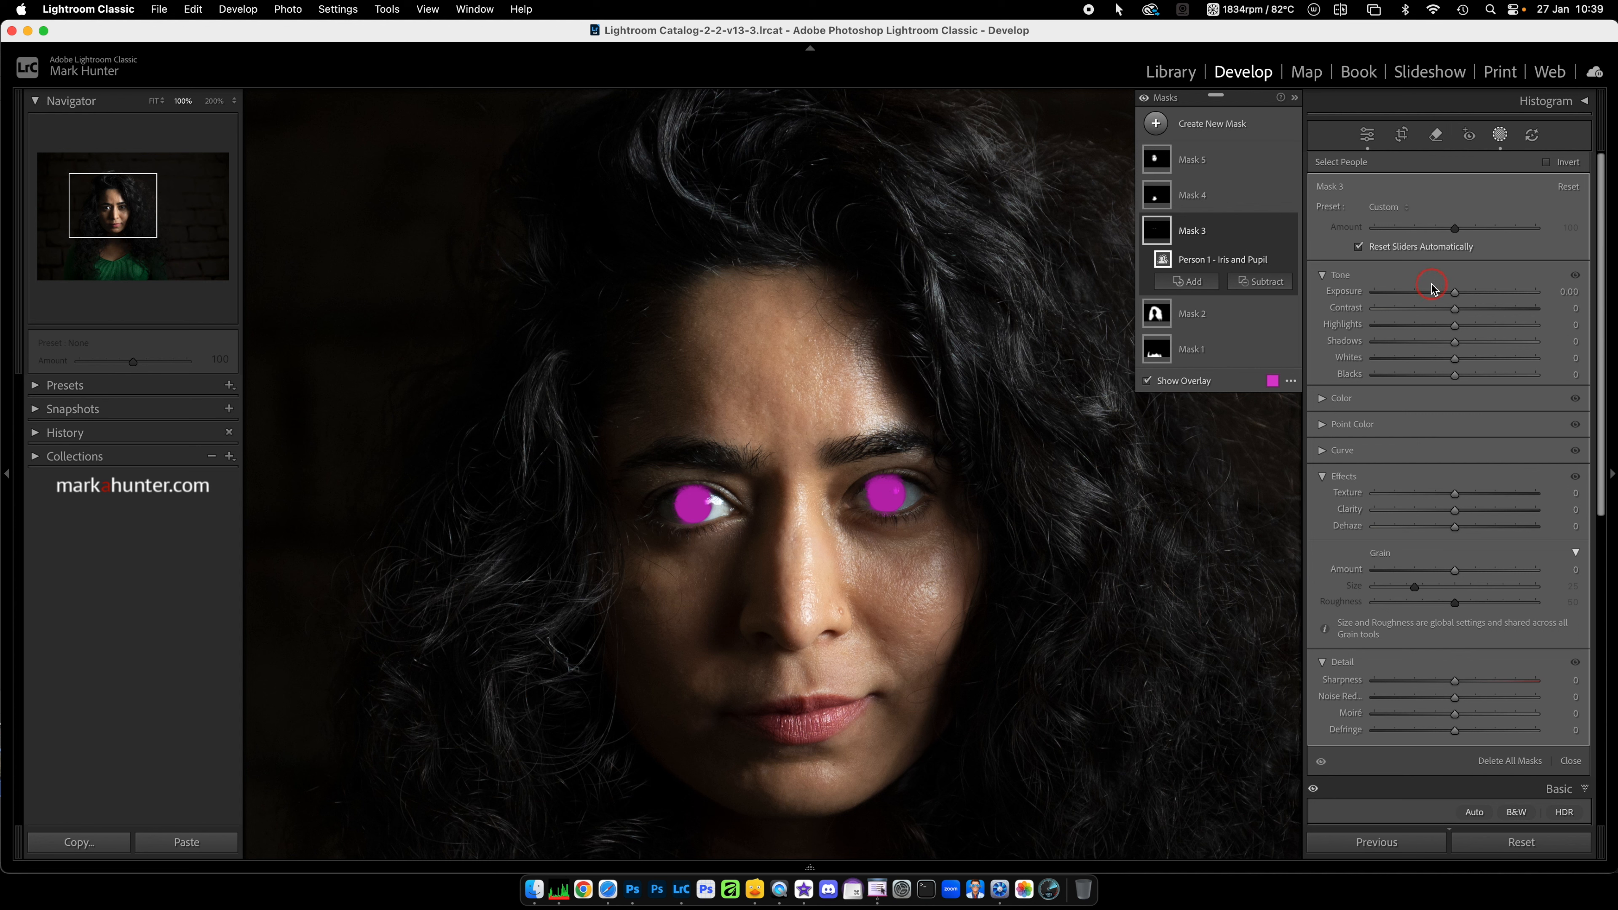
pyautogui.moveTo(1455, 294); pyautogui.dragTo(1500, 295)
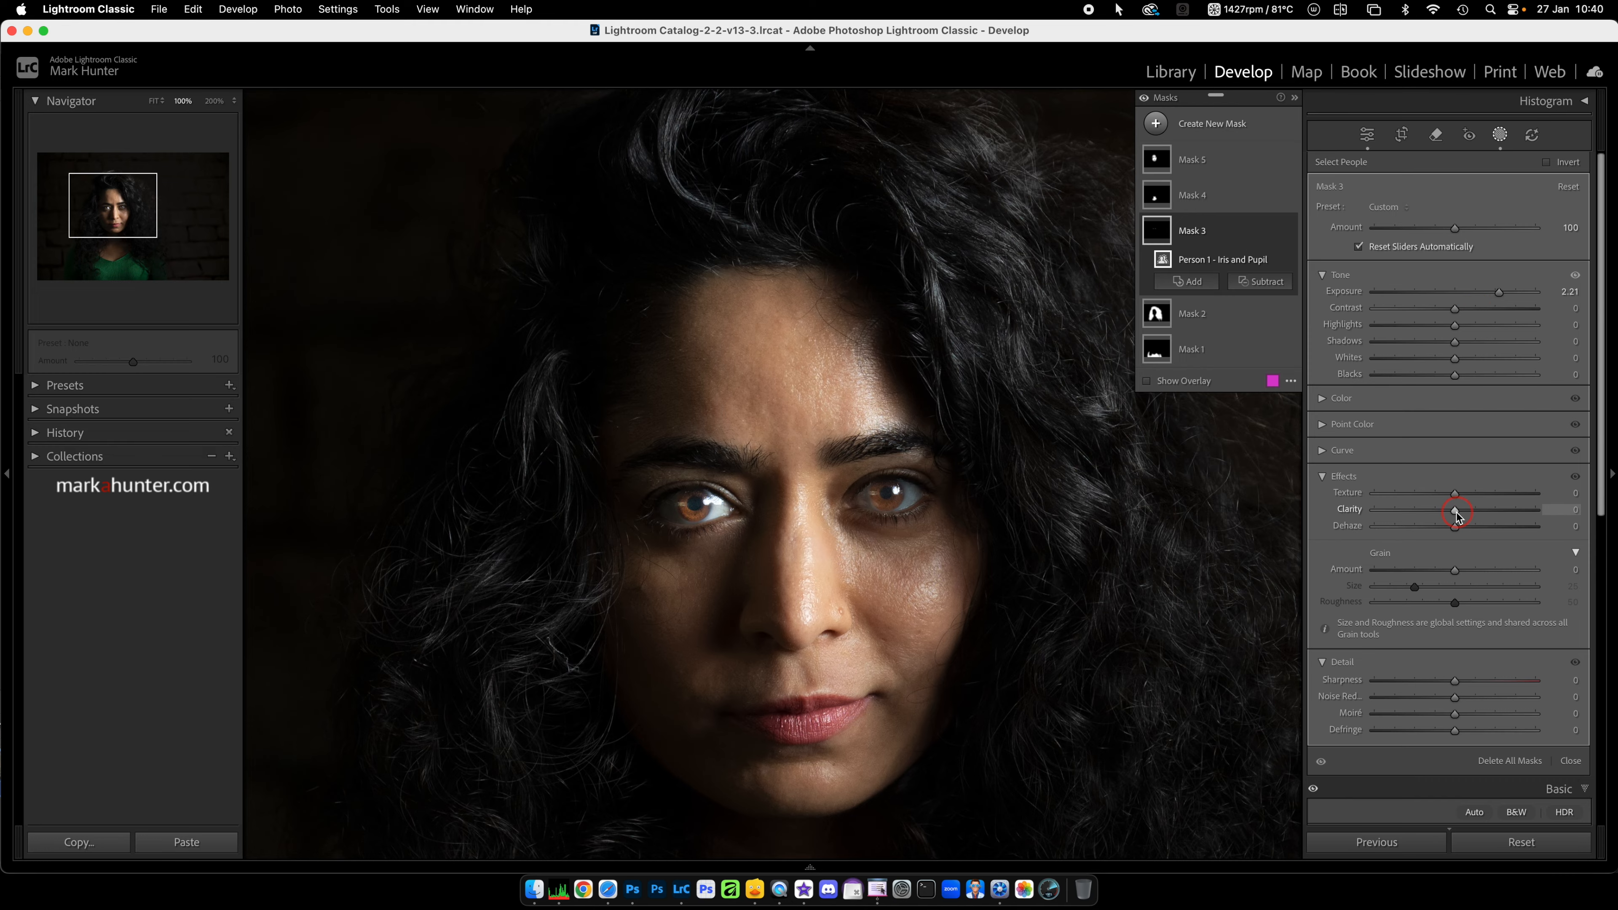
pyautogui.moveTo(1455, 512); pyautogui.dragTo(1520, 515)
pyautogui.moveTo(1502, 295); pyautogui.dragTo(1458, 297)
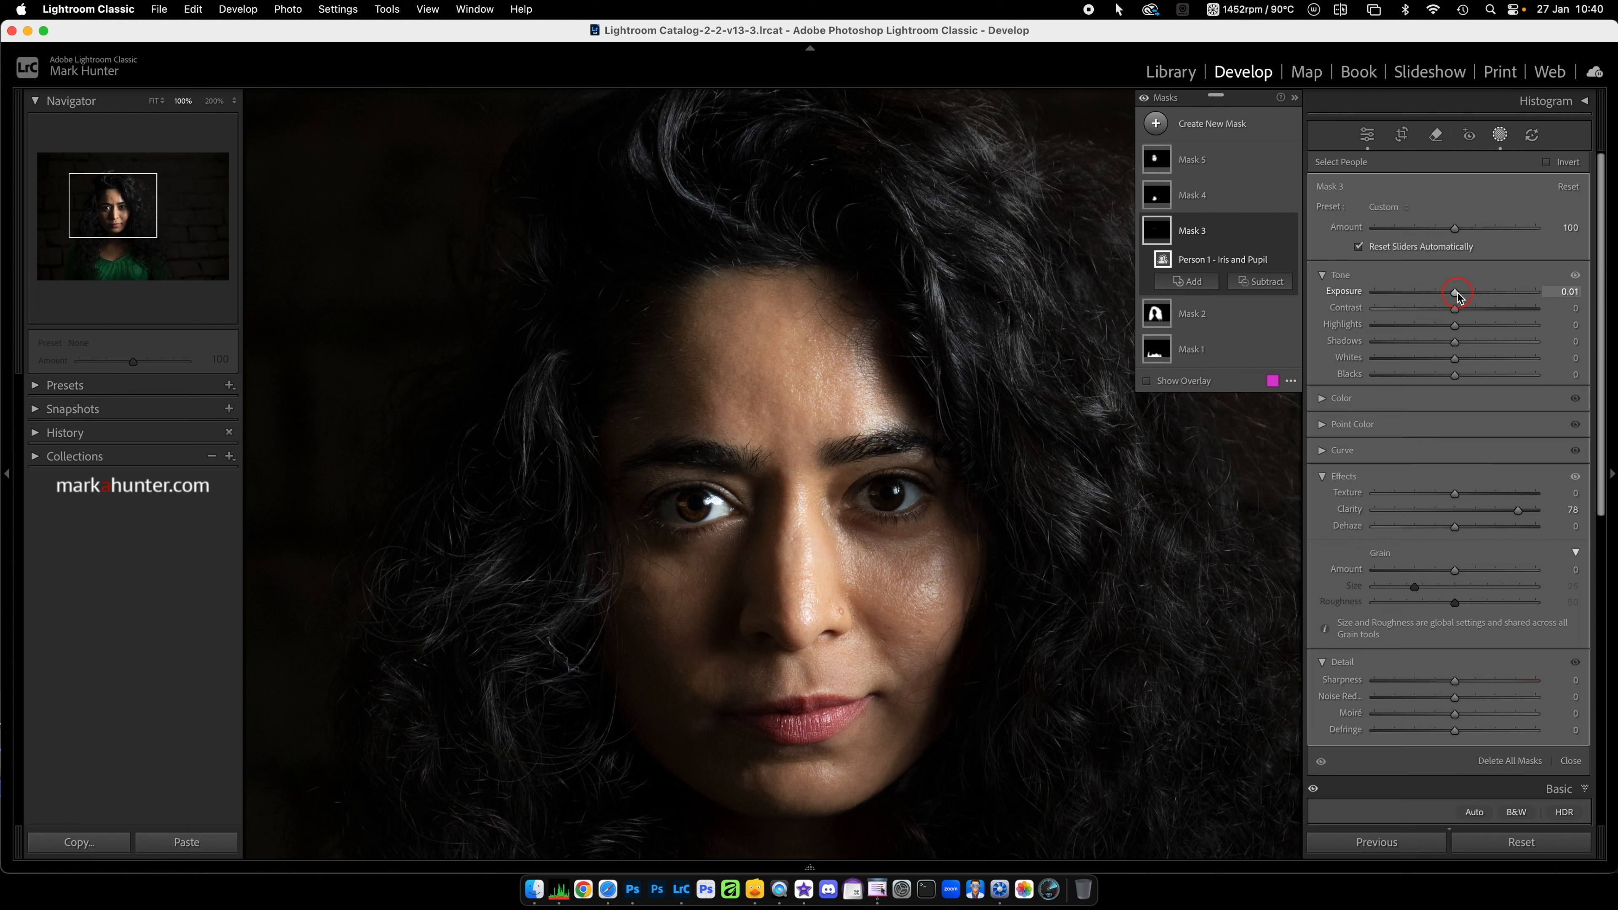
pyautogui.moveTo(1459, 297); pyautogui.dragTo(1465, 295)
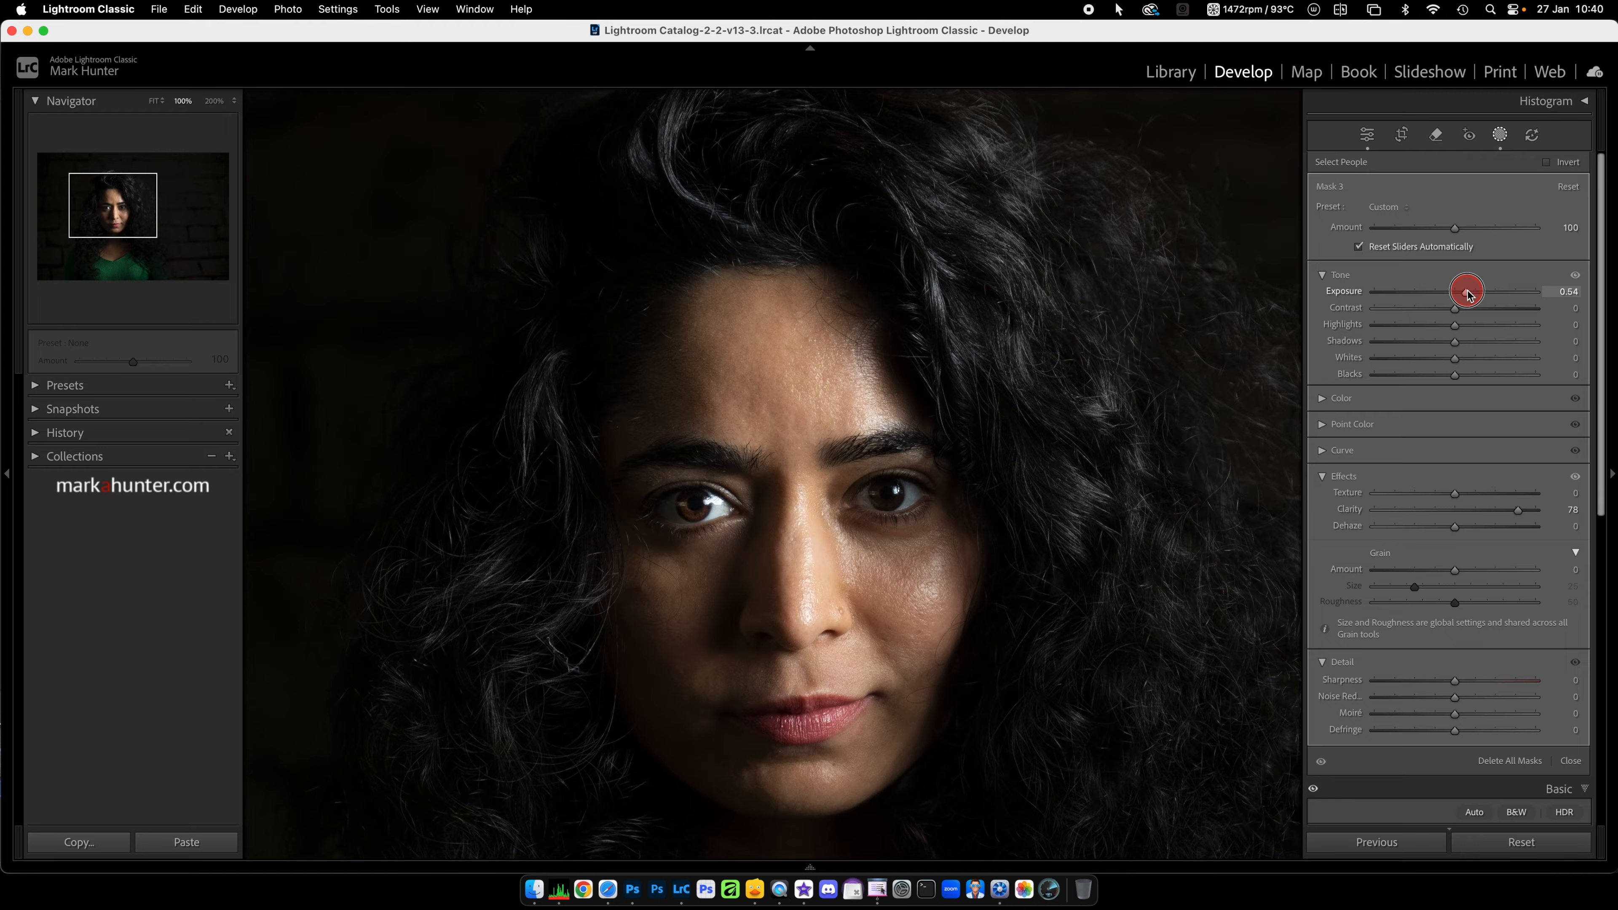
pyautogui.moveTo(1466, 295); pyautogui.dragTo(1465, 294)
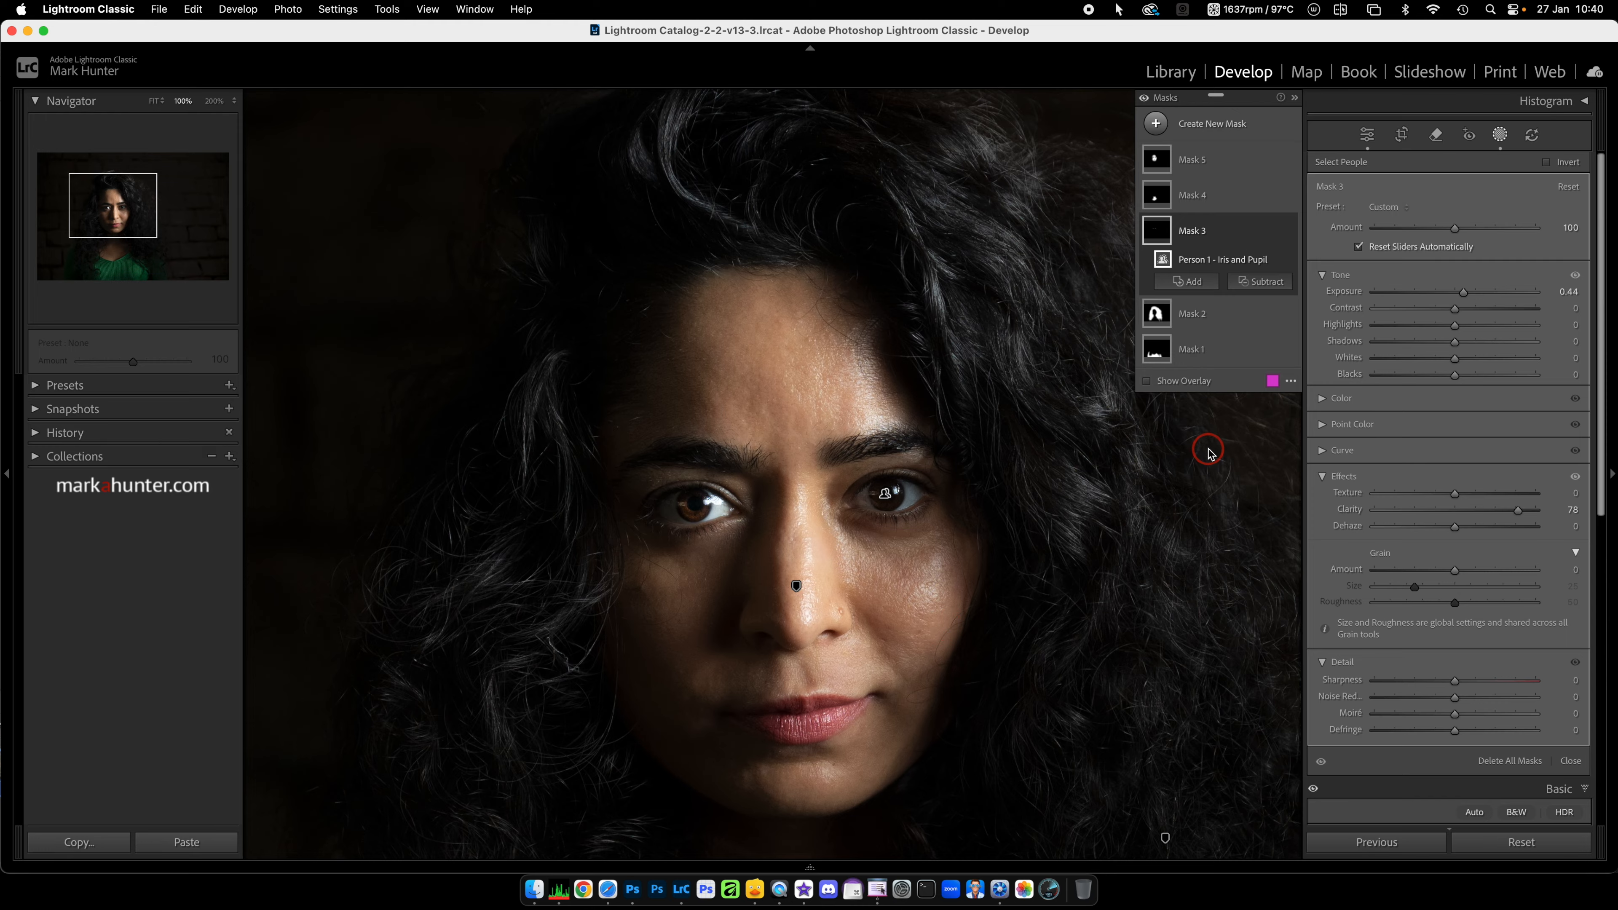
# Step: Paint a new brush mask over the iris of the darker, shadowed eye with size 6.0, feather 0 and Auto Mask on
pyautogui.click(1155, 123)
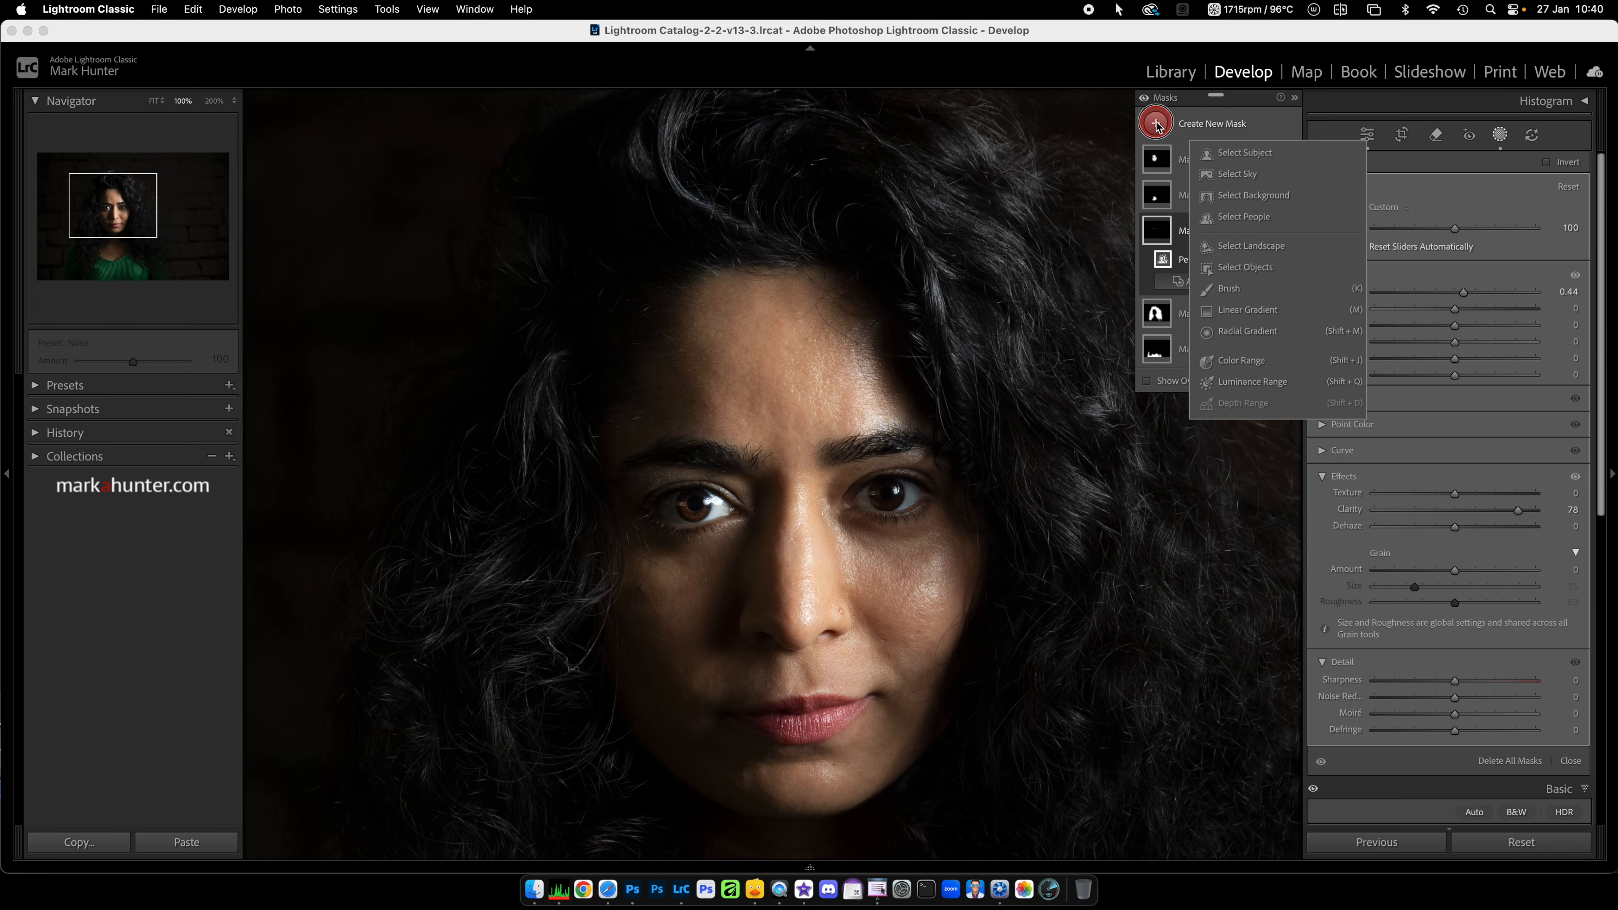
pyautogui.click(1227, 333)
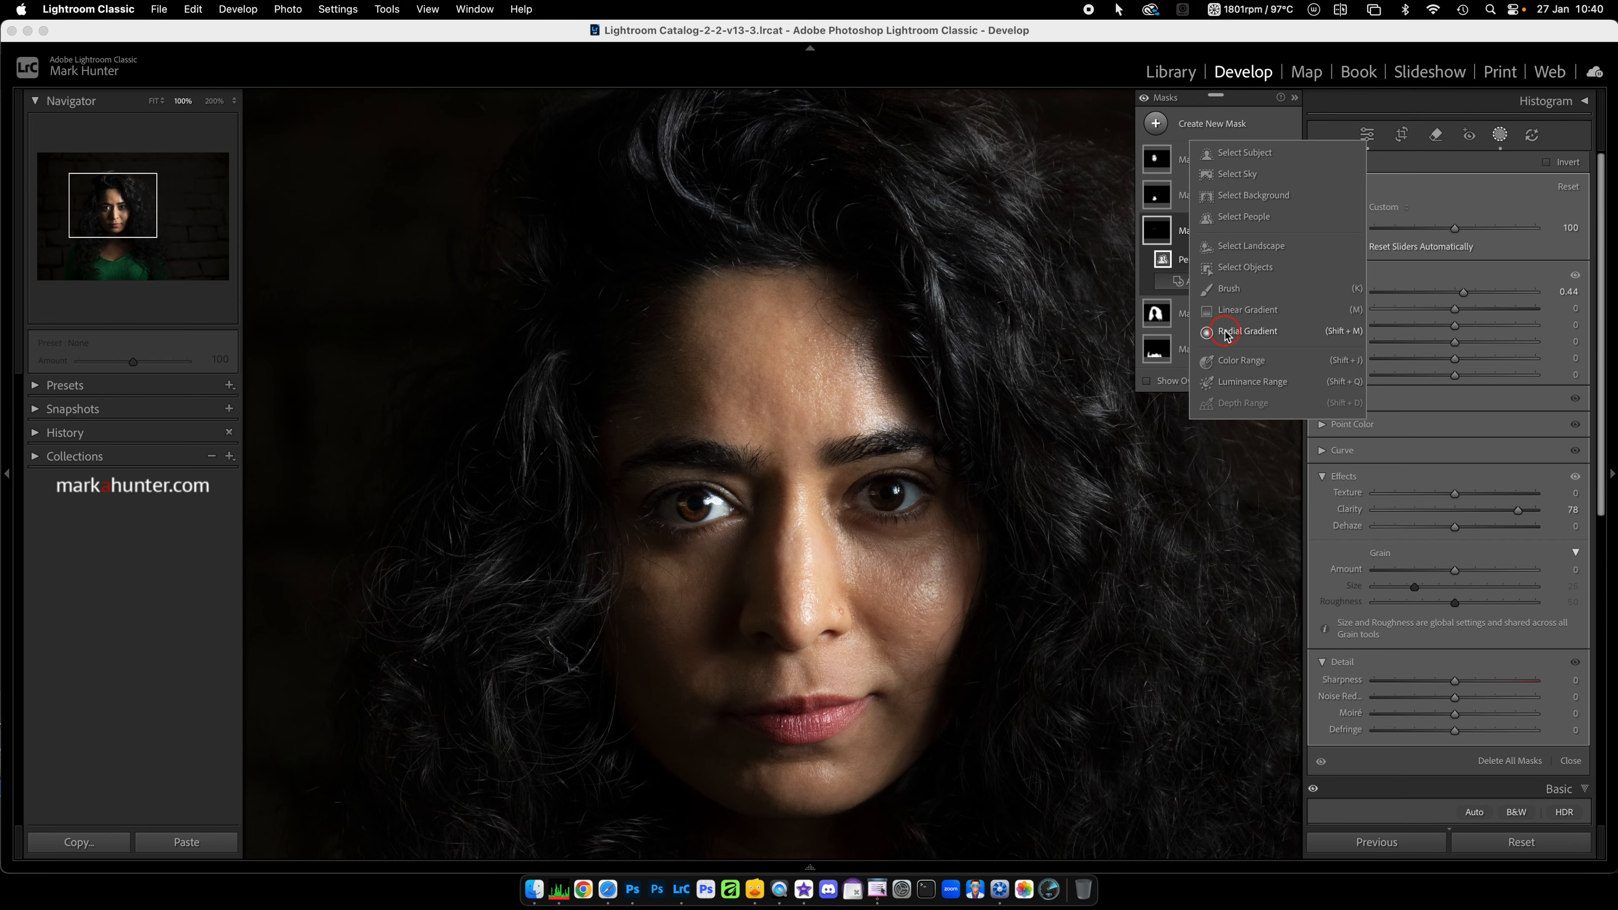
pyautogui.click(1233, 292)
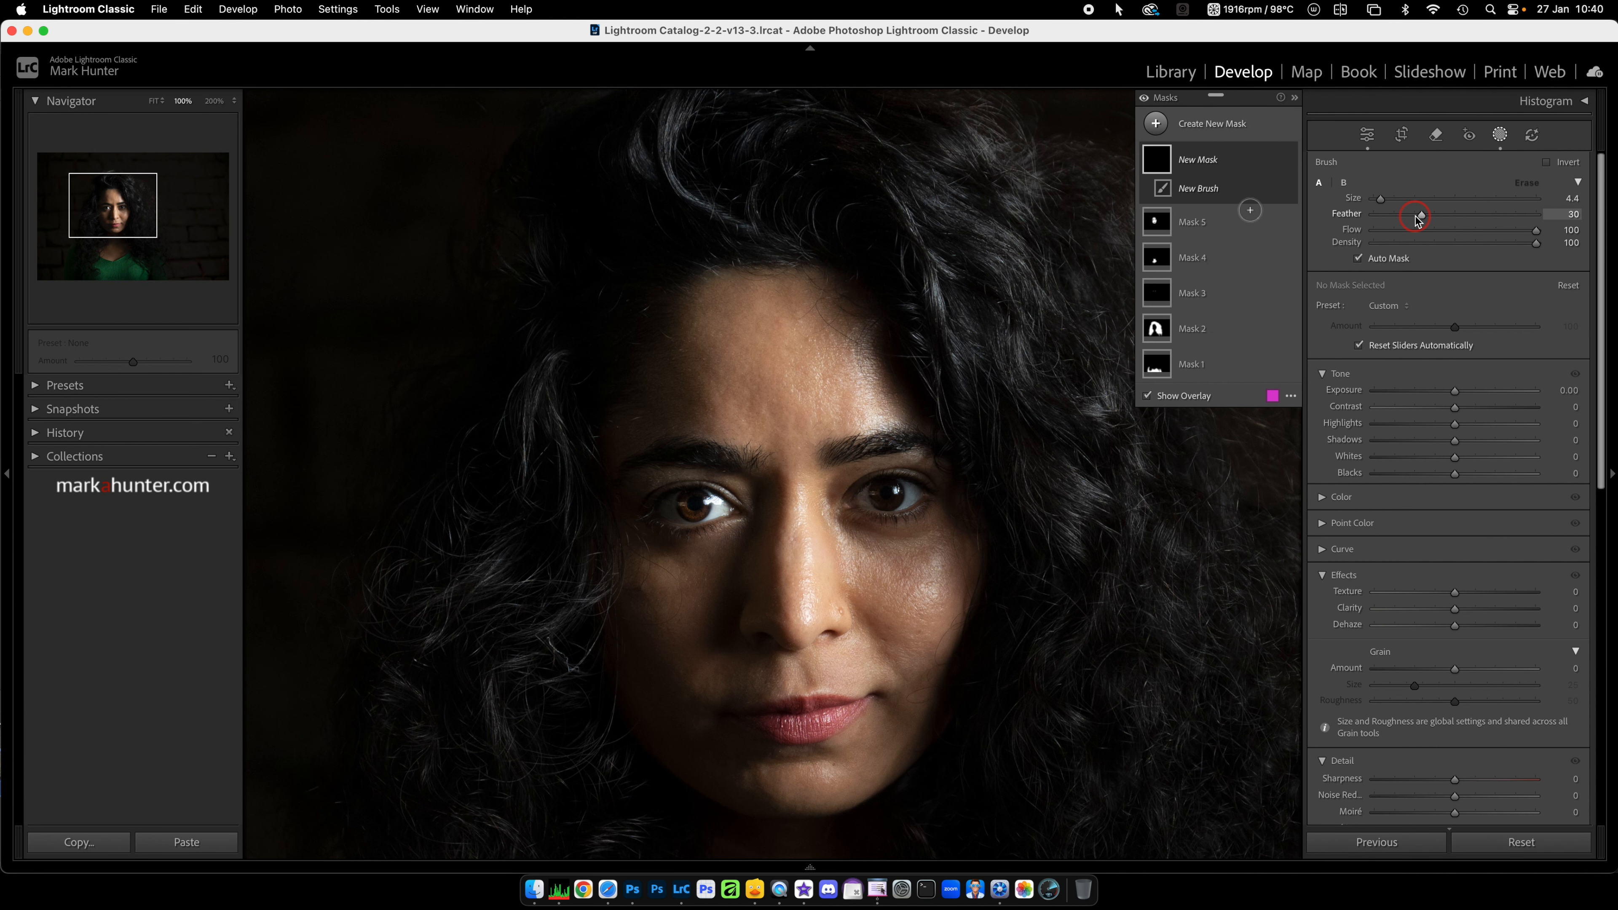
pyautogui.moveTo(1424, 218)
pyautogui.mouseDown()
pyautogui.moveTo(1373, 215)
pyautogui.moveTo(1387, 199)
pyautogui.mouseUp()
pyautogui.click(886, 494)
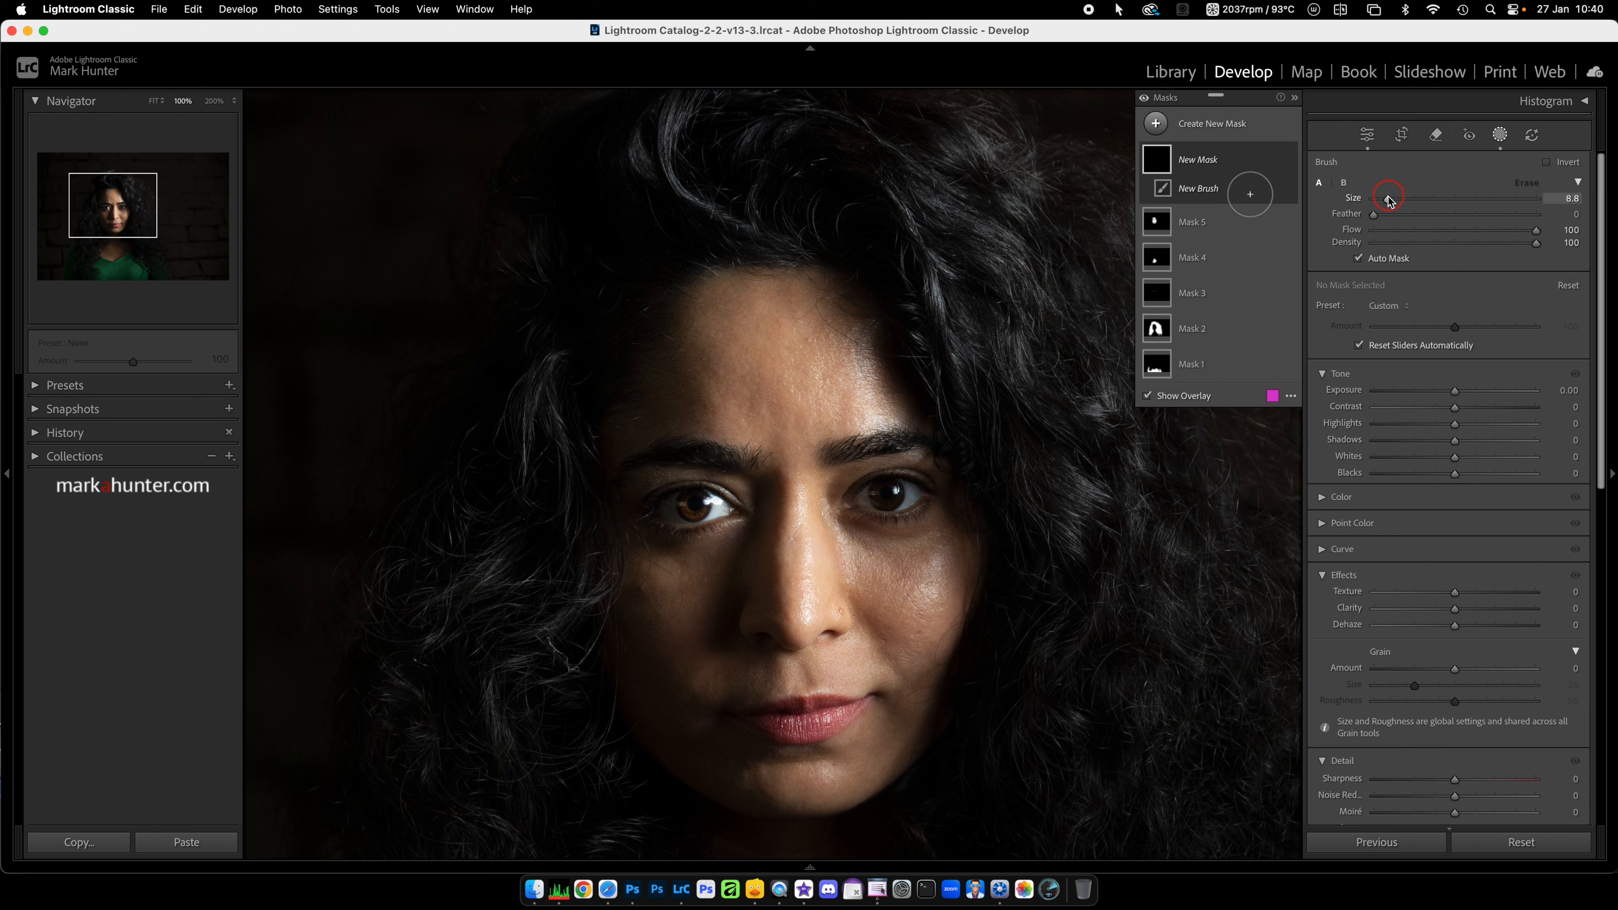
pyautogui.moveTo(1389, 201); pyautogui.dragTo(1382, 200)
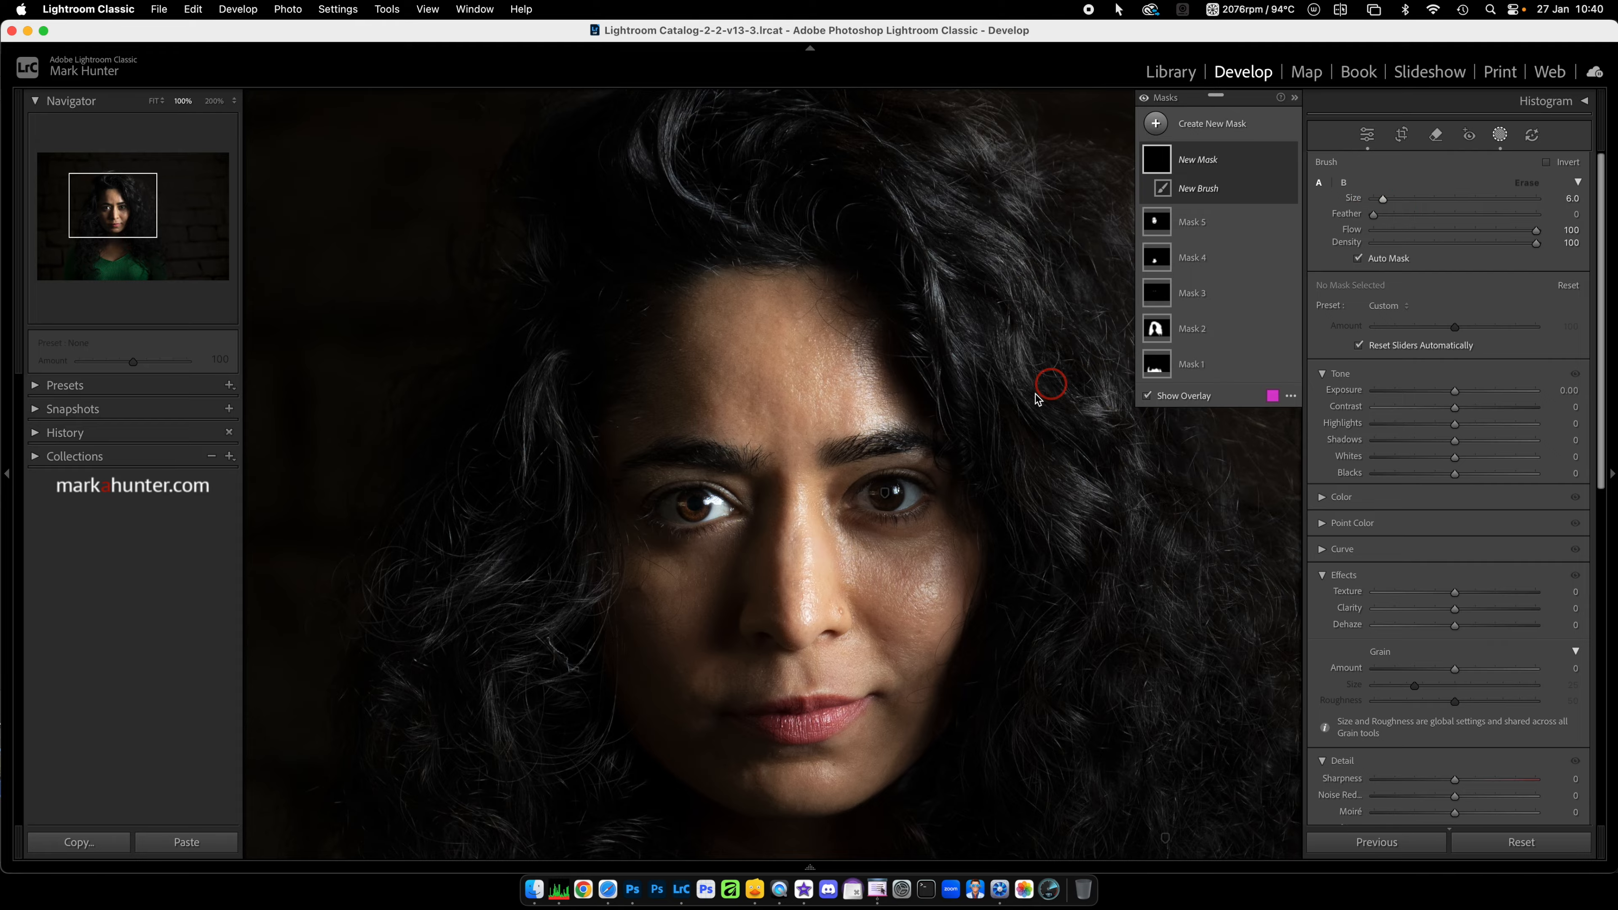
pyautogui.click(892, 490)
pyautogui.moveTo(891, 490); pyautogui.dragTo(889, 500)
# Step: Set the exposure of the brush mask on the shadowed eye to 0.96
pyautogui.click(1359, 373)
pyautogui.click(1446, 394)
pyautogui.moveTo(1457, 393); pyautogui.dragTo(1477, 392)
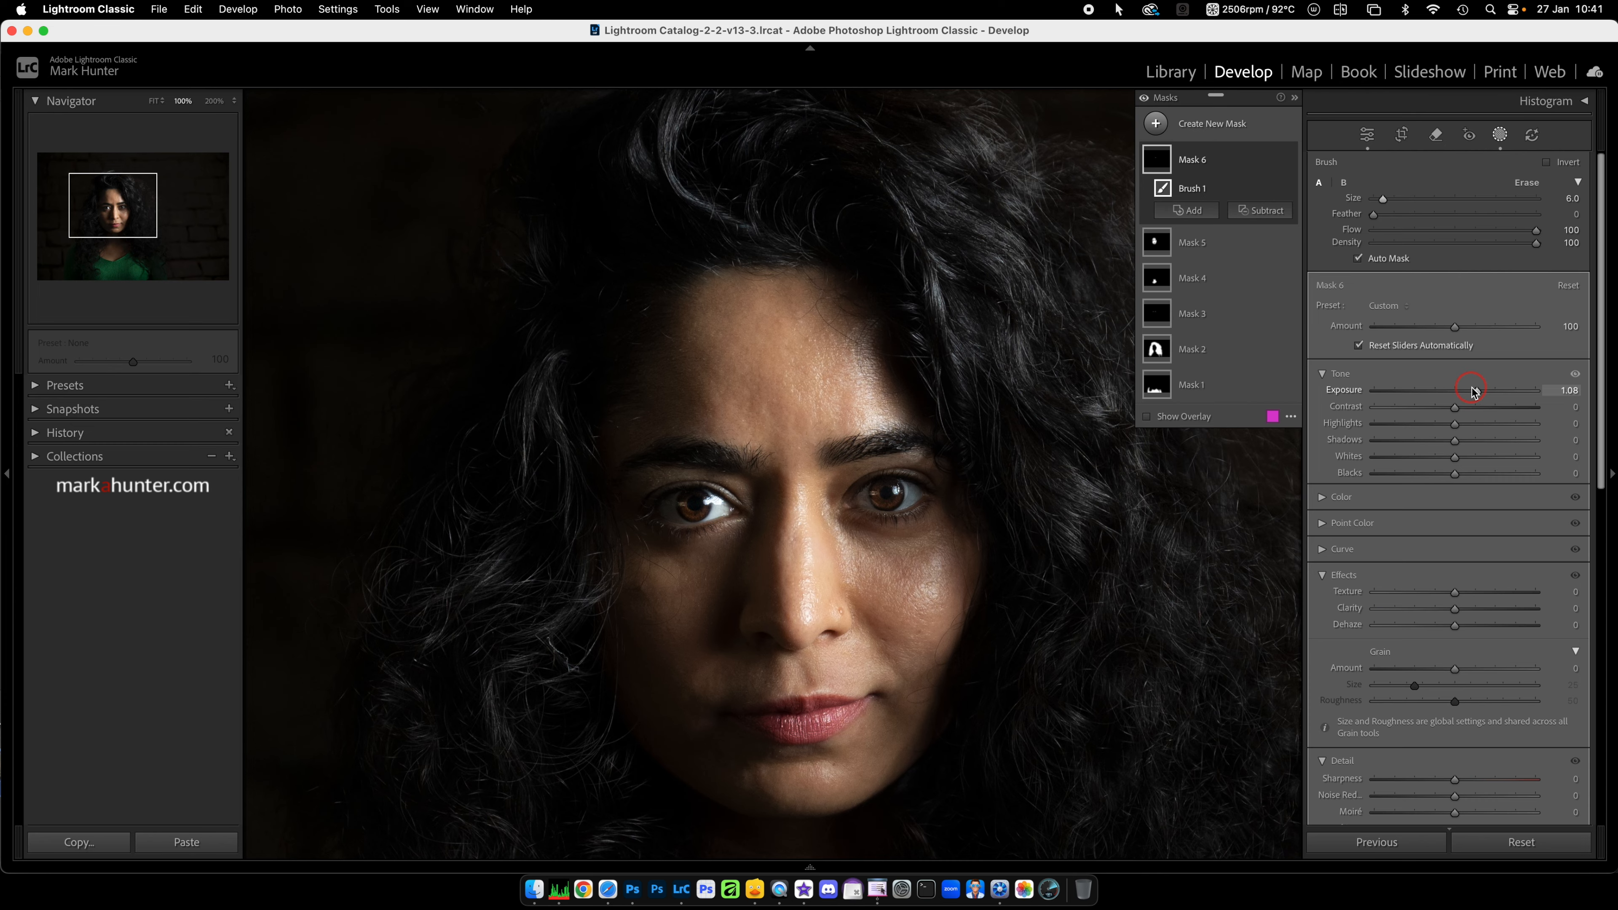
pyautogui.moveTo(1477, 392); pyautogui.dragTo(1474, 393)
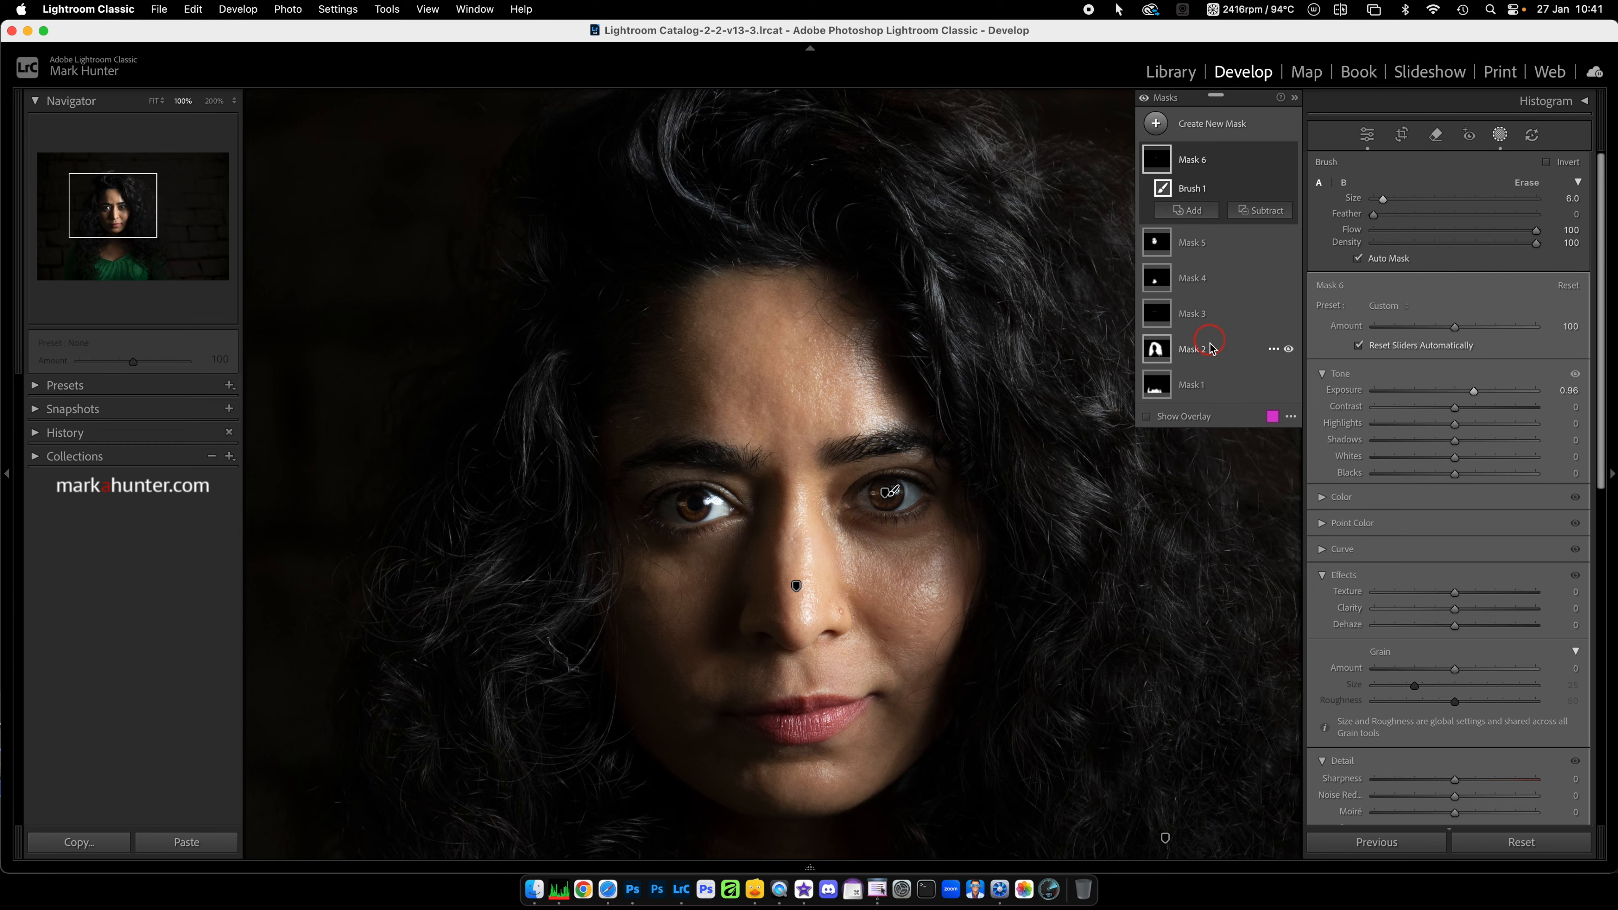
# Step: Select the Body Skin mask and set its exposure to 0.65, judging it on the whole portrait
pyautogui.click(1214, 317)
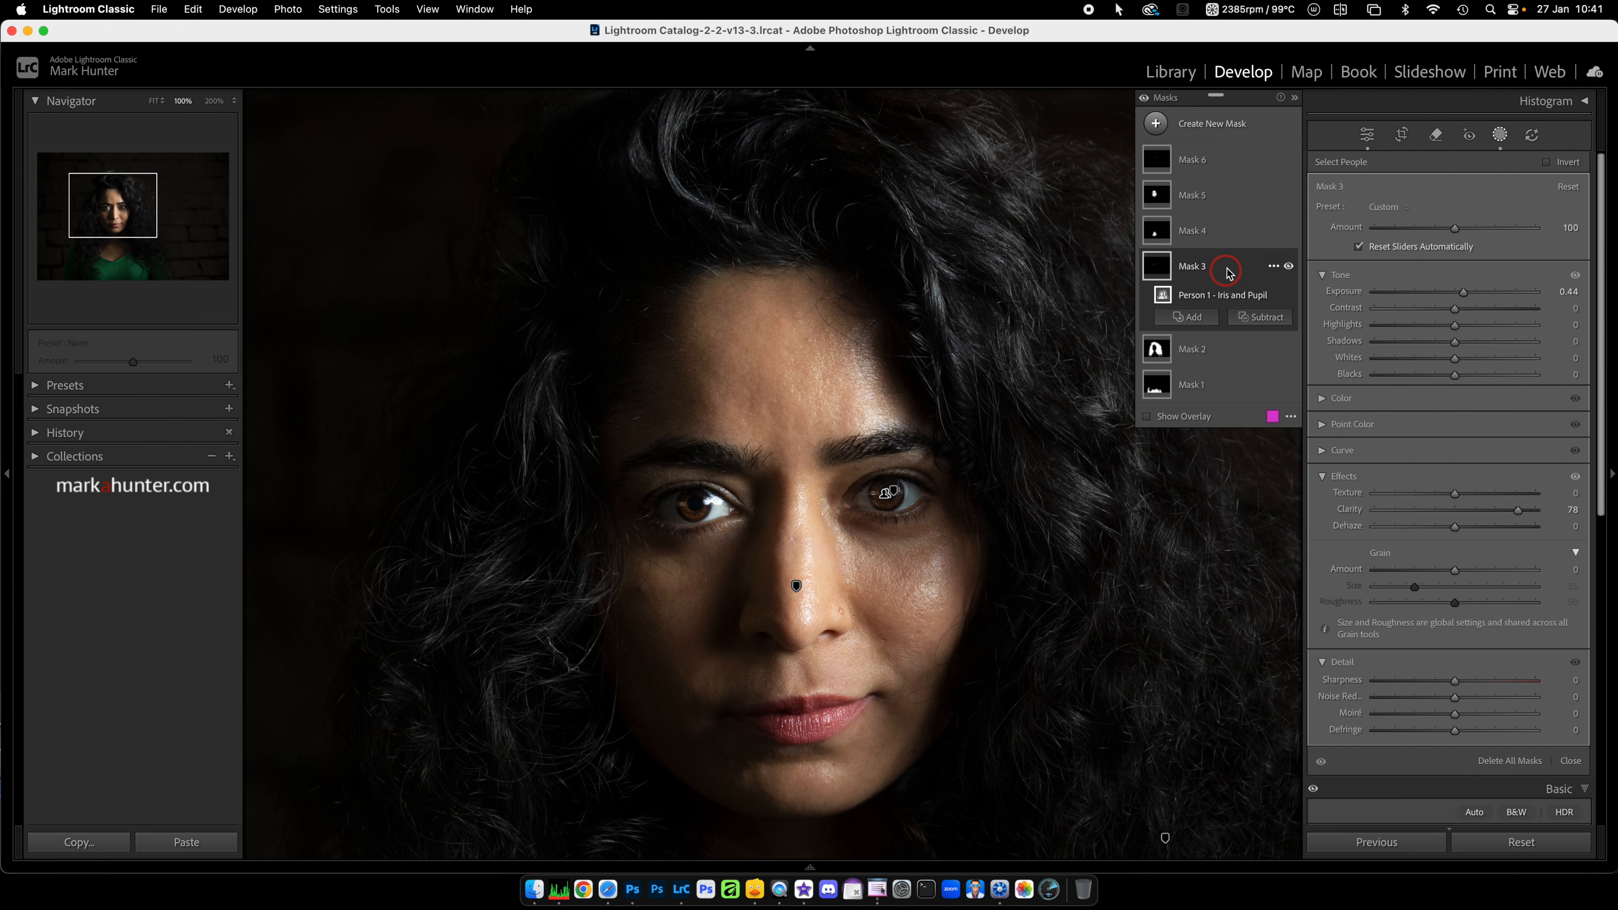
pyautogui.click(1226, 234)
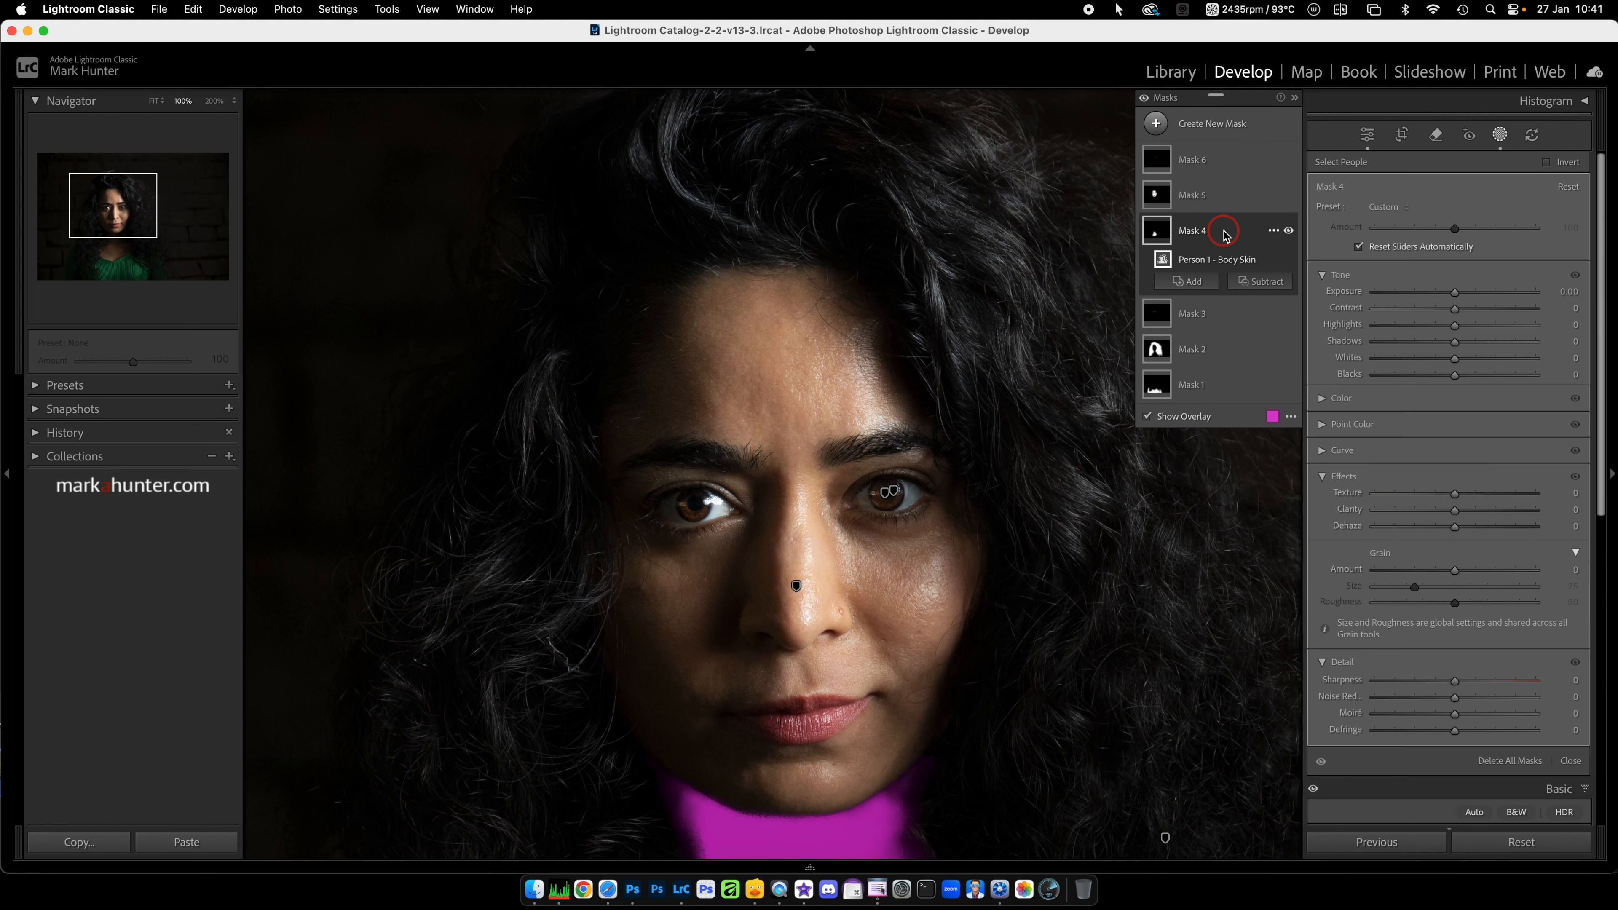
pyautogui.press('z')
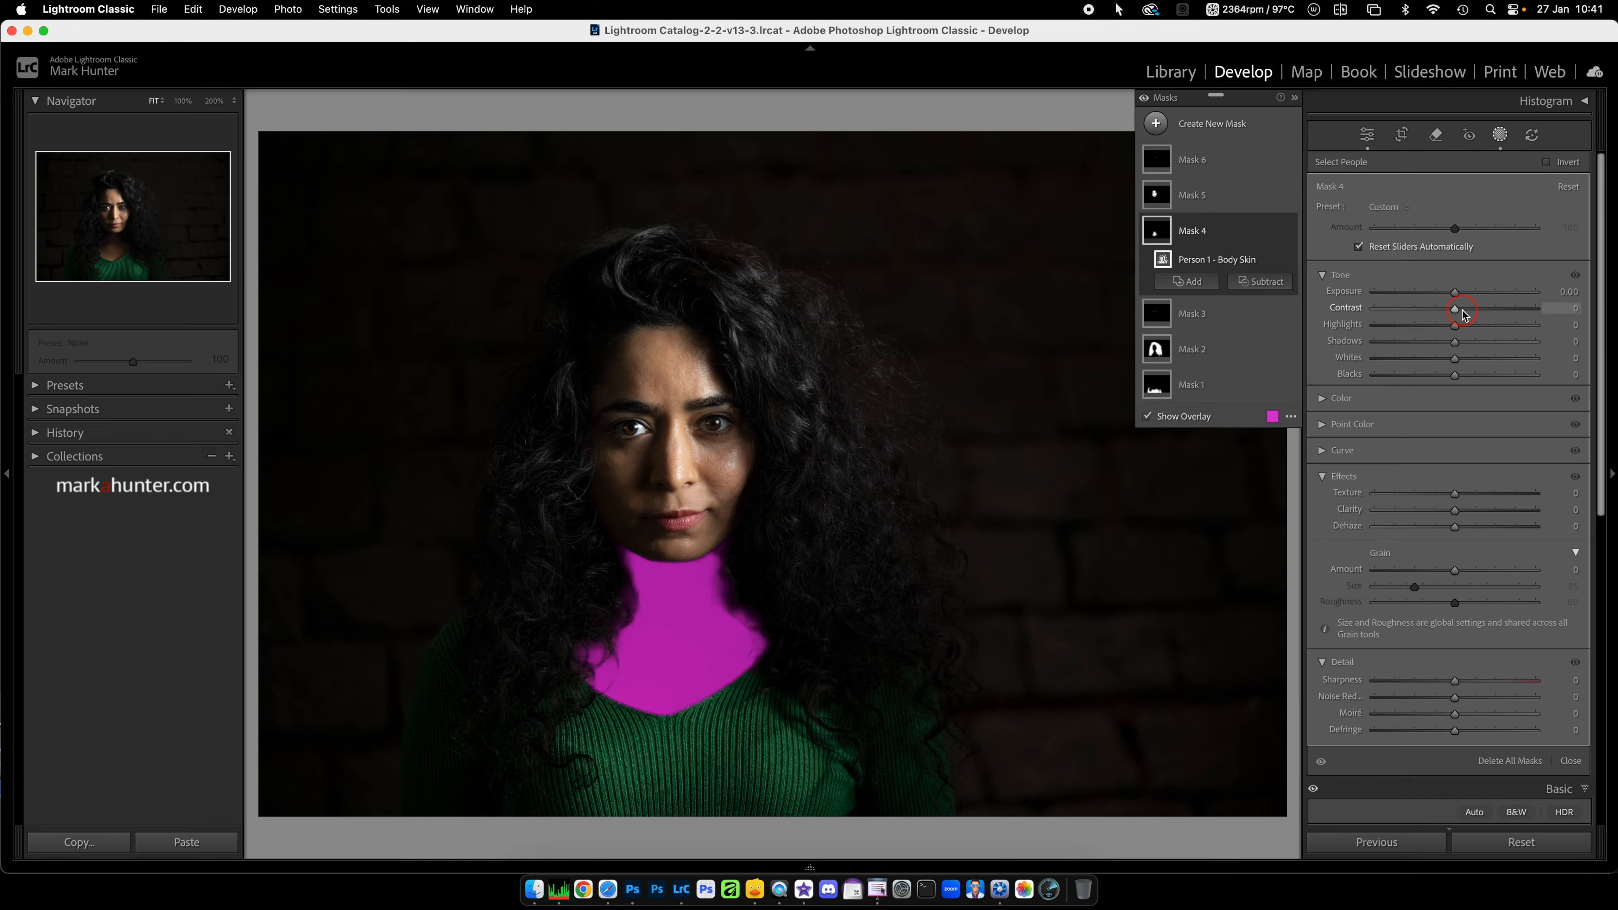
pyautogui.moveTo(1457, 295); pyautogui.dragTo(1467, 295)
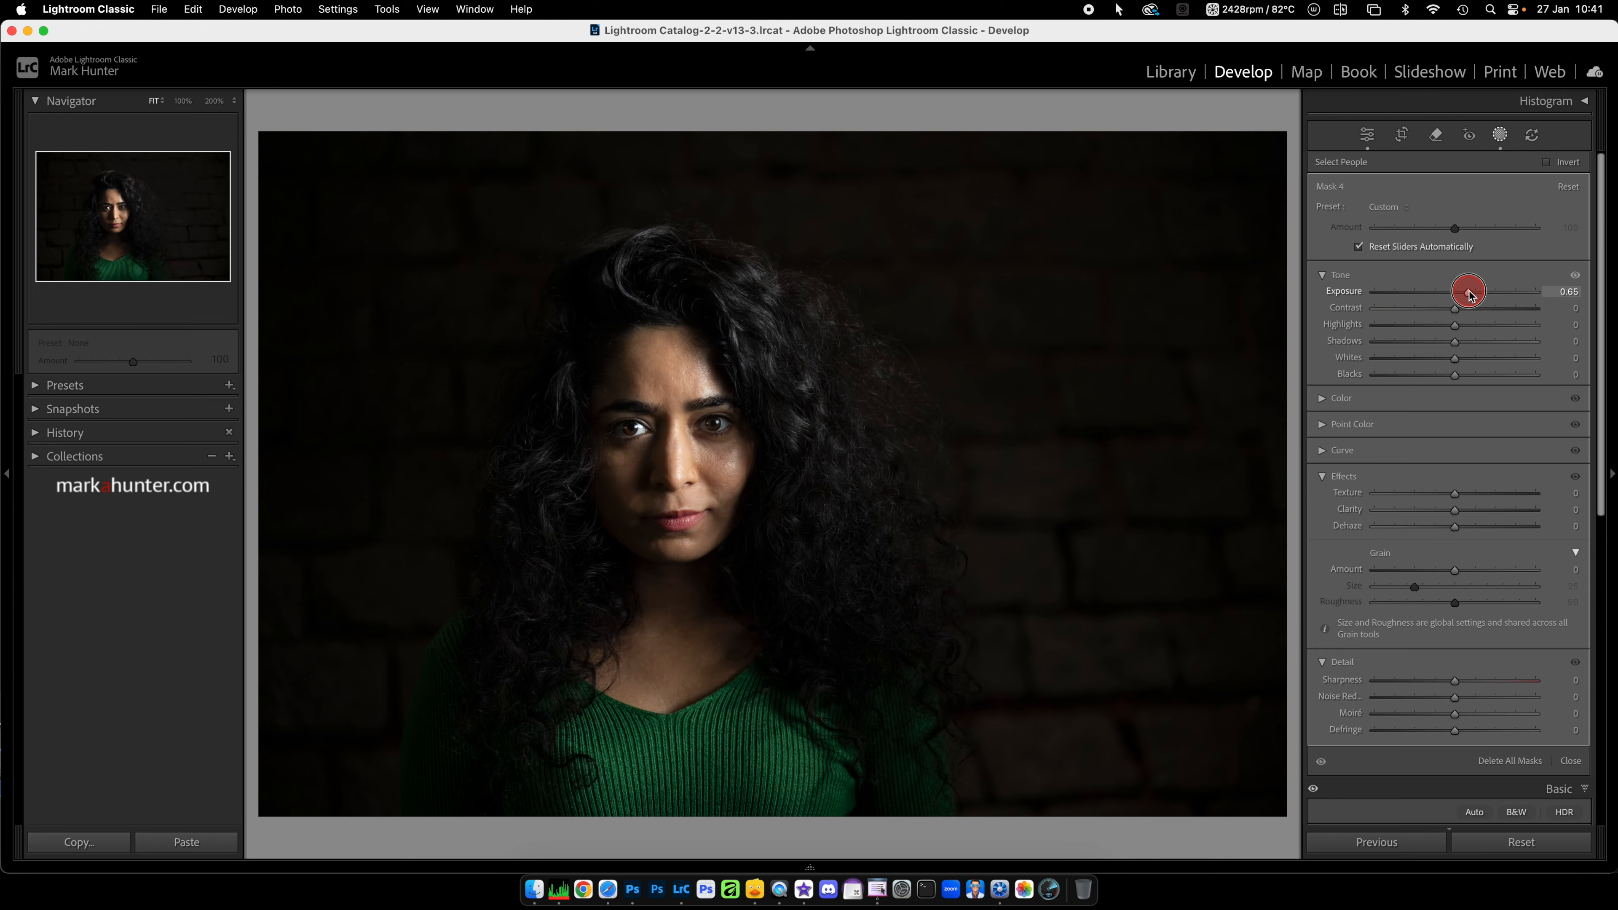
pyautogui.moveTo(1469, 293); pyautogui.dragTo(1469, 293)
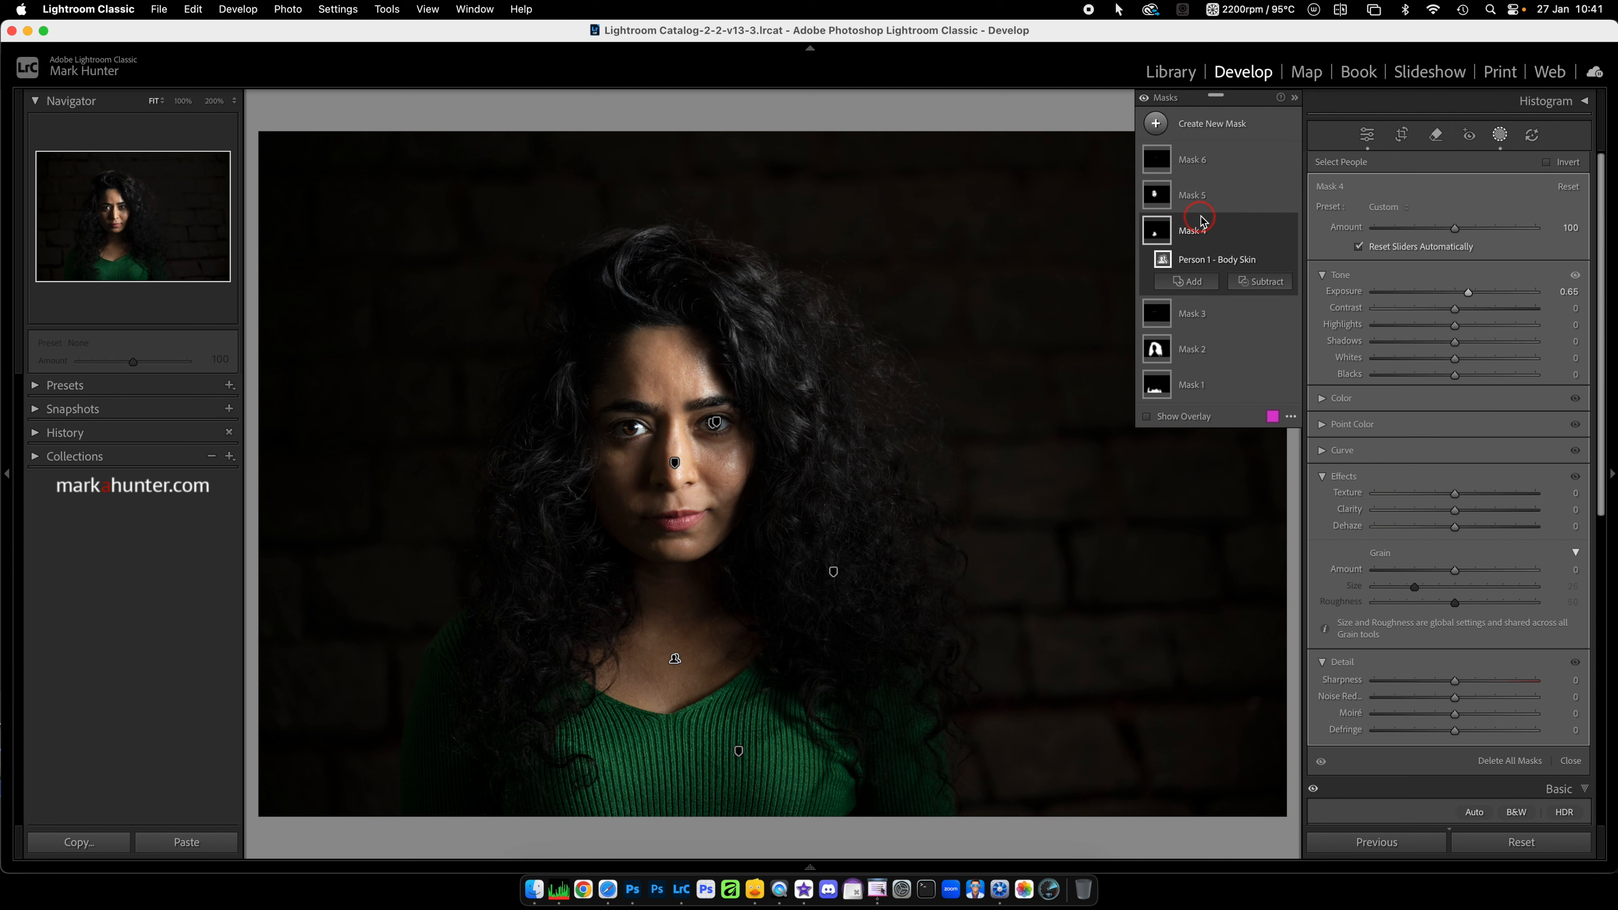
# Step: Soften the Facial Skin mask by trying its texture at -100 and easing it partway back, and close masking
pyautogui.click(1218, 200)
pyautogui.press('o')
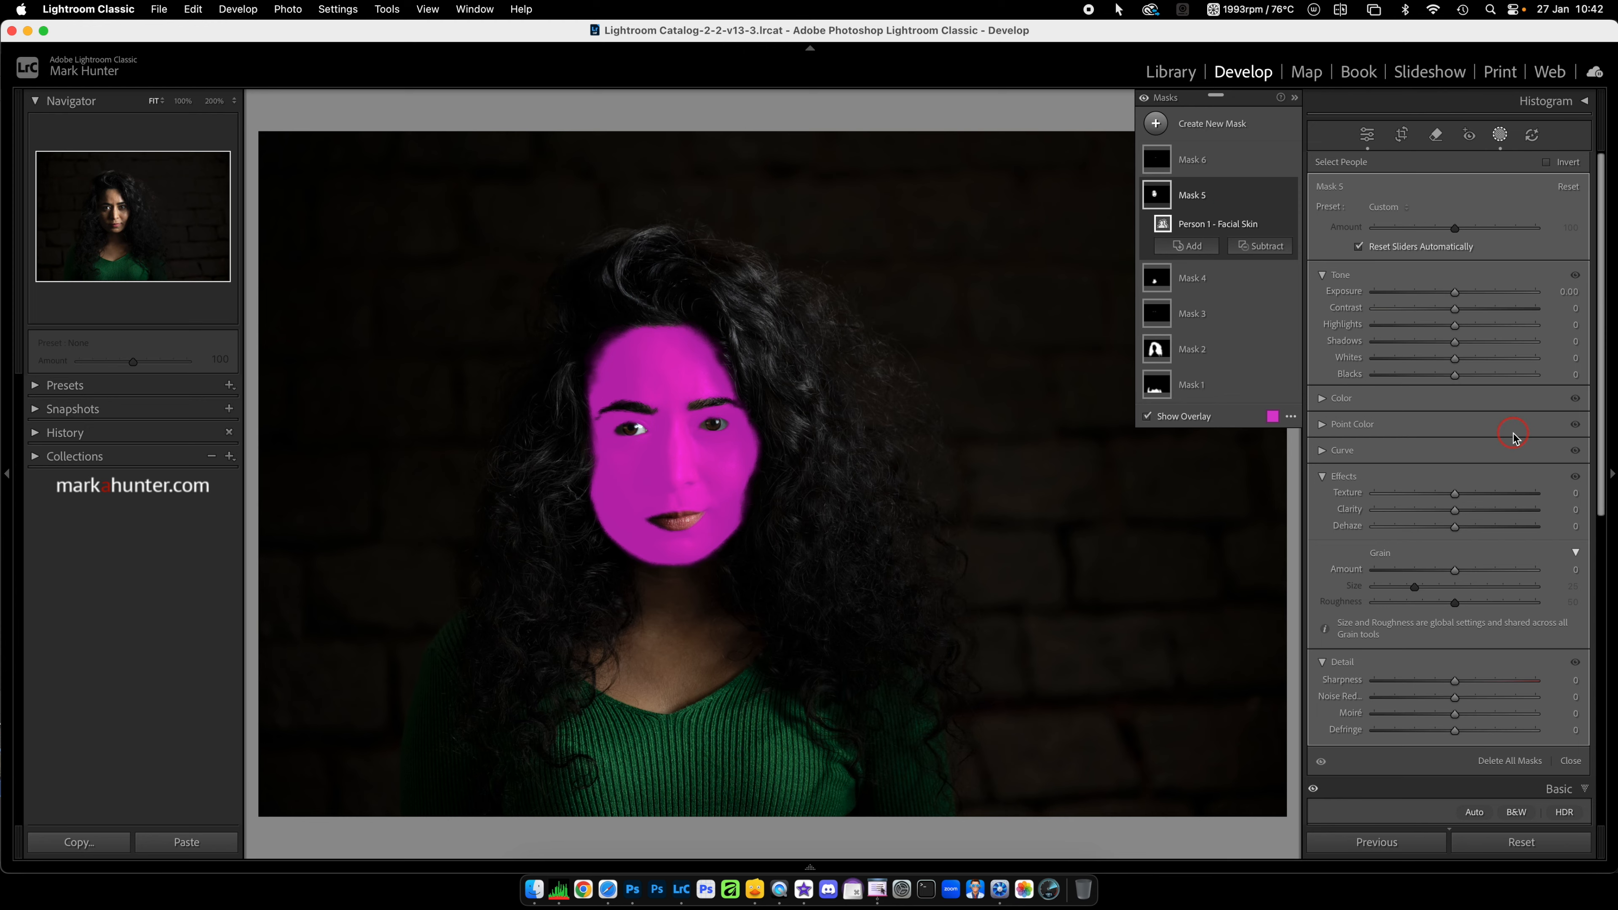
pyautogui.click(1456, 495)
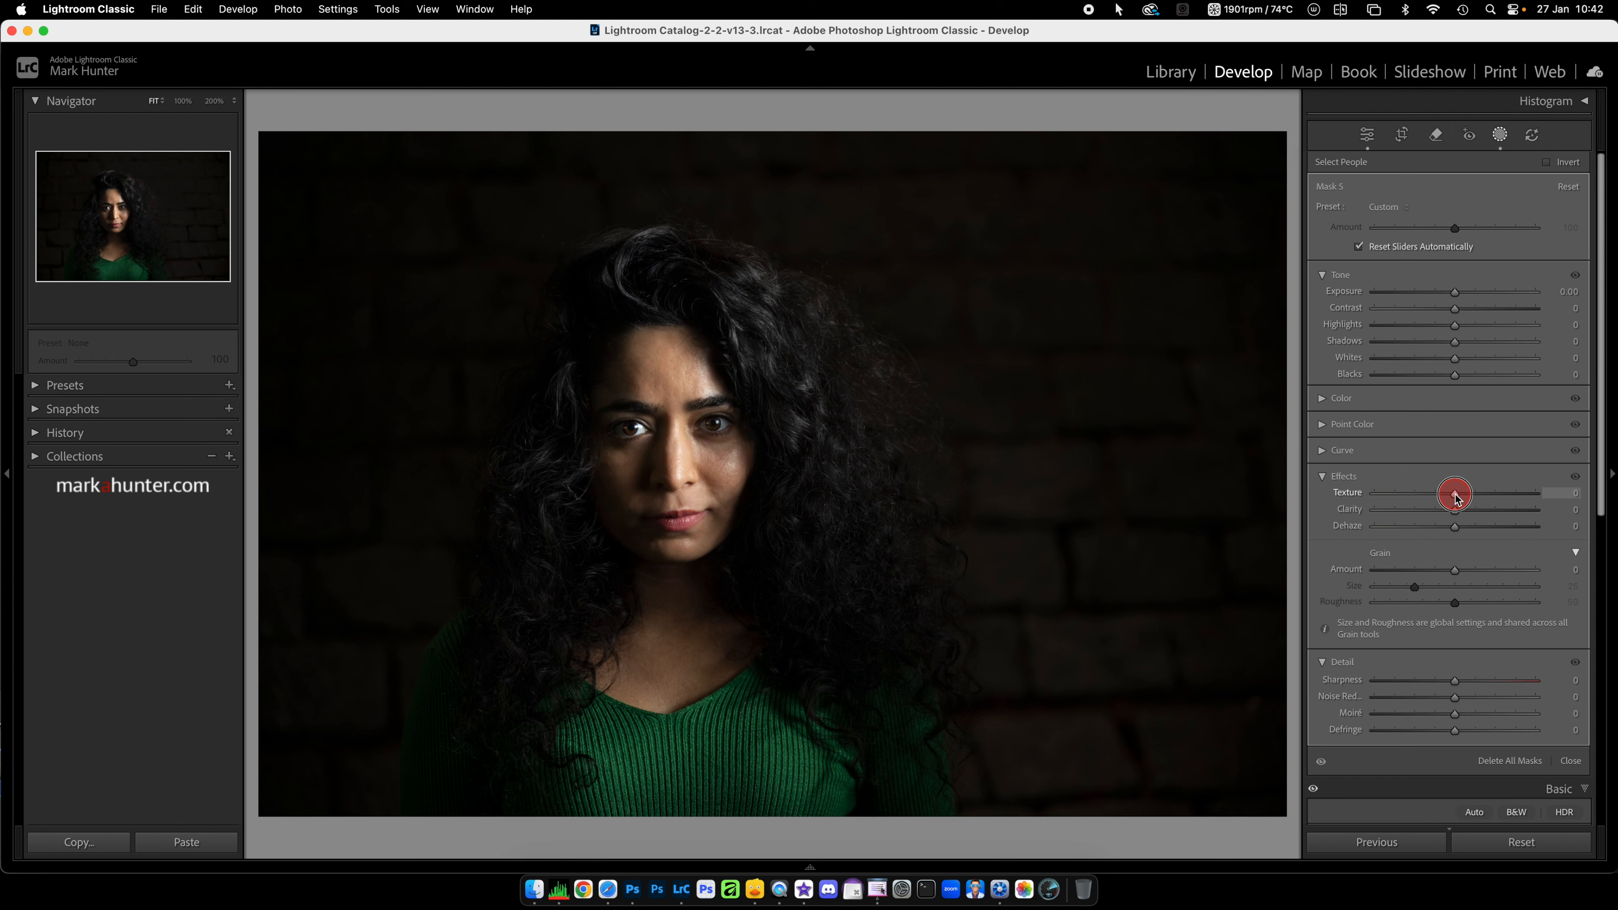
pyautogui.moveTo(1458, 497); pyautogui.dragTo(1355, 503)
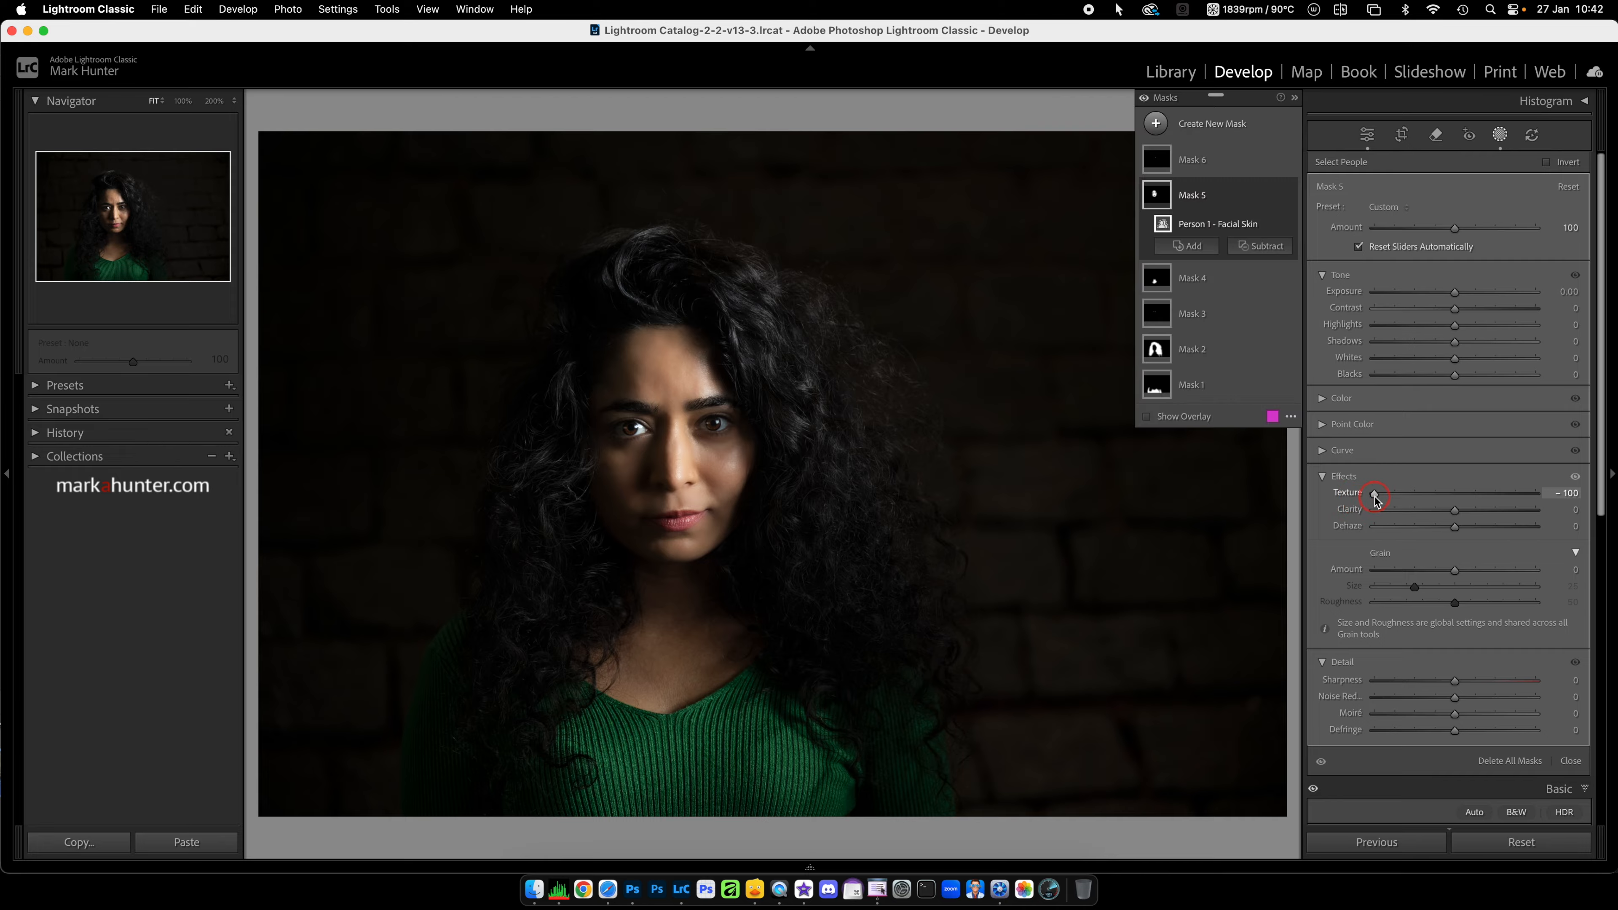
pyautogui.moveTo(1374, 495); pyautogui.dragTo(1425, 504)
pyautogui.click(1501, 136)
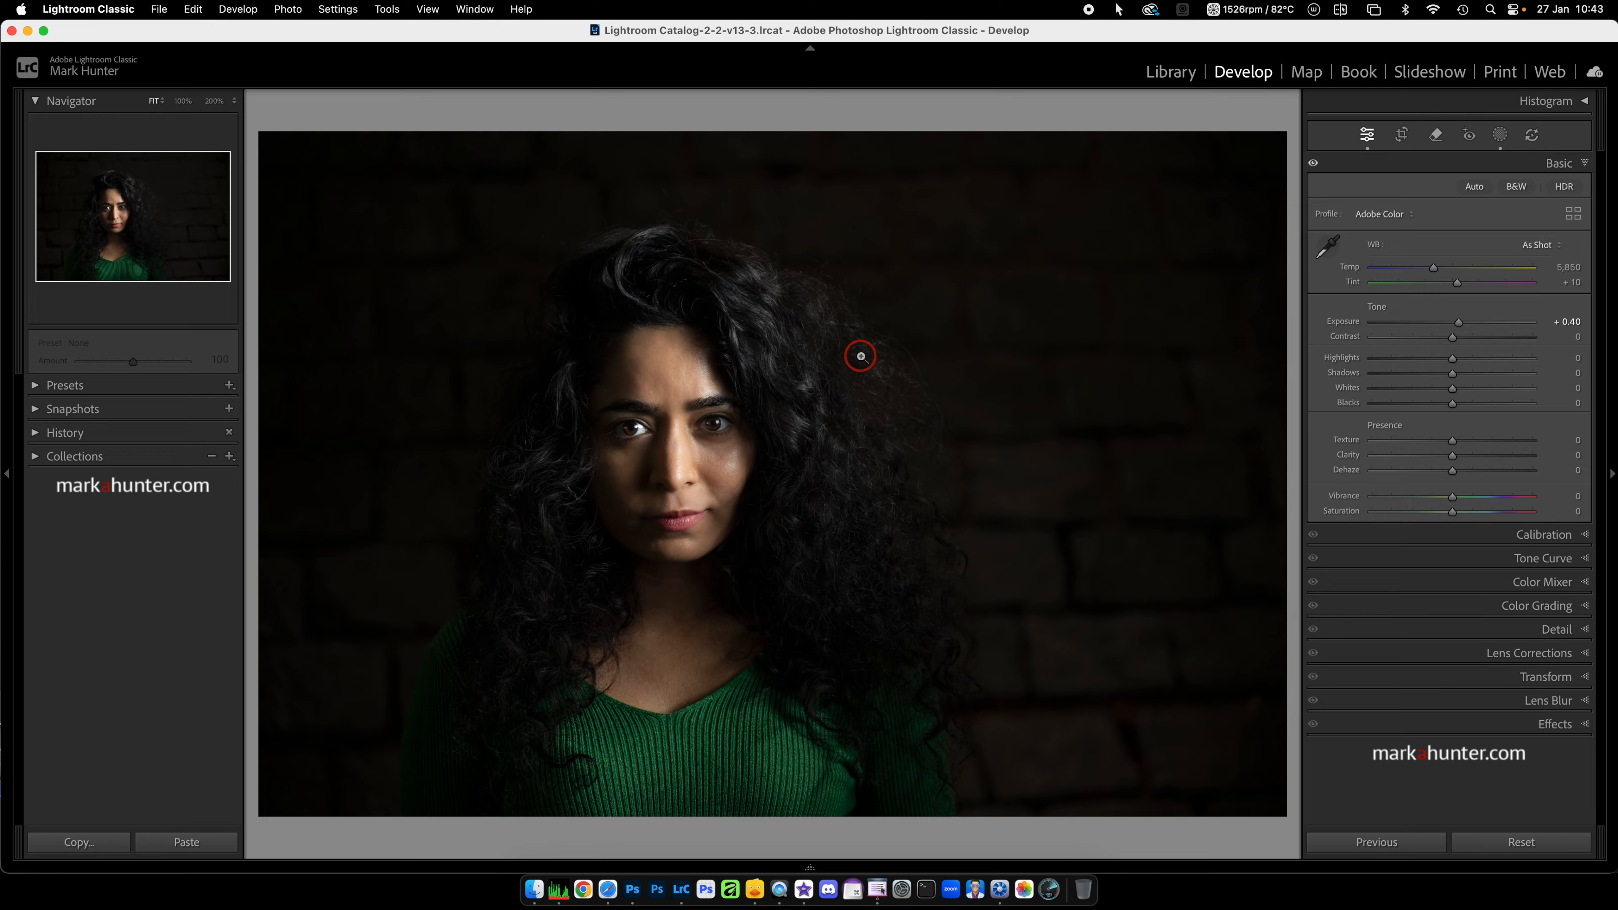
# Step: Open the photo of the woman posing on the steps and create an Objects mask by brushing over her whole figure
pyautogui.press('g')
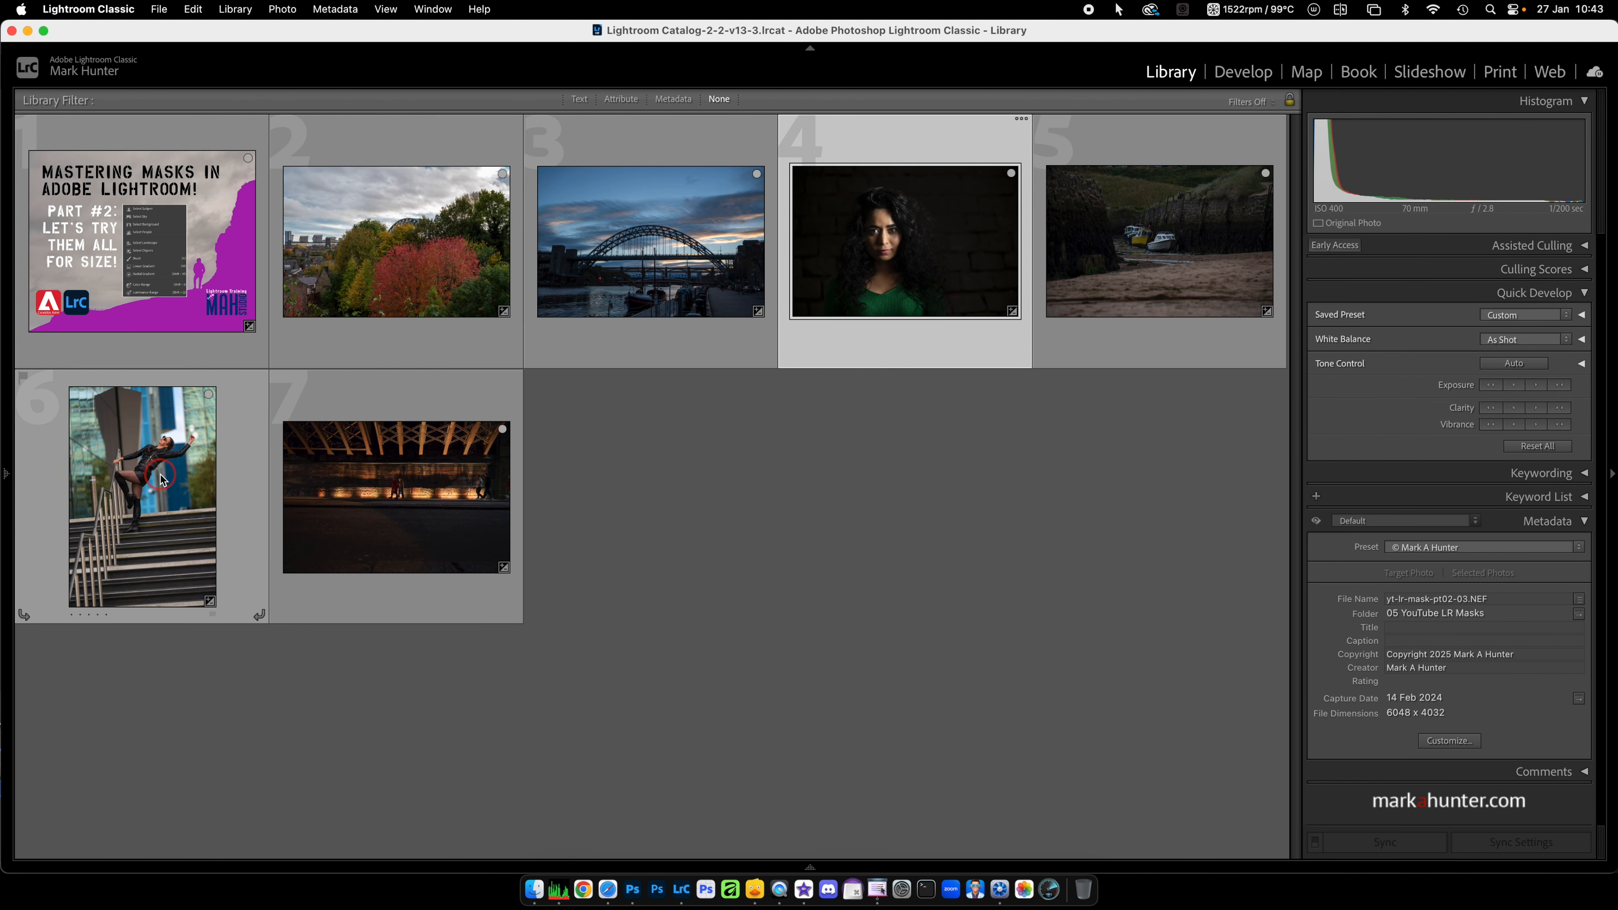
pyautogui.click(167, 496)
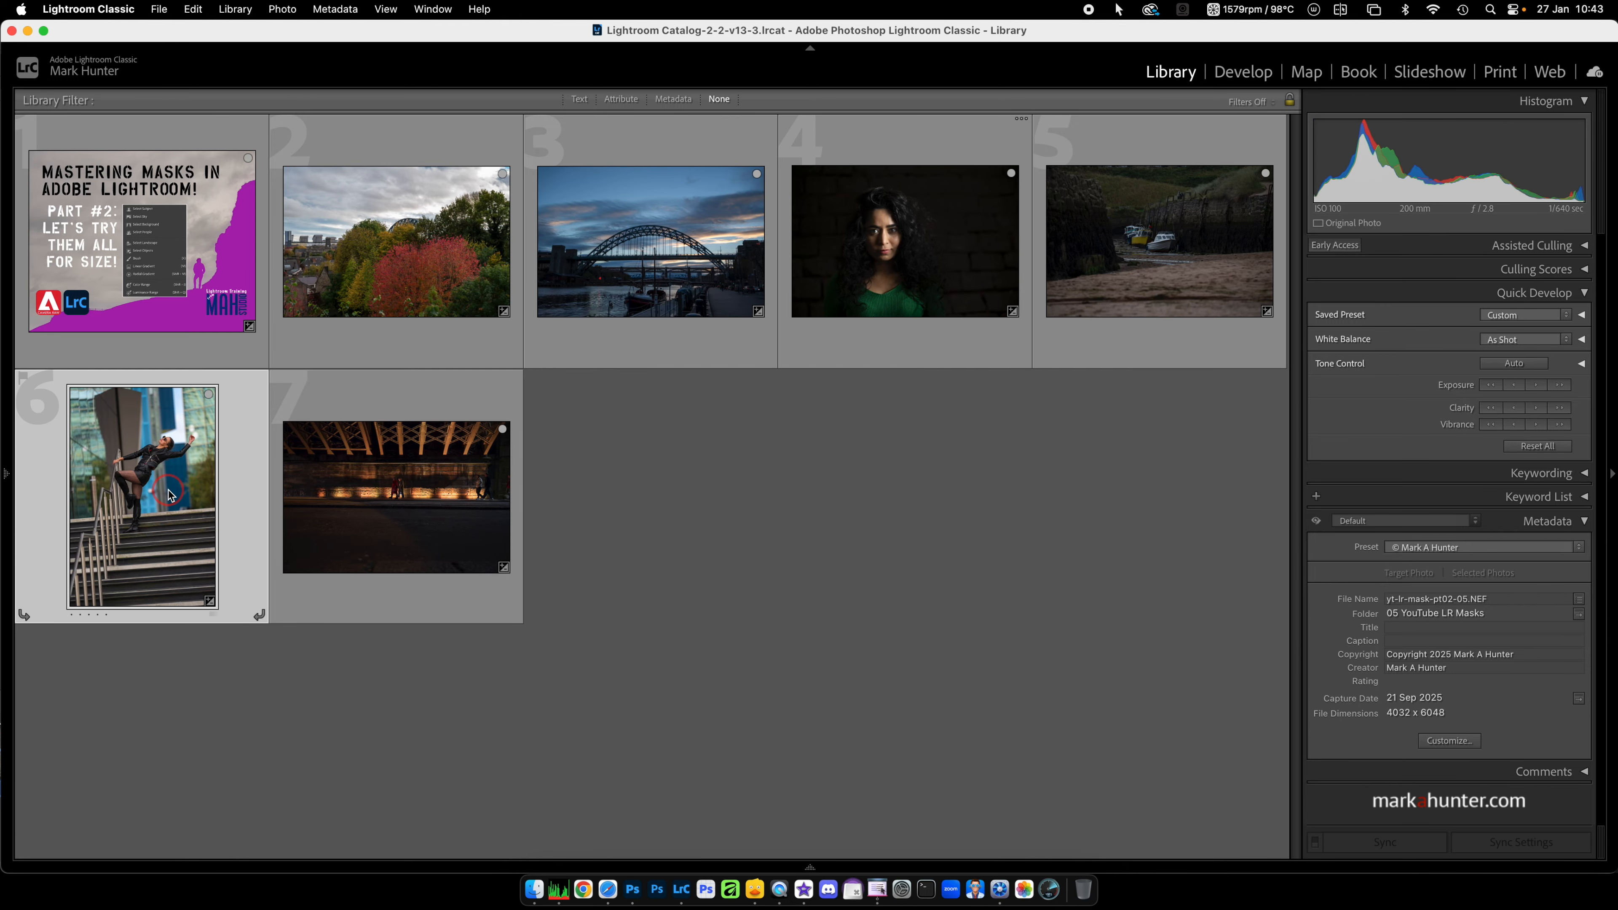
pyautogui.press('d')
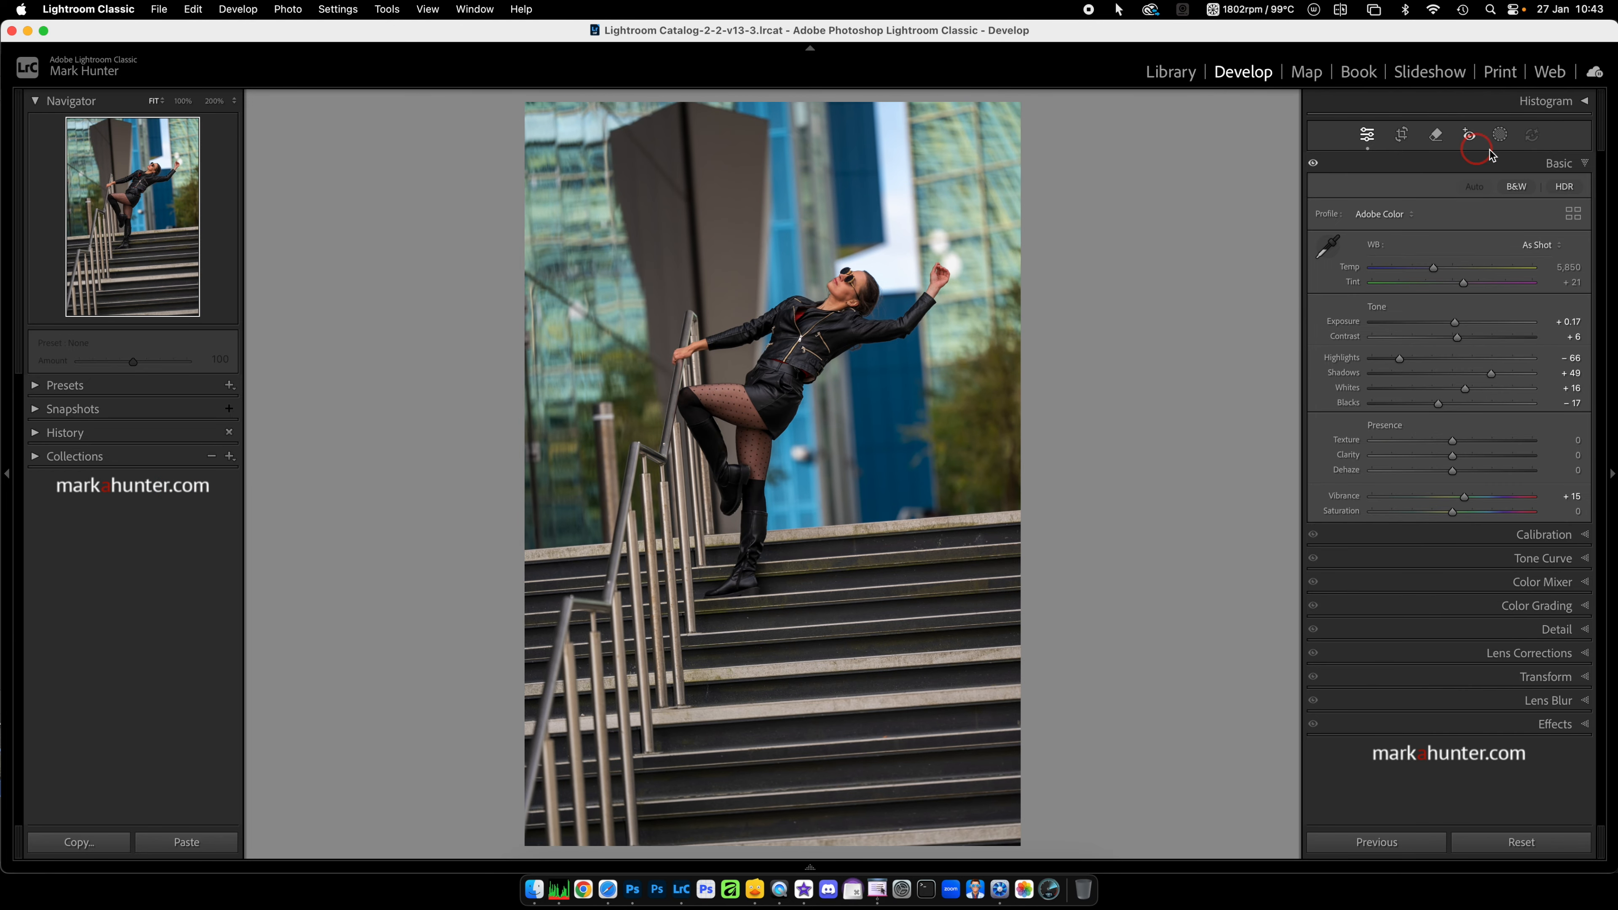
pyautogui.click(1500, 135)
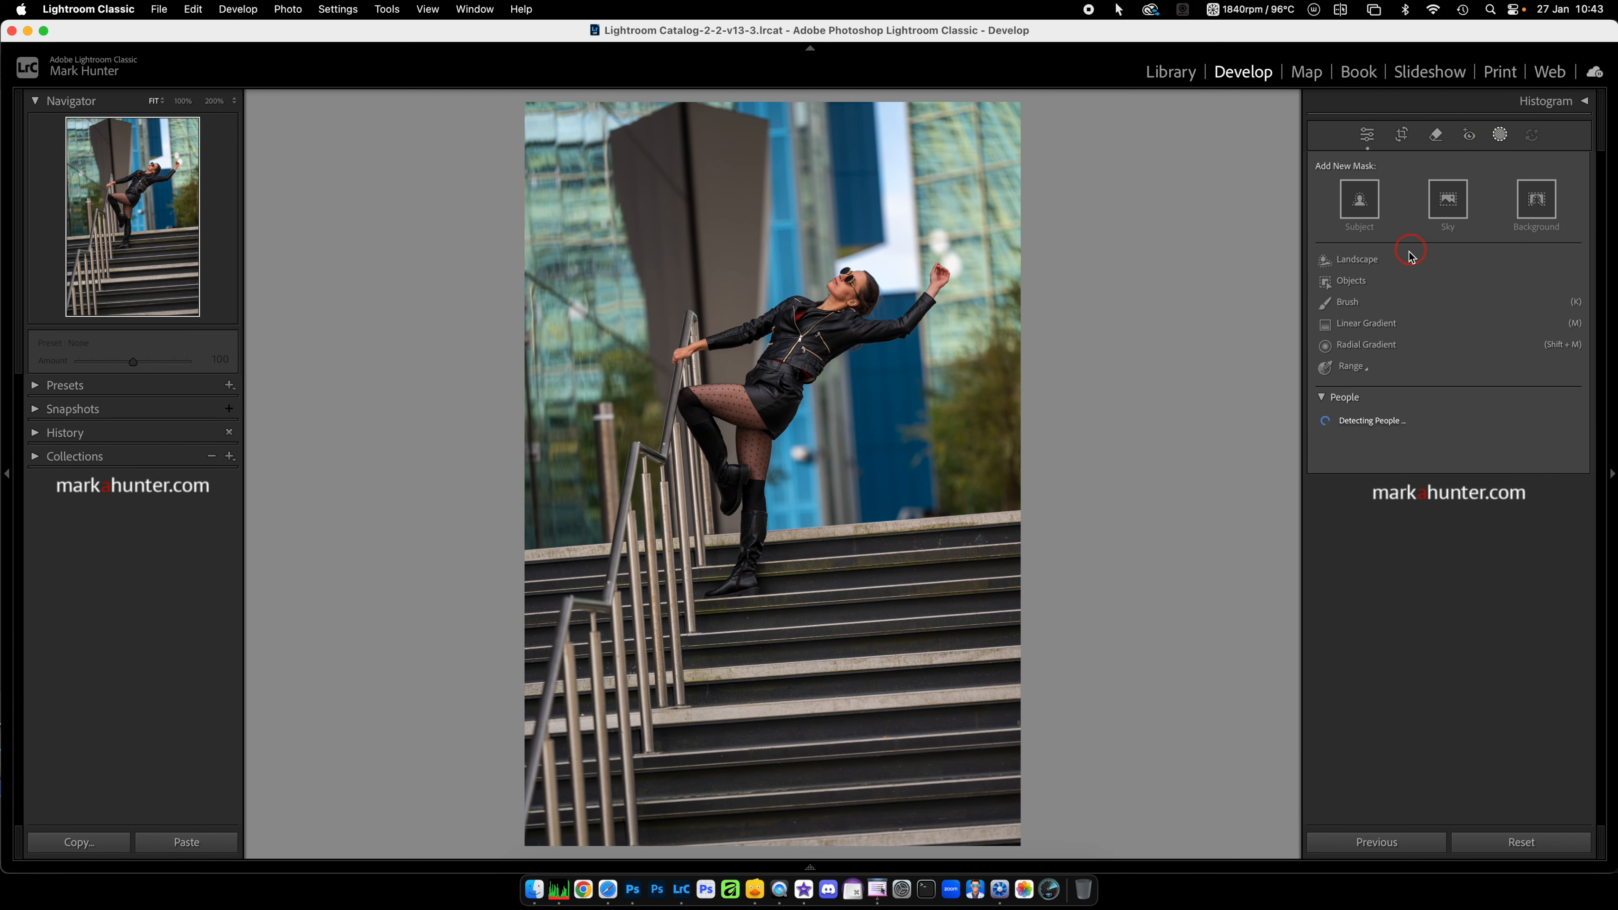
pyautogui.click(1363, 285)
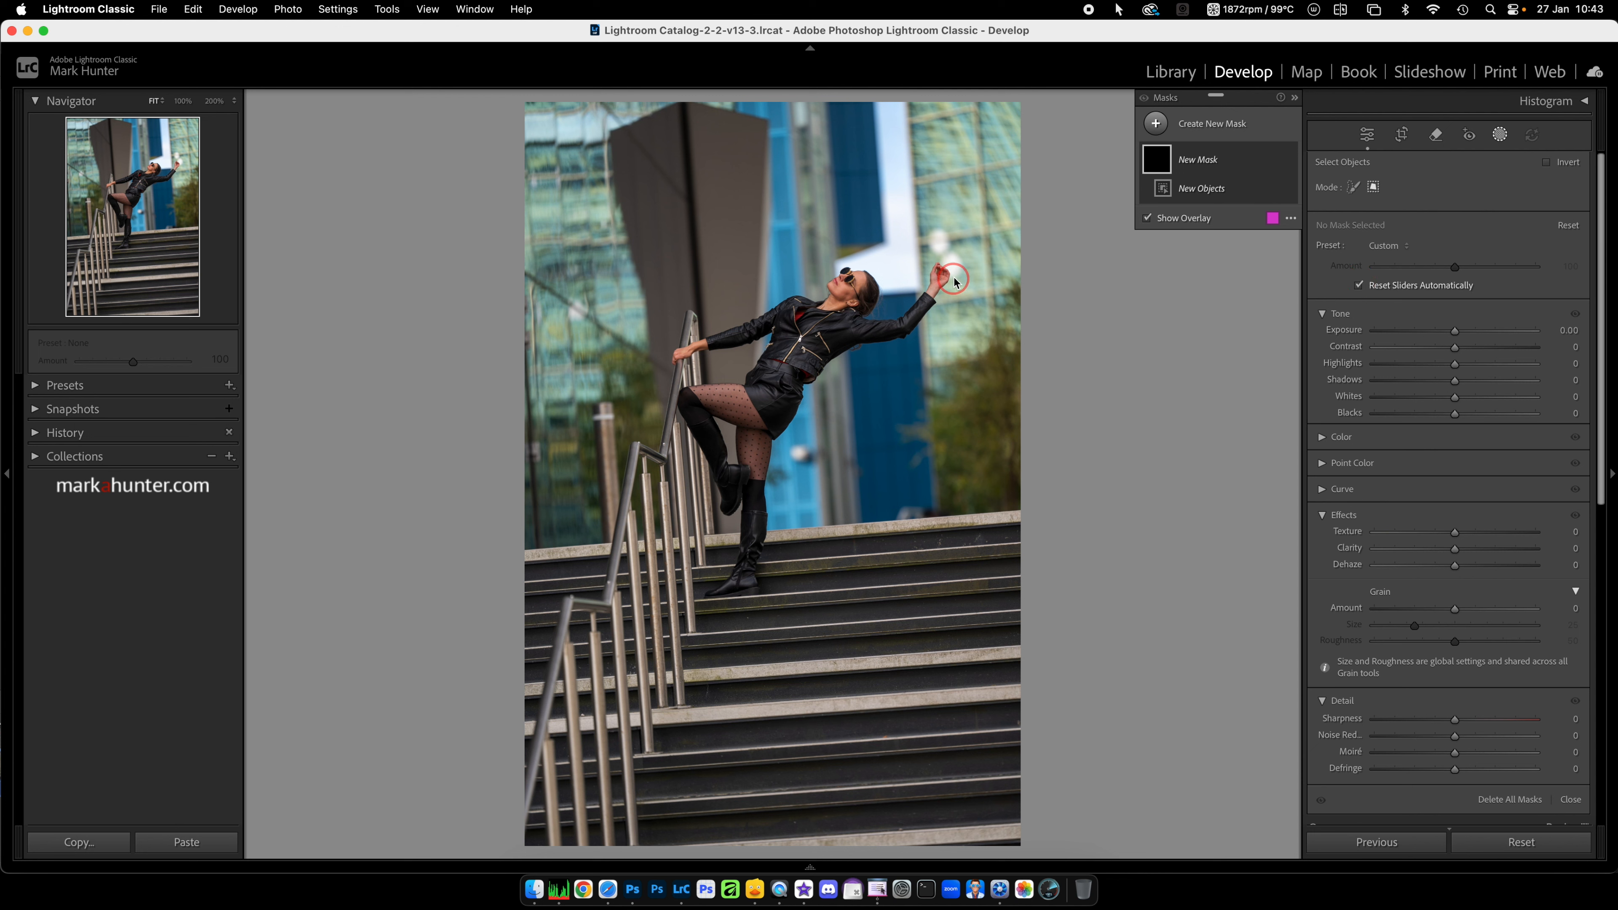
pyautogui.click(1355, 188)
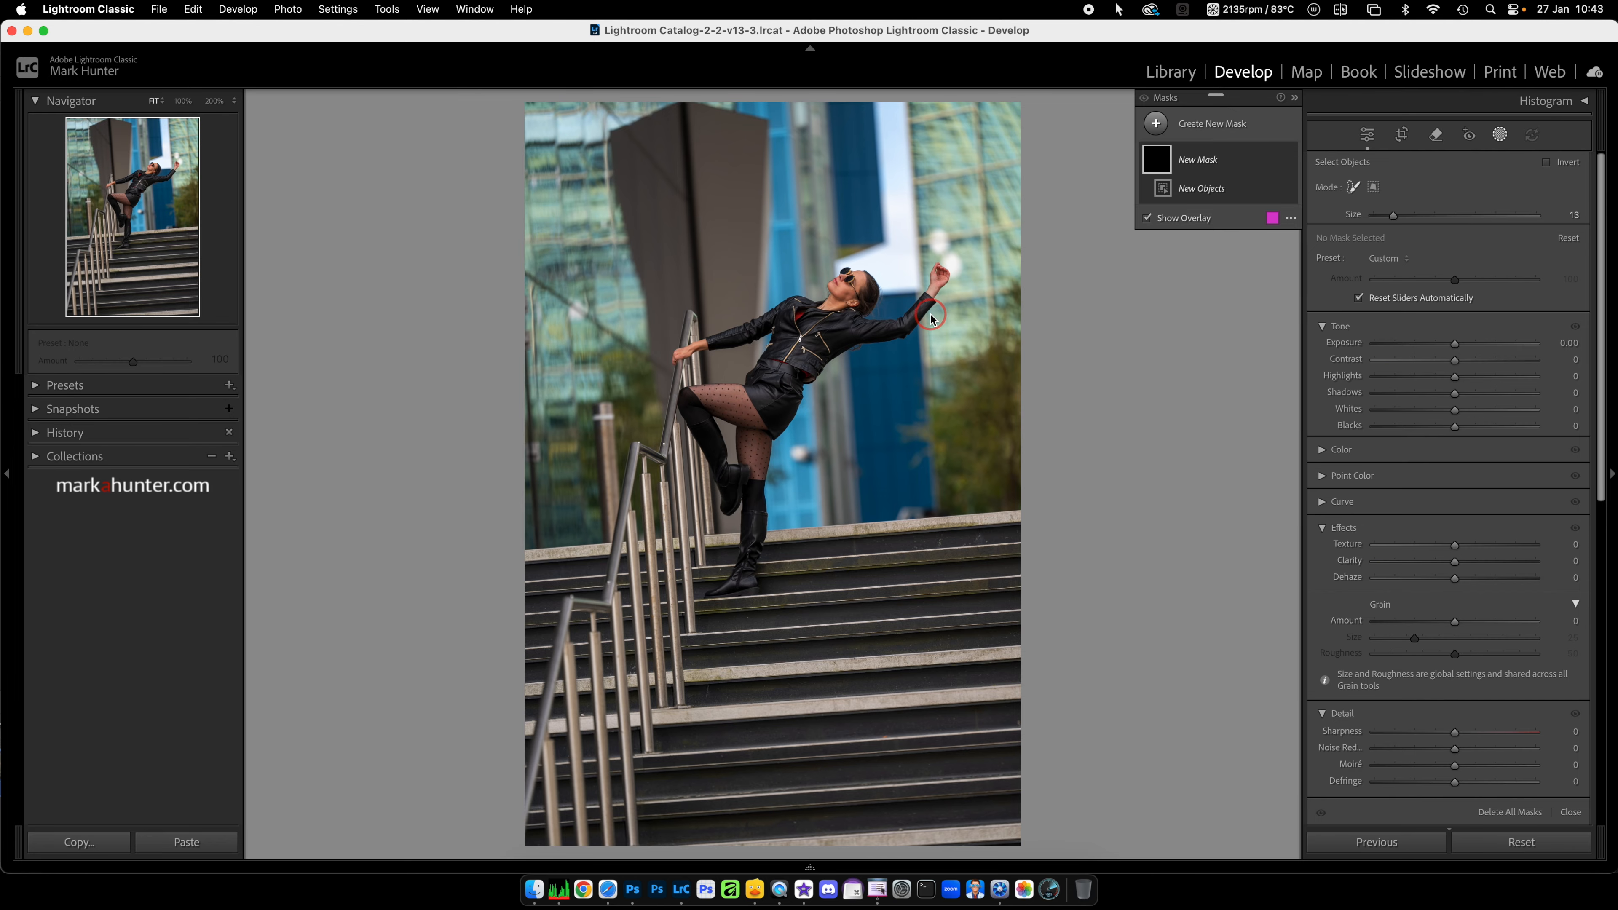
pyautogui.moveTo(937, 275)
pyautogui.mouseDown()
pyautogui.moveTo(871, 333)
pyautogui.moveTo(866, 287)
pyautogui.moveTo(713, 355)
pyautogui.moveTo(824, 328)
pyautogui.moveTo(781, 408)
pyautogui.moveTo(713, 391)
pyautogui.moveTo(761, 397)
pyautogui.moveTo(730, 628)
pyautogui.moveTo(746, 596)
pyautogui.mouseUp()
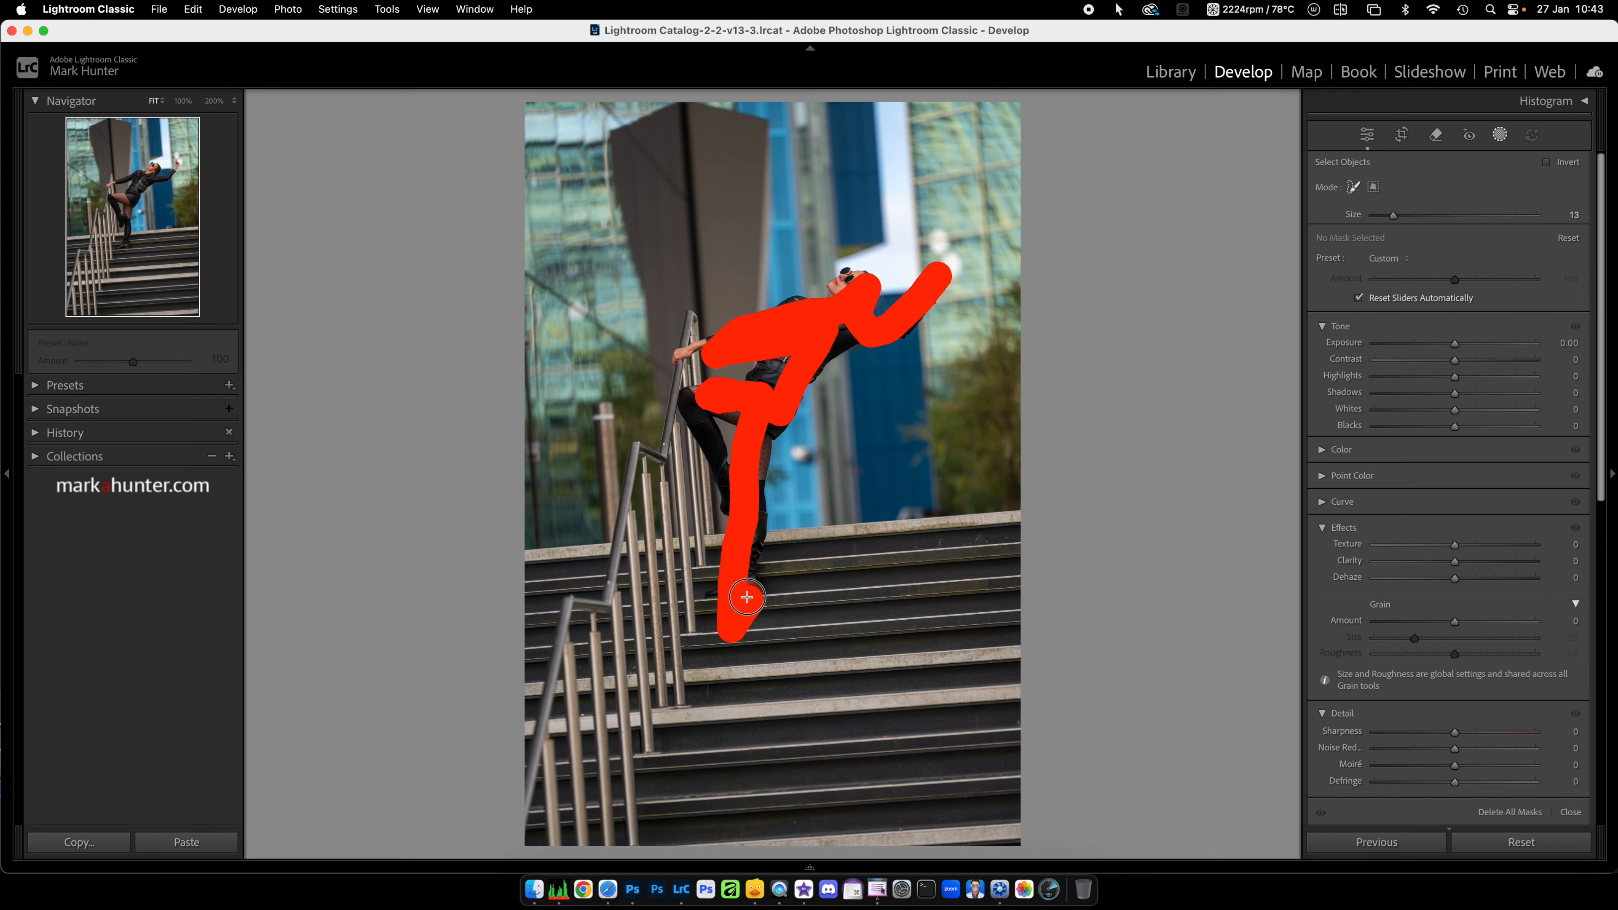
pyautogui.moveTo(746, 597); pyautogui.dragTo(746, 597)
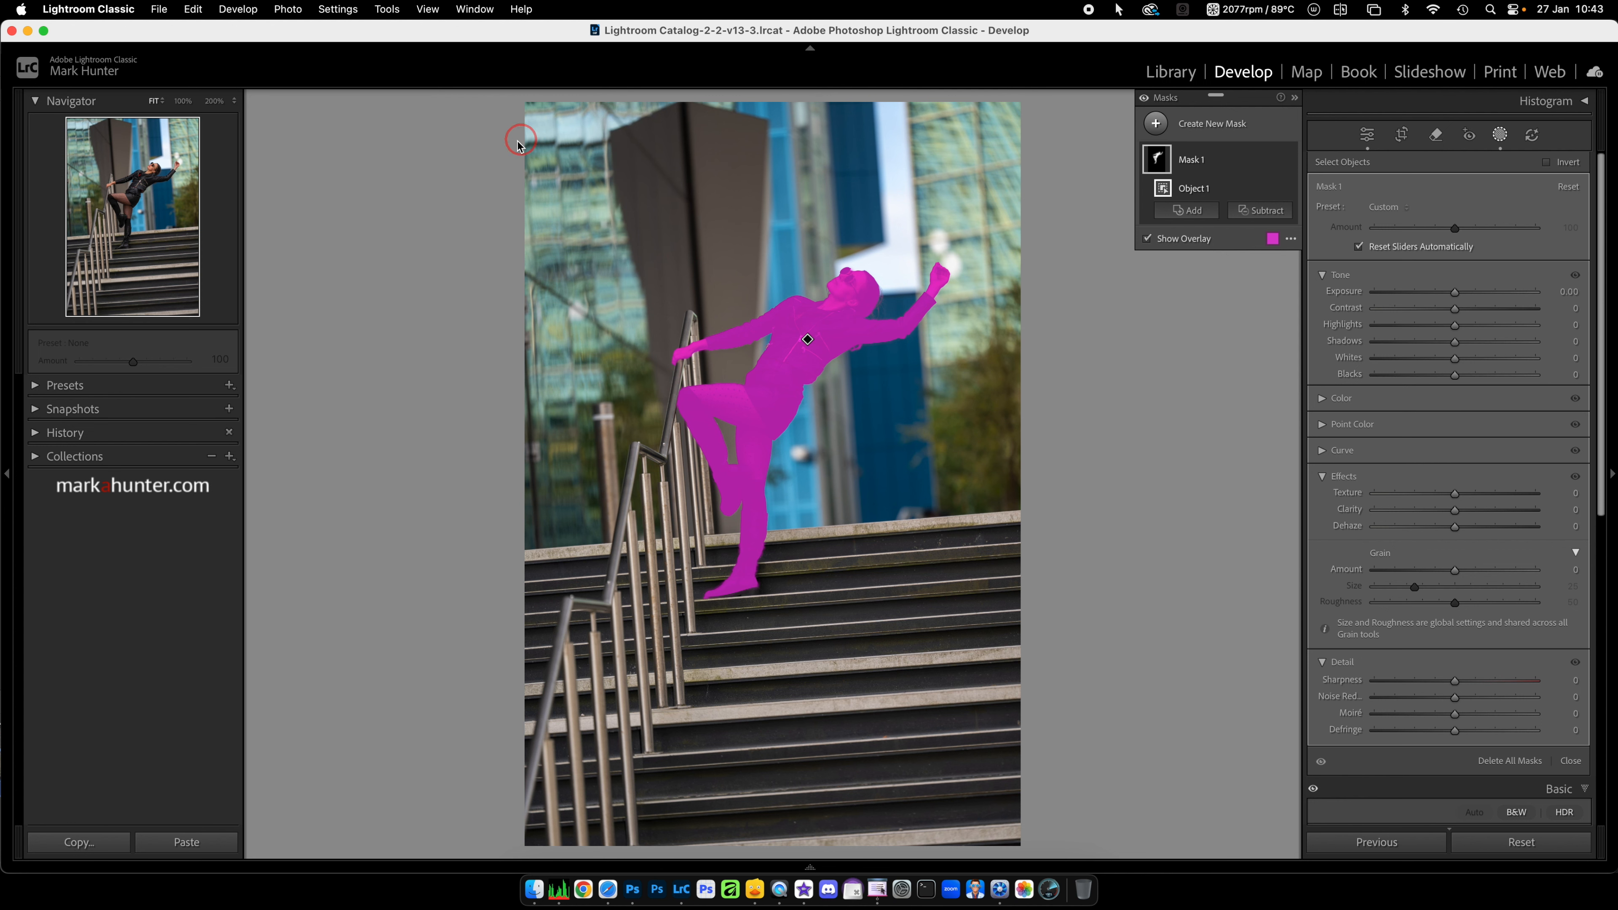
# Step: Check the object mask's edges at 200% and set its clarity to 96
pyautogui.click(214, 101)
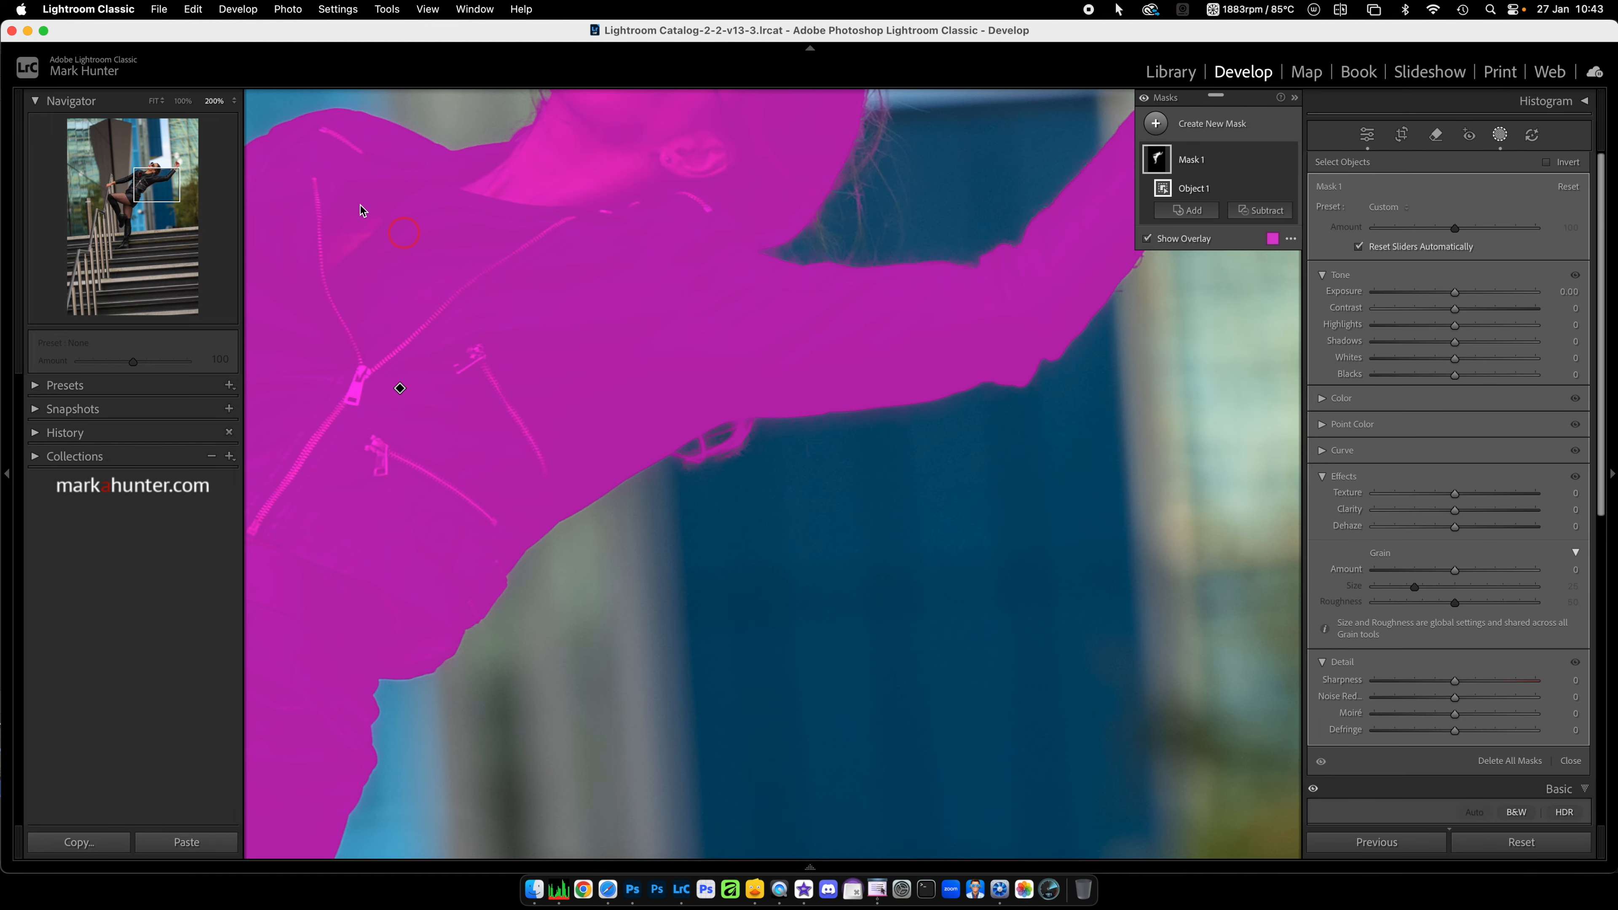
pyautogui.click(153, 102)
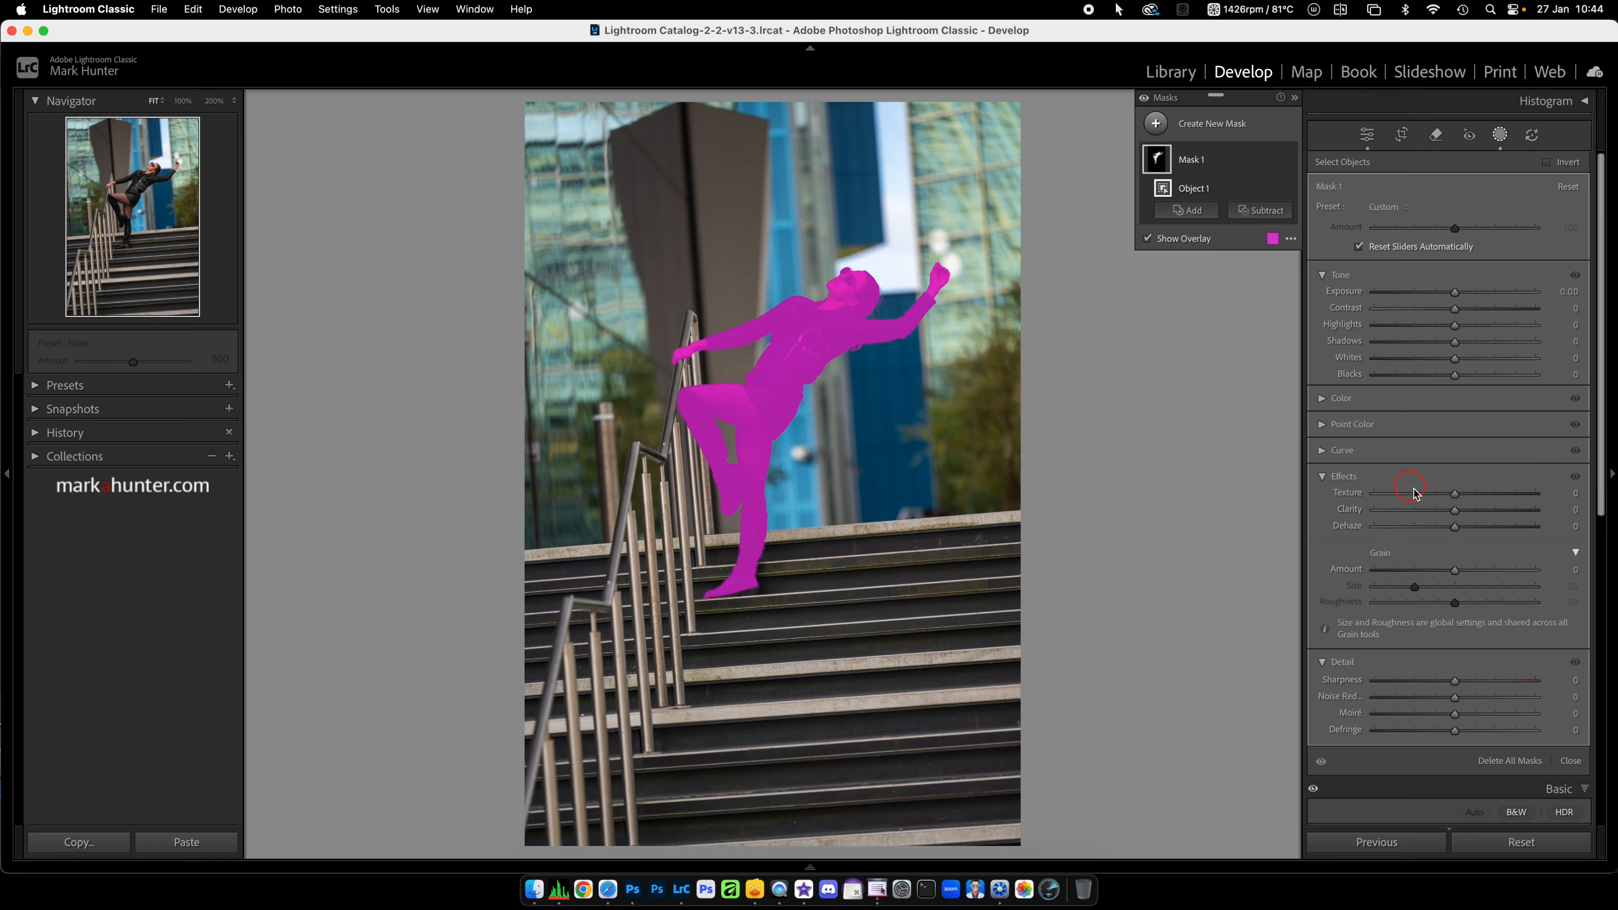
pyautogui.moveTo(1456, 513); pyautogui.dragTo(1459, 514)
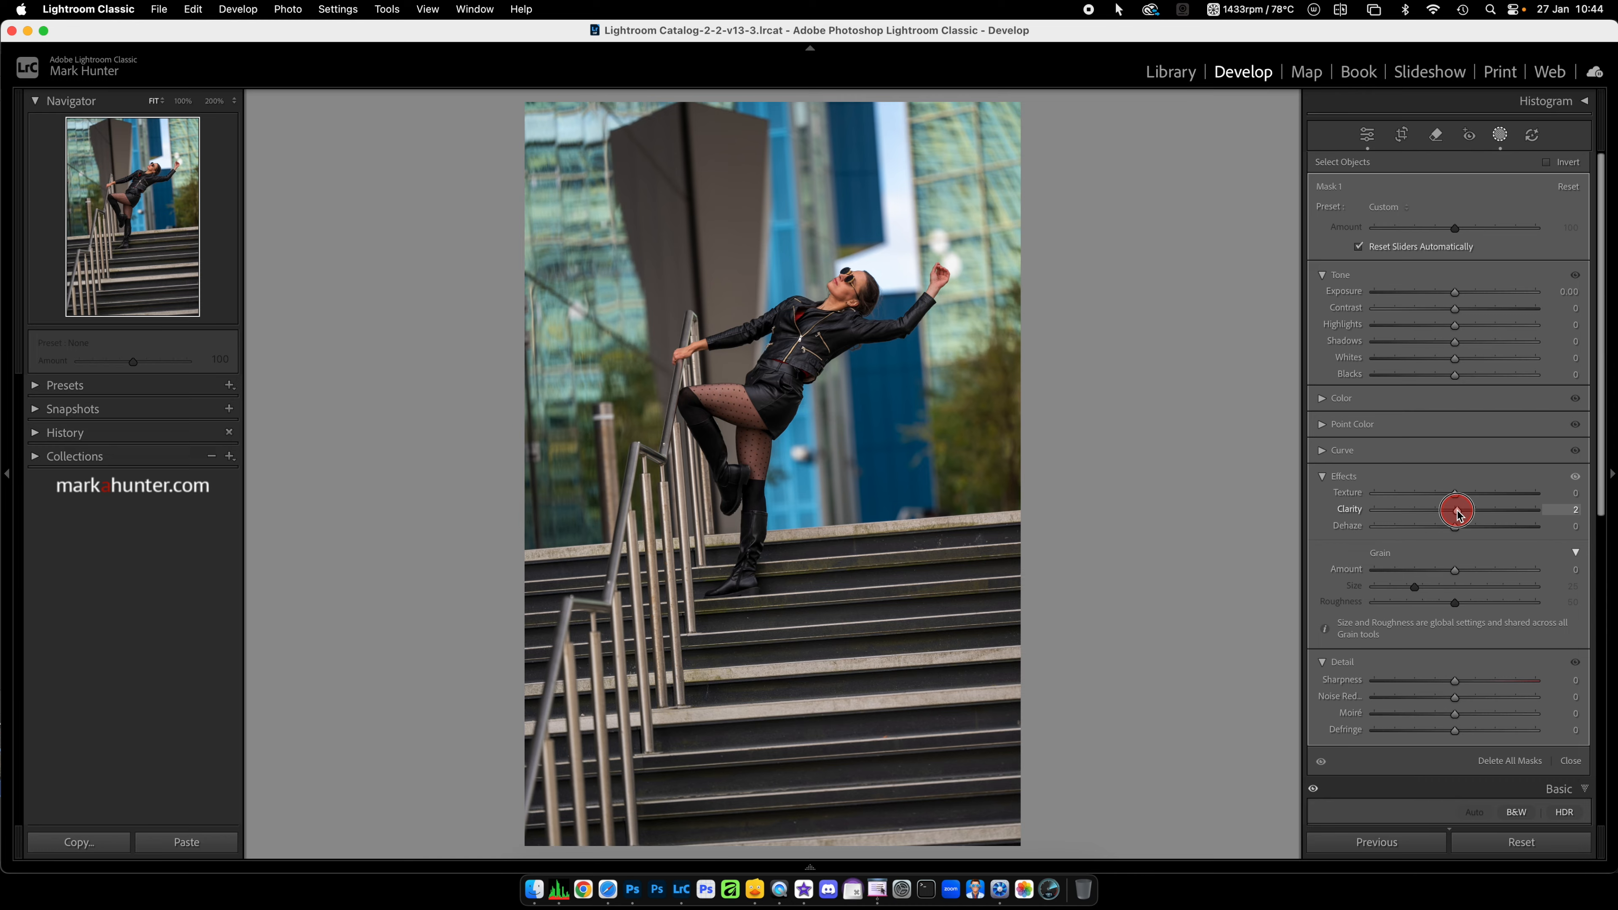
pyautogui.moveTo(1458, 514); pyautogui.dragTo(1535, 519)
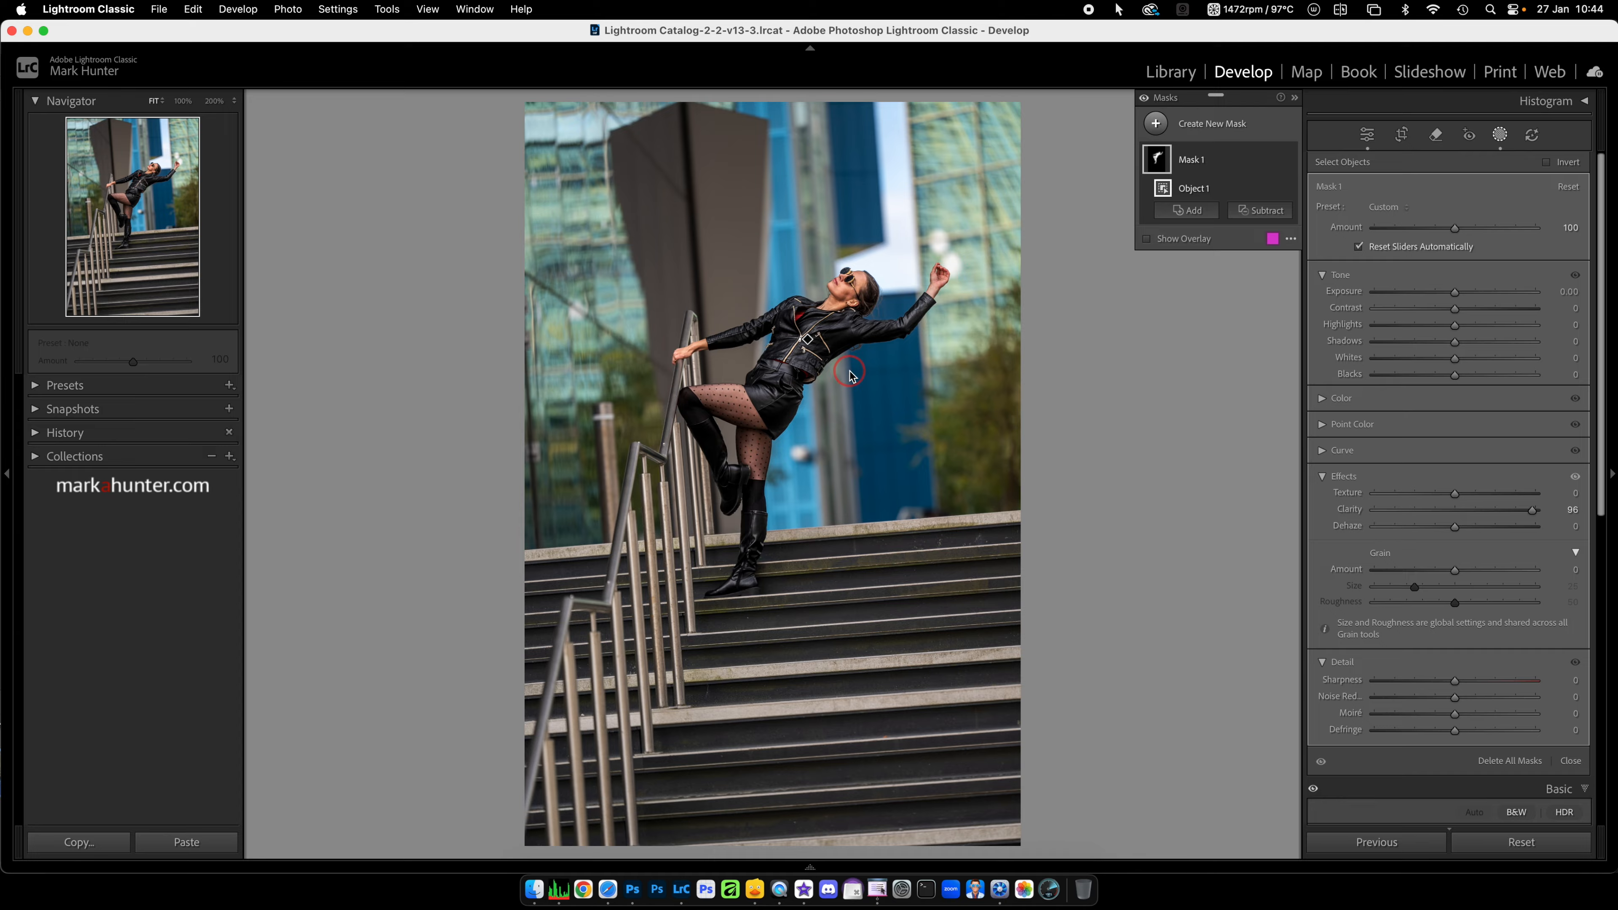
# Step: Subtract the woman's face and both hands from the object mask using a size 6.0 brush with feather 16
pyautogui.click(1258, 207)
pyautogui.click(1270, 381)
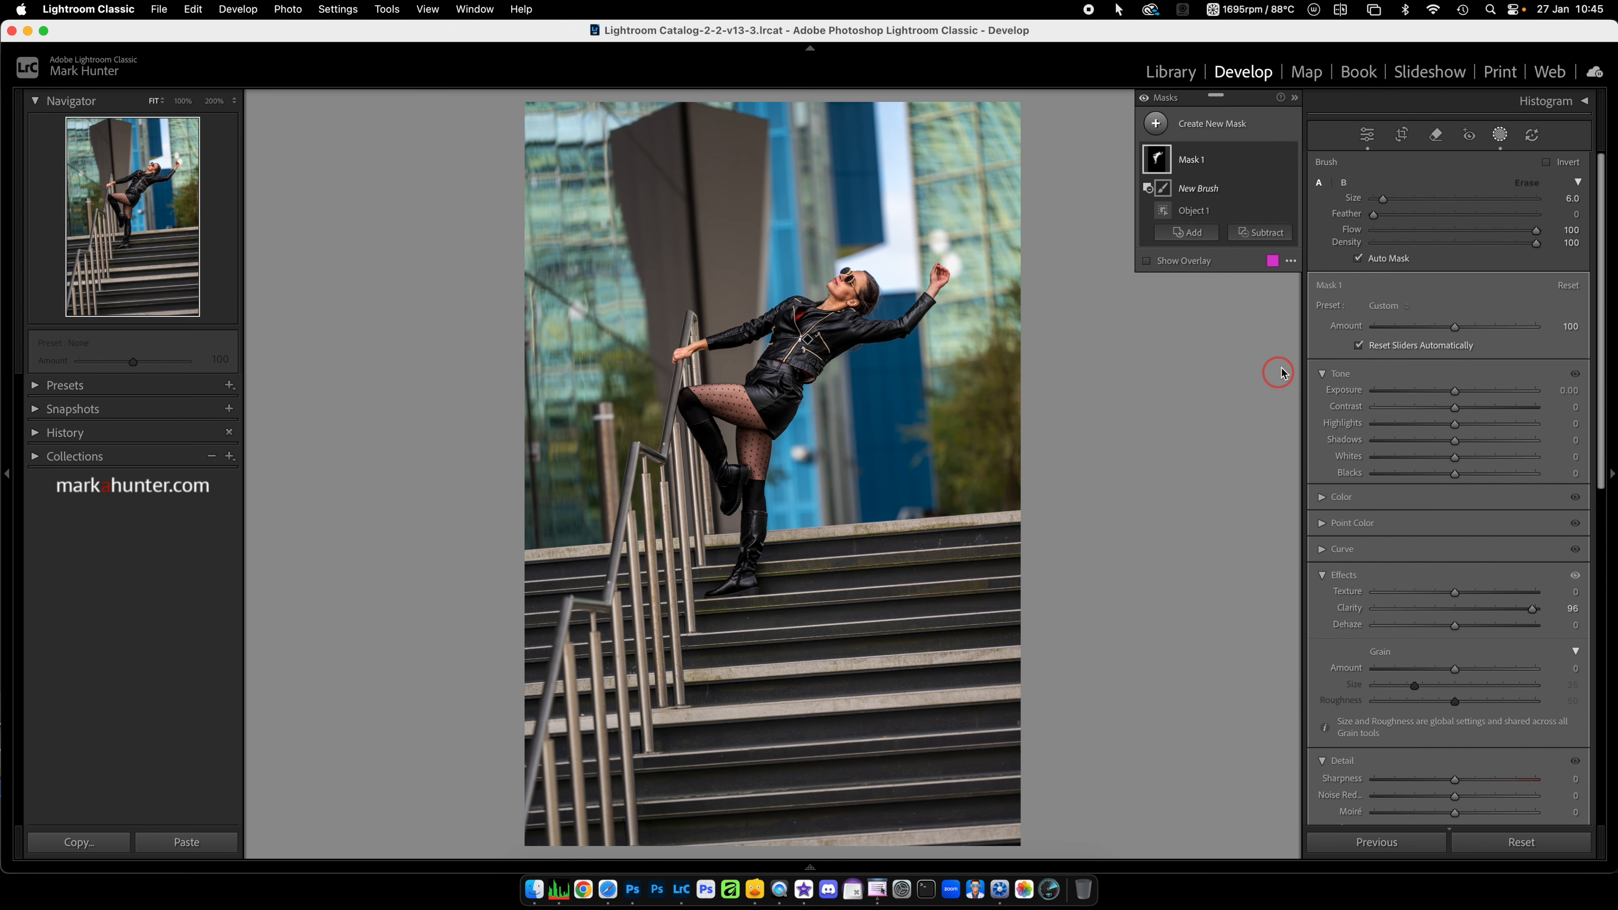
pyautogui.moveTo(1393, 220); pyautogui.dragTo(1401, 219)
pyautogui.moveTo(945, 279); pyautogui.dragTo(839, 297)
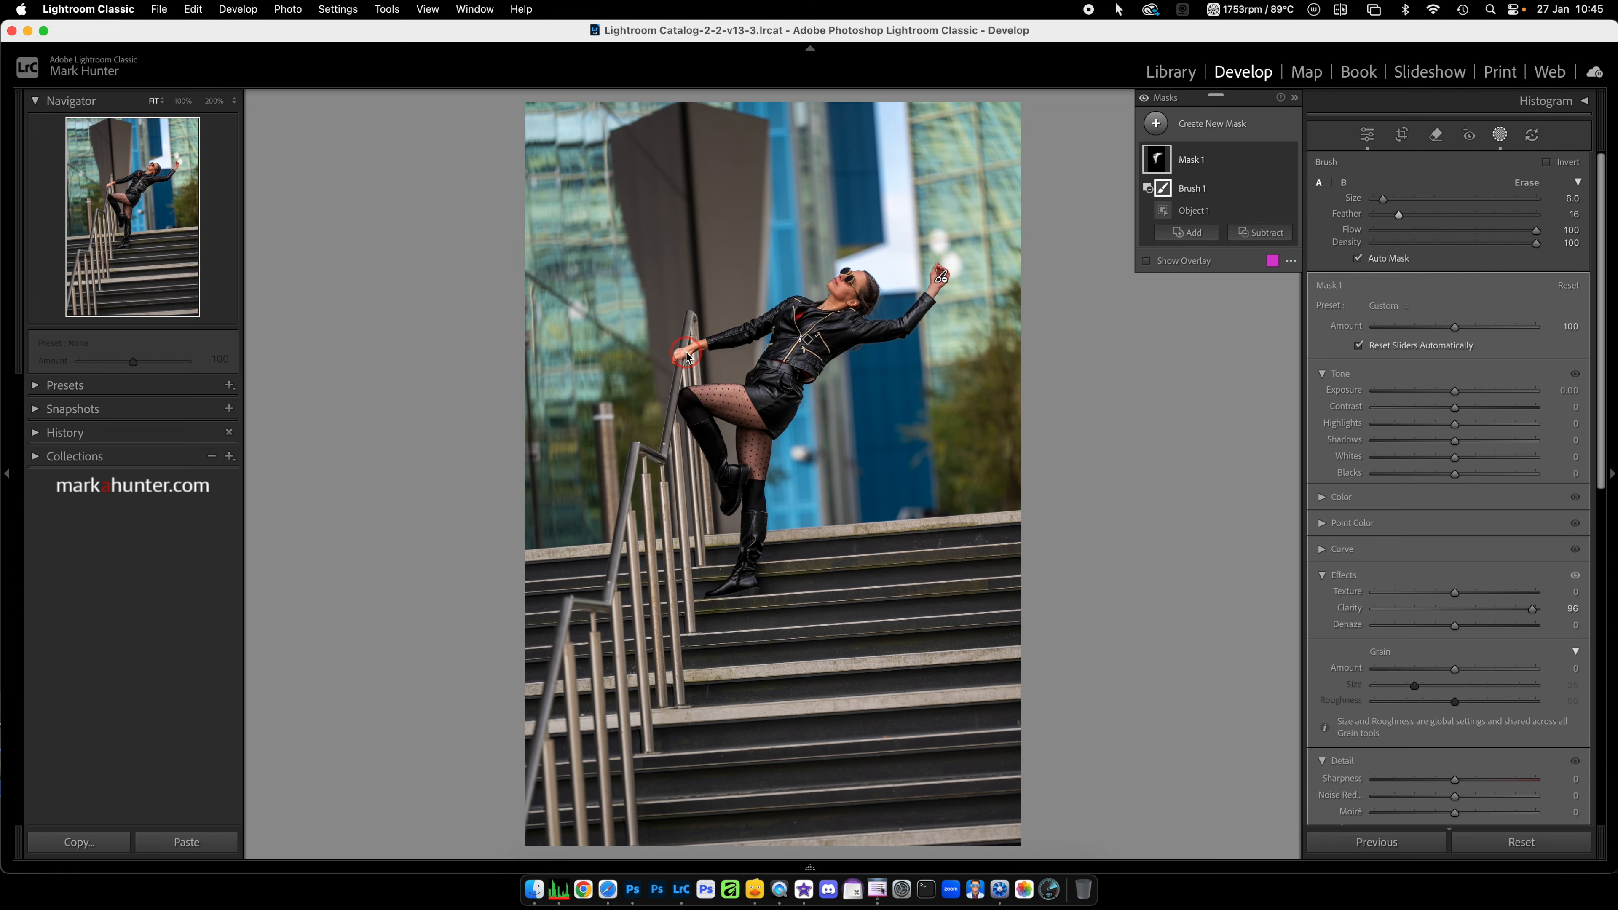
pyautogui.moveTo(696, 346)
pyautogui.mouseDown()
pyautogui.moveTo(677, 364)
pyautogui.moveTo(688, 373)
pyautogui.mouseUp()
pyautogui.click(1156, 124)
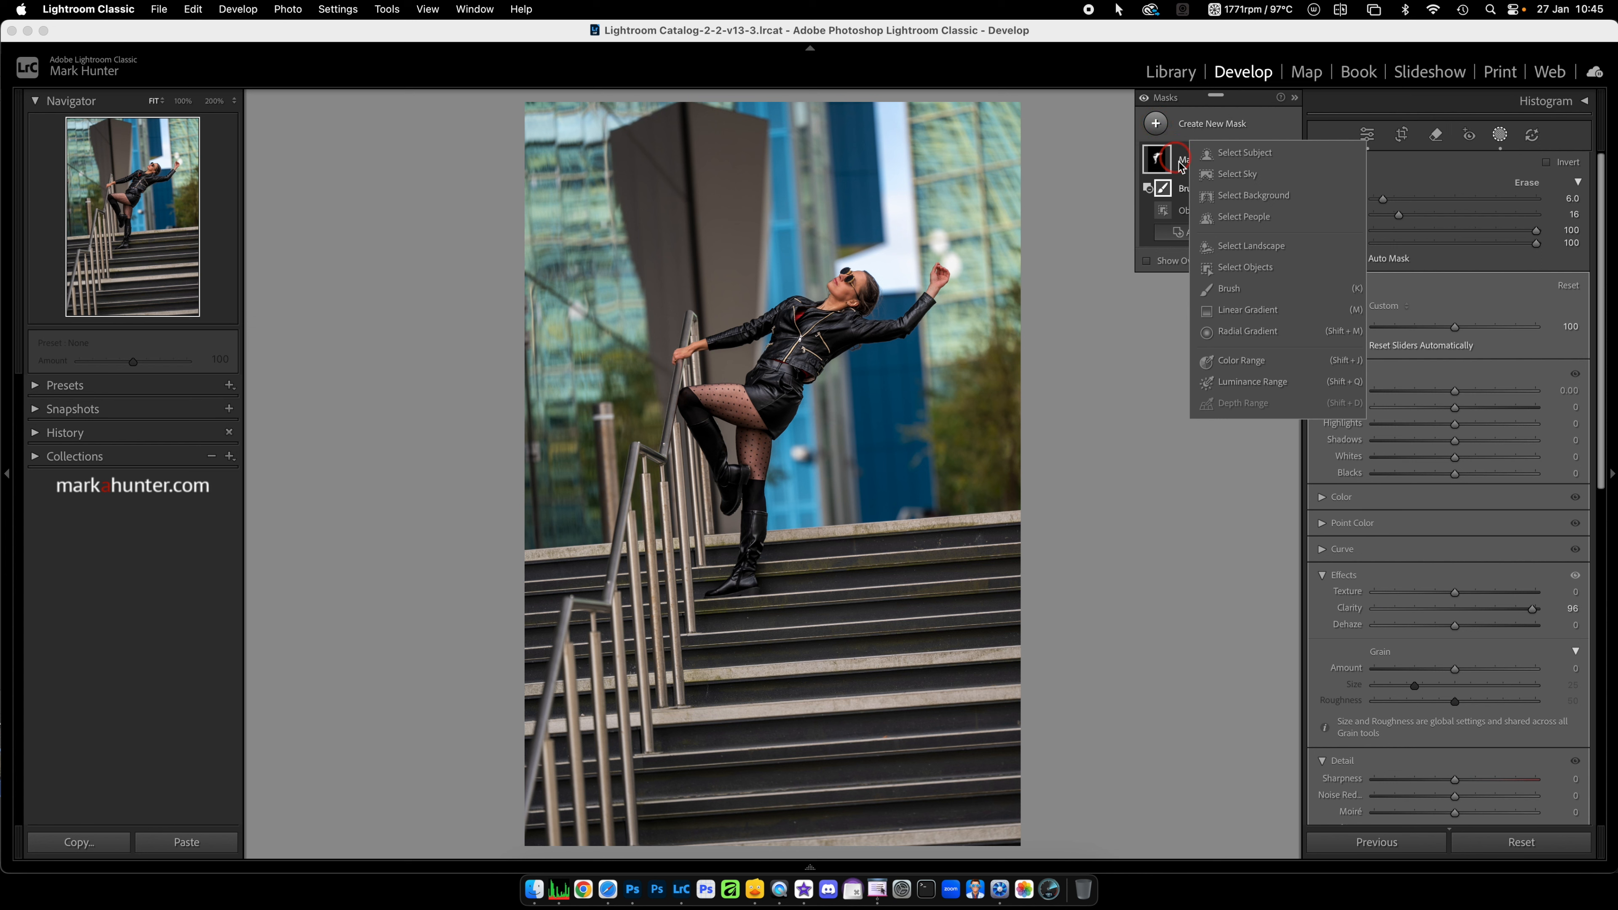
pyautogui.click(1258, 220)
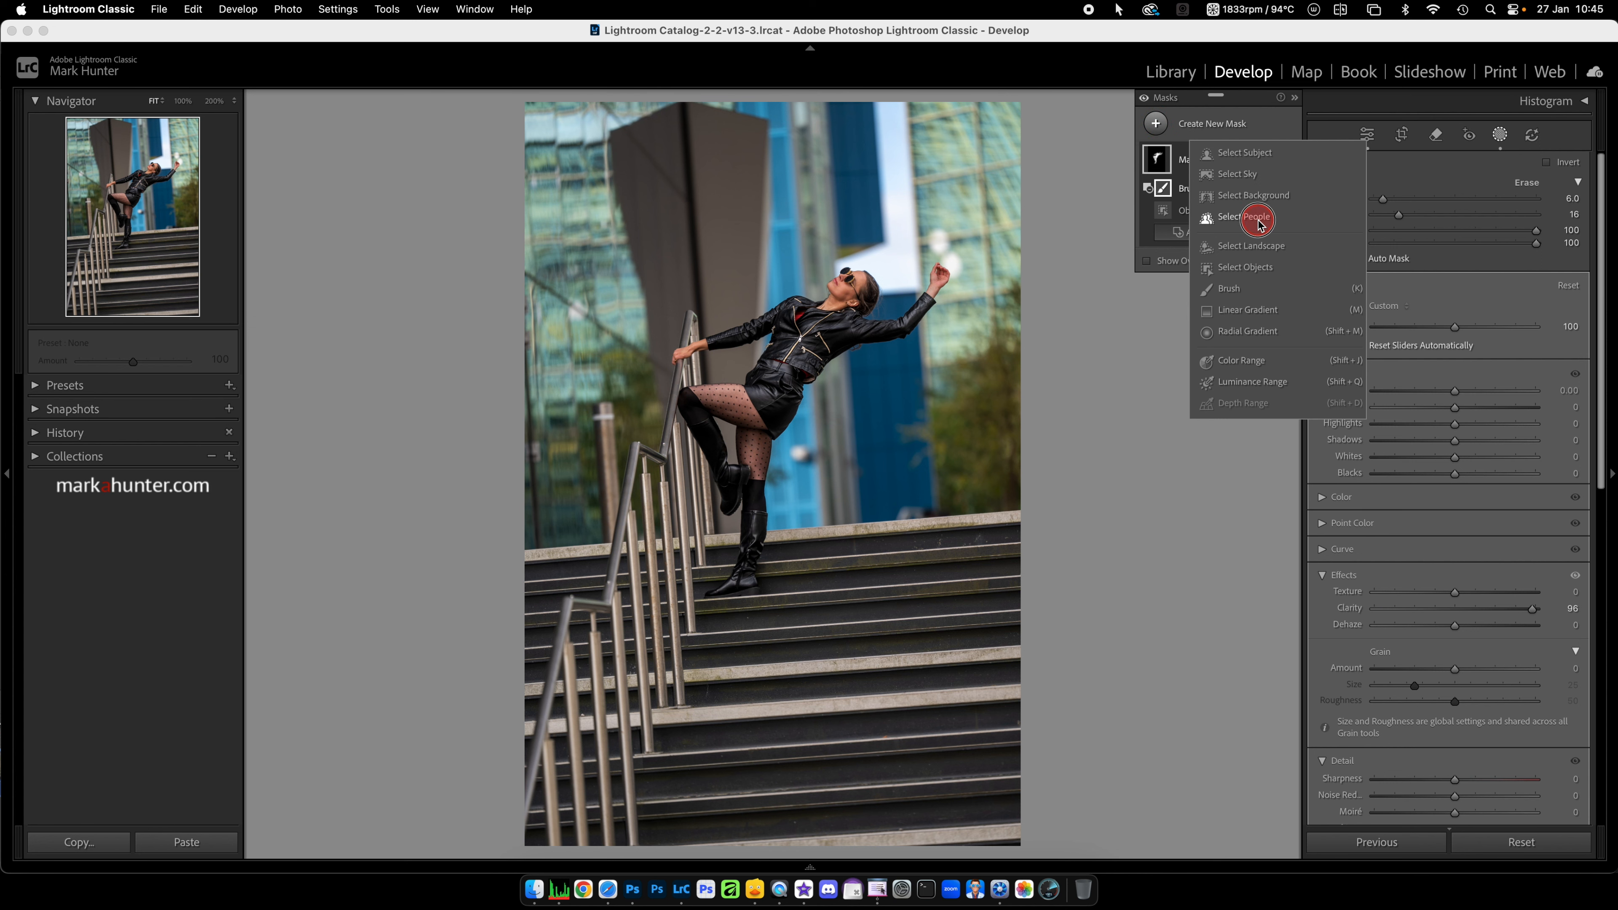
pyautogui.click(1341, 199)
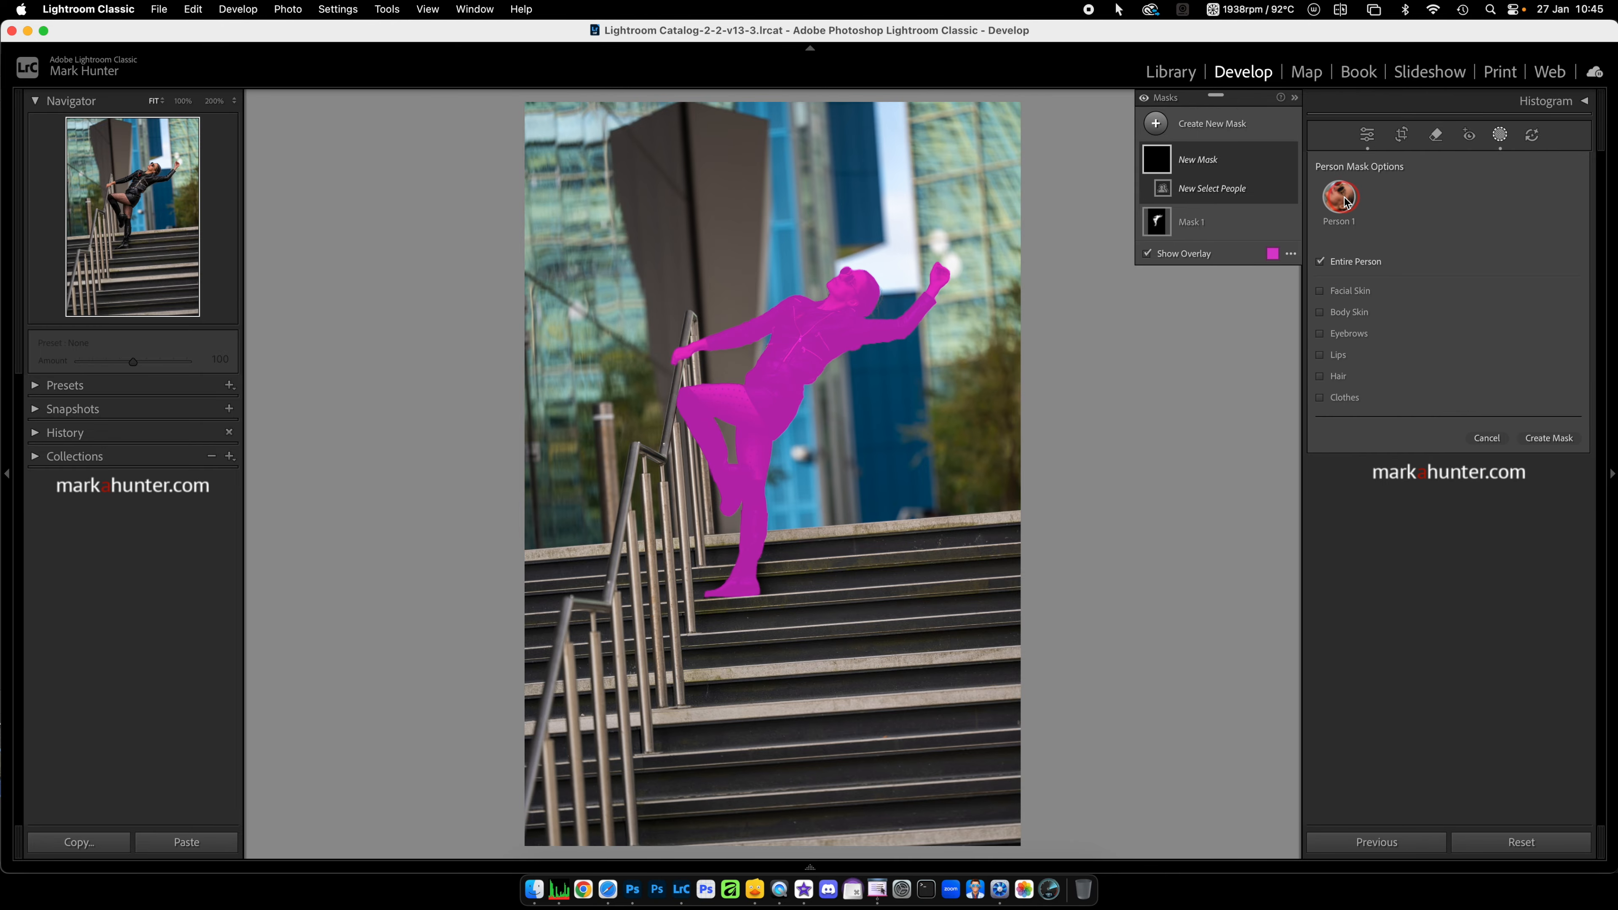
pyautogui.click(1319, 399)
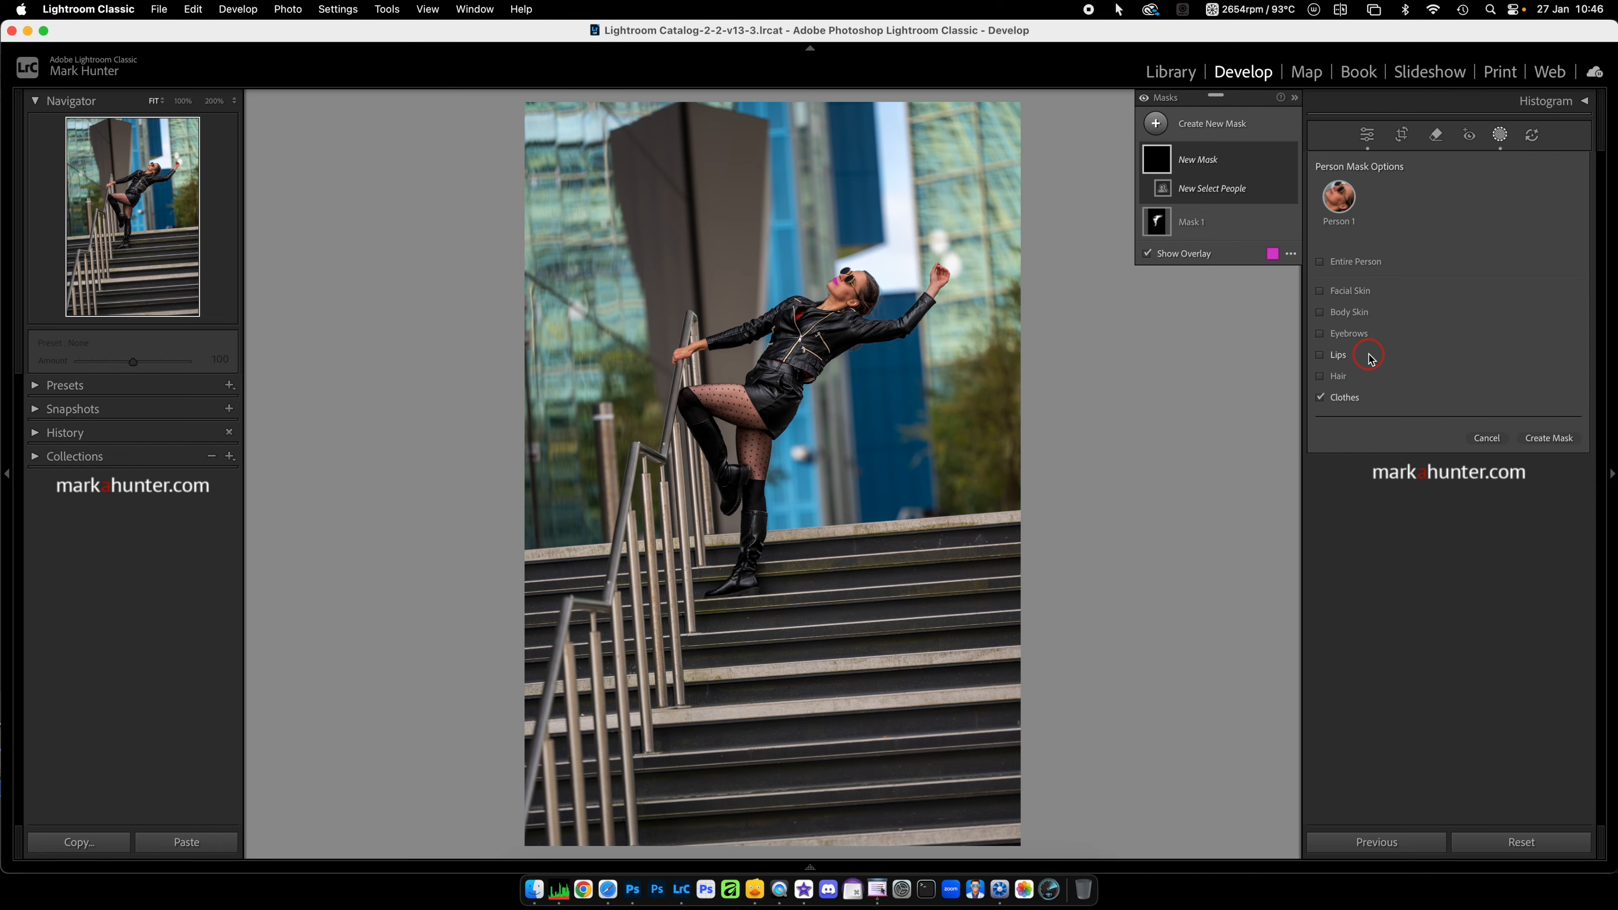
pyautogui.click(1480, 439)
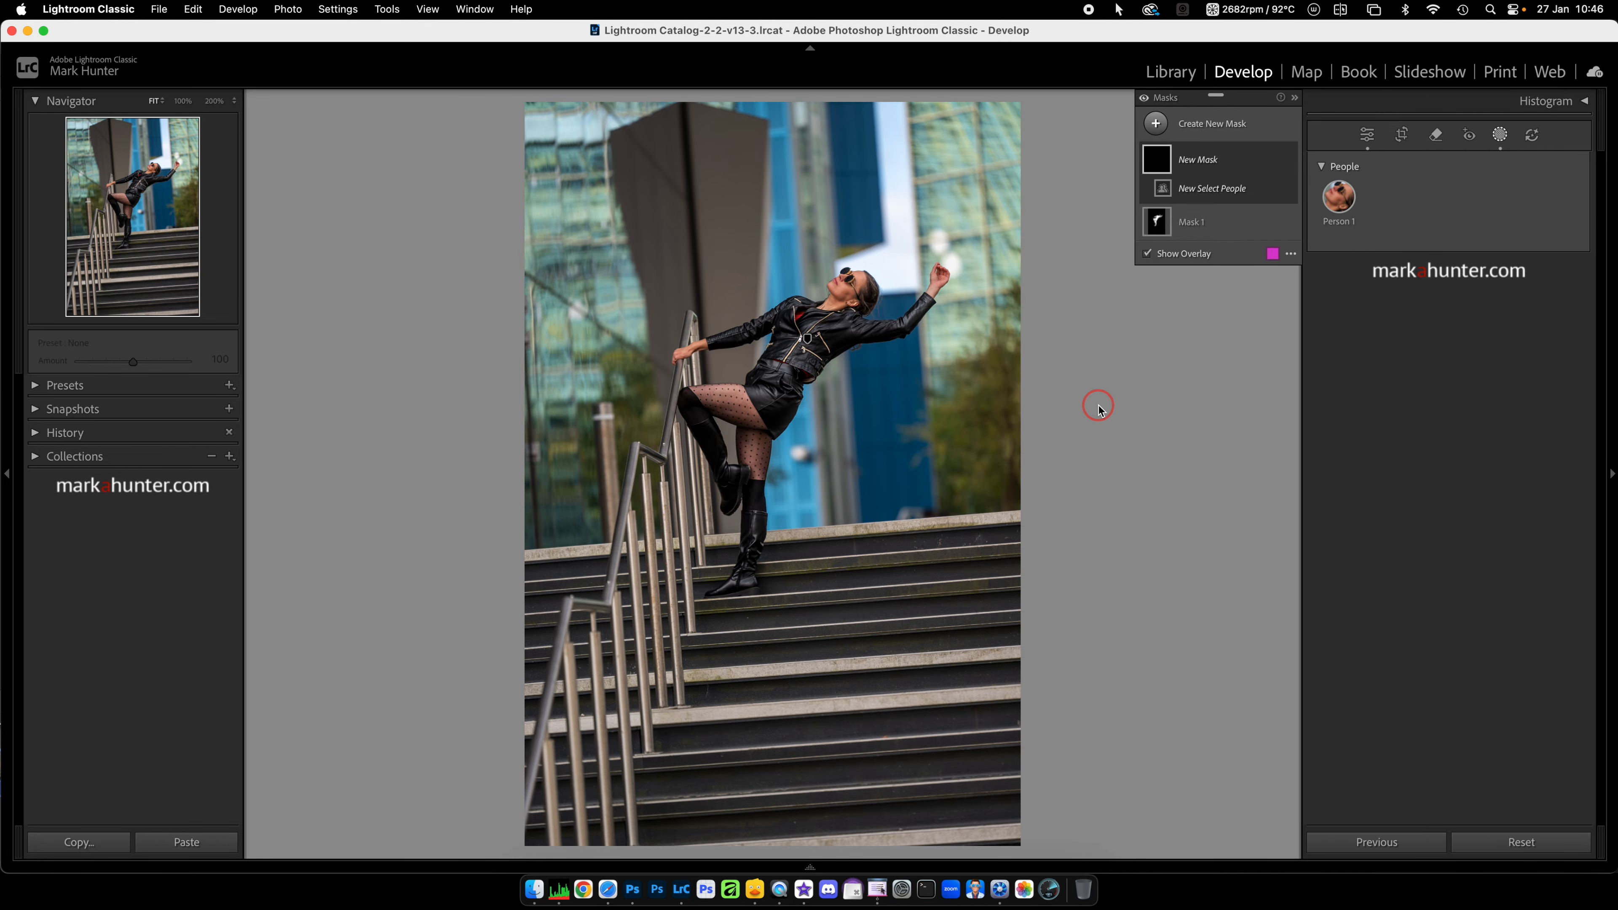
# Step: Open the photo of the boats in the harbour for developing
pyautogui.press('g')
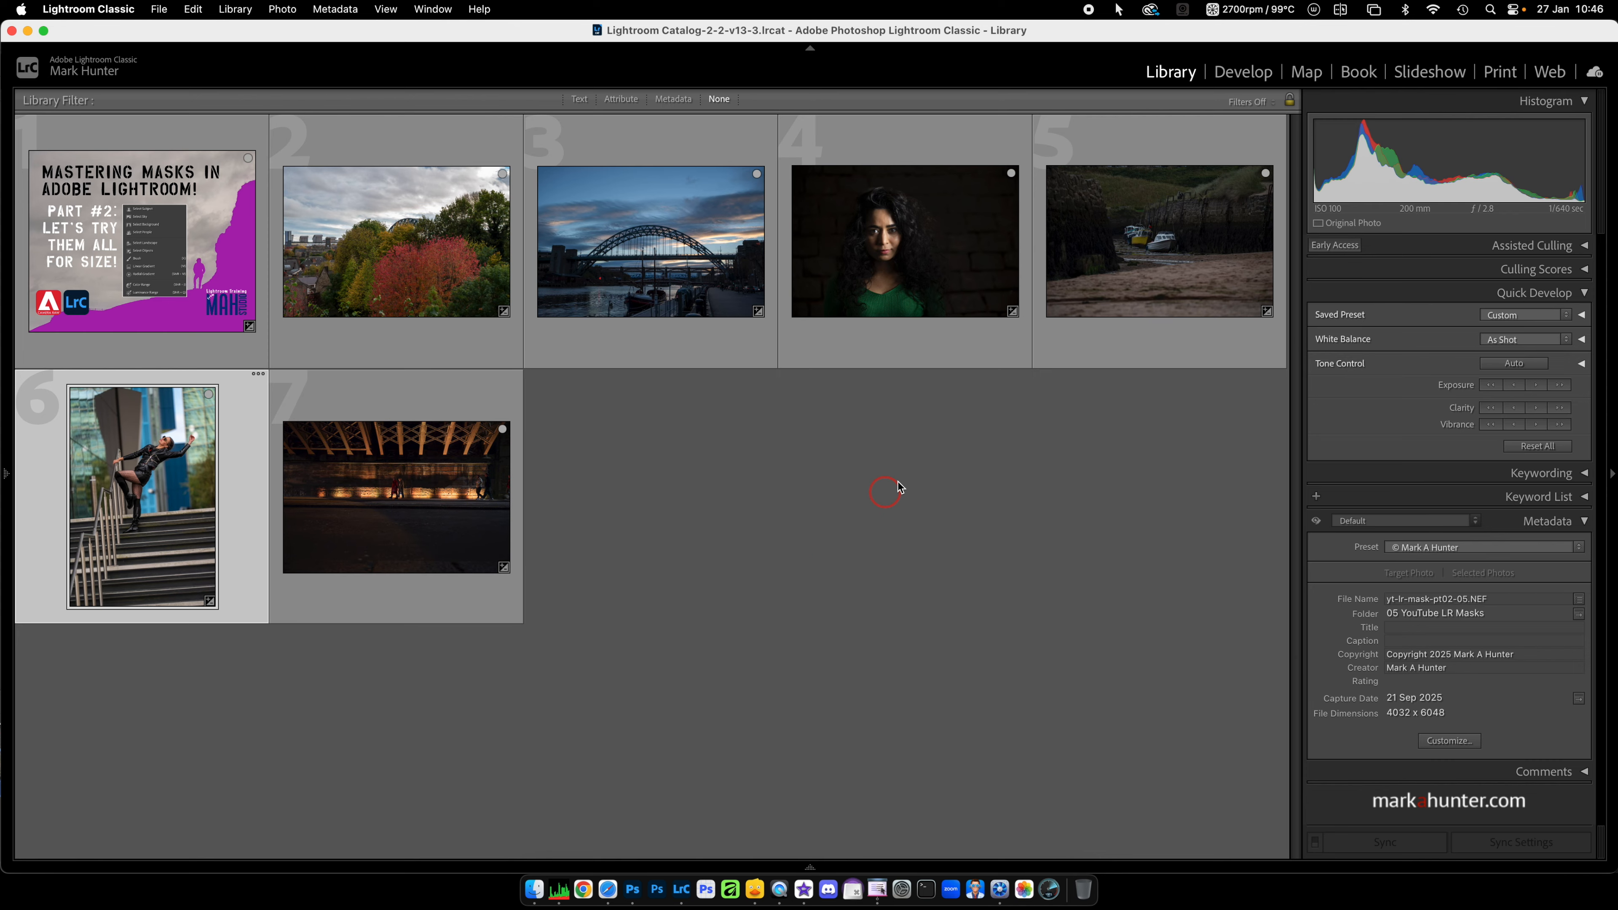
pyautogui.click(1141, 250)
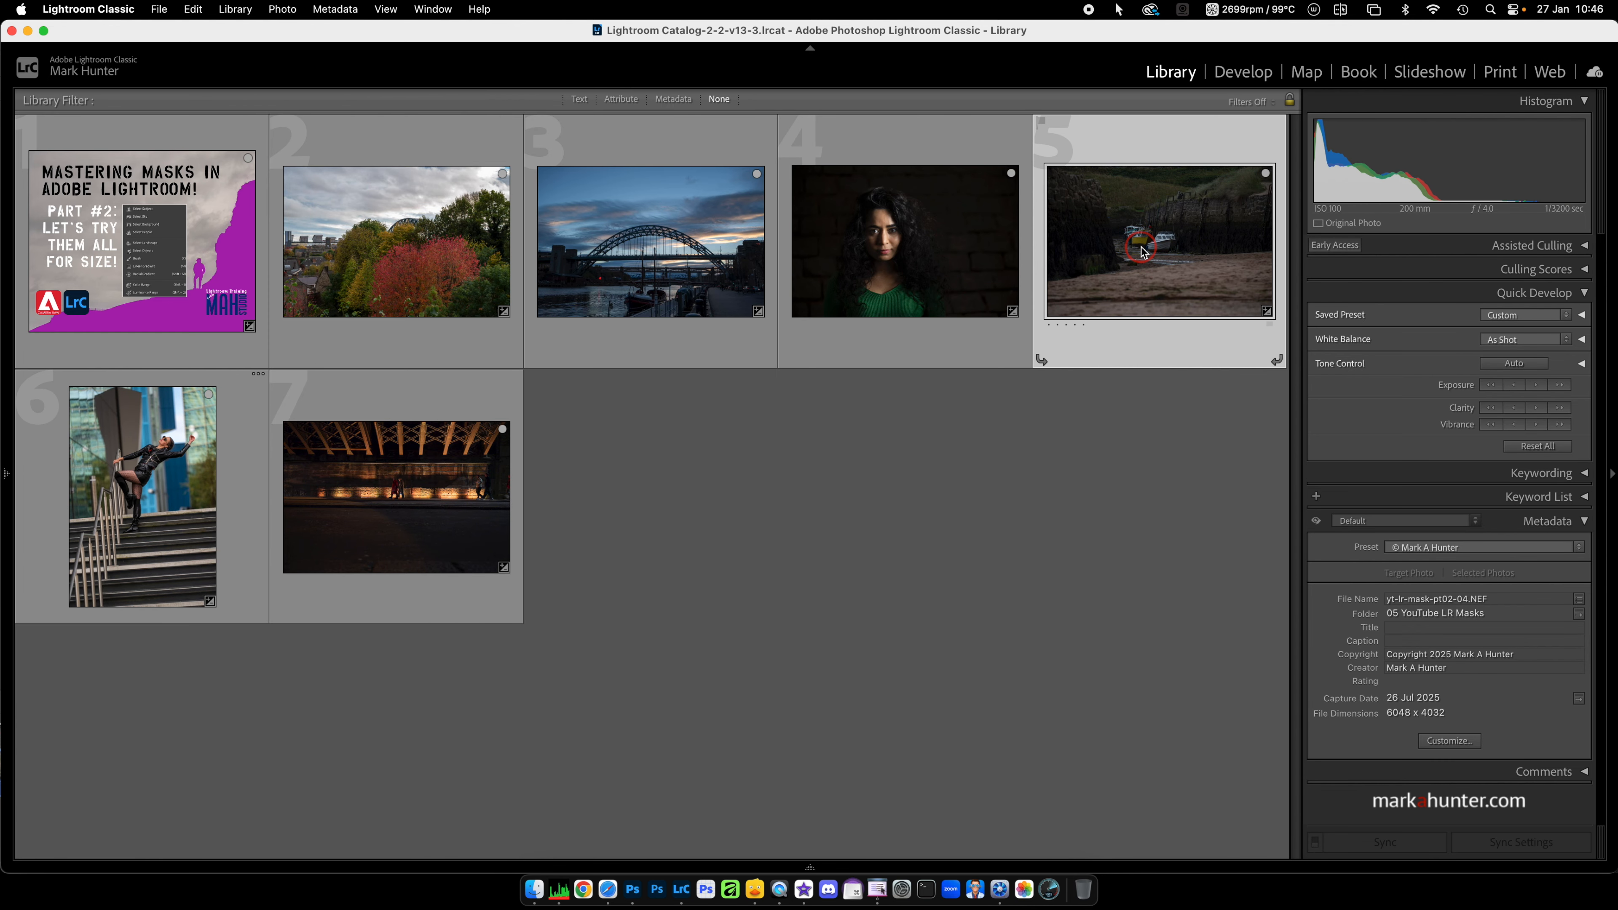
pyautogui.press('d')
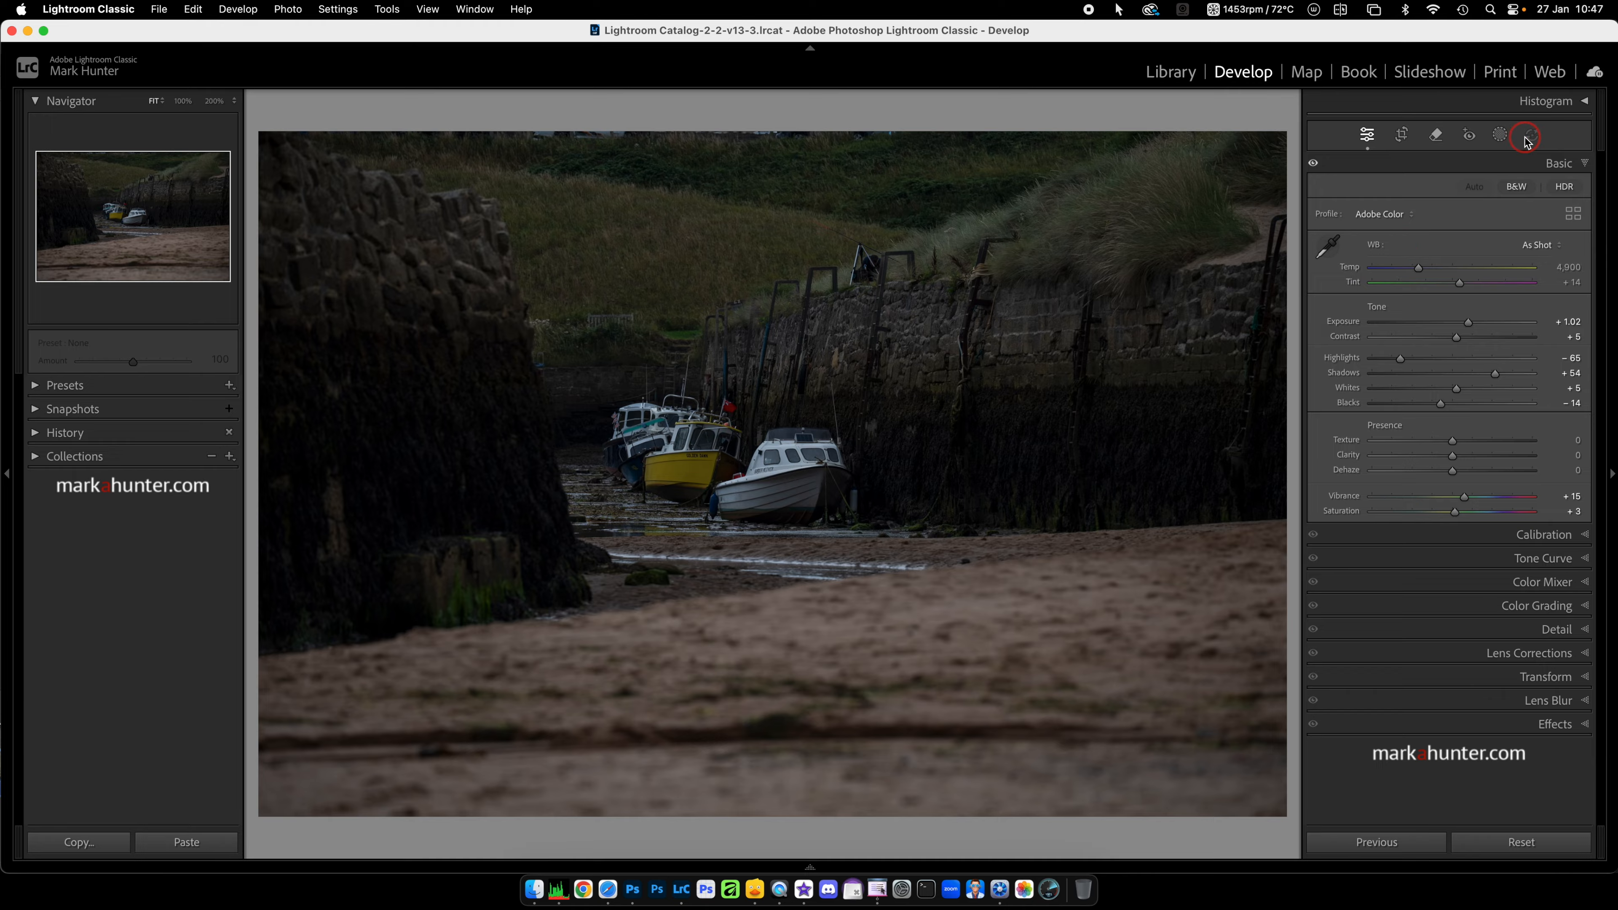
# Step: Try a Subject mask on the harbour boats with exposure at -0.02, and delete that mask
pyautogui.click(1501, 136)
pyautogui.click(1360, 202)
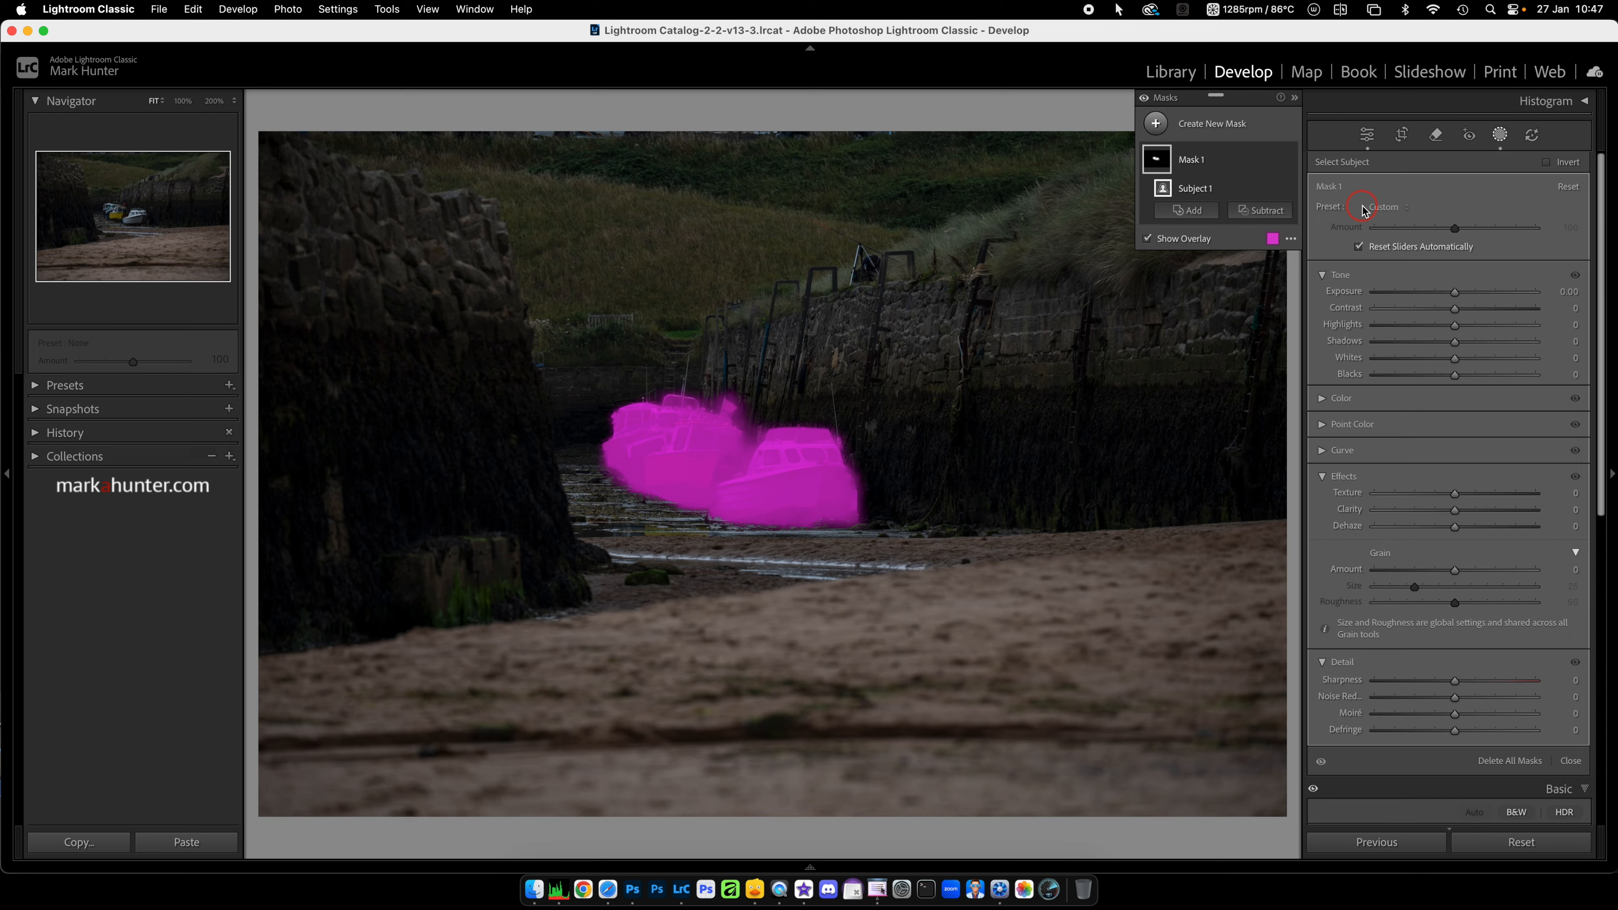
pyautogui.click(1455, 292)
pyautogui.moveTo(1457, 293)
pyautogui.mouseDown()
pyautogui.moveTo(1531, 299)
pyautogui.moveTo(1309, 299)
pyautogui.moveTo(1585, 299)
pyautogui.moveTo(1458, 307)
pyautogui.mouseUp()
pyautogui.click(1277, 162)
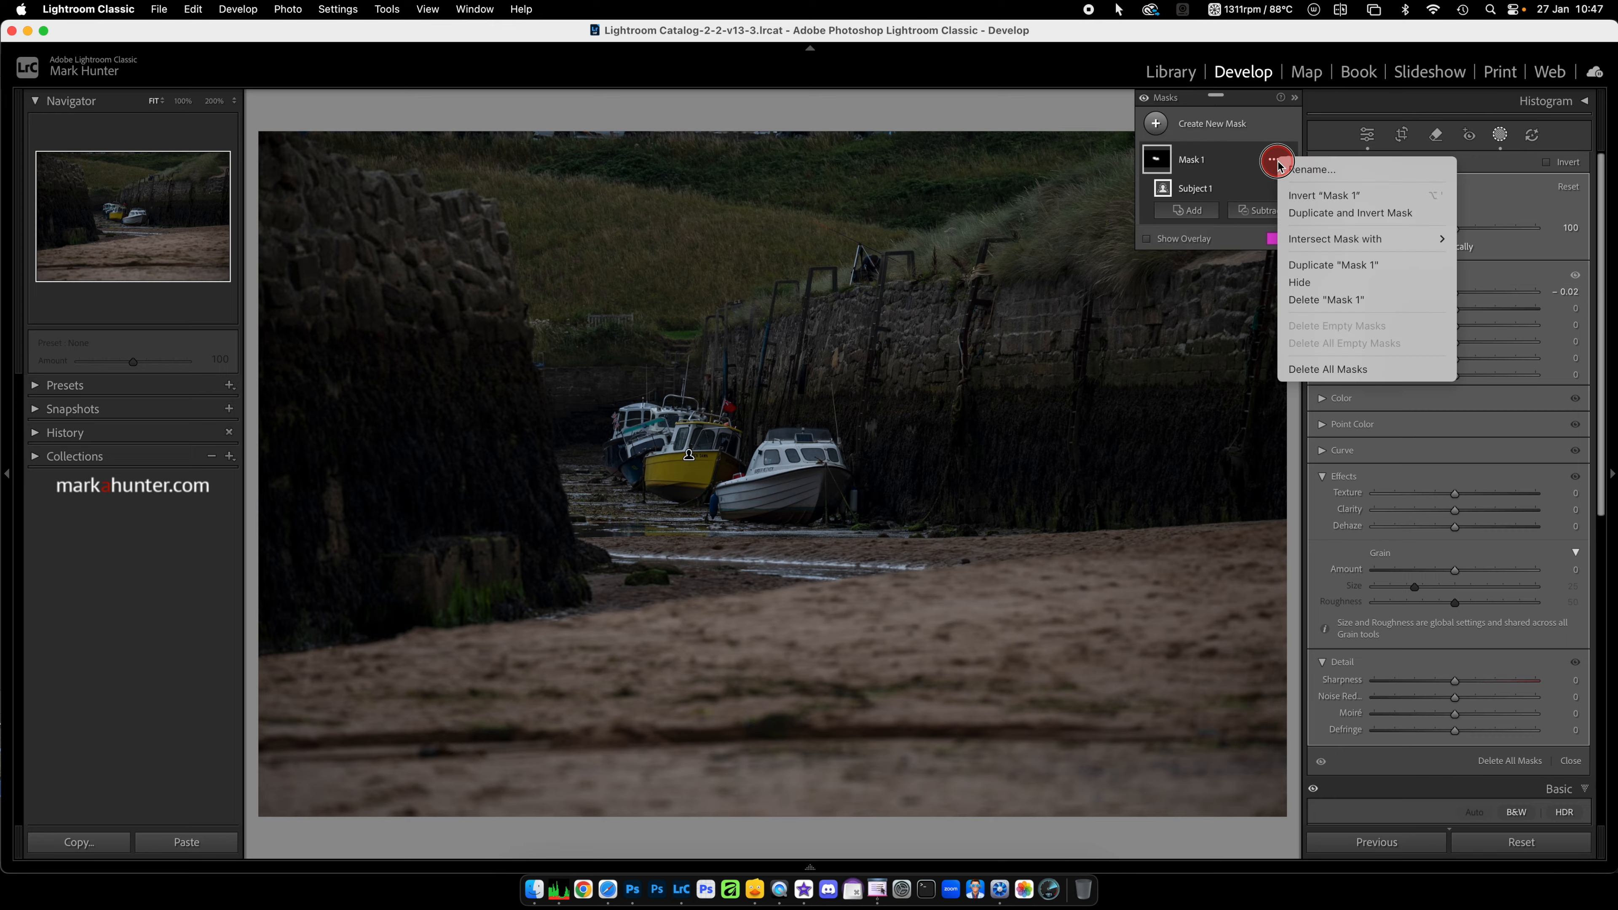
pyautogui.click(1334, 305)
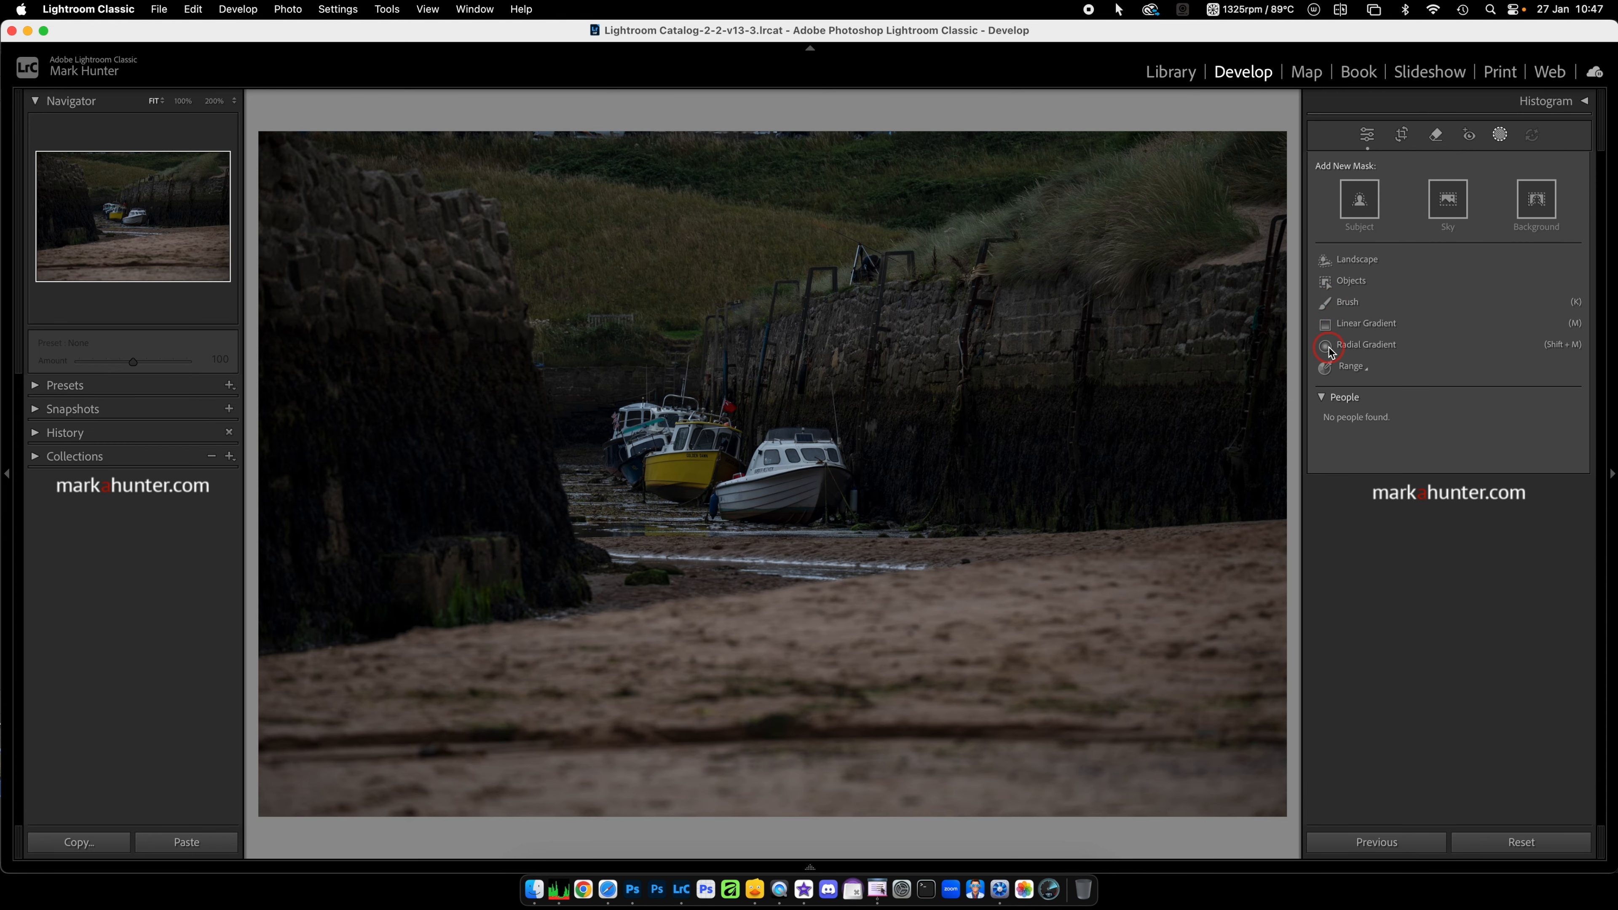
# Step: Draw a circular radial gradient mask centred on the moored boats and leave it deselected
pyautogui.click(1328, 349)
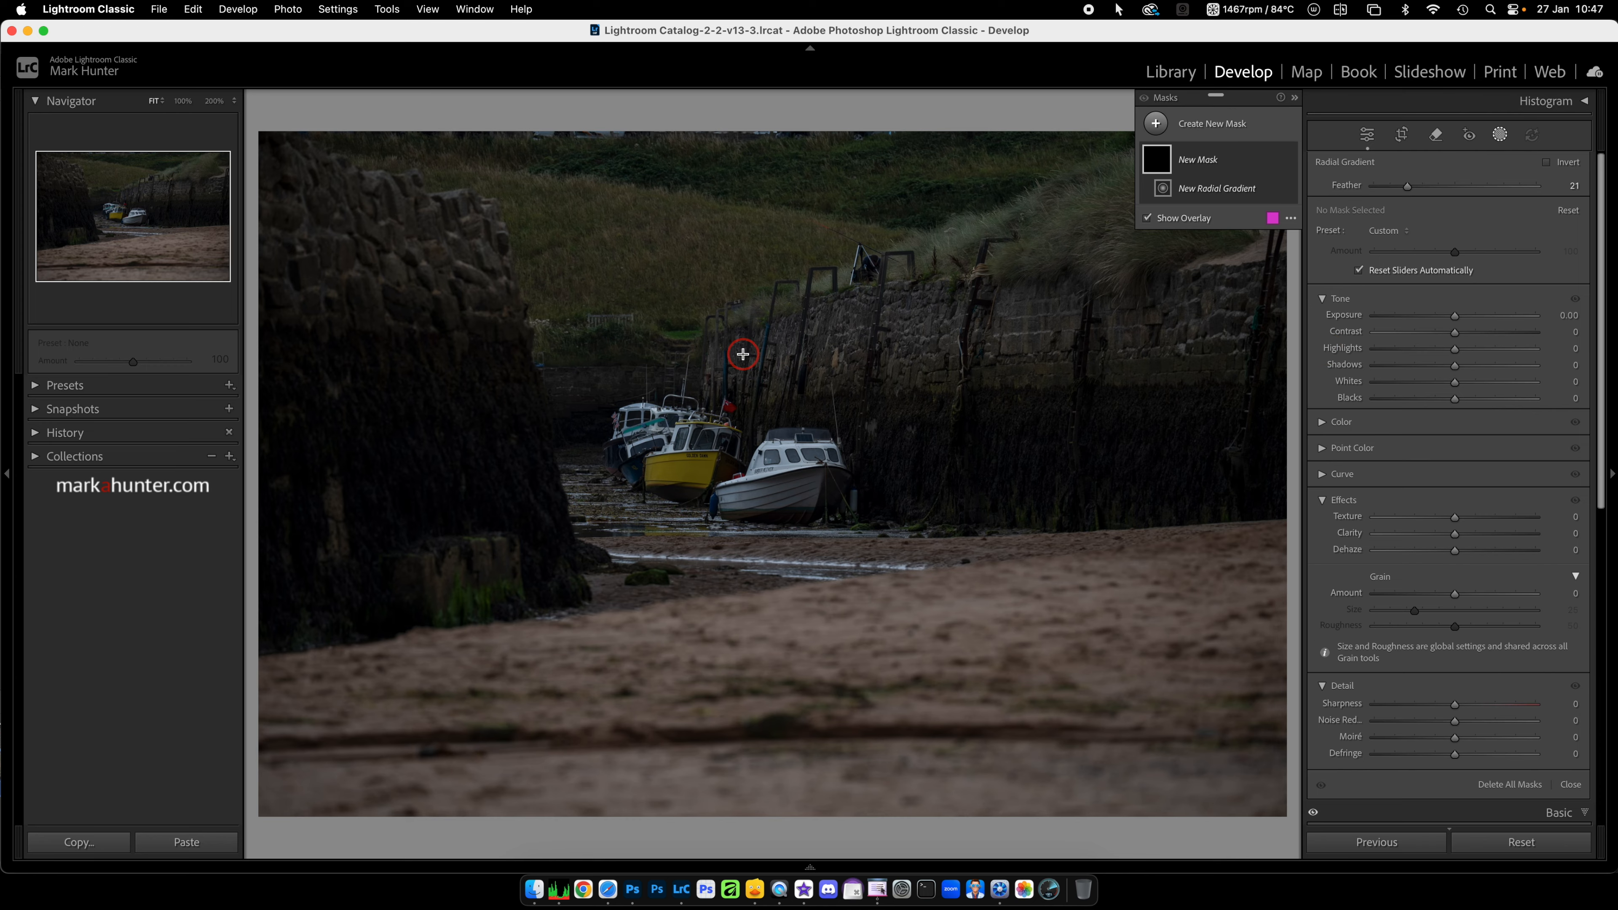
pyautogui.moveTo(626, 439); pyautogui.dragTo(862, 641)
pyautogui.press('Escape')
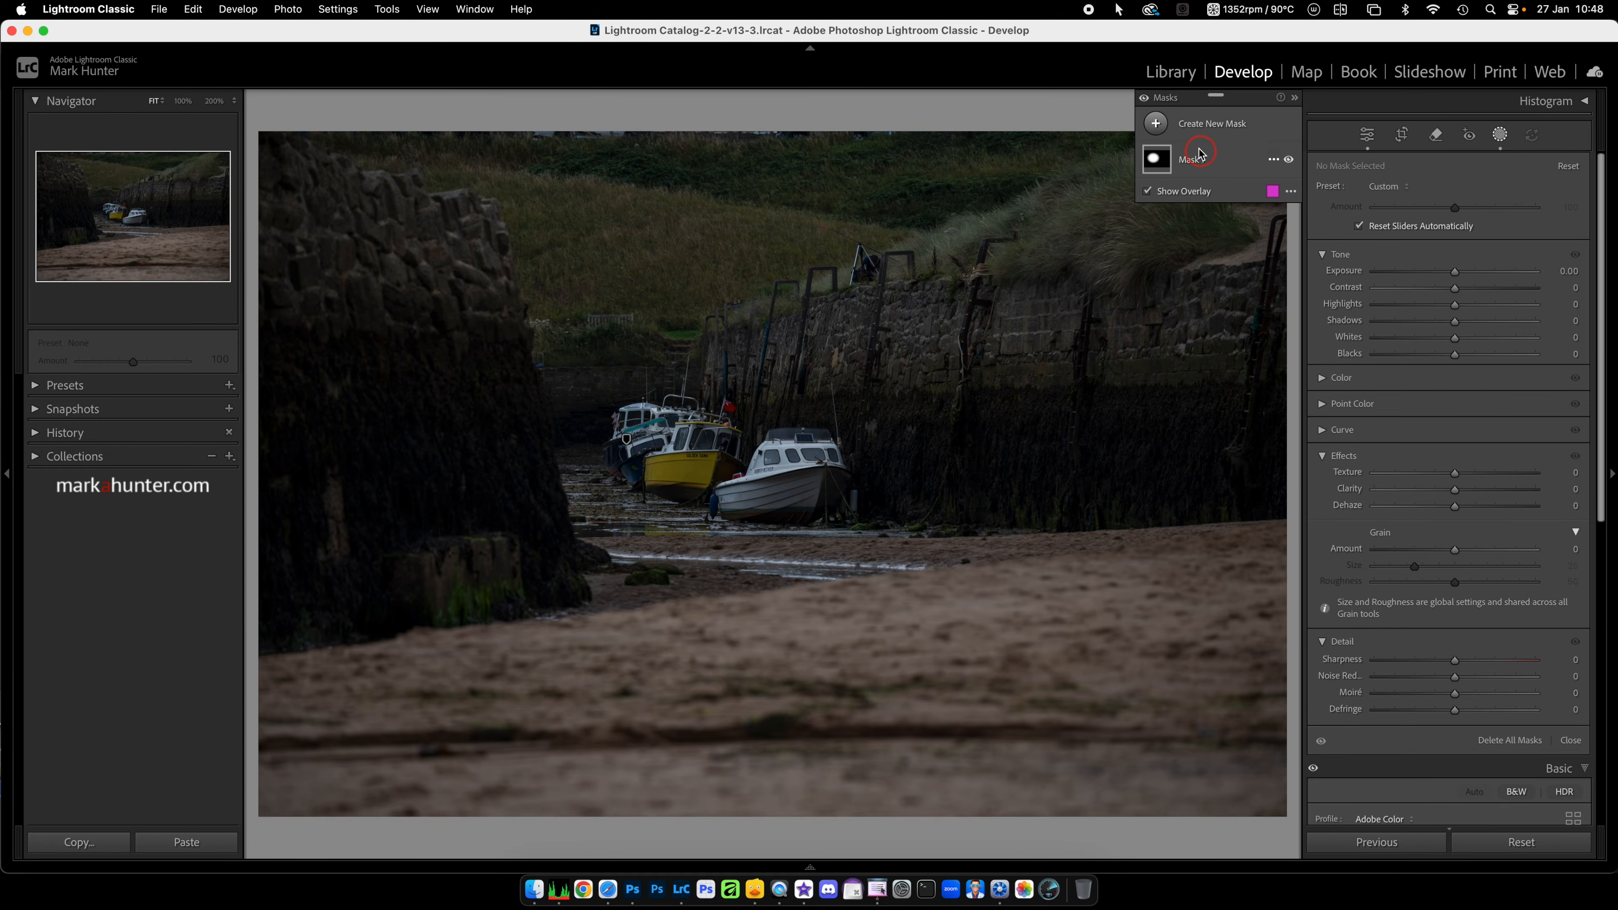
# Step: Add a second radial gradient mask, reshape it into a wide, flat ellipse and centre it over the boats
pyautogui.click(1207, 125)
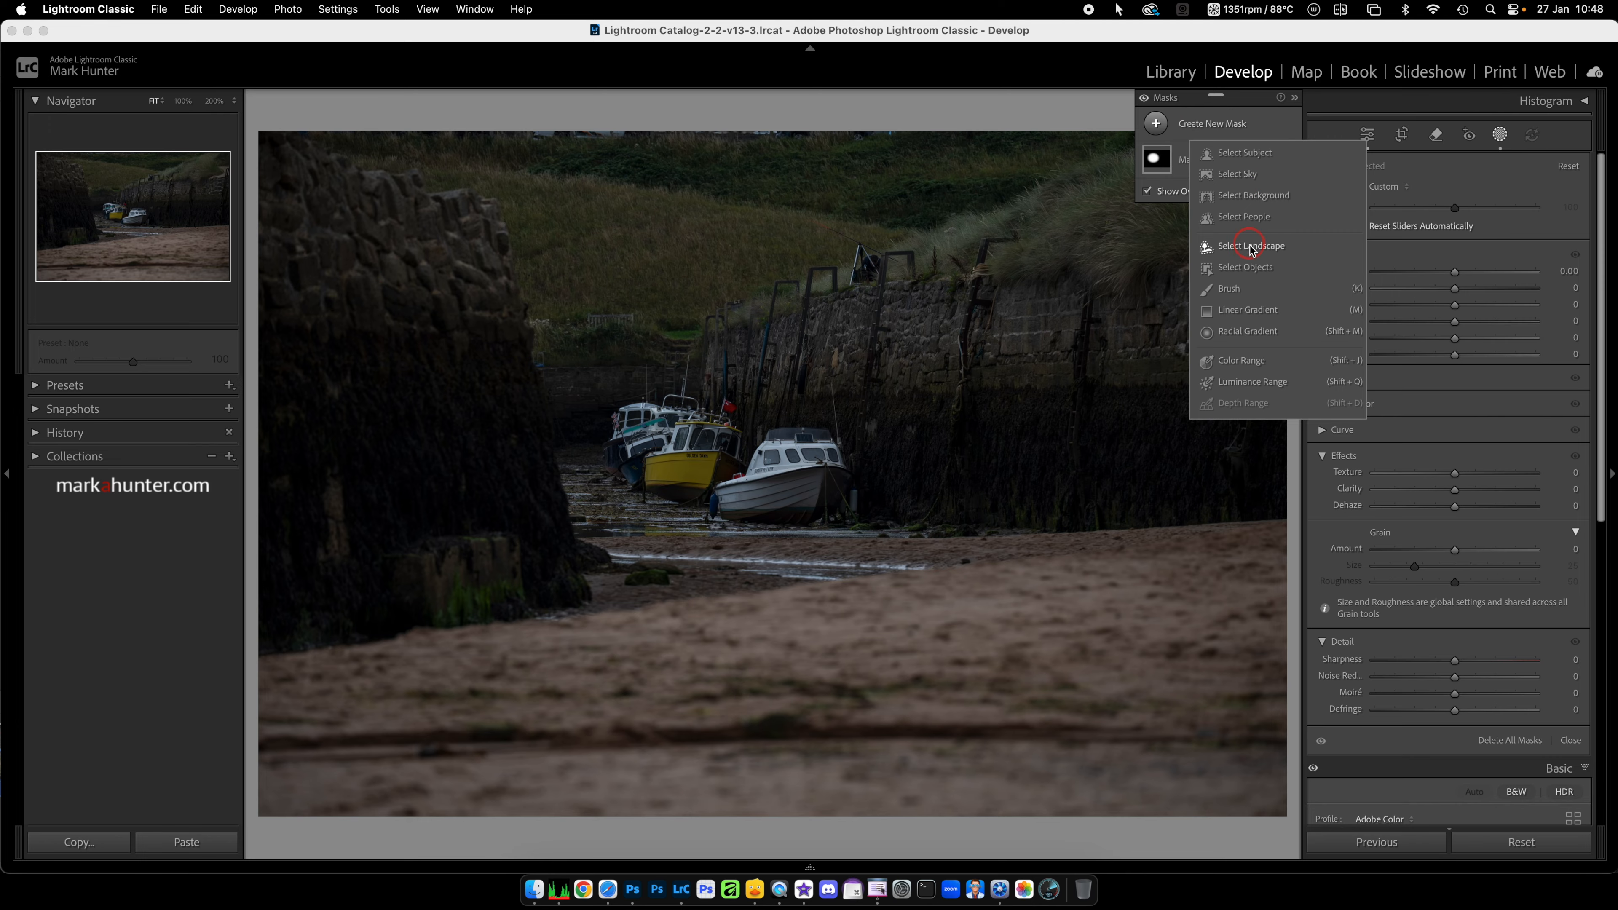
pyautogui.click(1252, 333)
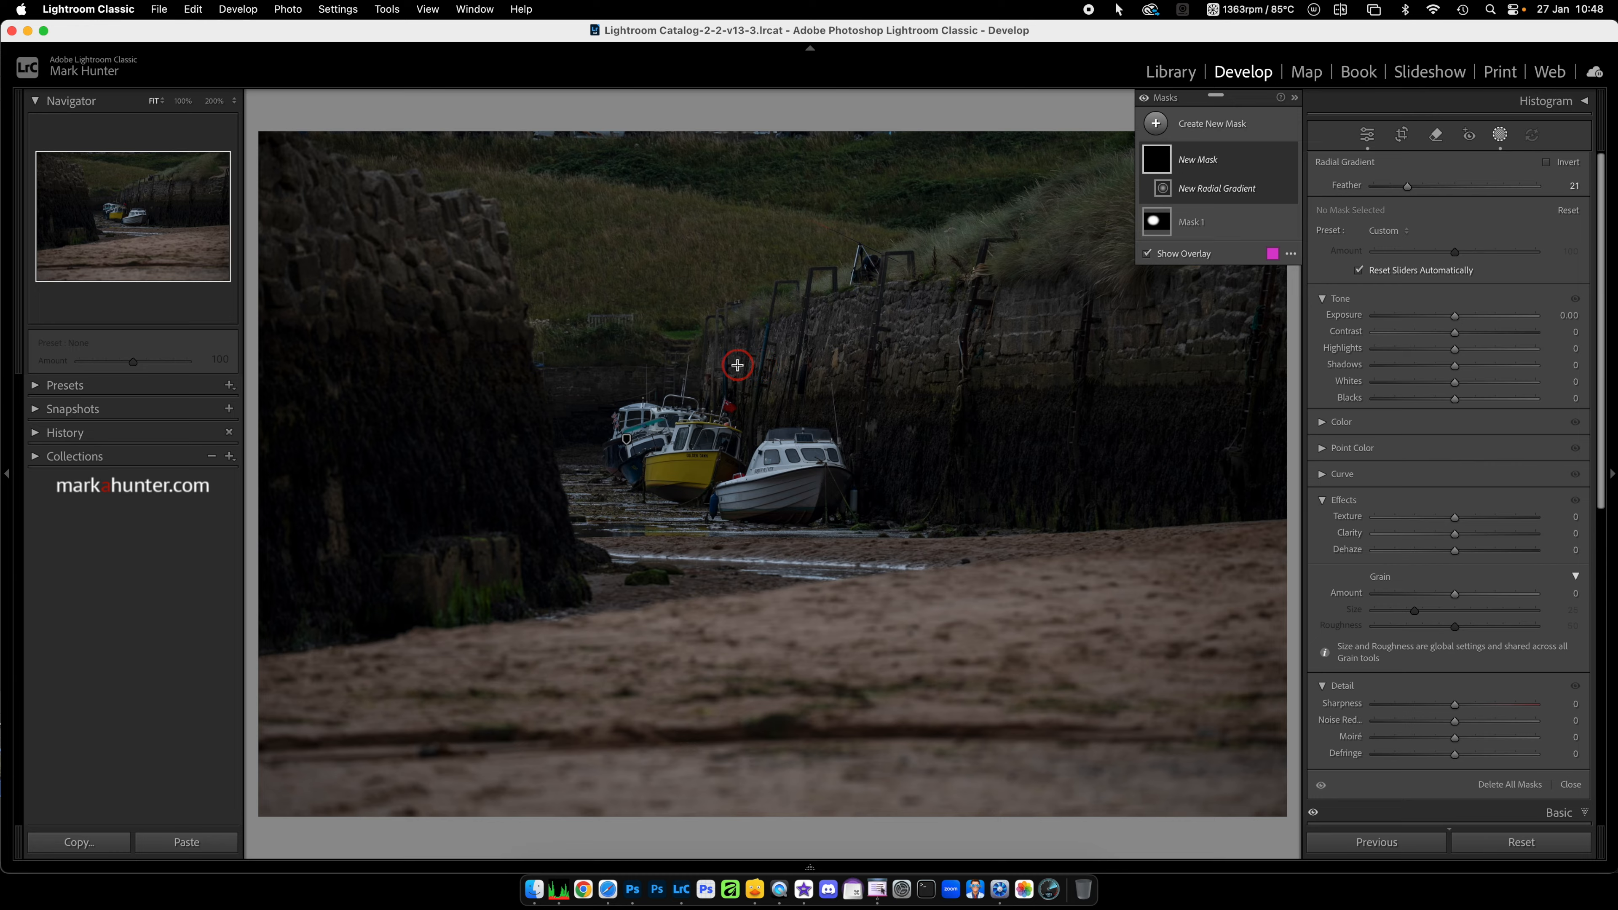
pyautogui.moveTo(737, 364); pyautogui.dragTo(966, 552)
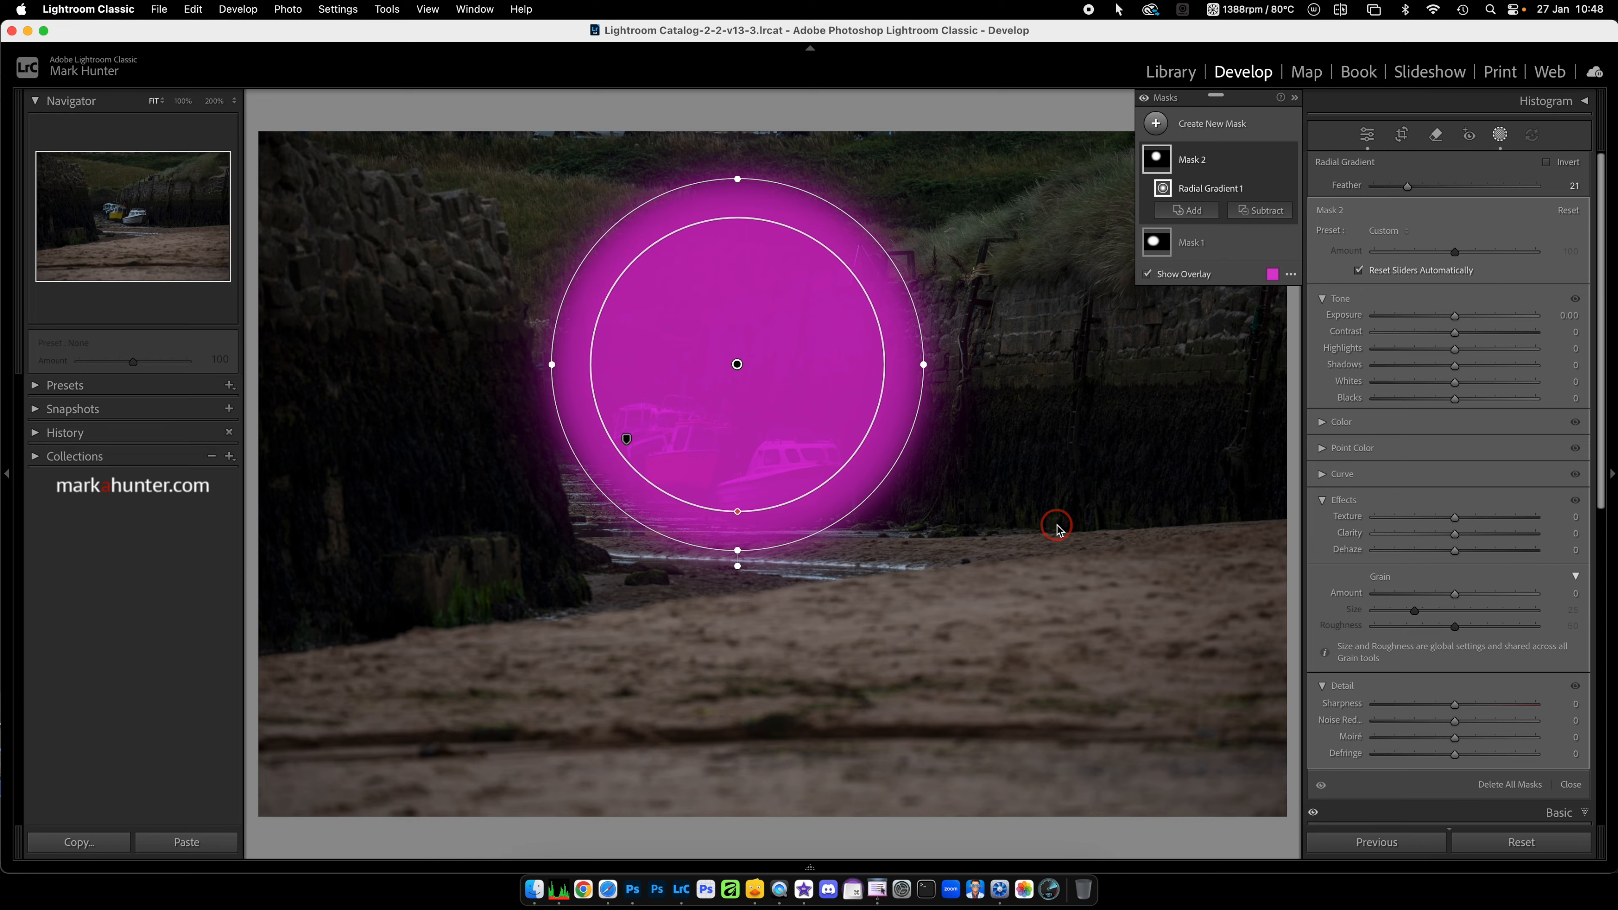
pyautogui.moveTo(925, 364); pyautogui.dragTo(1001, 364)
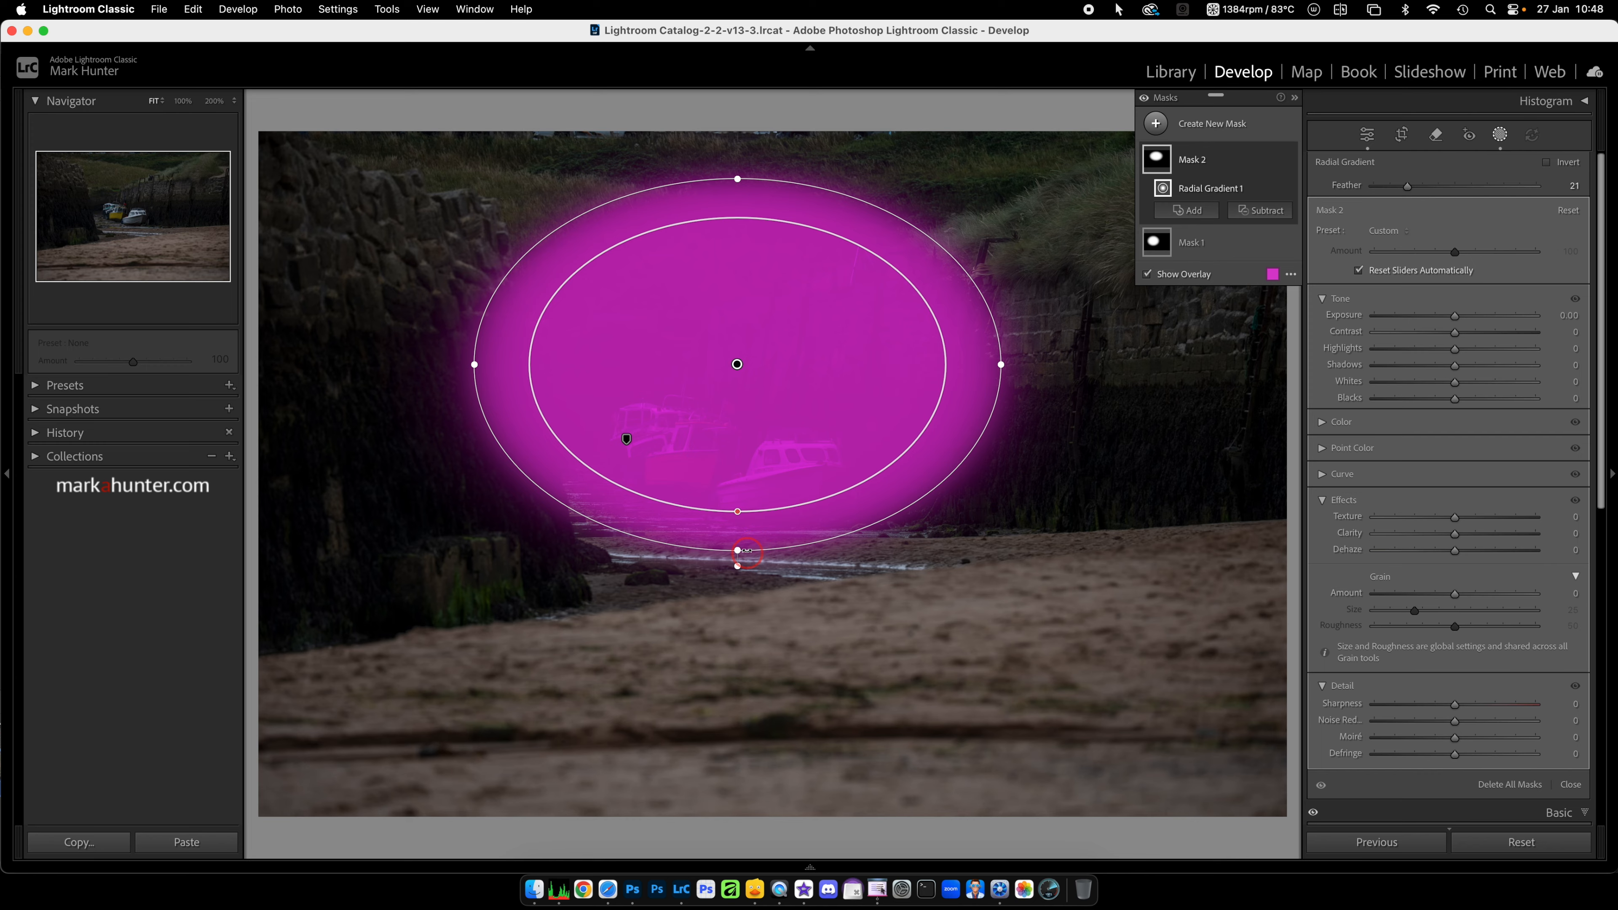
pyautogui.moveTo(742, 553); pyautogui.dragTo(762, 513)
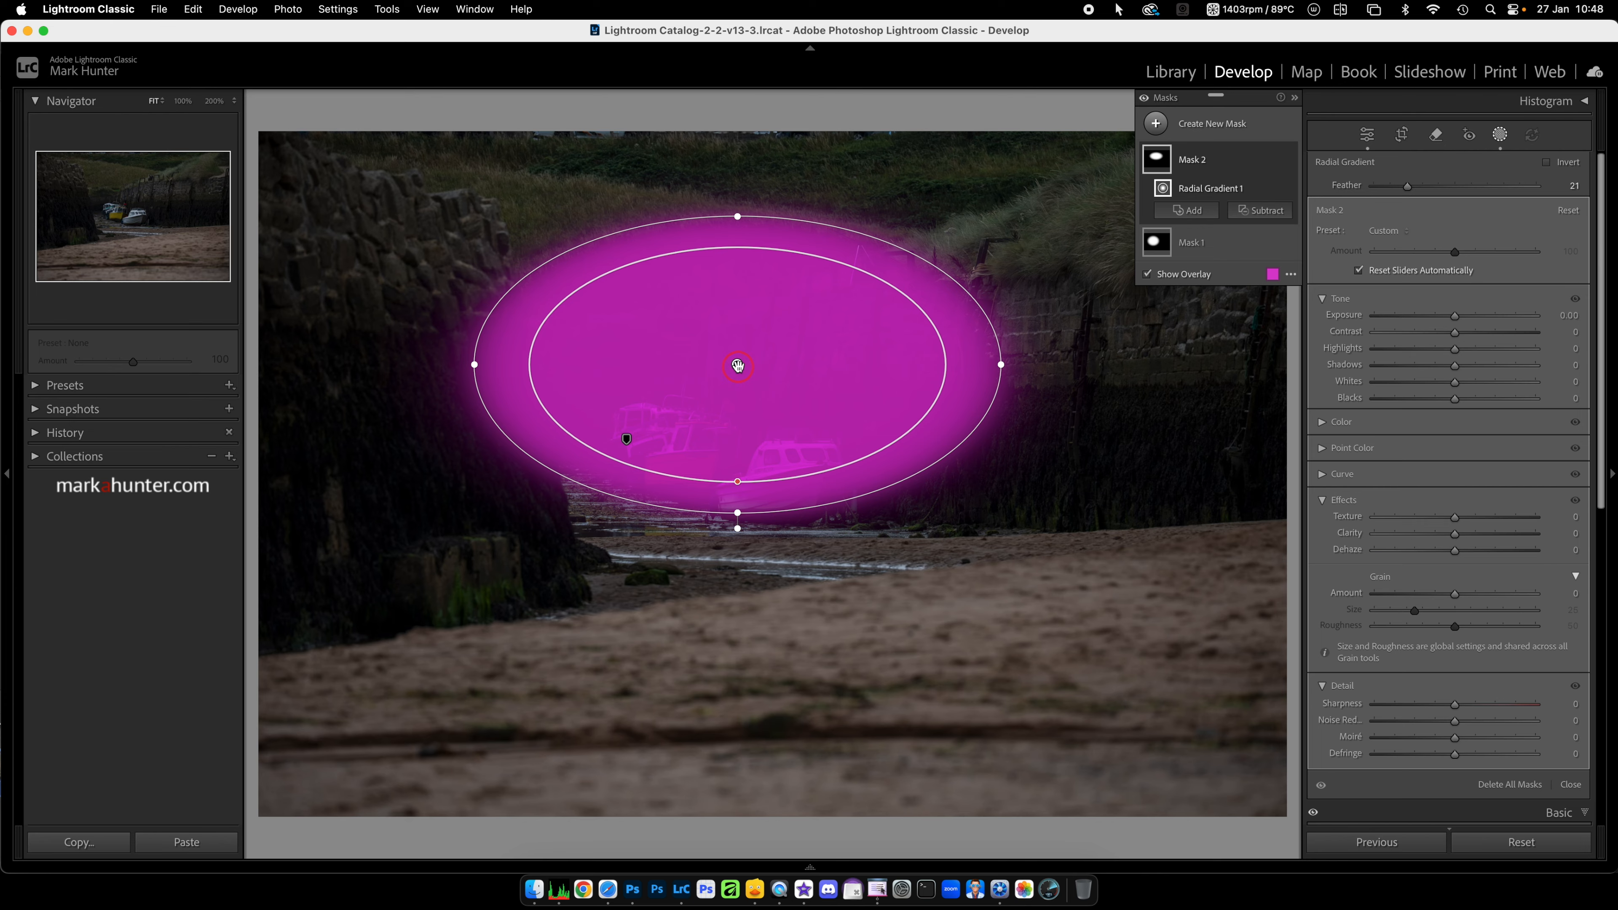
pyautogui.moveTo(738, 367); pyautogui.dragTo(747, 469)
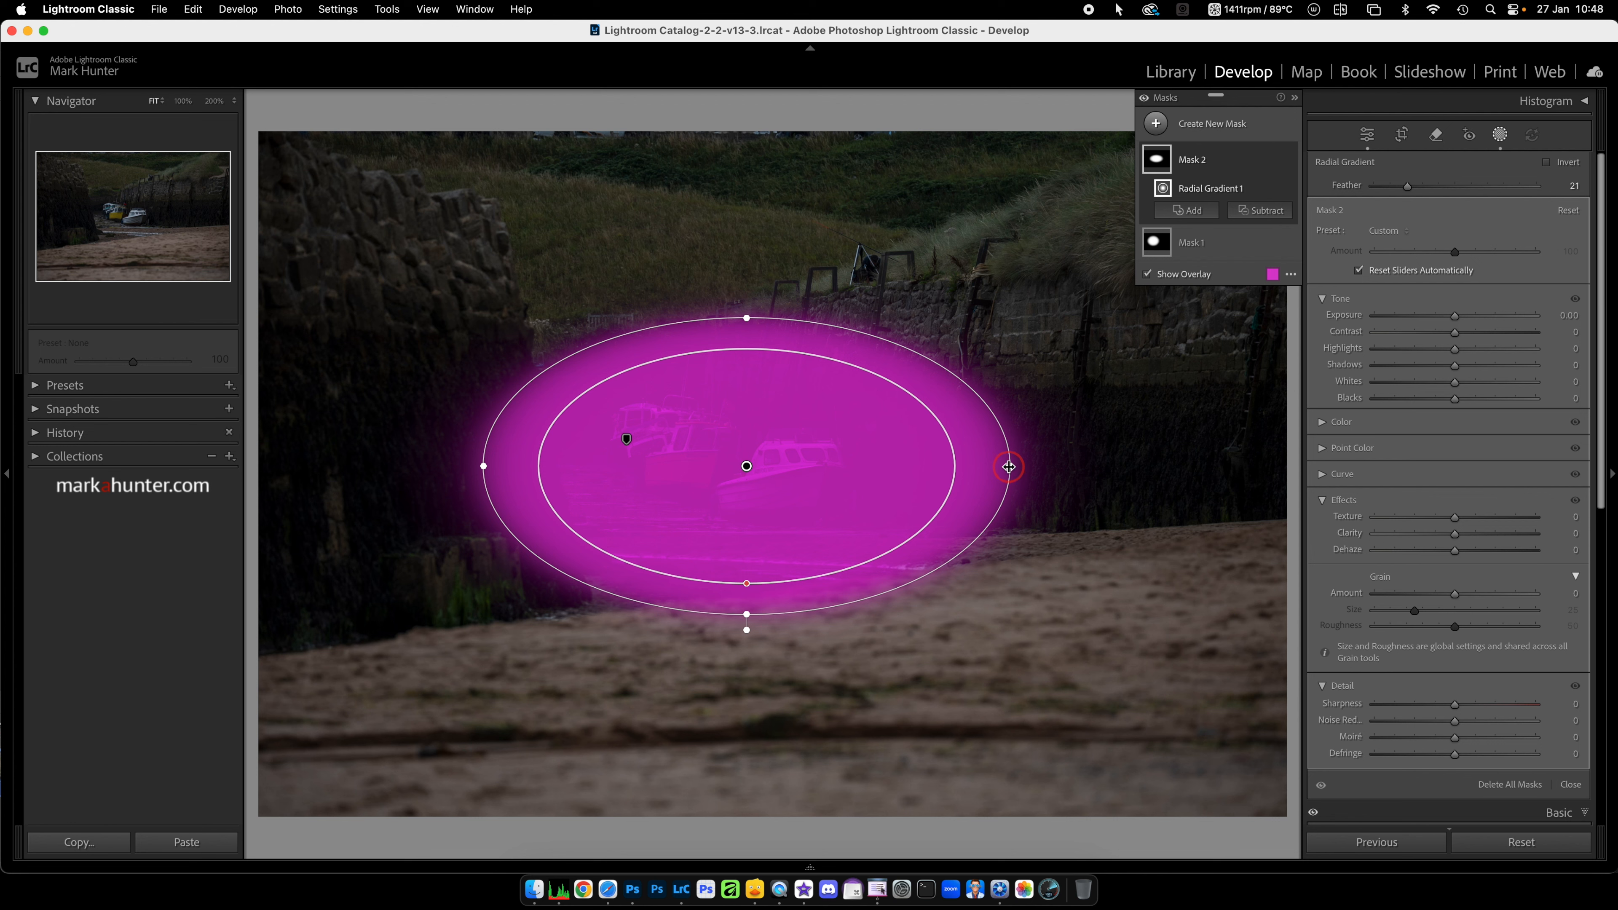
pyautogui.moveTo(1012, 466); pyautogui.dragTo(1048, 466)
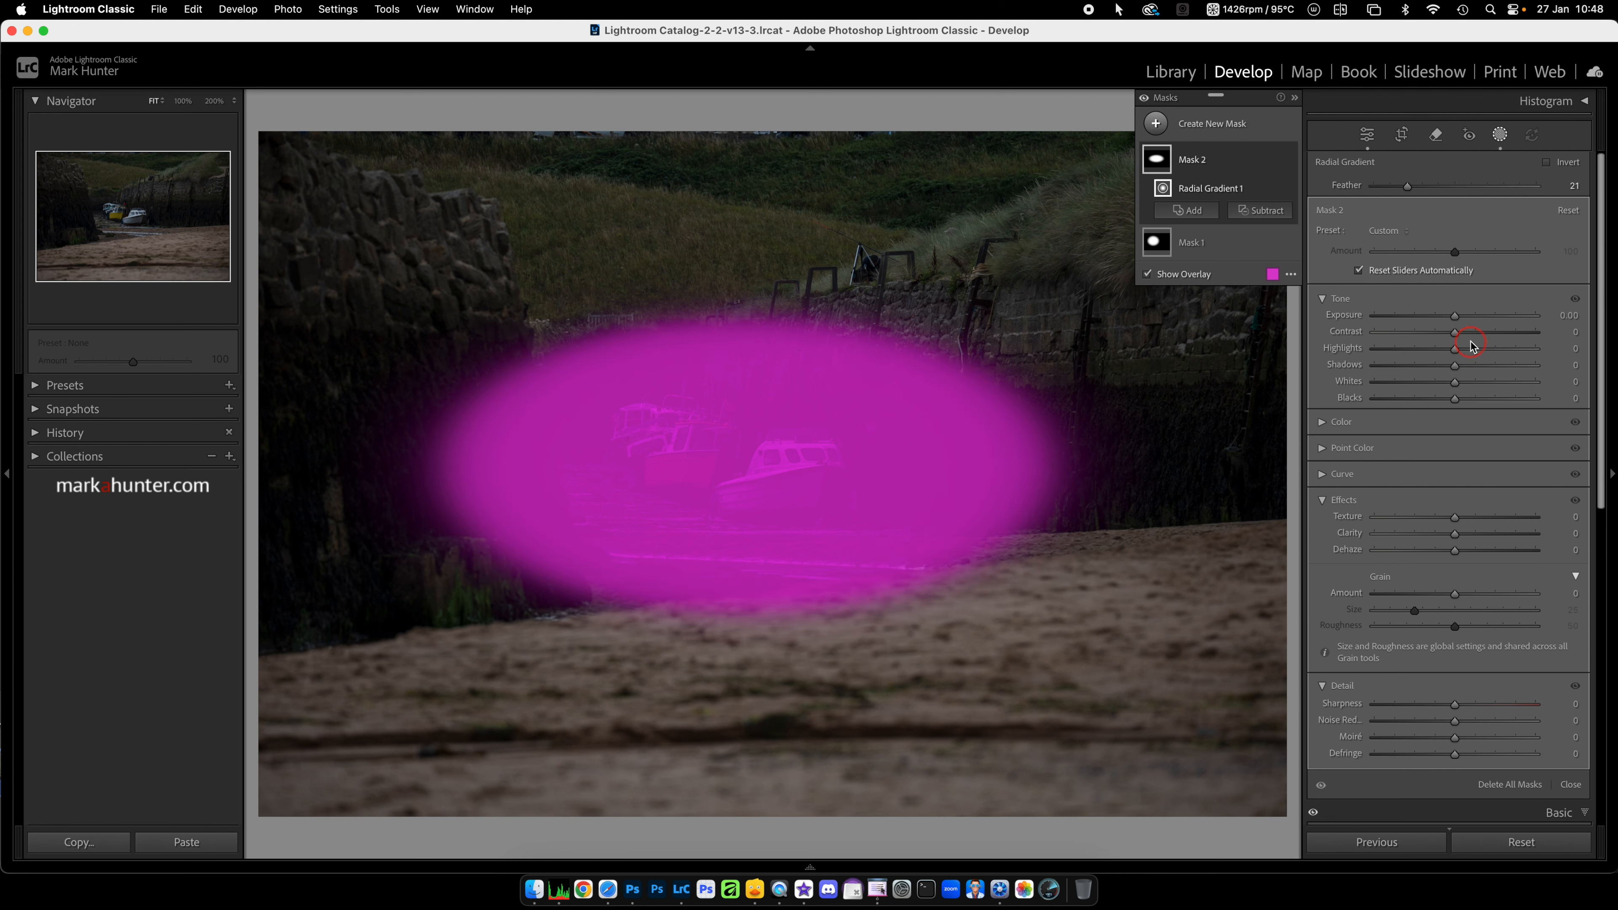
# Step: Set the elliptical mask's exposure to 1.64, try its feather at 0, and finish with a feather of 61
pyautogui.moveTo(1457, 319); pyautogui.dragTo(1488, 317)
pyautogui.moveTo(1408, 187); pyautogui.dragTo(1354, 188)
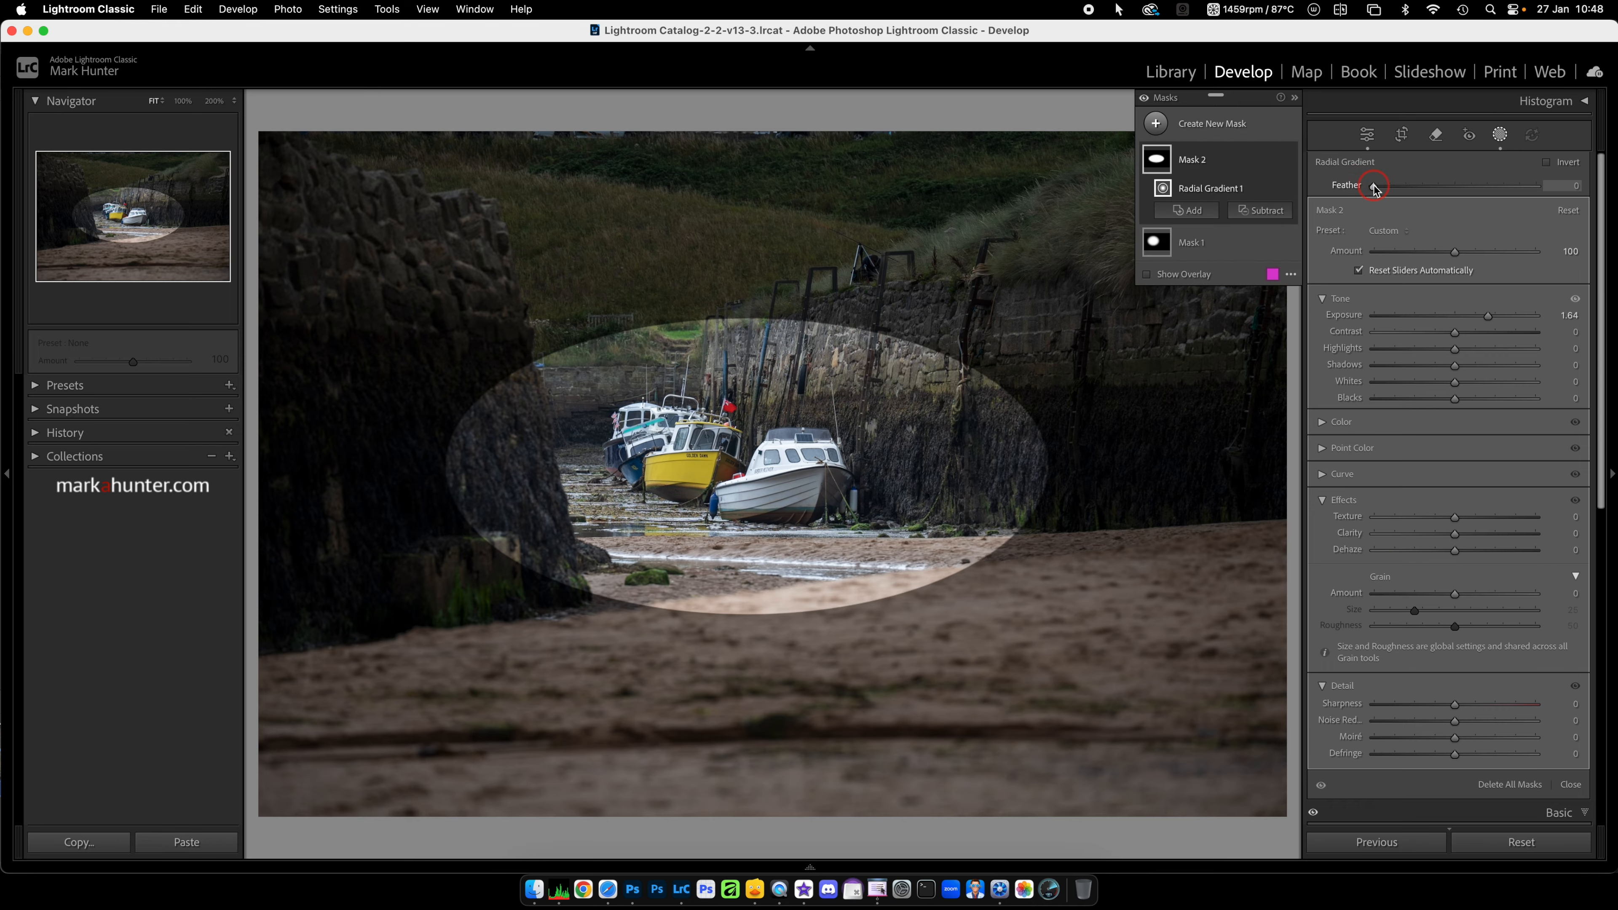
pyautogui.moveTo(1374, 189); pyautogui.dragTo(1472, 189)
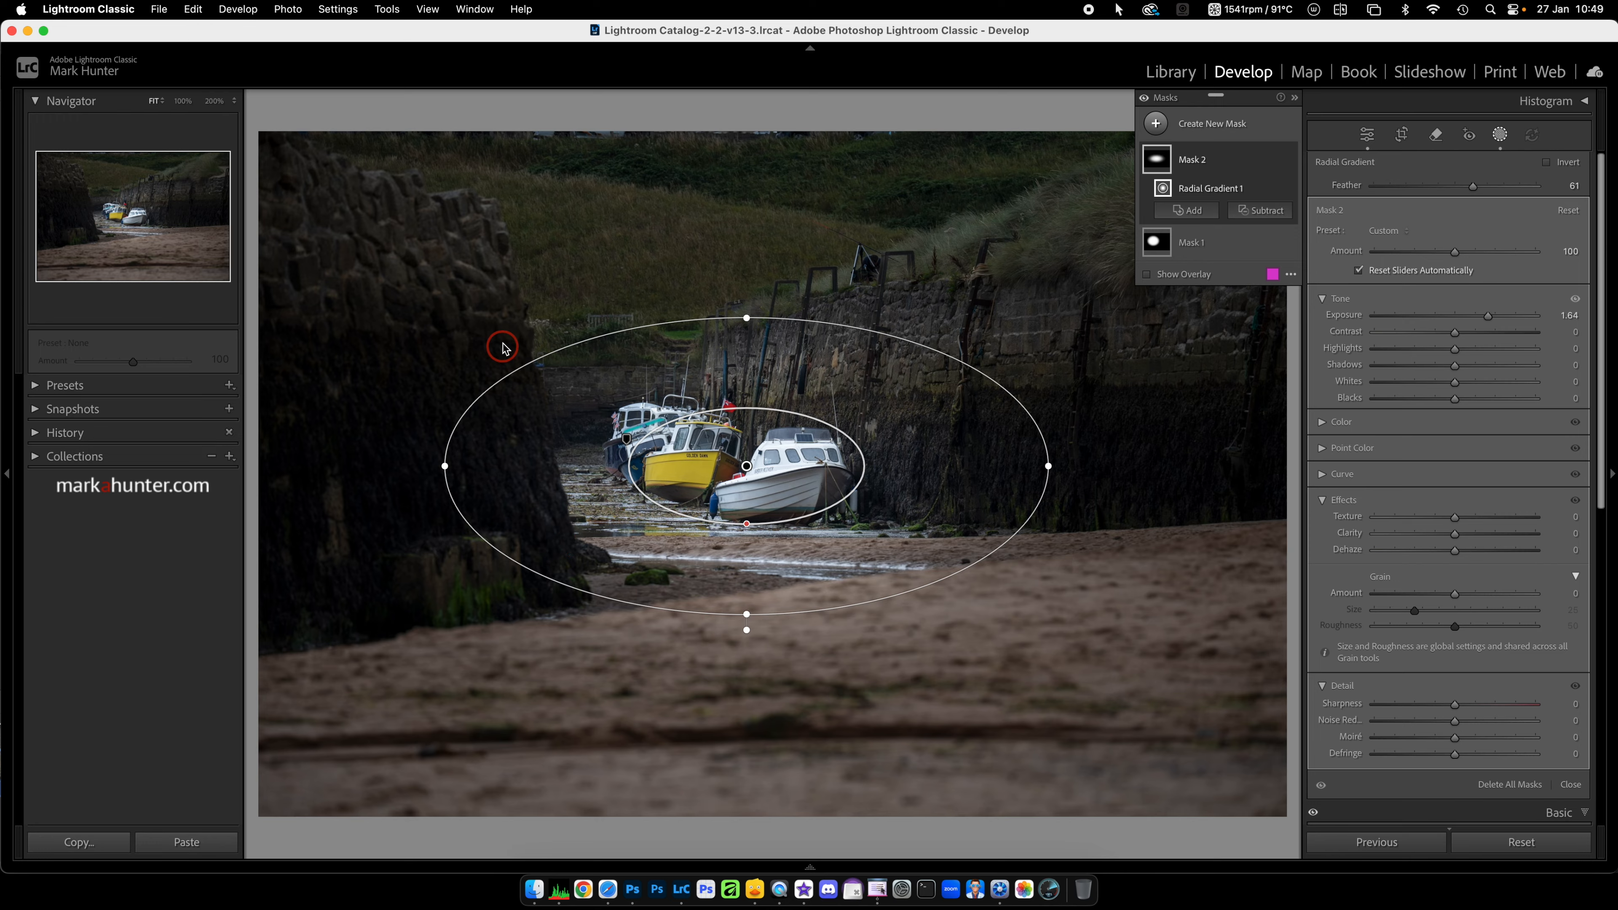
# Step: Subtract a narrow linear gradient along the dark rock wall beside the boats from the elliptical mask, and close masking
pyautogui.click(1265, 212)
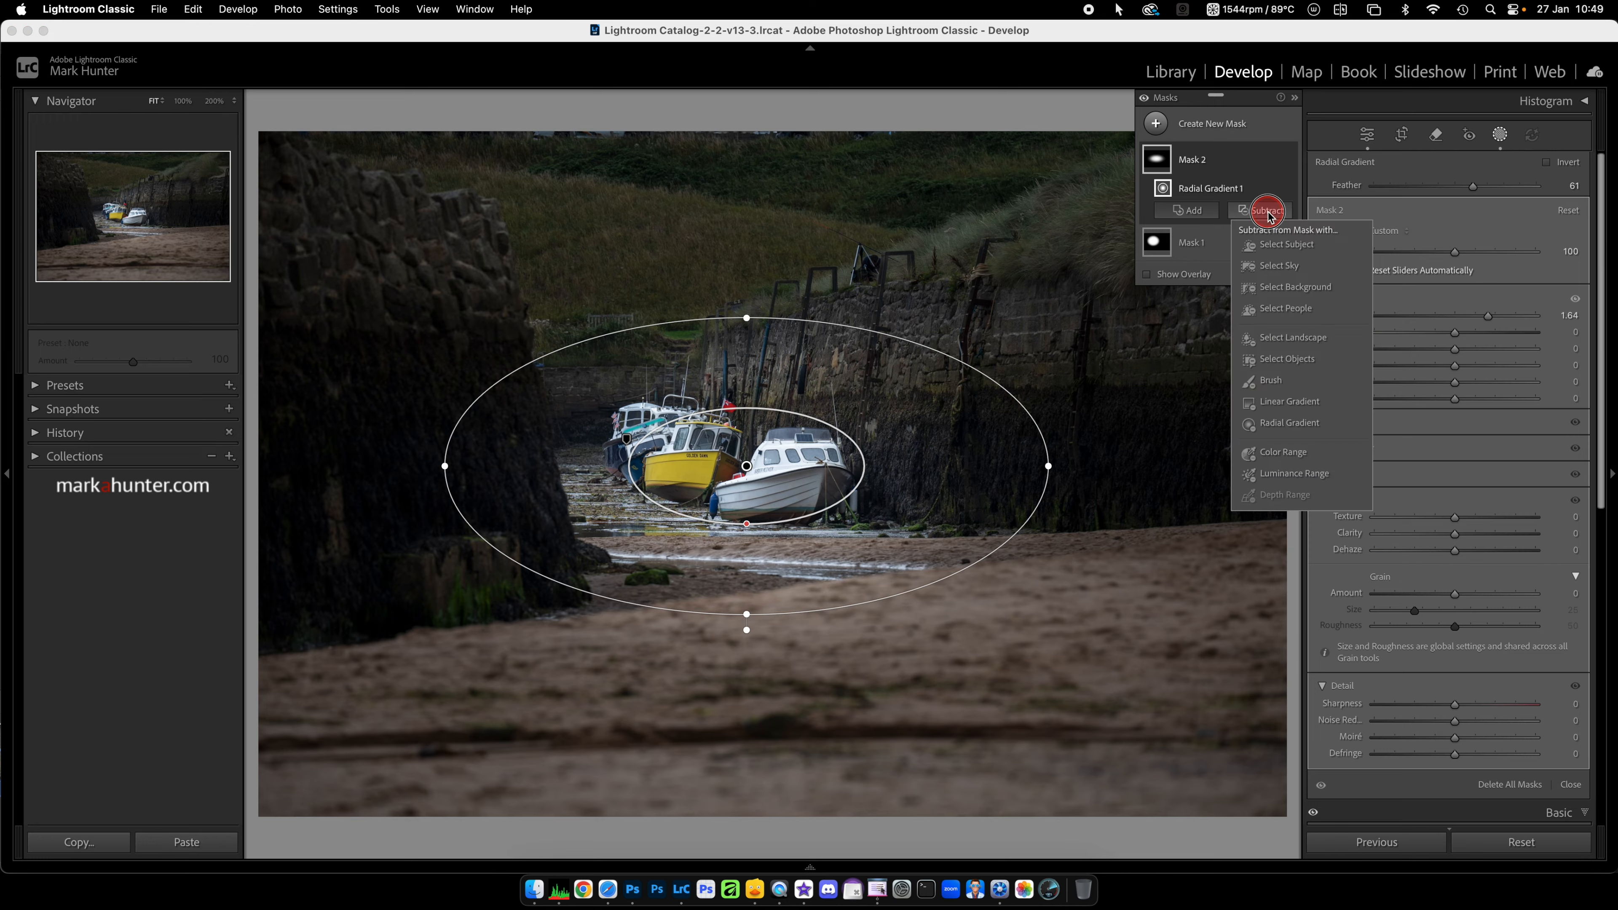
pyautogui.click(1285, 402)
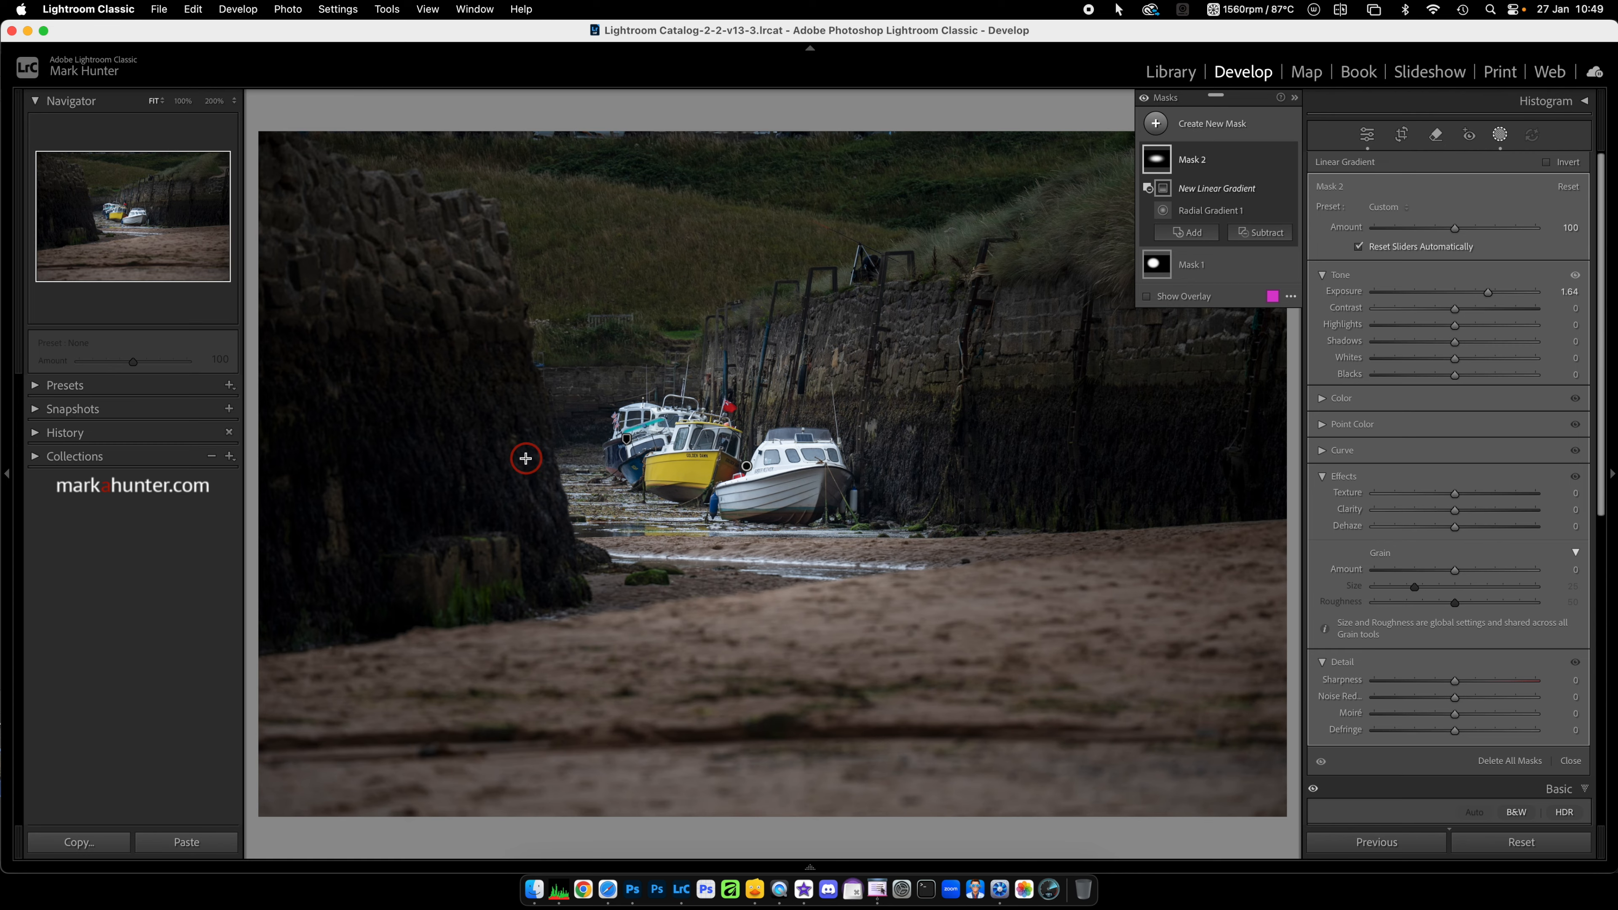
pyautogui.press('o')
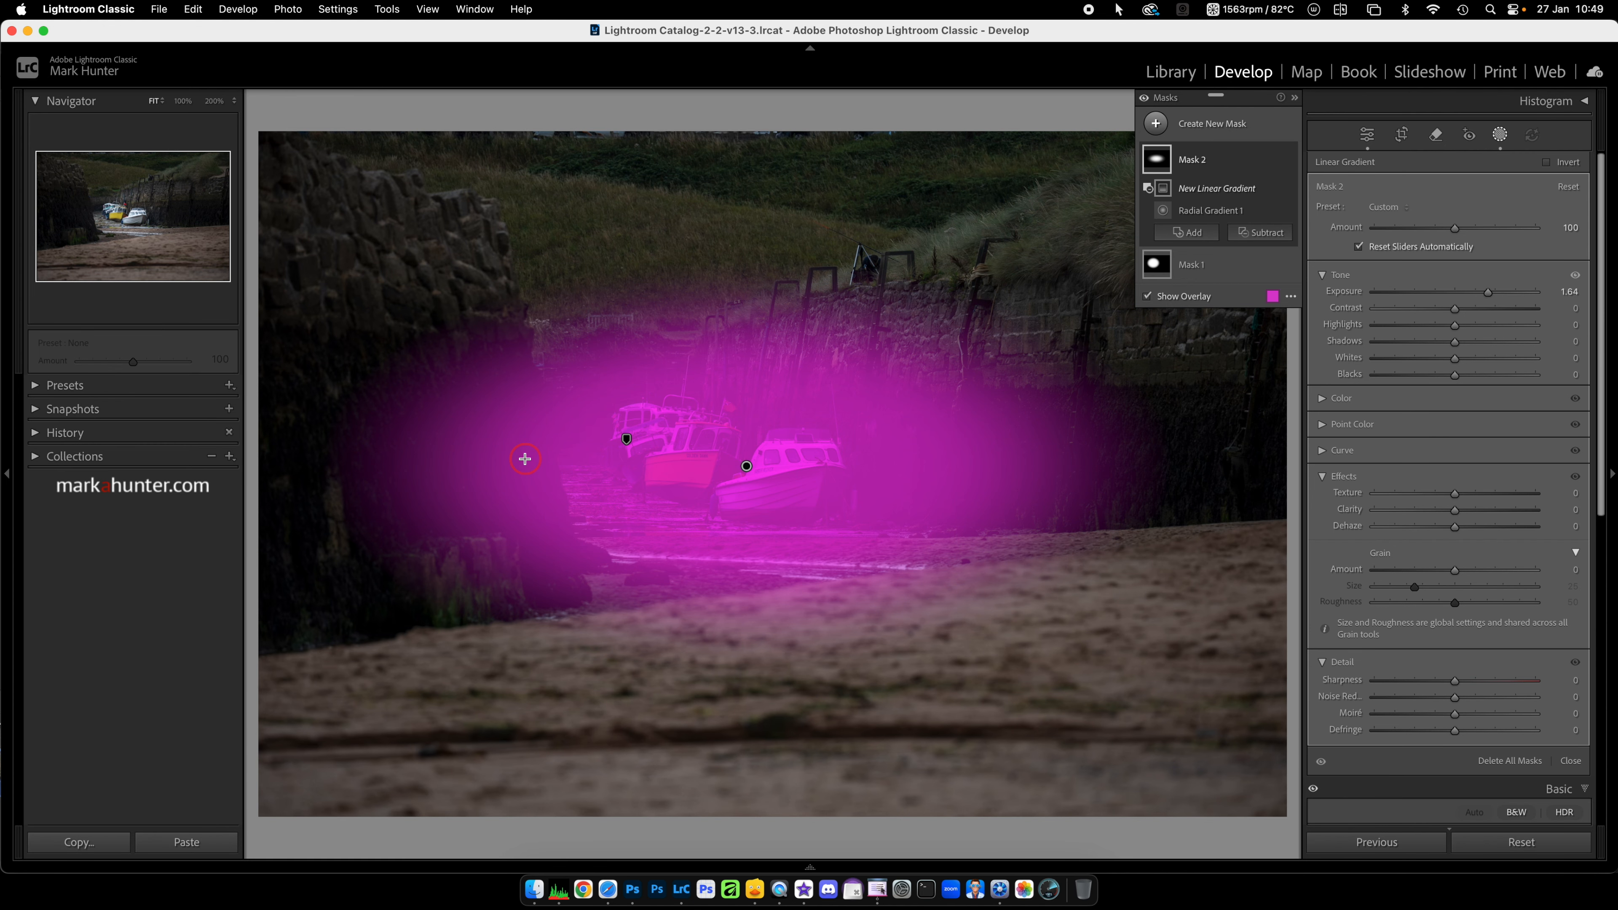
pyautogui.click(528, 435)
pyautogui.moveTo(529, 435); pyautogui.dragTo(579, 422)
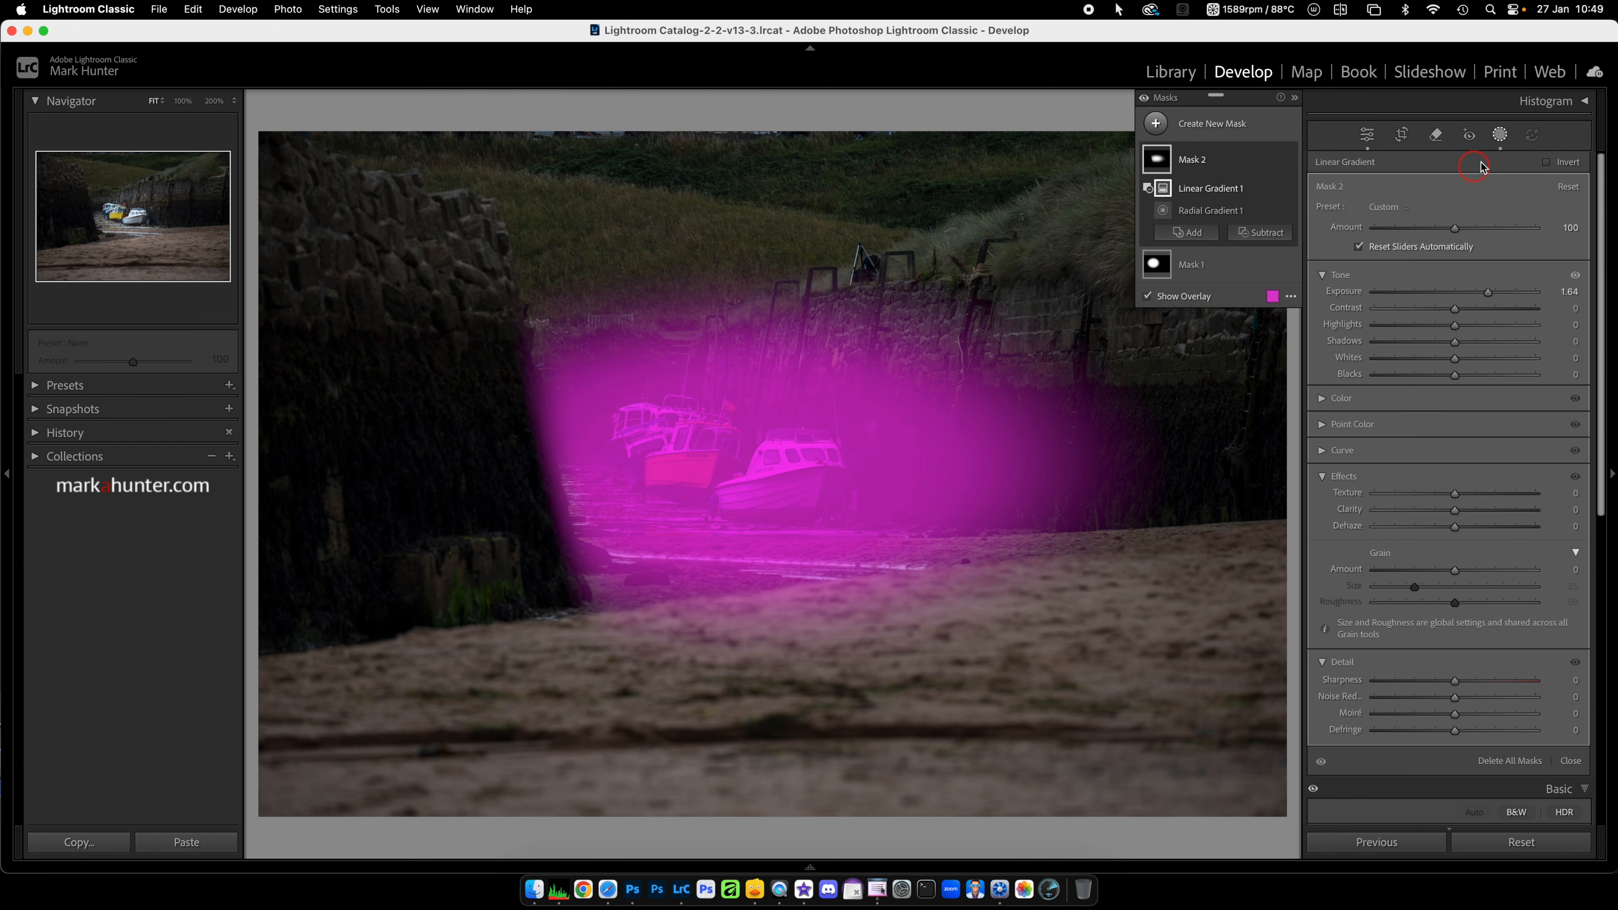
pyautogui.click(1501, 136)
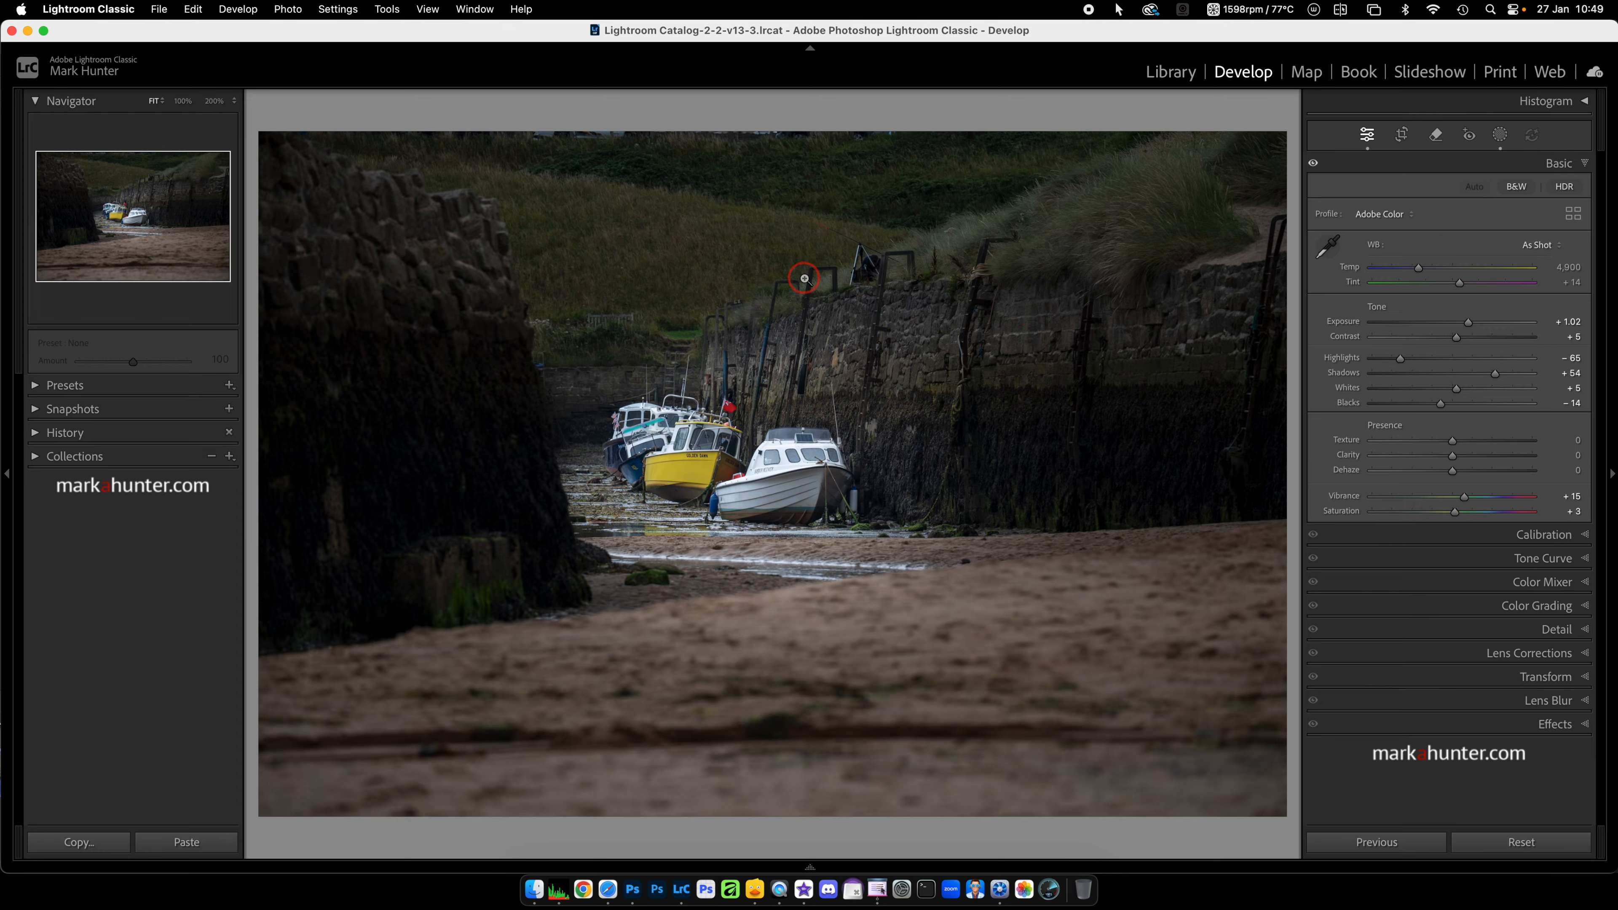
# Step: Create a third radial gradient mask as an ellipse almost as wide as the photo, centred on the boats
pyautogui.click(1500, 135)
pyautogui.click(1156, 123)
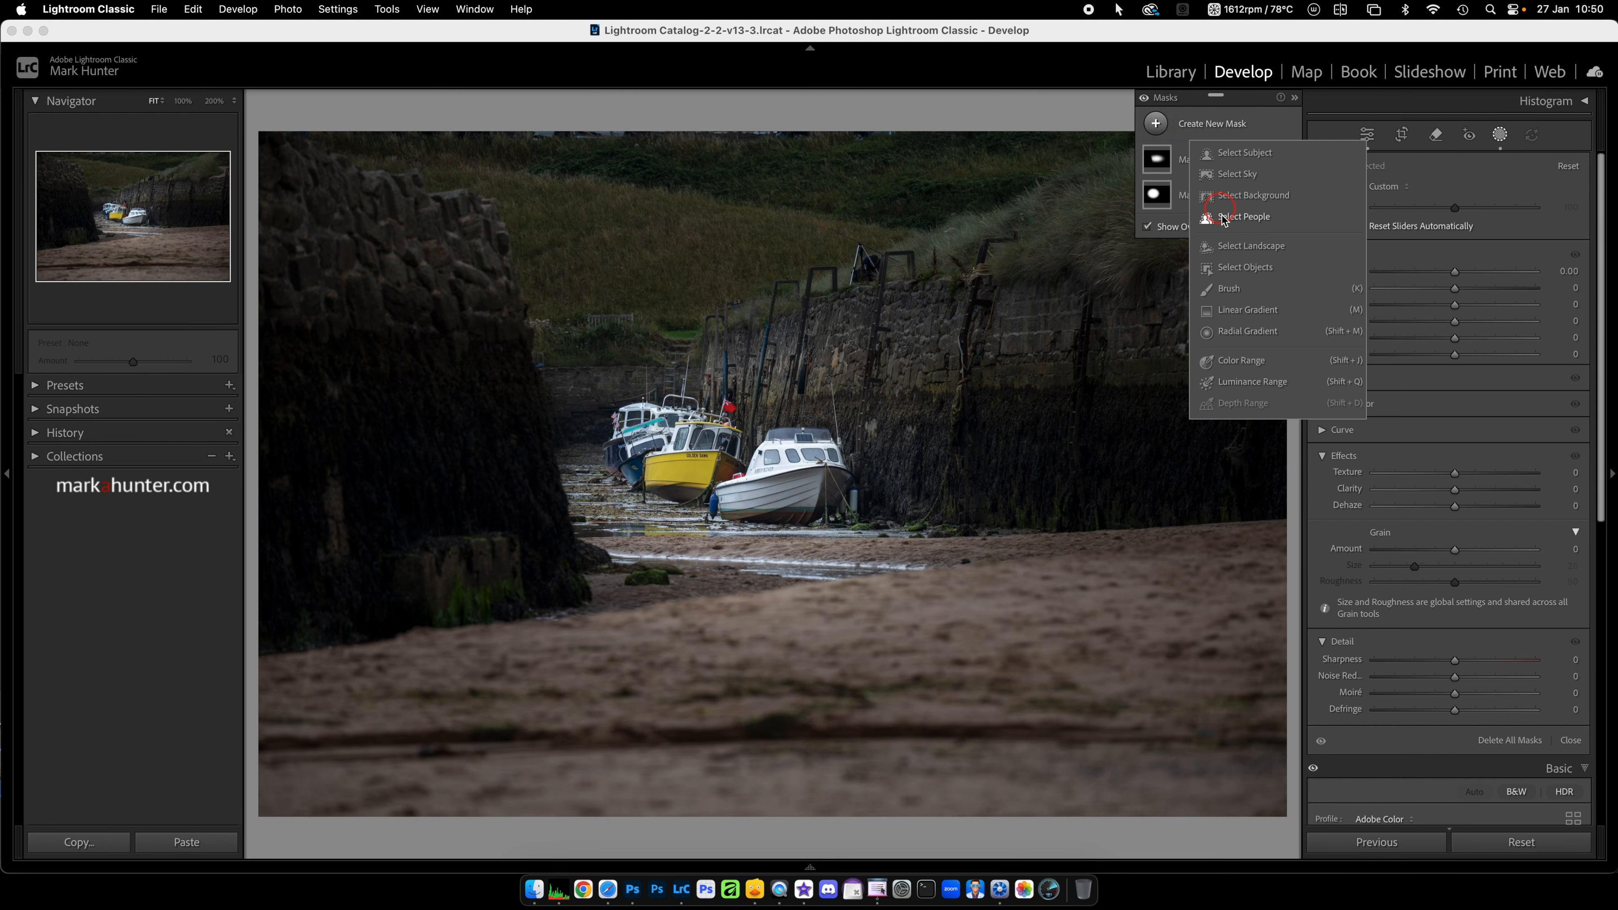
pyautogui.click(1235, 333)
pyautogui.moveTo(552, 419); pyautogui.dragTo(1065, 668)
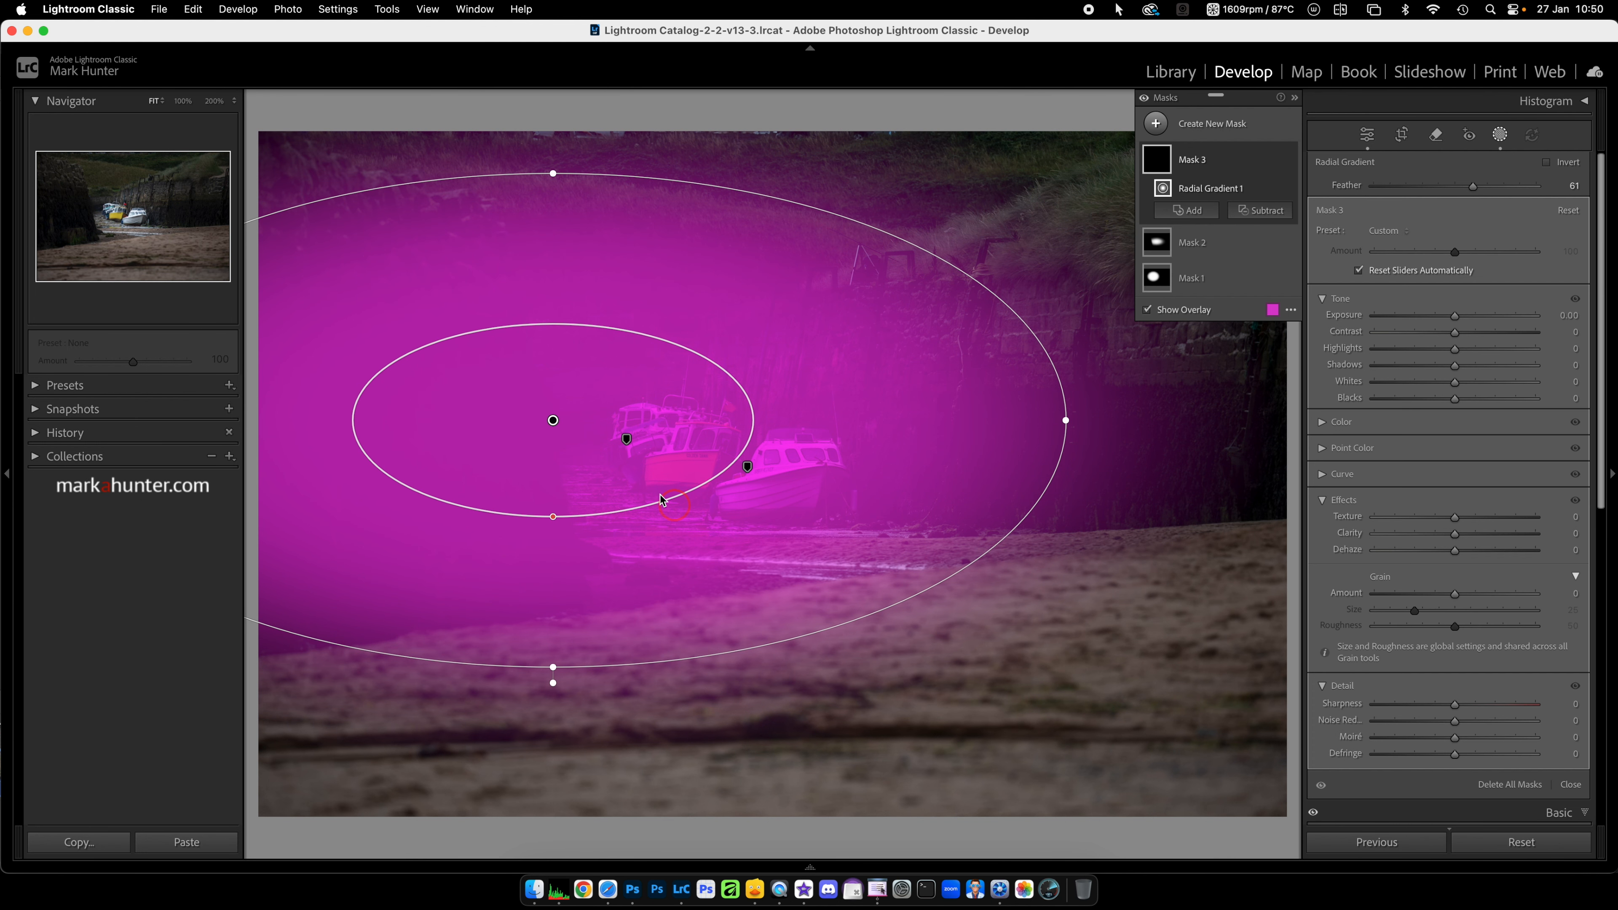
pyautogui.moveTo(554, 426); pyautogui.dragTo(767, 470)
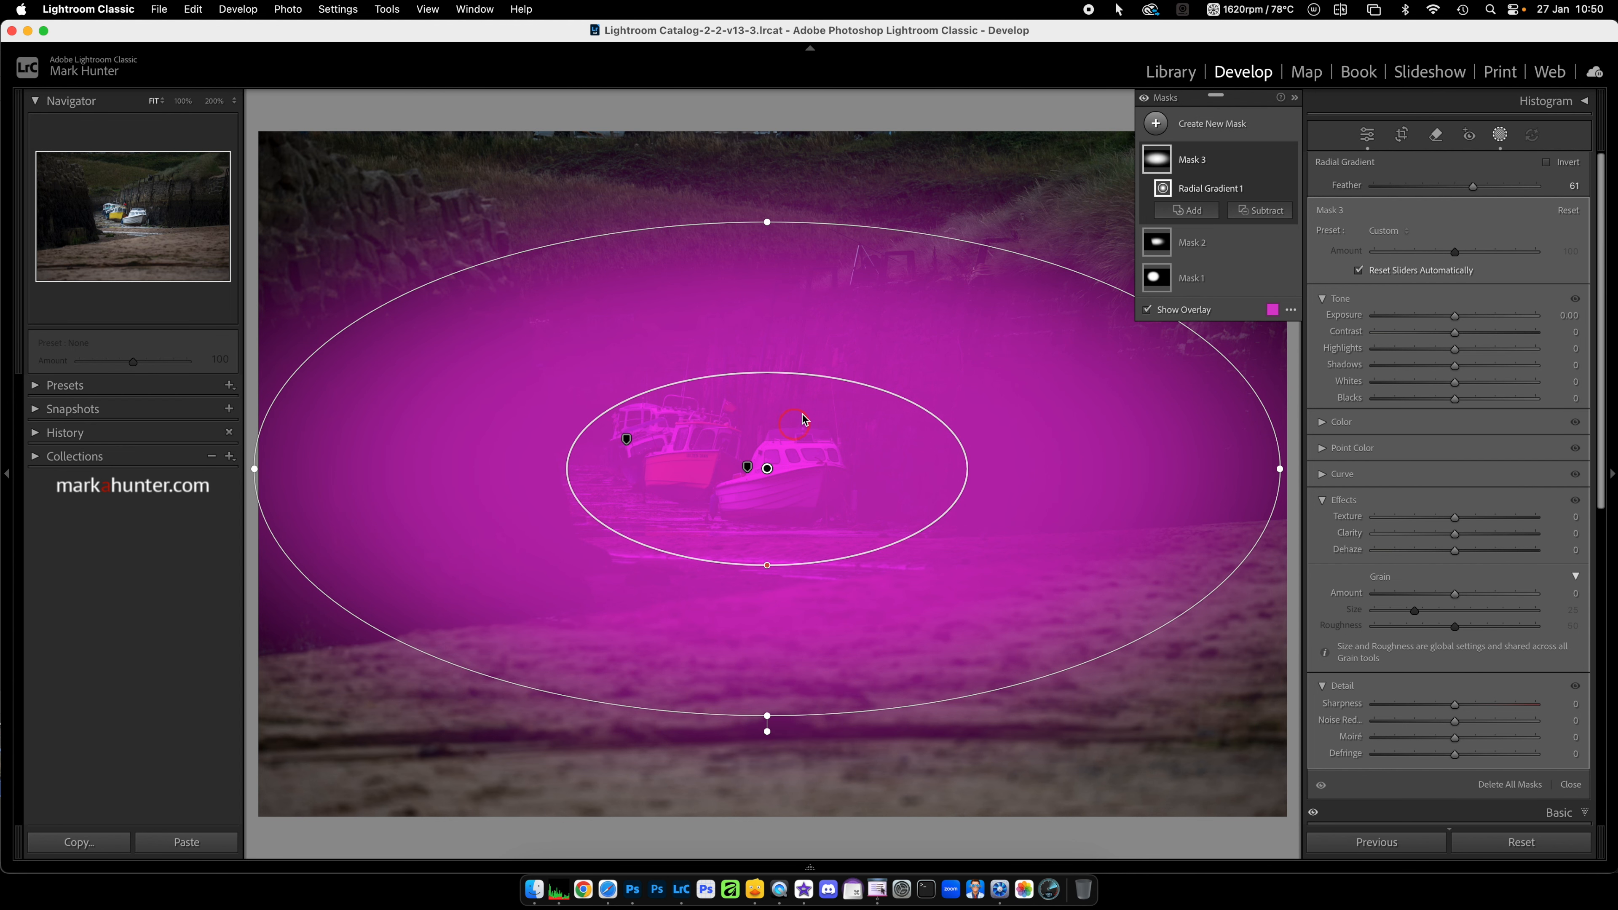
# Step: Invert the large radial gradient mask and set its feather to 86 and exposure to -0.75
pyautogui.click(1546, 163)
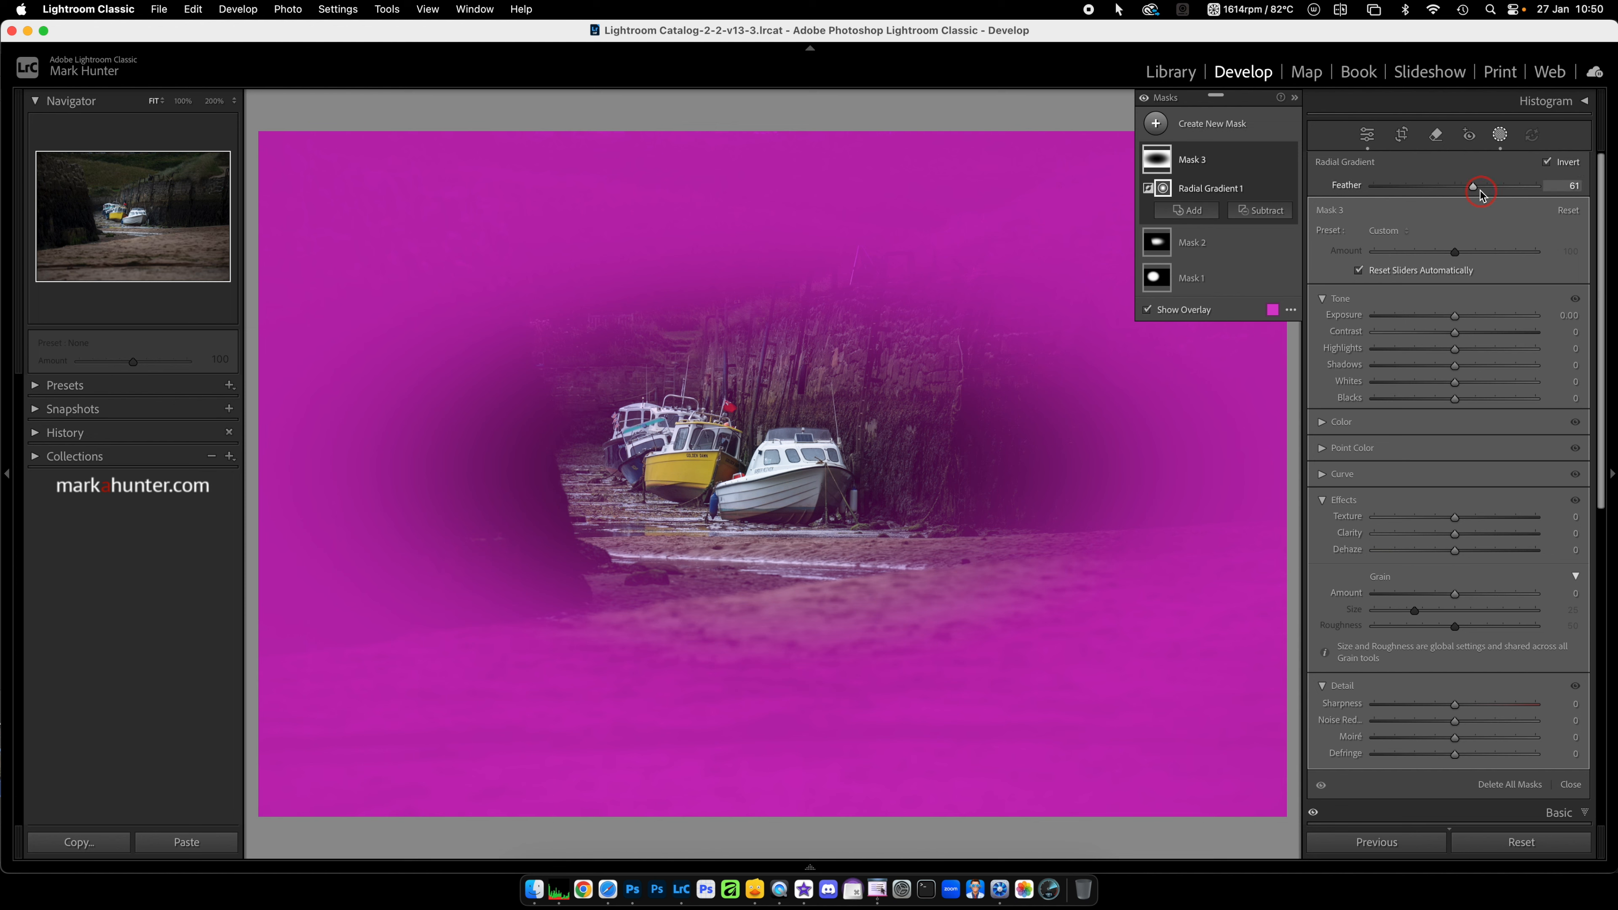
pyautogui.moveTo(1473, 188); pyautogui.dragTo(1514, 189)
pyautogui.moveTo(1456, 317); pyautogui.dragTo(1441, 323)
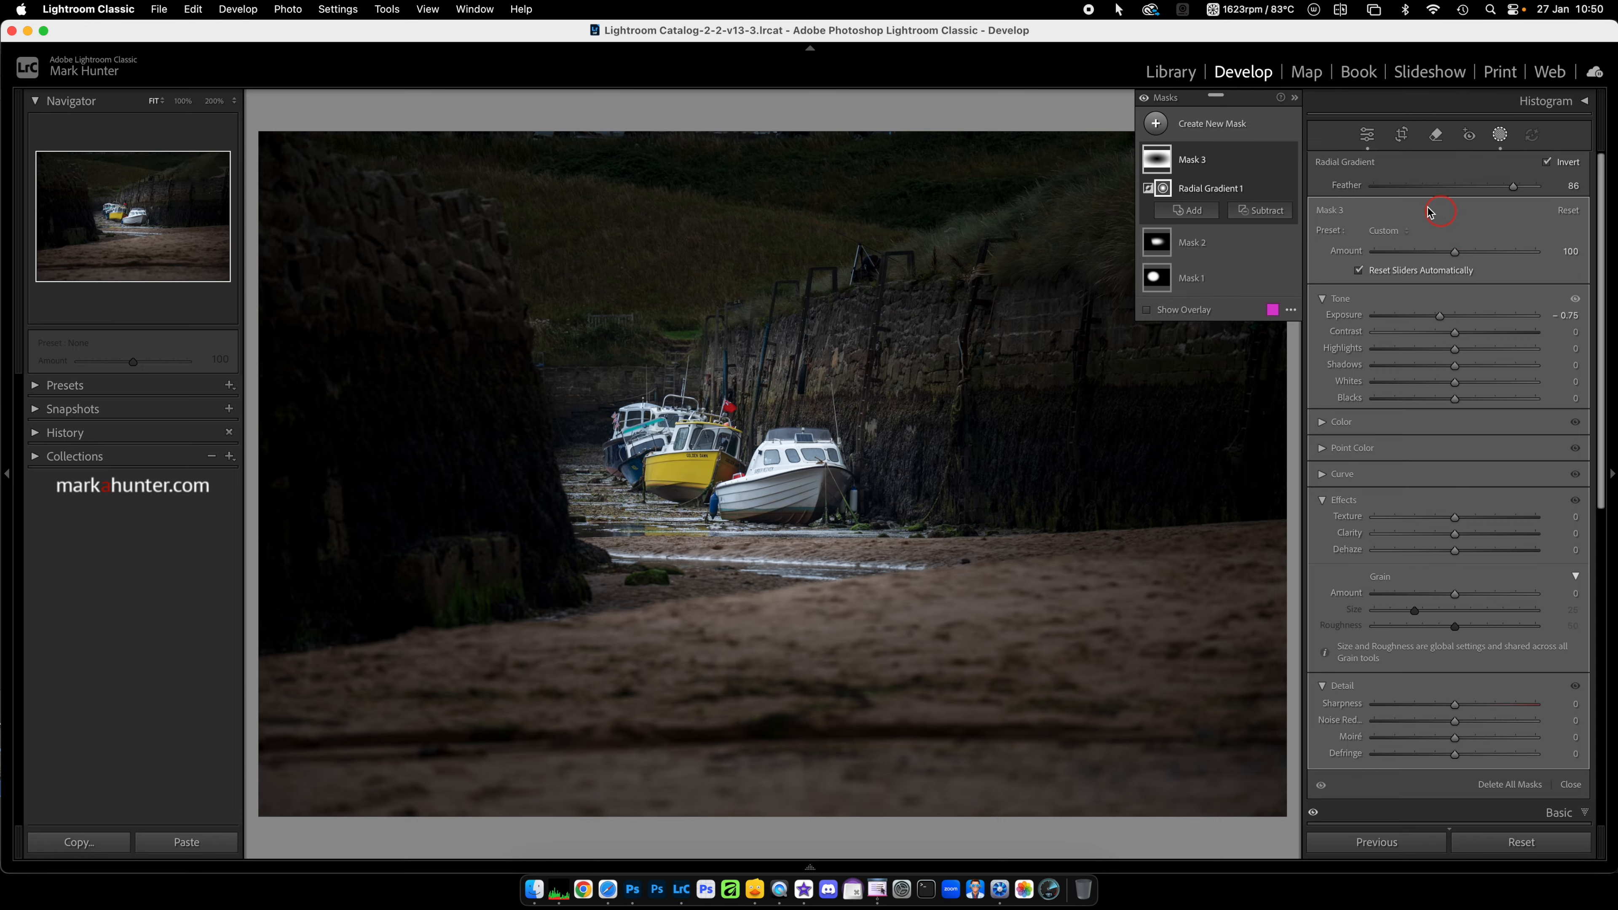
# Step: Compare the harbour photo with its before version, and undo the inverted mask's last exposure change
pyautogui.click(1263, 125)
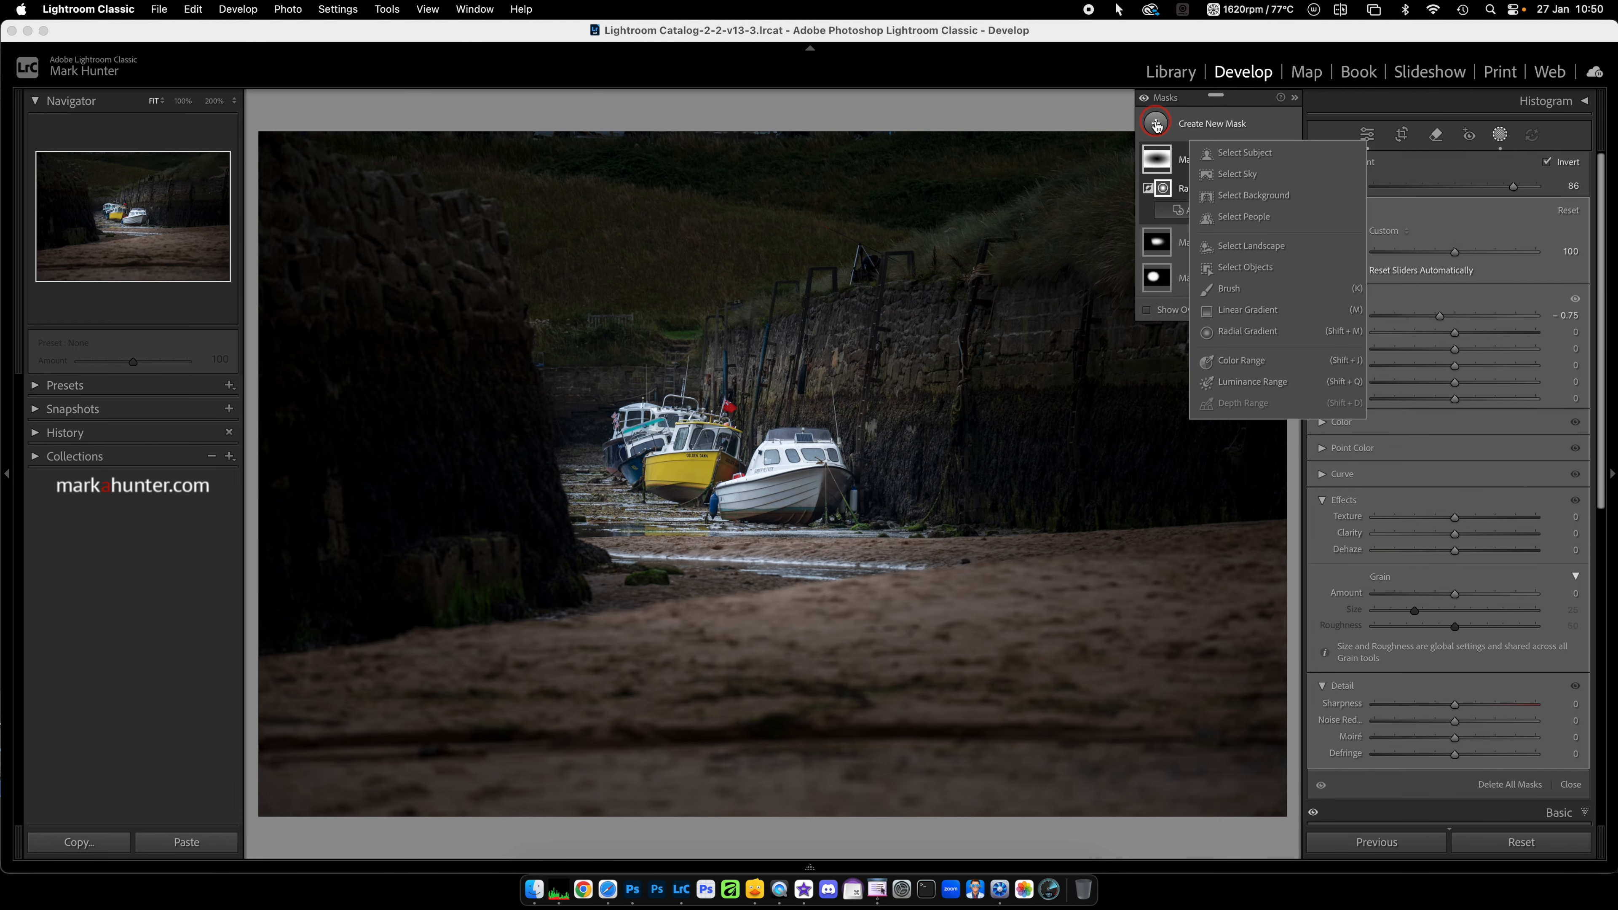
pyautogui.click(1499, 135)
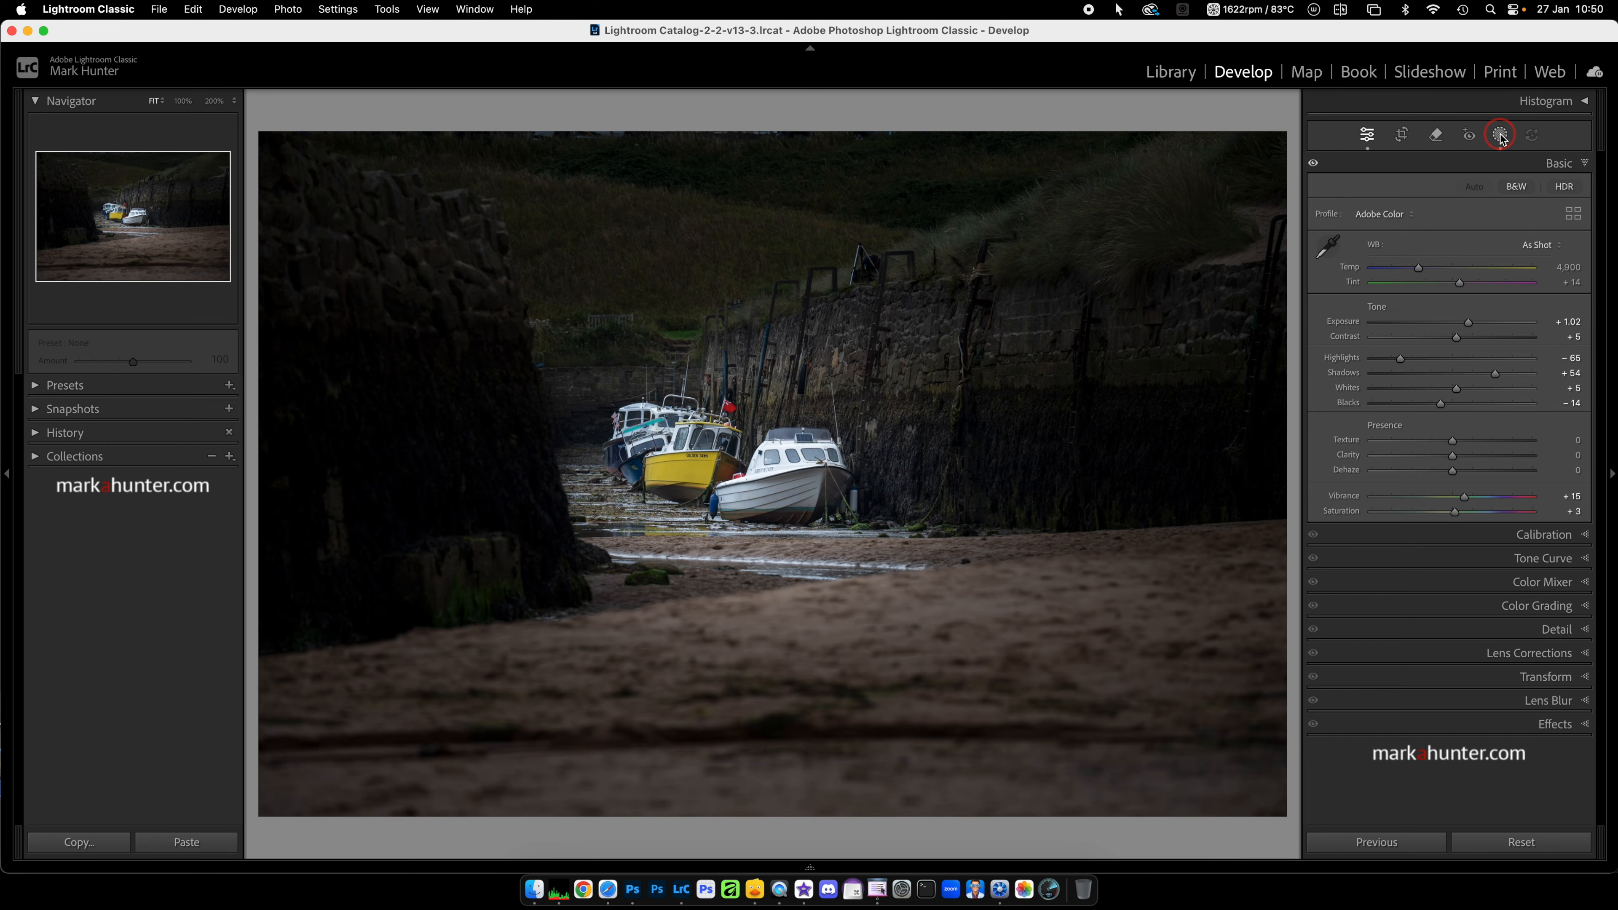
pyautogui.press('\\')
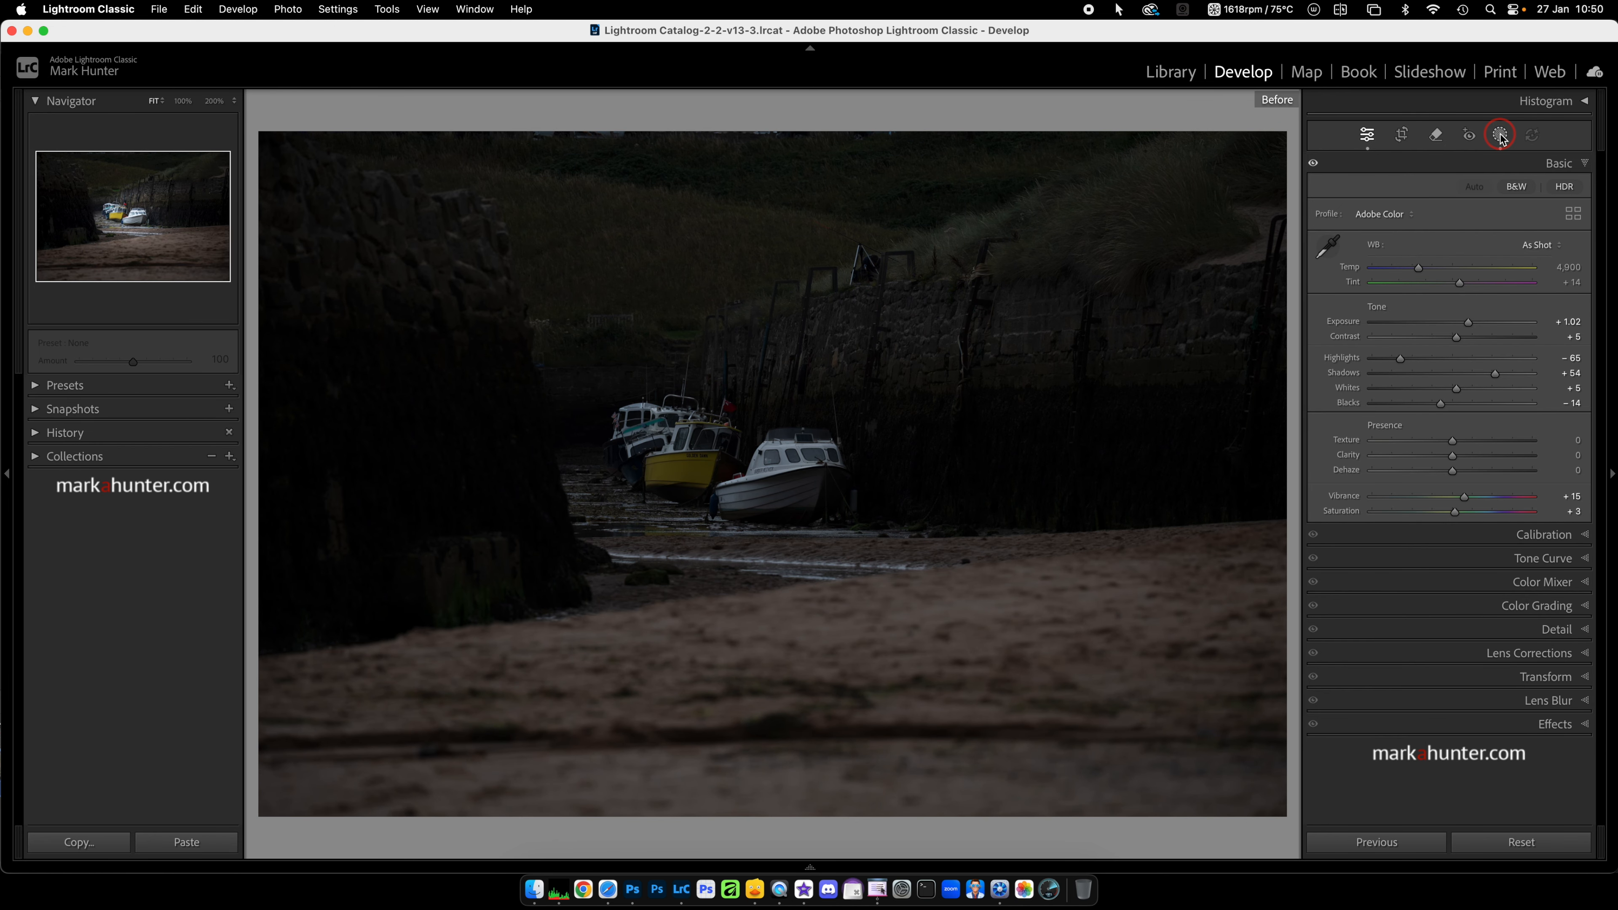
pyautogui.press('\\')
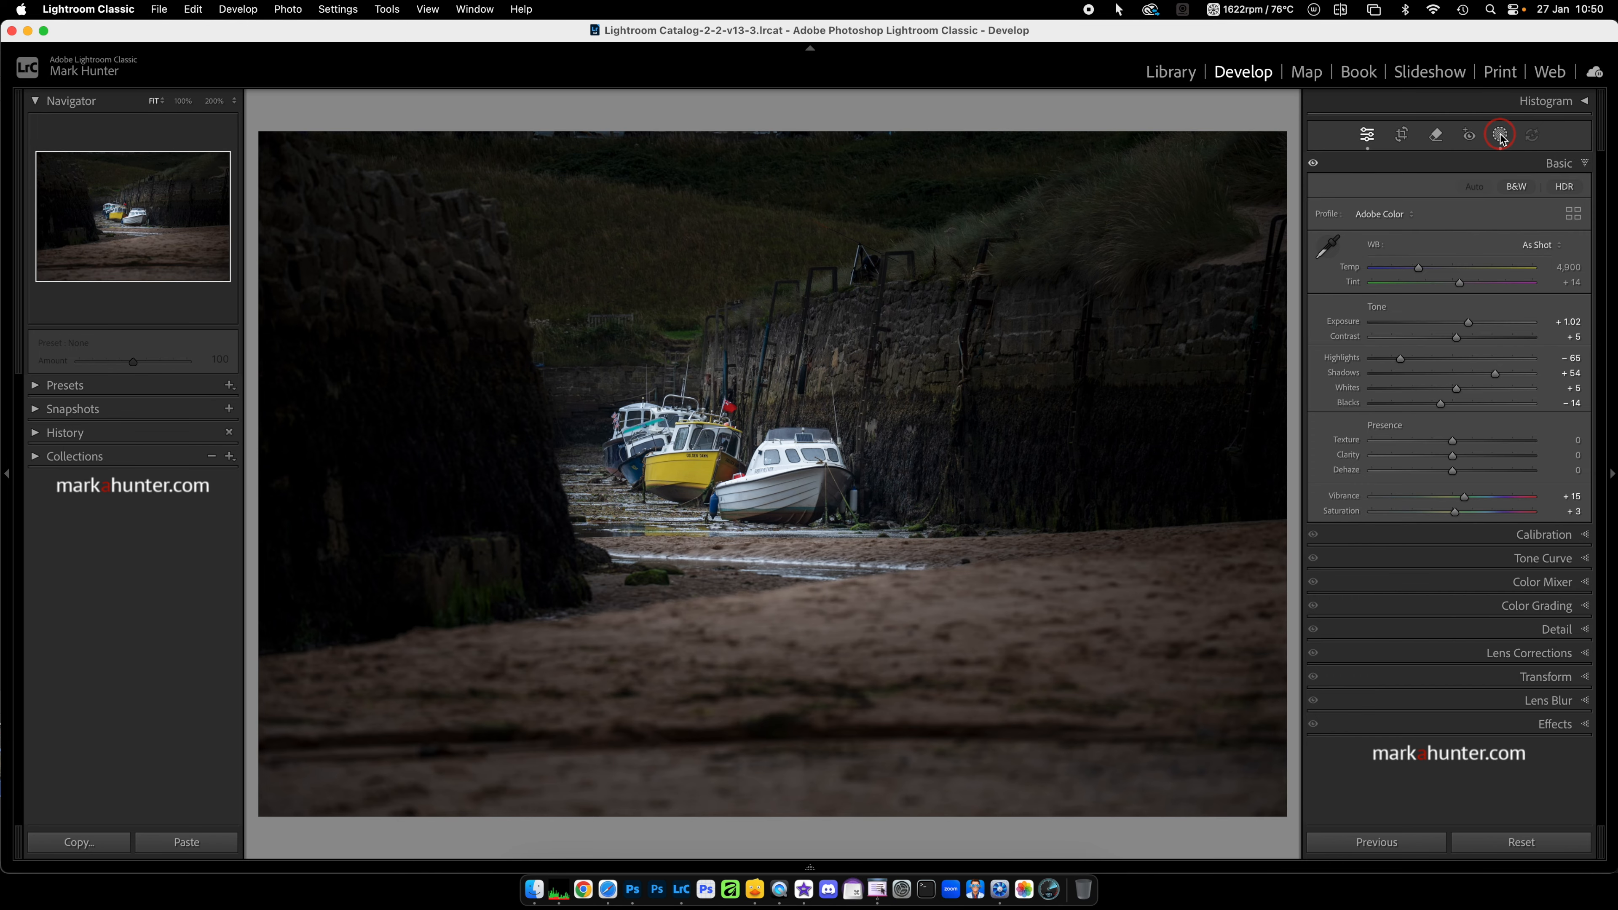
pyautogui.press('super+z')
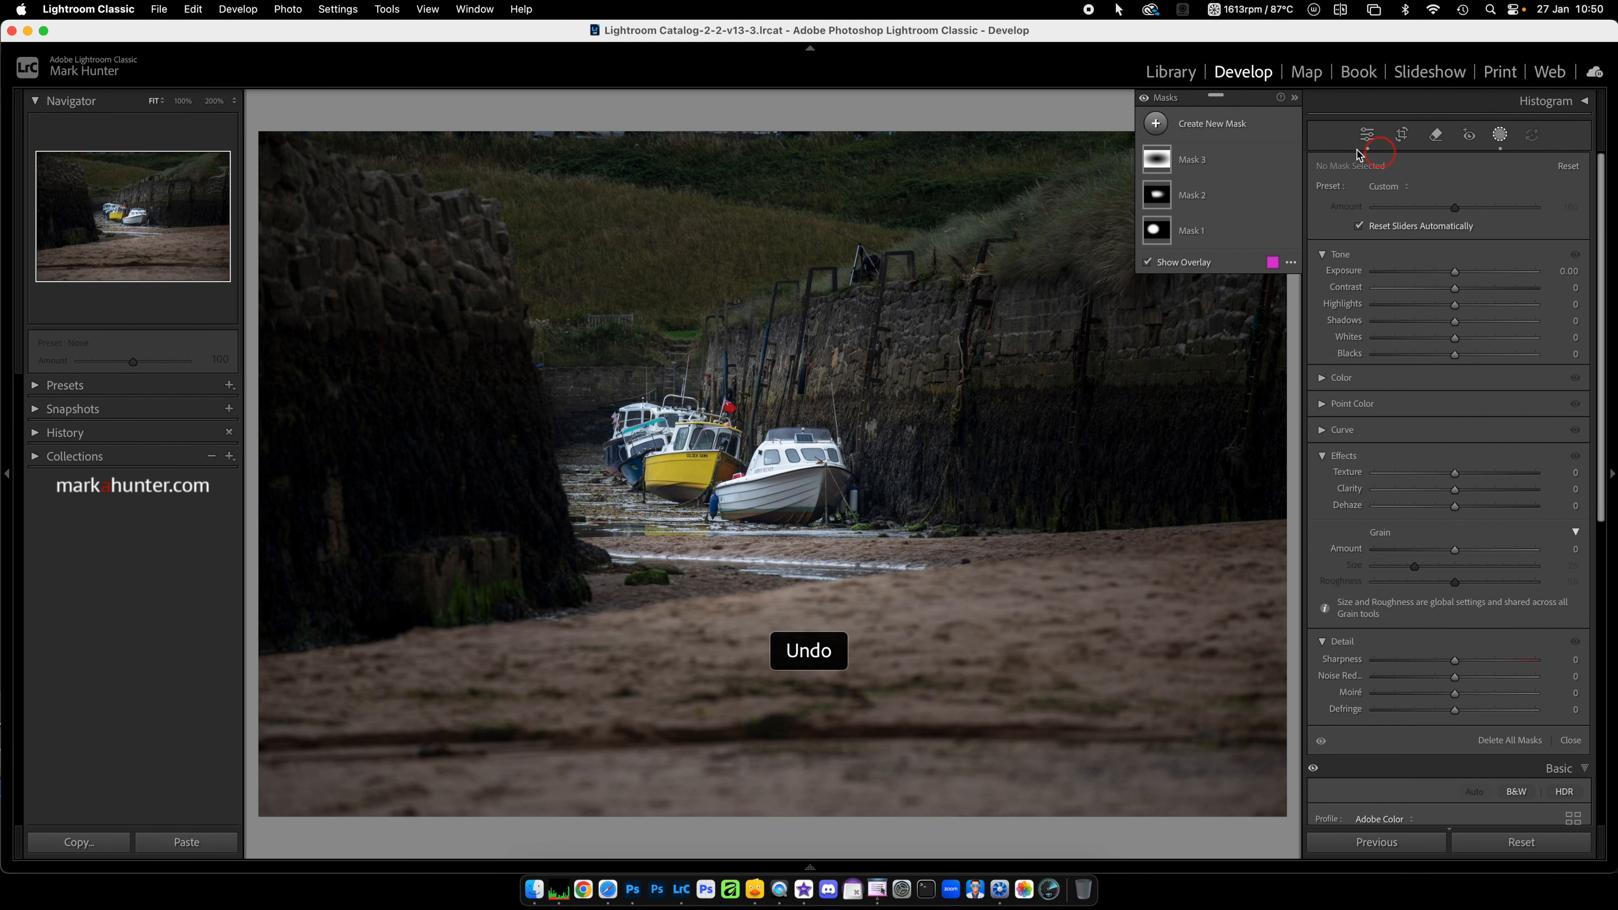
# Step: Add a linear gradient mask rising from the photo's lower edge, widen its transition and position it over the foreground sand
pyautogui.click(1156, 124)
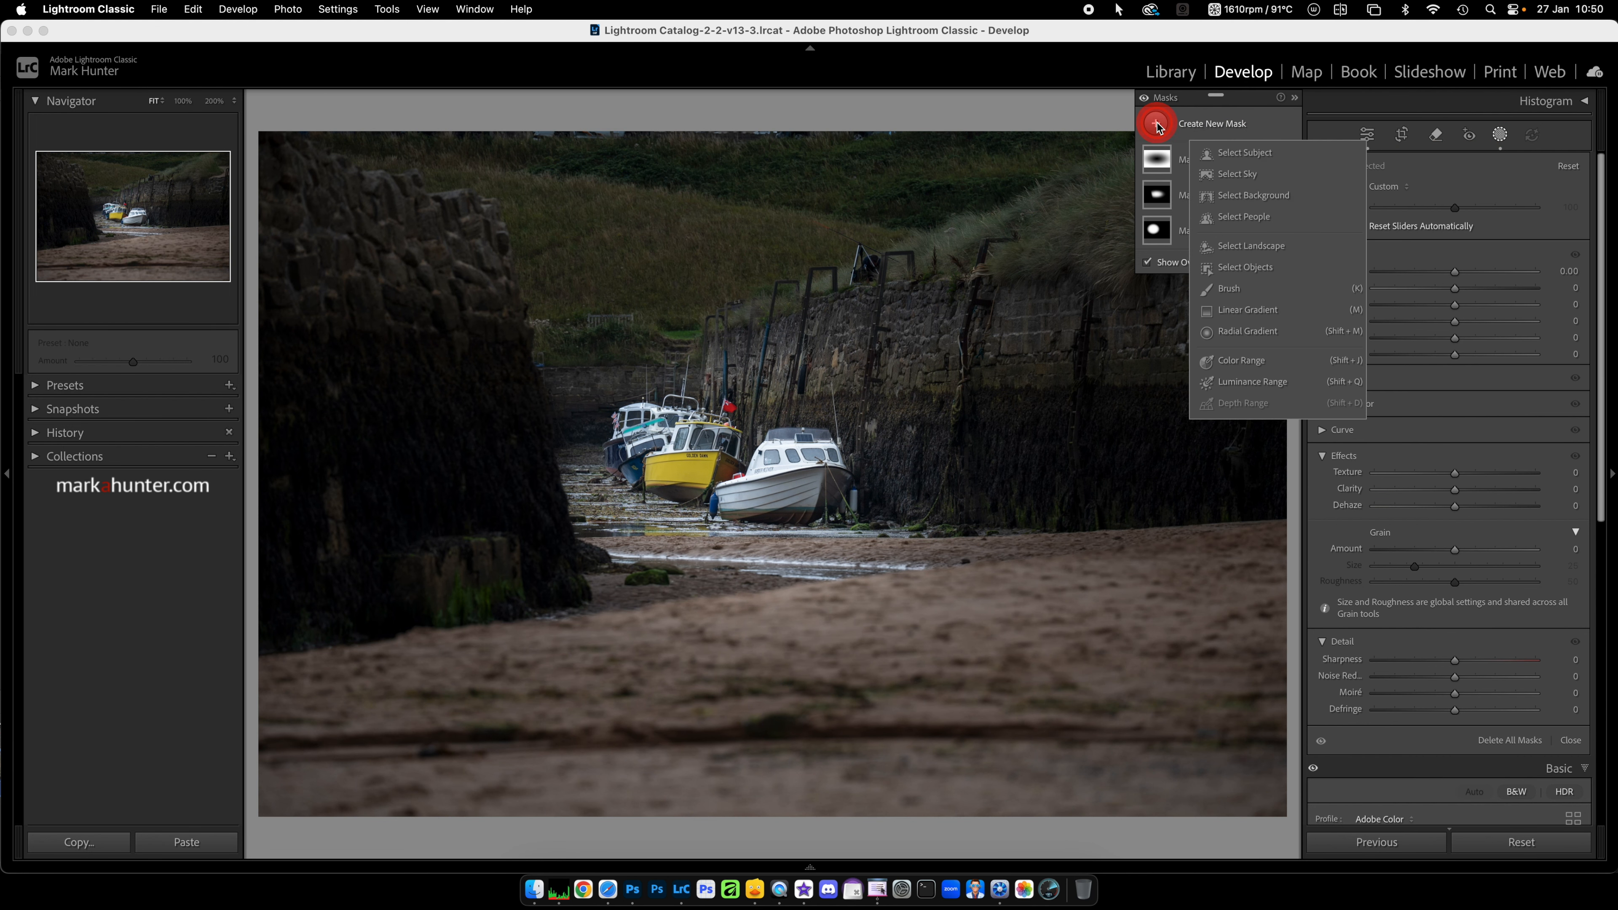
pyautogui.click(1248, 312)
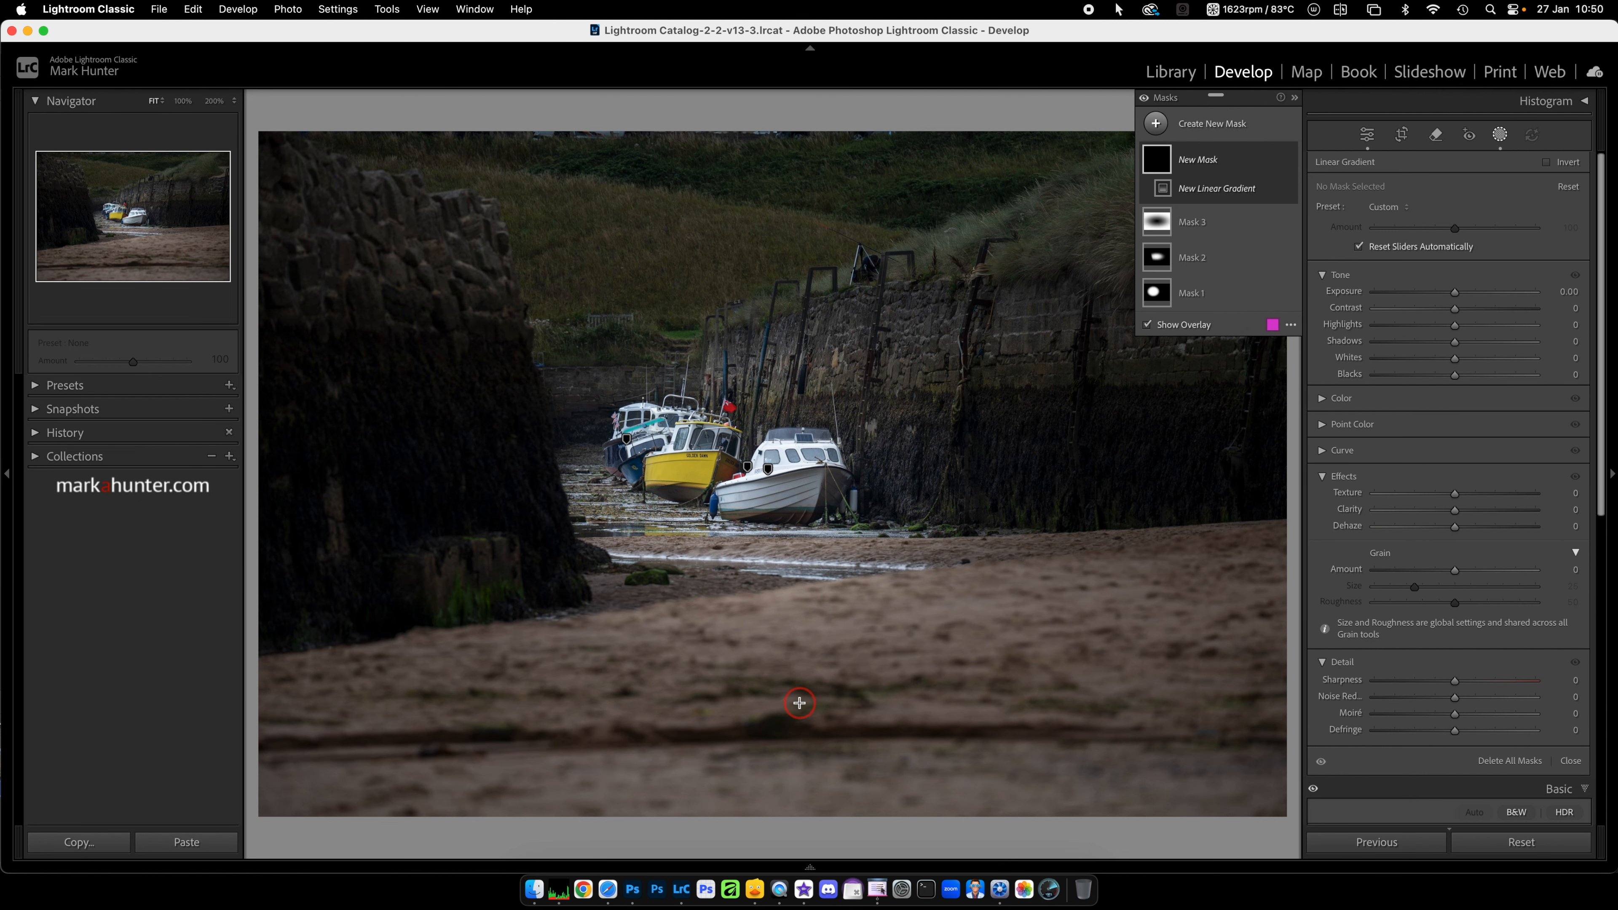
pyautogui.moveTo(798, 714)
pyautogui.mouseDown()
pyautogui.moveTo(794, 304)
pyautogui.moveTo(798, 698)
pyautogui.moveTo(816, 683)
pyautogui.moveTo(787, 557)
pyautogui.moveTo(835, 511)
pyautogui.moveTo(787, 471)
pyautogui.moveTo(794, 333)
pyautogui.moveTo(783, 542)
pyautogui.moveTo(798, 672)
pyautogui.moveTo(826, 427)
pyautogui.moveTo(804, 579)
pyautogui.moveTo(1137, 556)
pyautogui.moveTo(830, 549)
pyautogui.moveTo(798, 563)
pyautogui.moveTo(799, 706)
pyautogui.mouseUp()
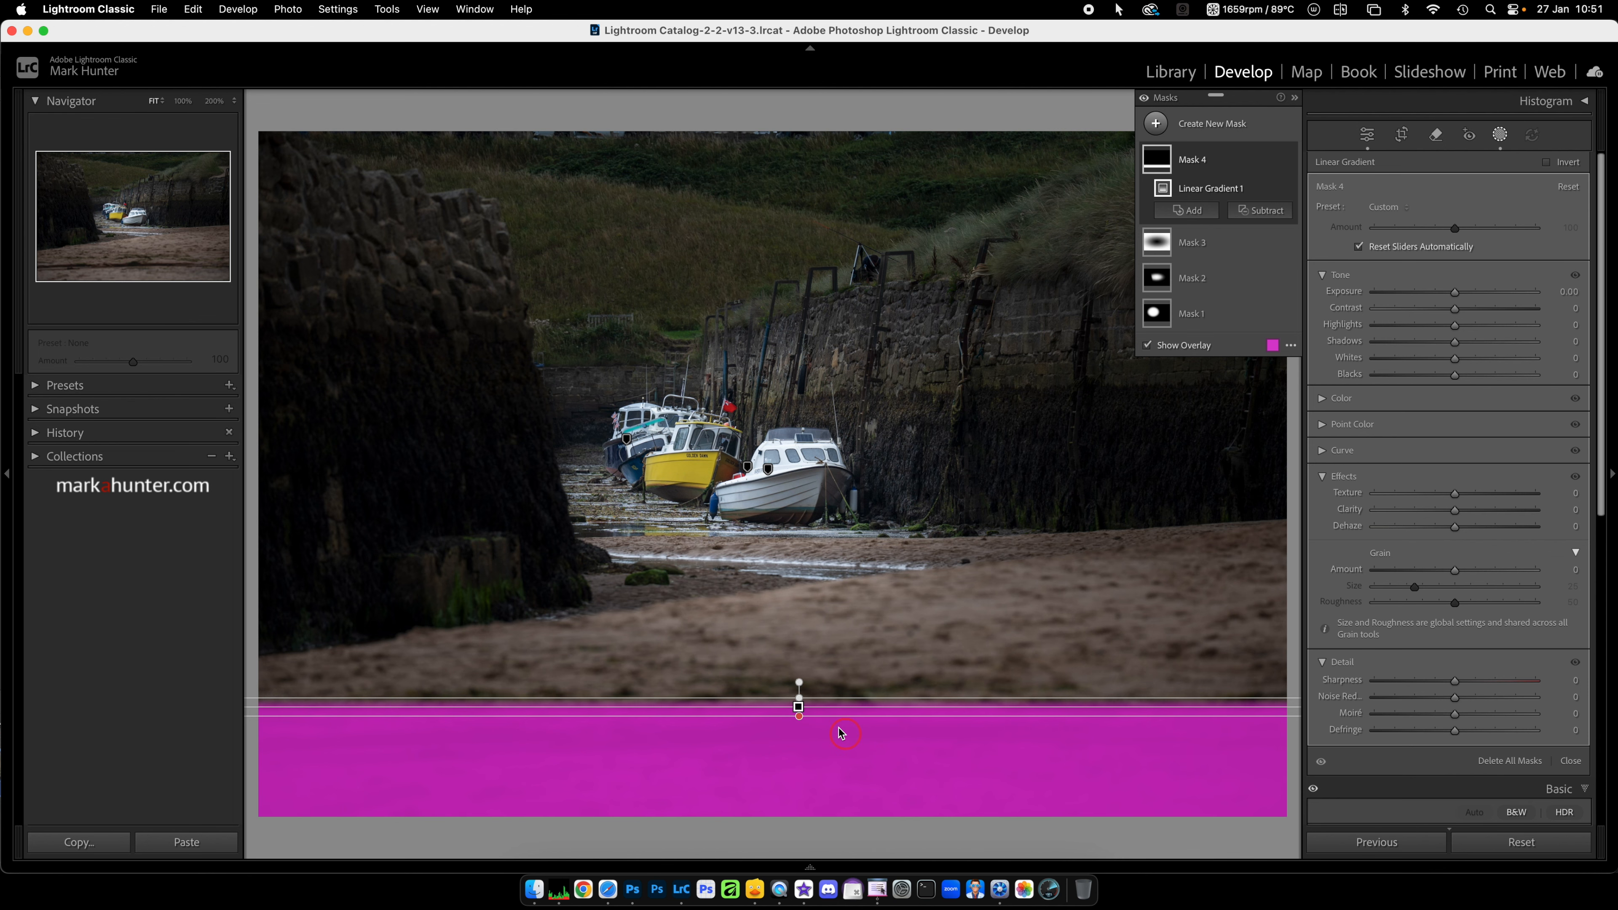
pyautogui.moveTo(801, 695); pyautogui.dragTo(813, 467)
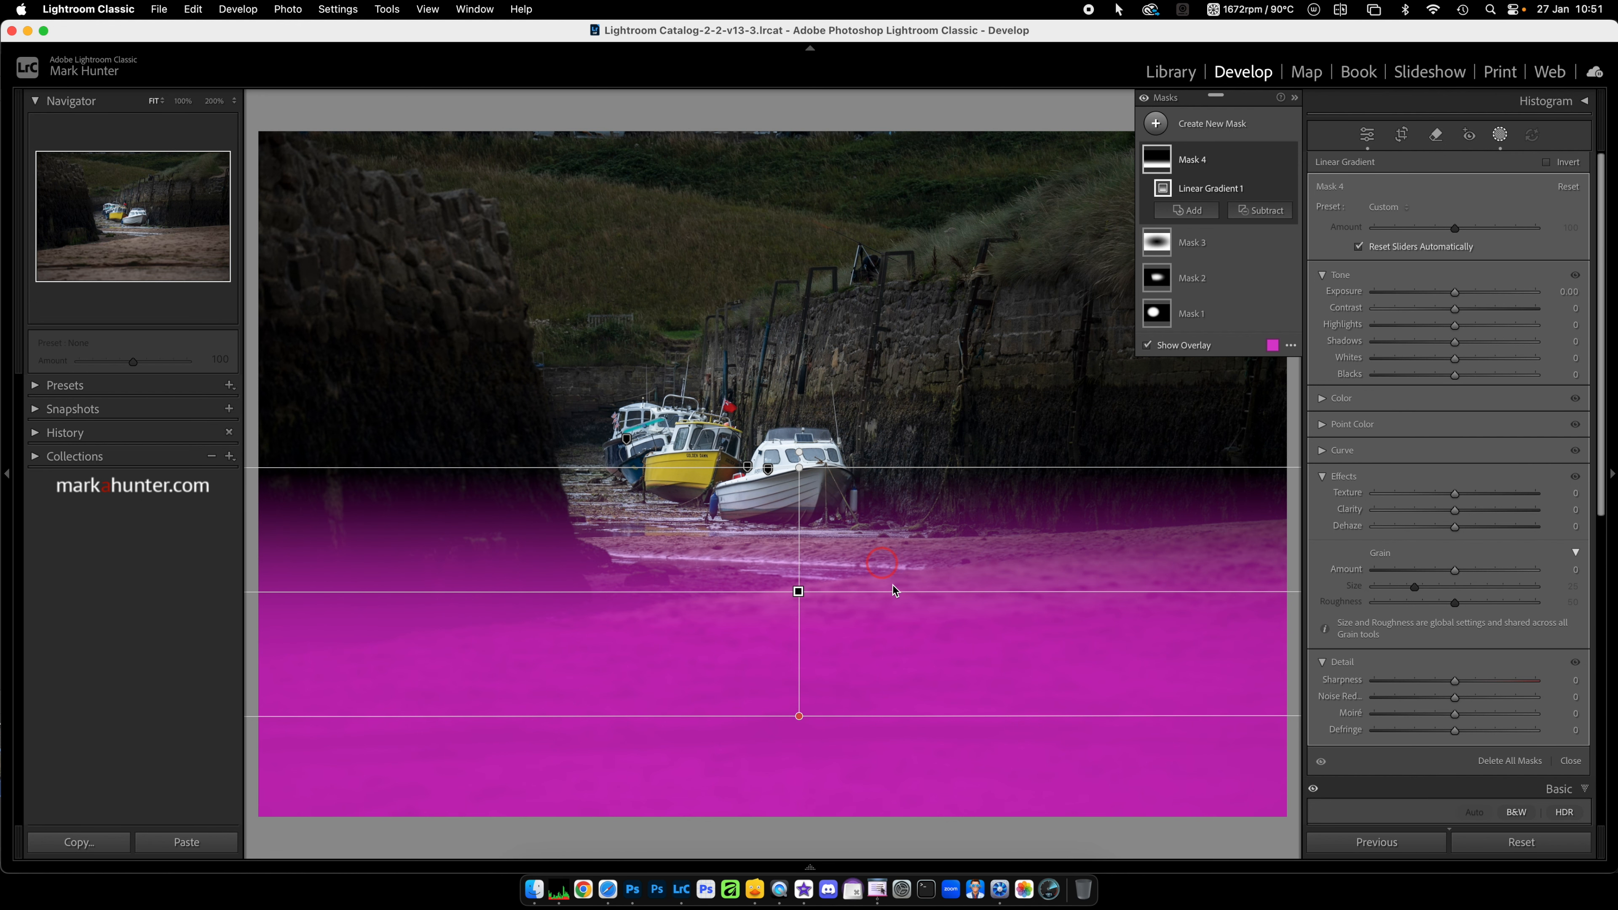
pyautogui.moveTo(796, 592); pyautogui.dragTo(802, 764)
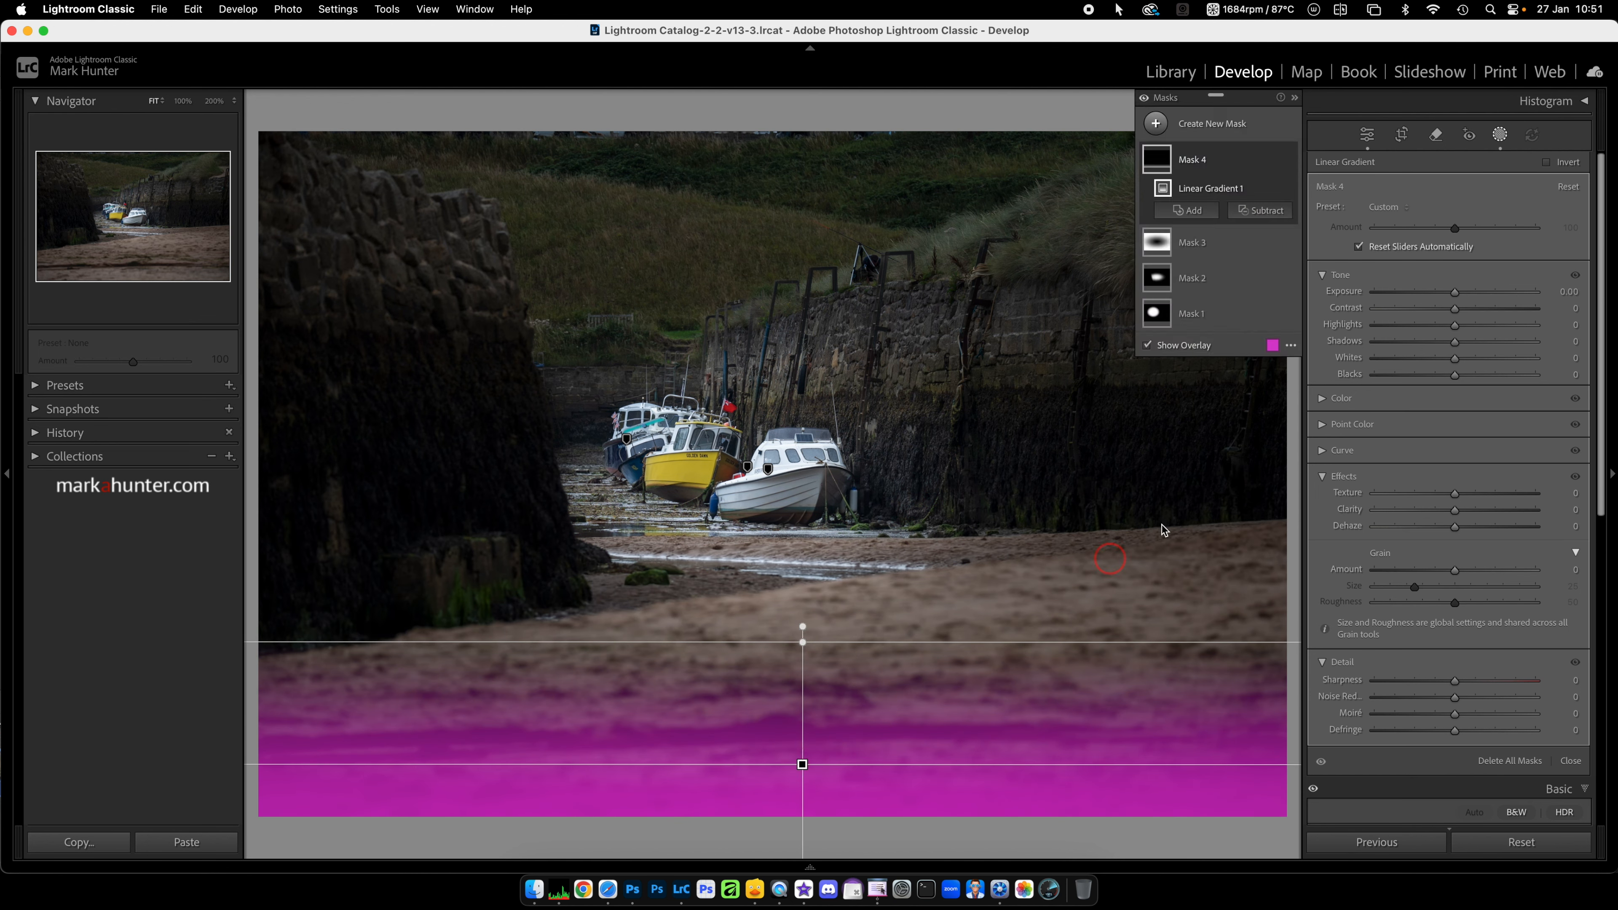
# Step: Set the foreground linear gradient mask's exposure to -0.90 and close masking
pyautogui.click(1456, 294)
pyautogui.moveTo(1456, 295); pyautogui.dragTo(1439, 295)
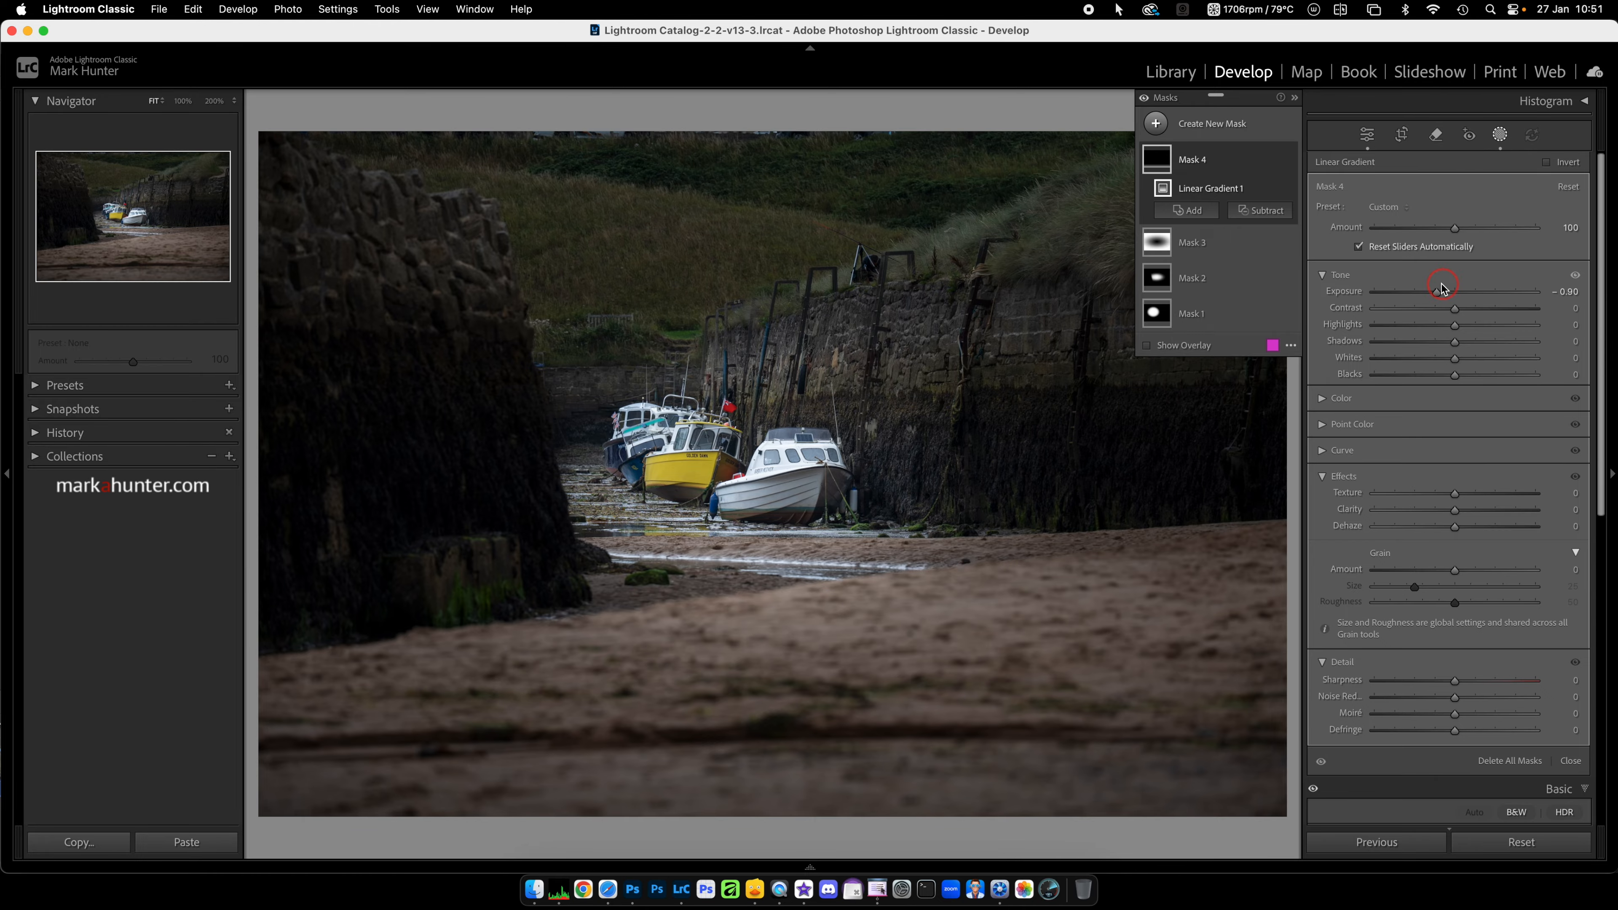
pyautogui.click(1500, 135)
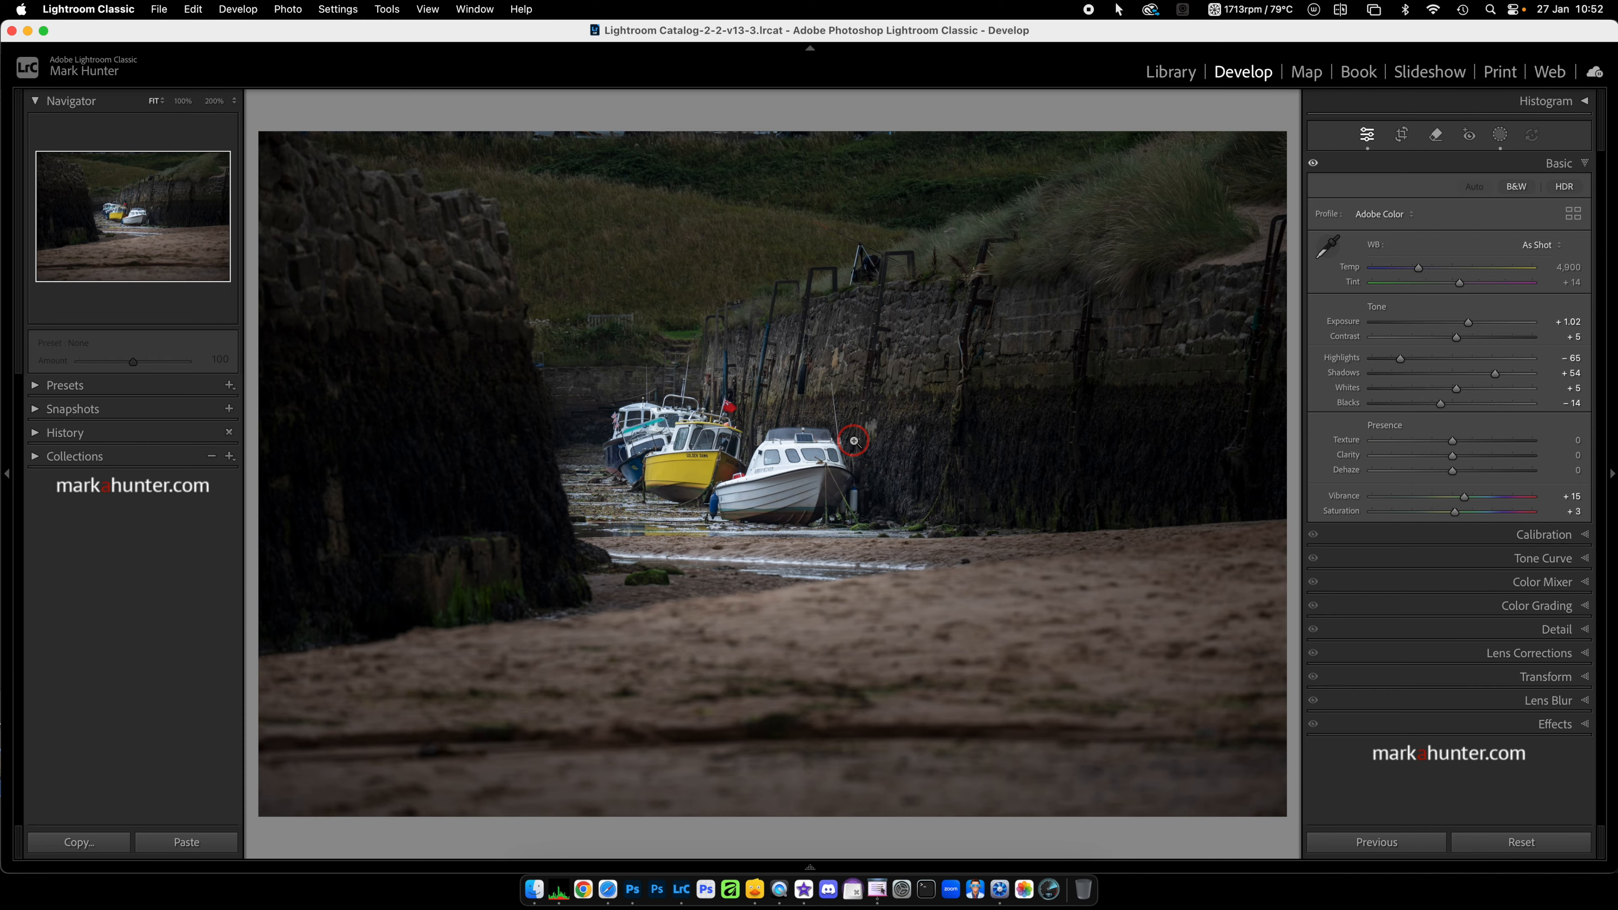
# Step: Open the photo of the red autumn tree under a cloudy sky for developing
pyautogui.press('g')
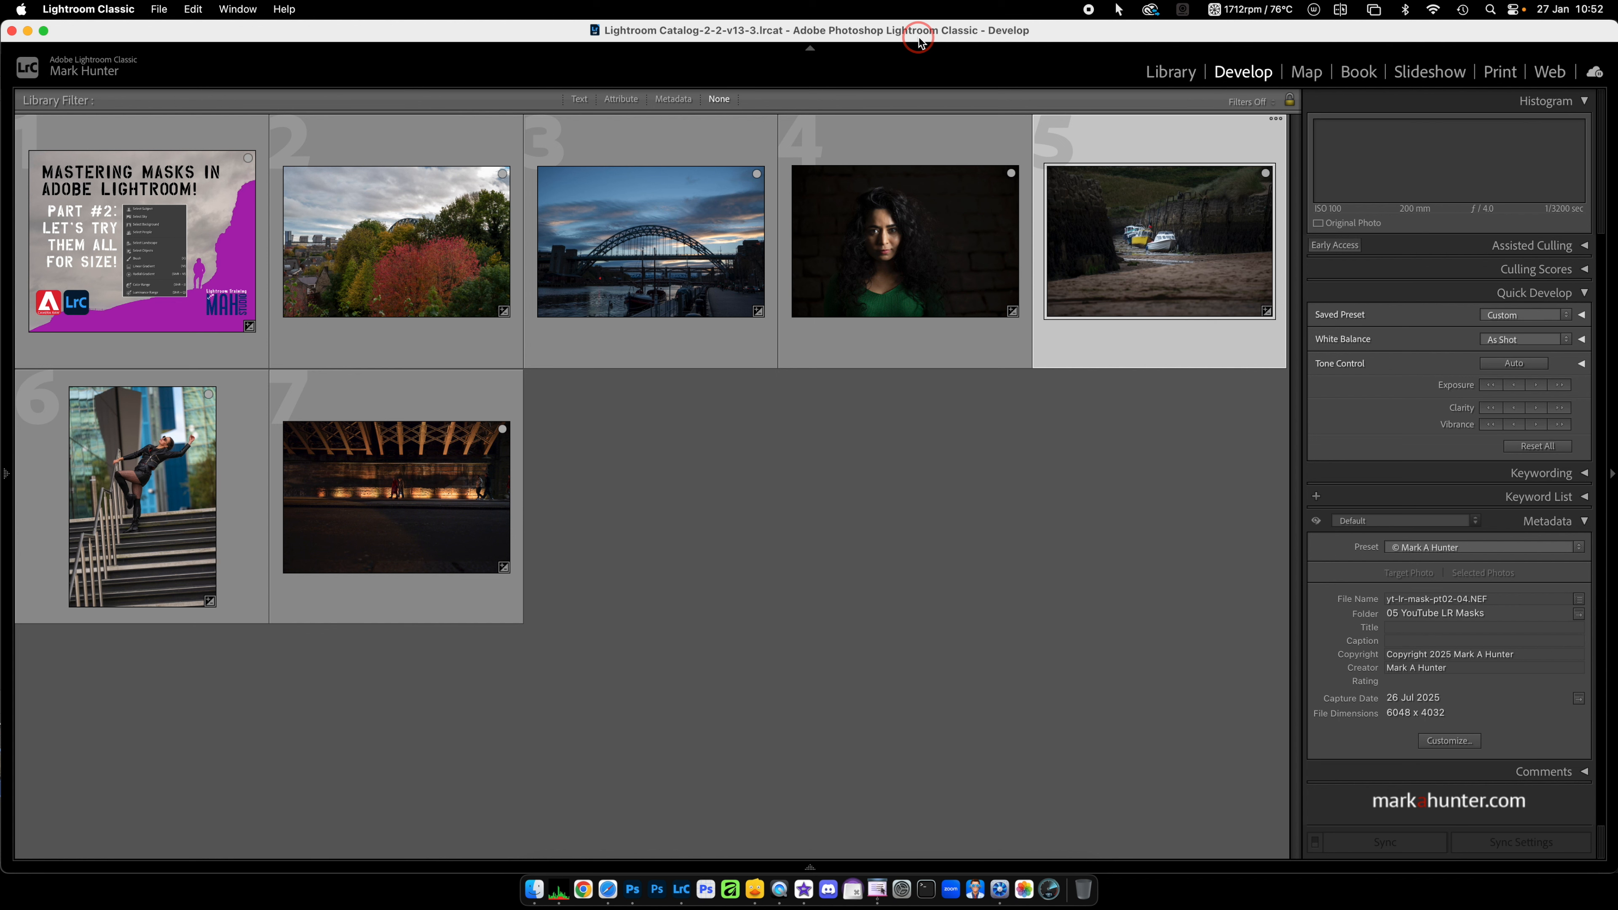
pyautogui.doubleClick(405, 268)
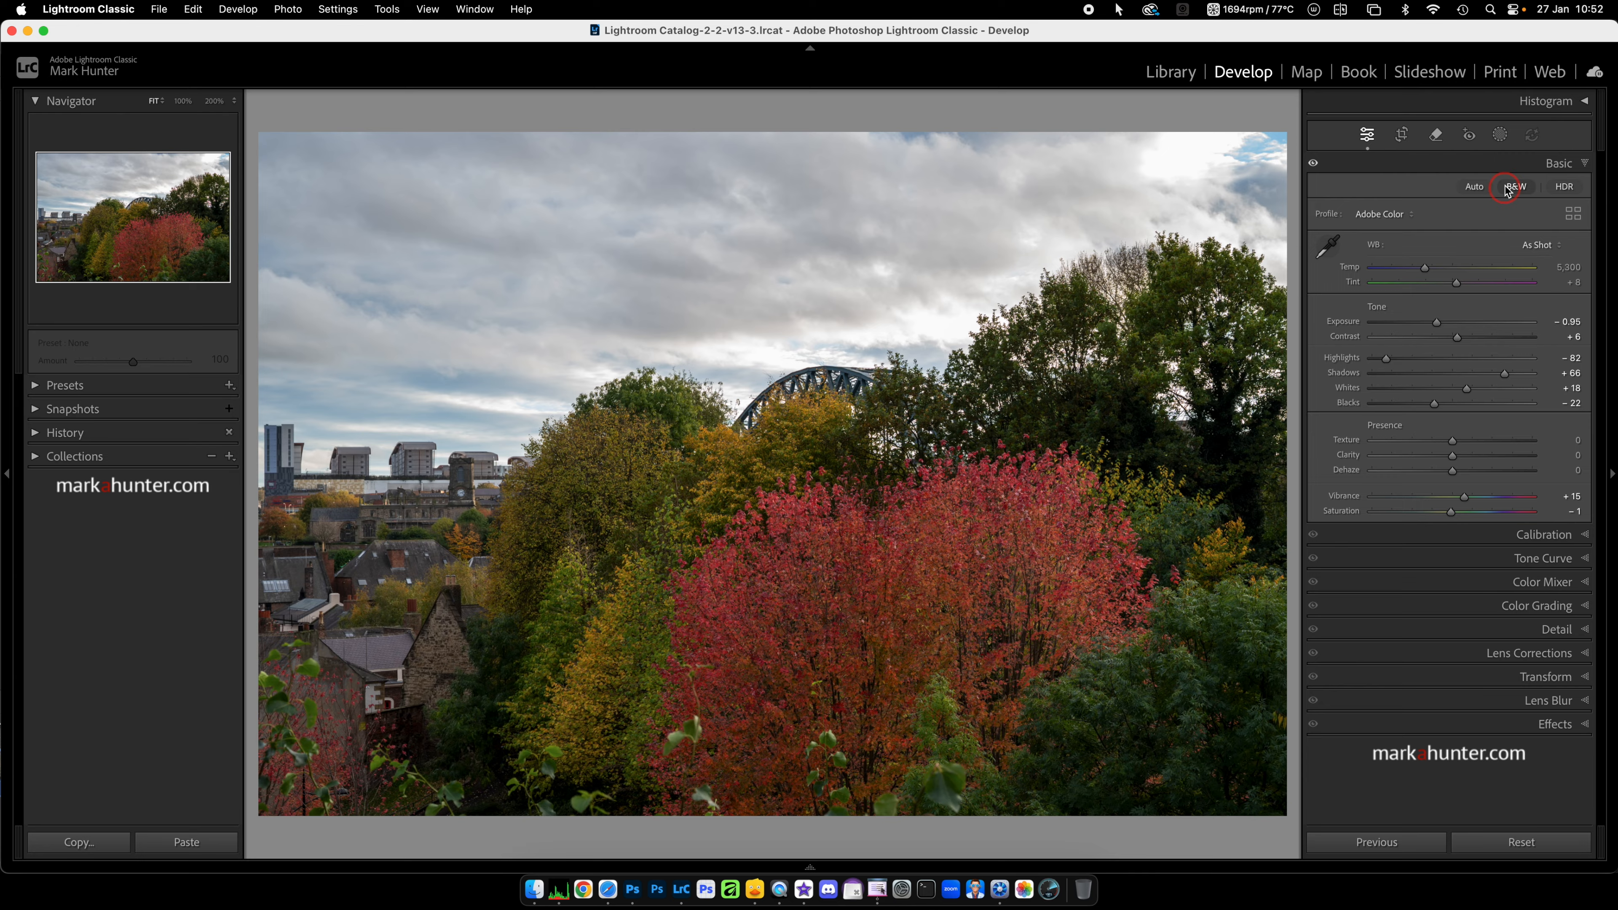
# Step: Try an automatic subject mask on the autumn tree photo, and undo it
pyautogui.click(1499, 135)
pyautogui.click(1368, 201)
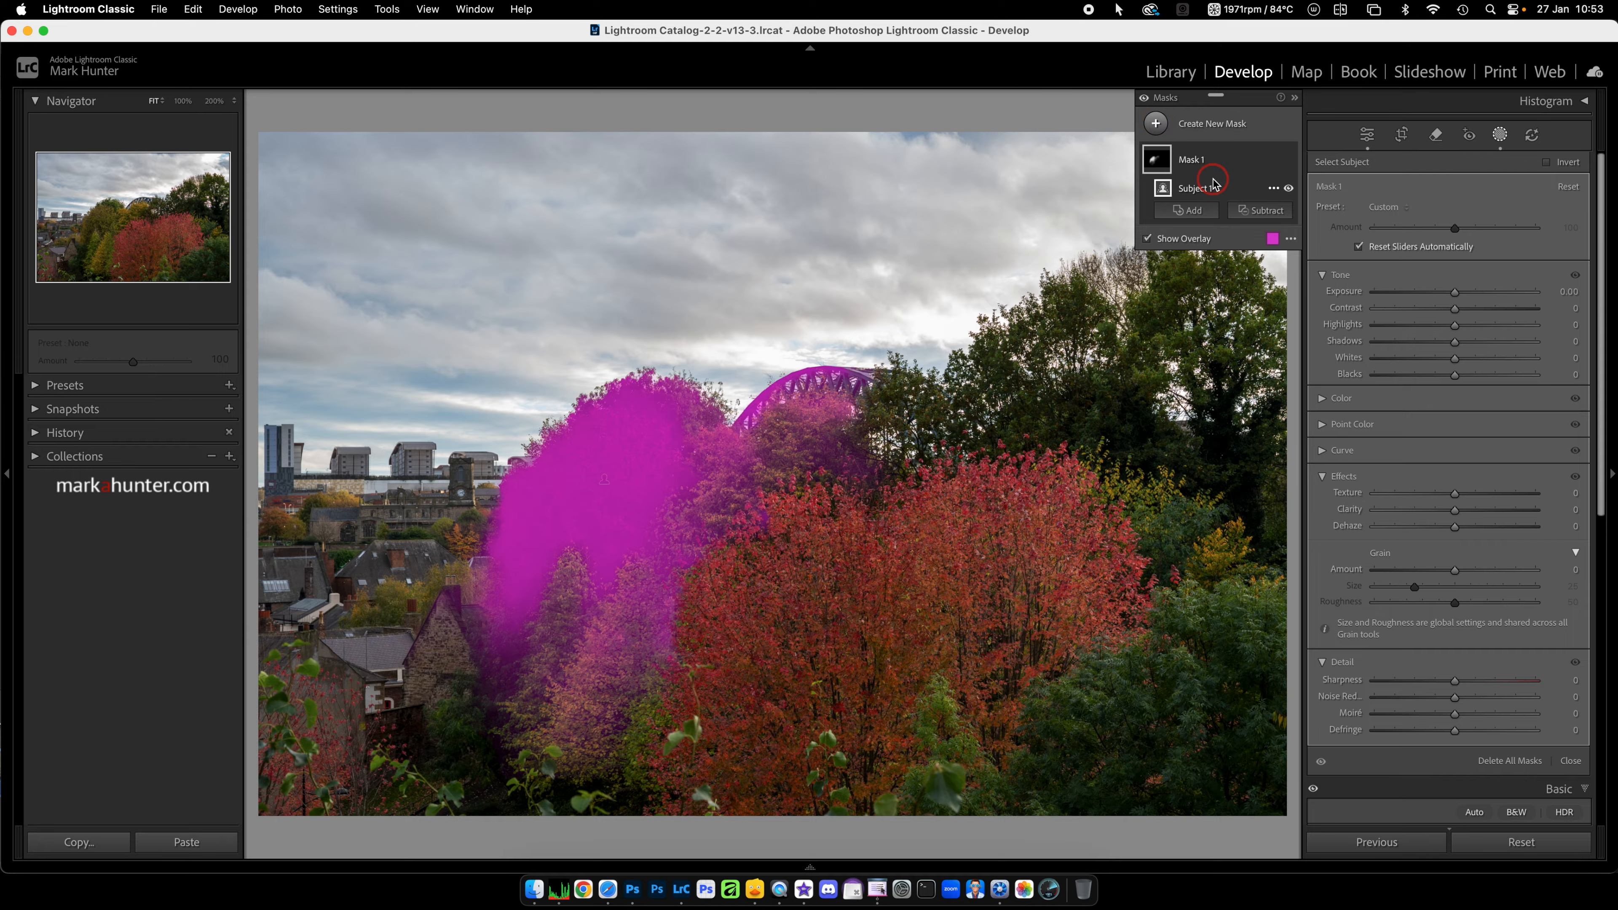
pyautogui.press('super+z')
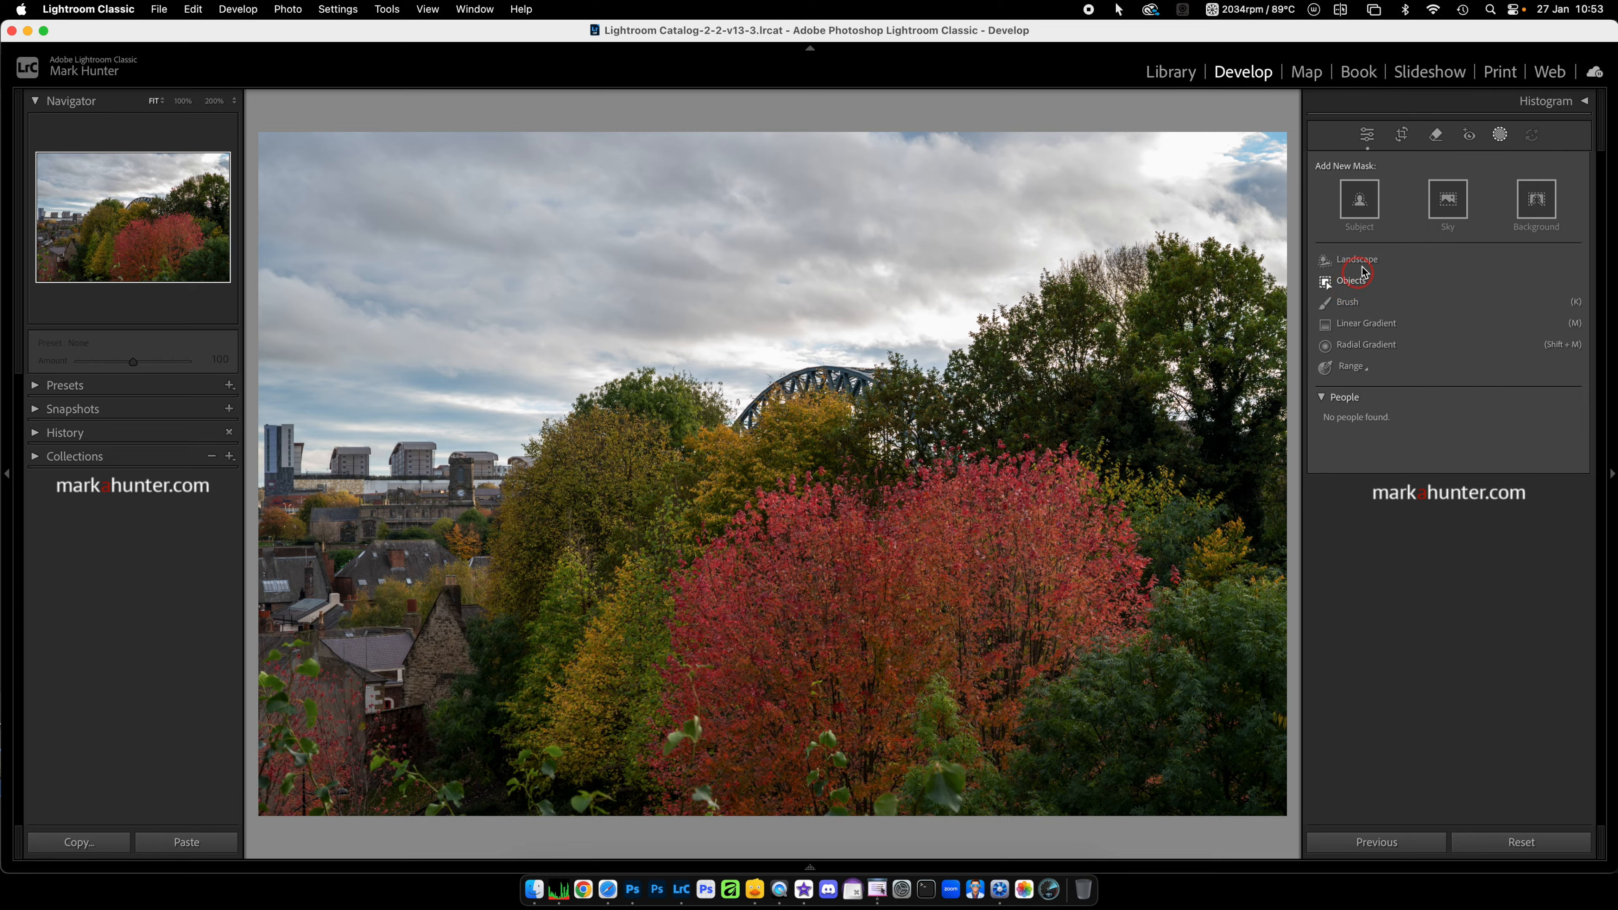
# Step: Create a landscape mask covering only the vegetation, set its exposure to 0.03 and show the mask overlay
pyautogui.click(1360, 267)
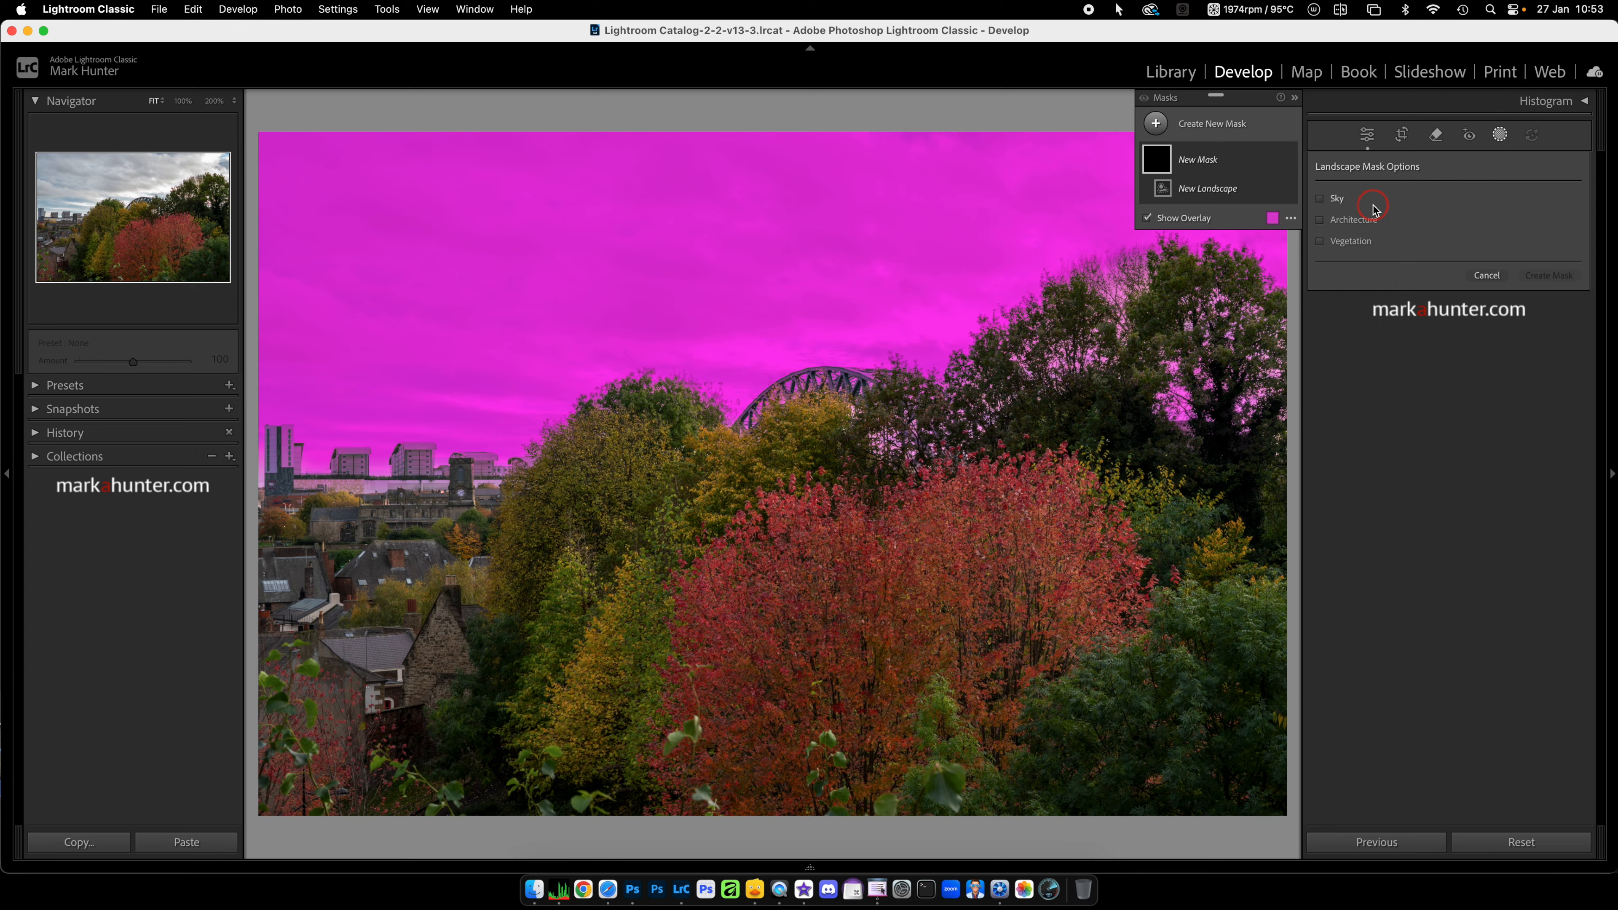
pyautogui.click(1359, 247)
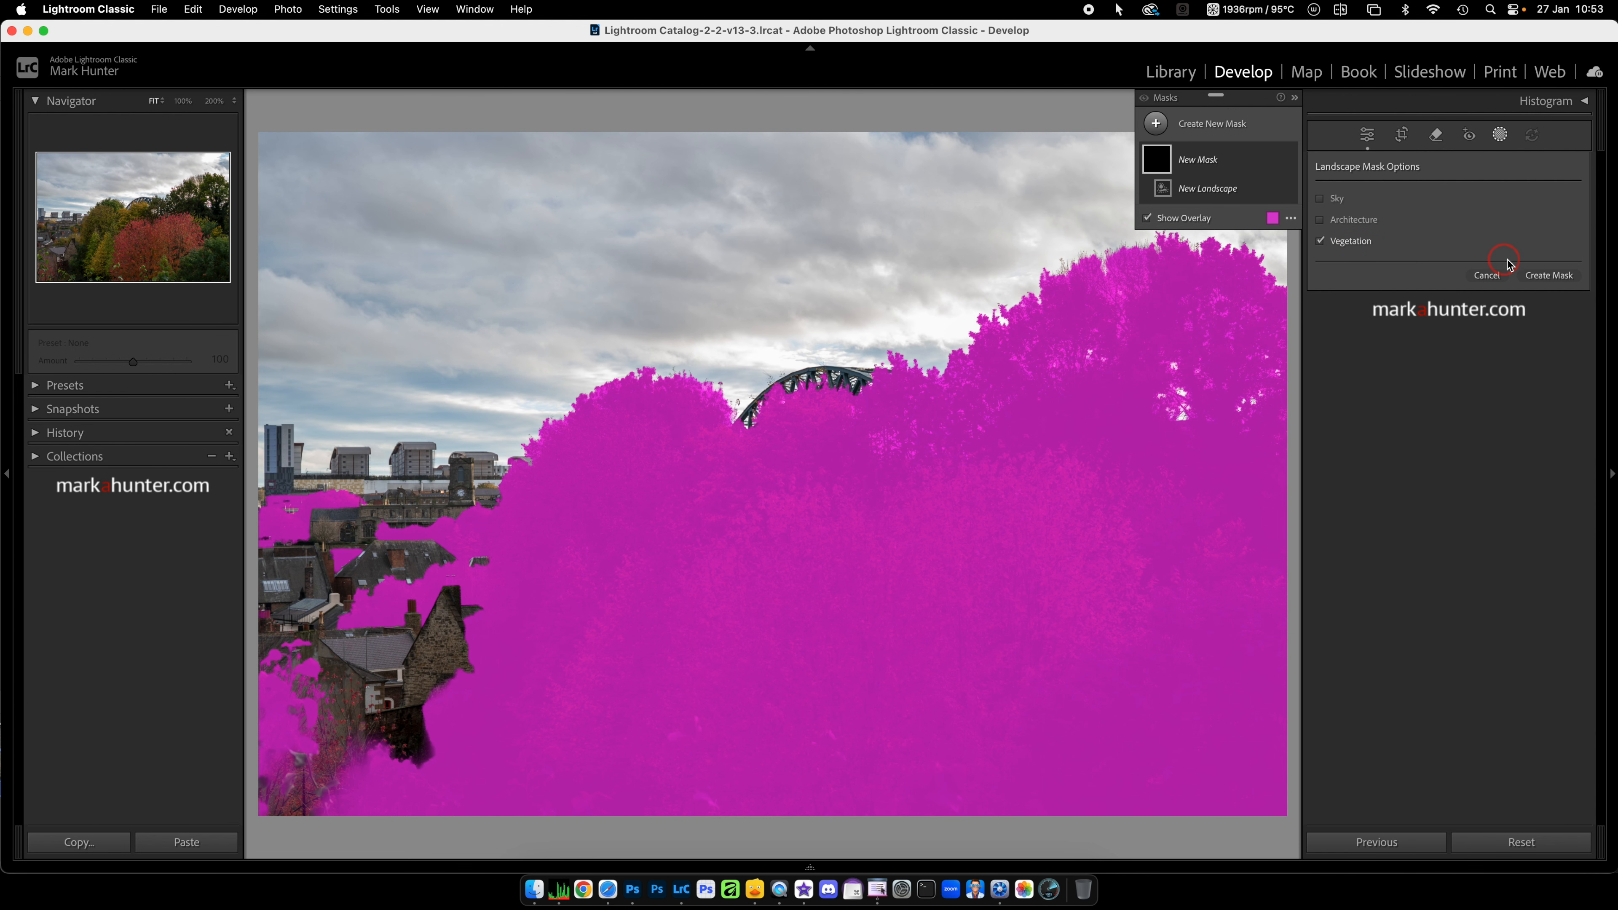
pyautogui.click(1549, 282)
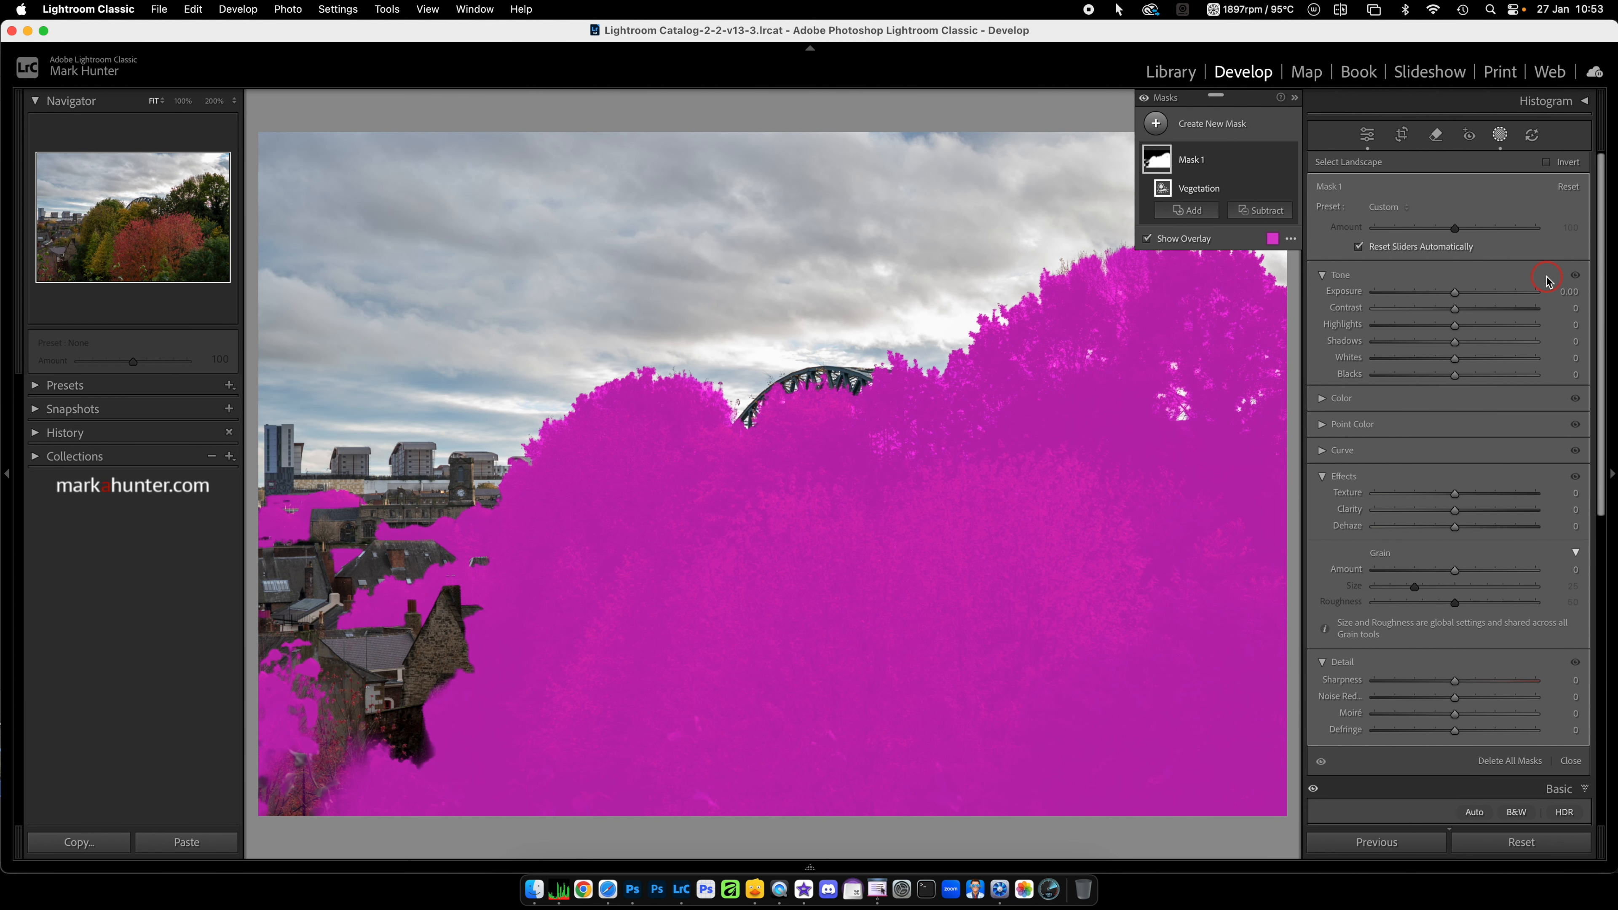
pyautogui.click(1455, 291)
pyautogui.moveTo(1456, 294)
pyautogui.mouseDown()
pyautogui.moveTo(1565, 297)
pyautogui.moveTo(1455, 298)
pyautogui.mouseUp()
pyautogui.press('o')
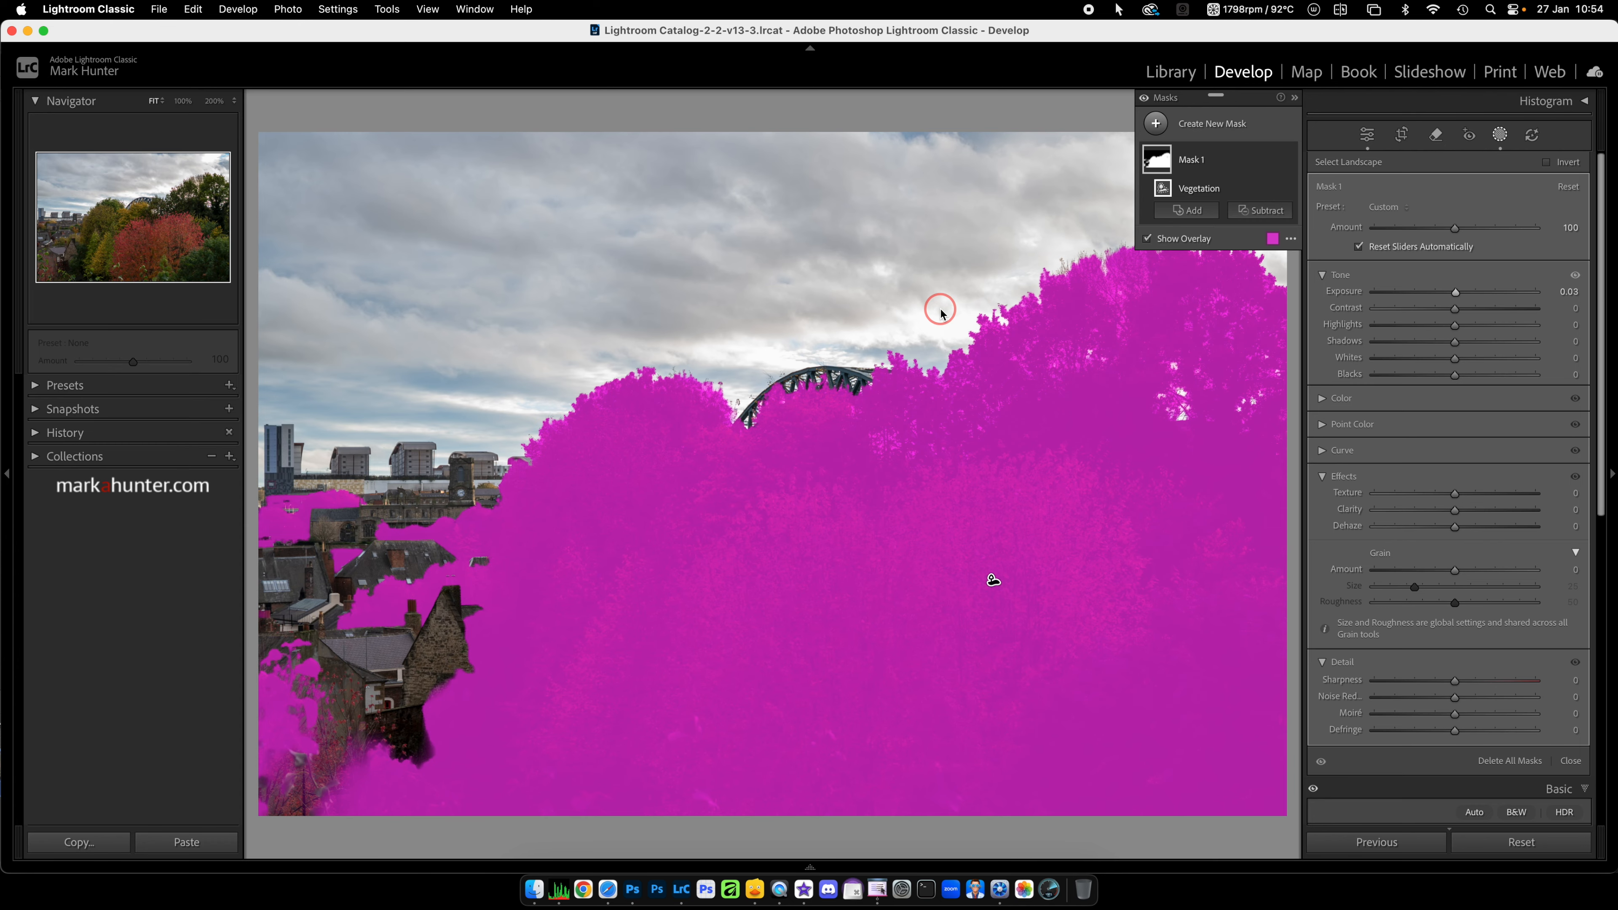
# Step: Subtract a luminance range sampled from the bright sky from the vegetation mask, widening its range to 52/76–100/100
pyautogui.click(1263, 212)
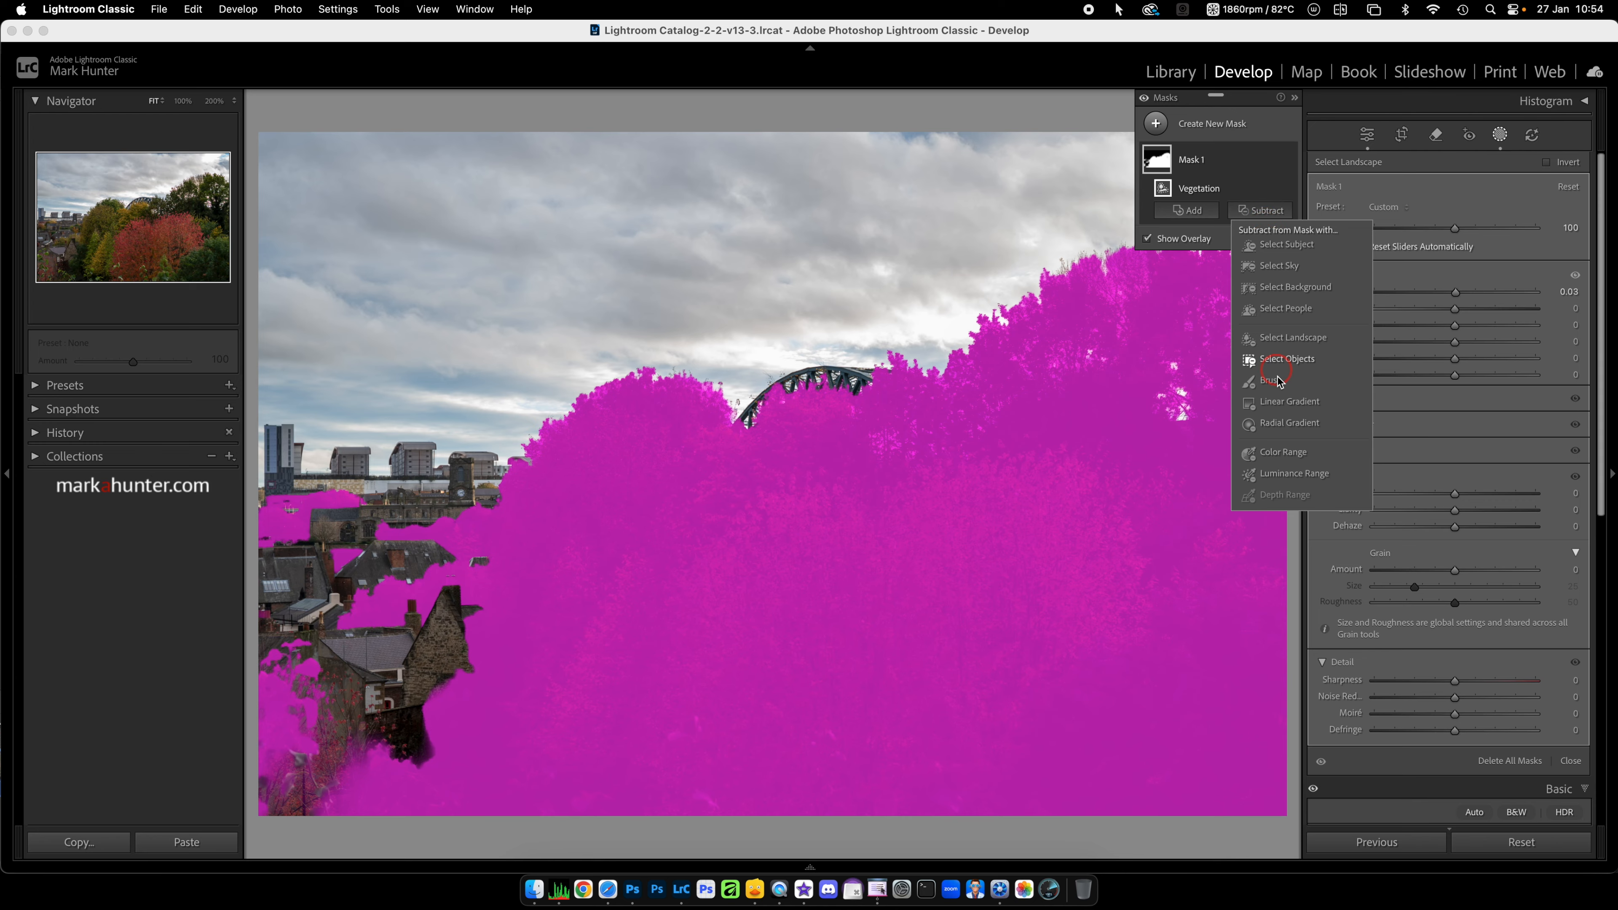
pyautogui.click(1288, 478)
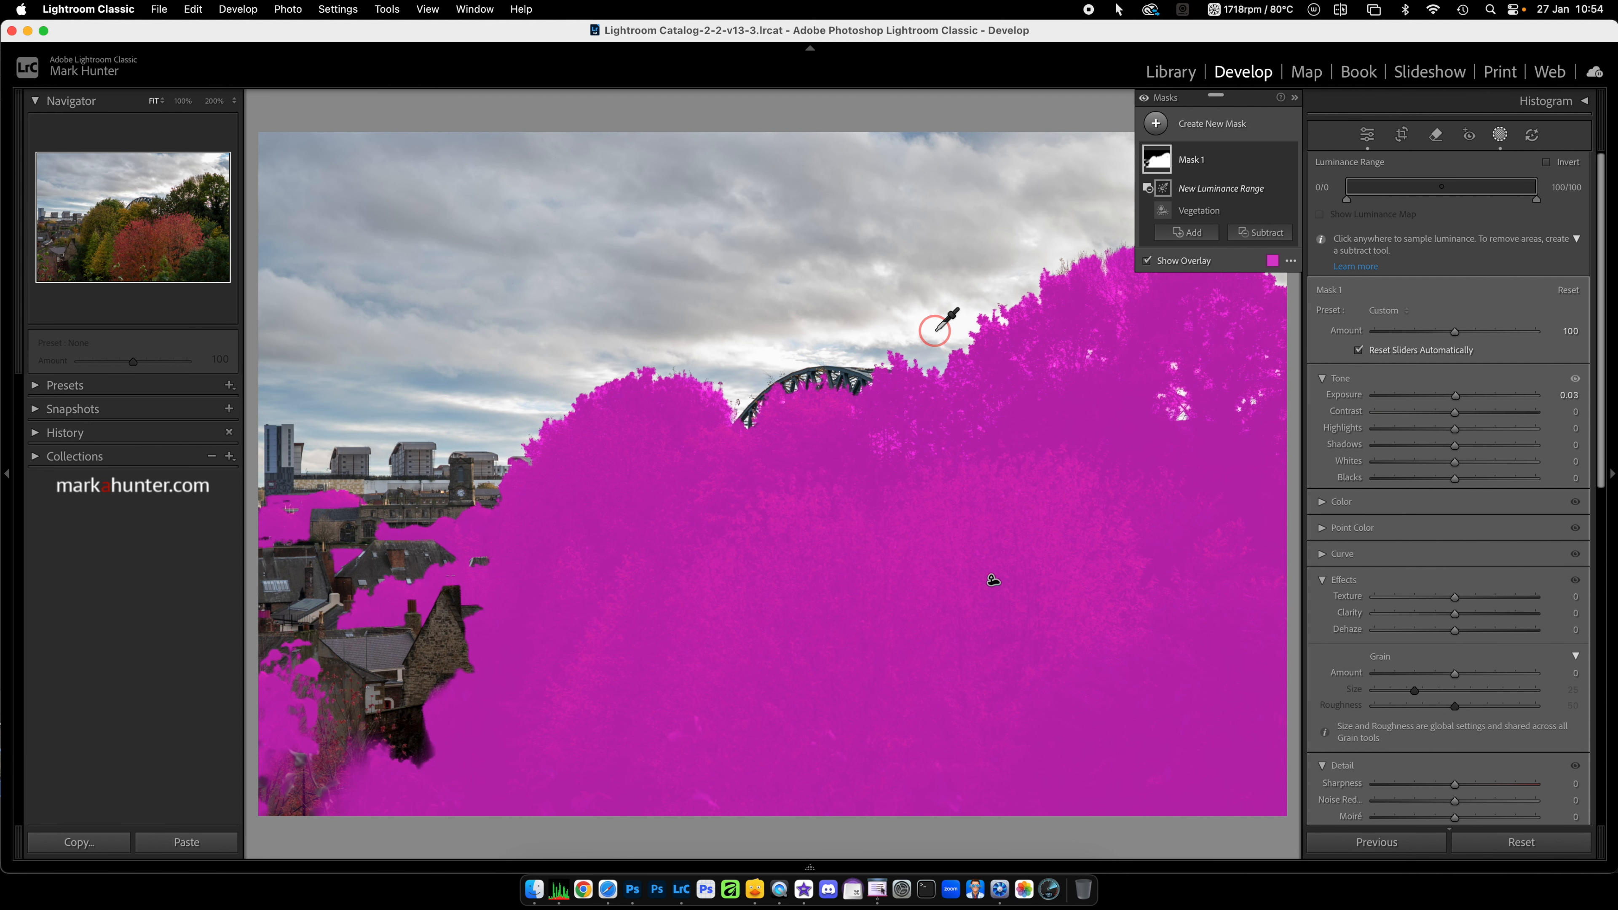
pyautogui.click(935, 330)
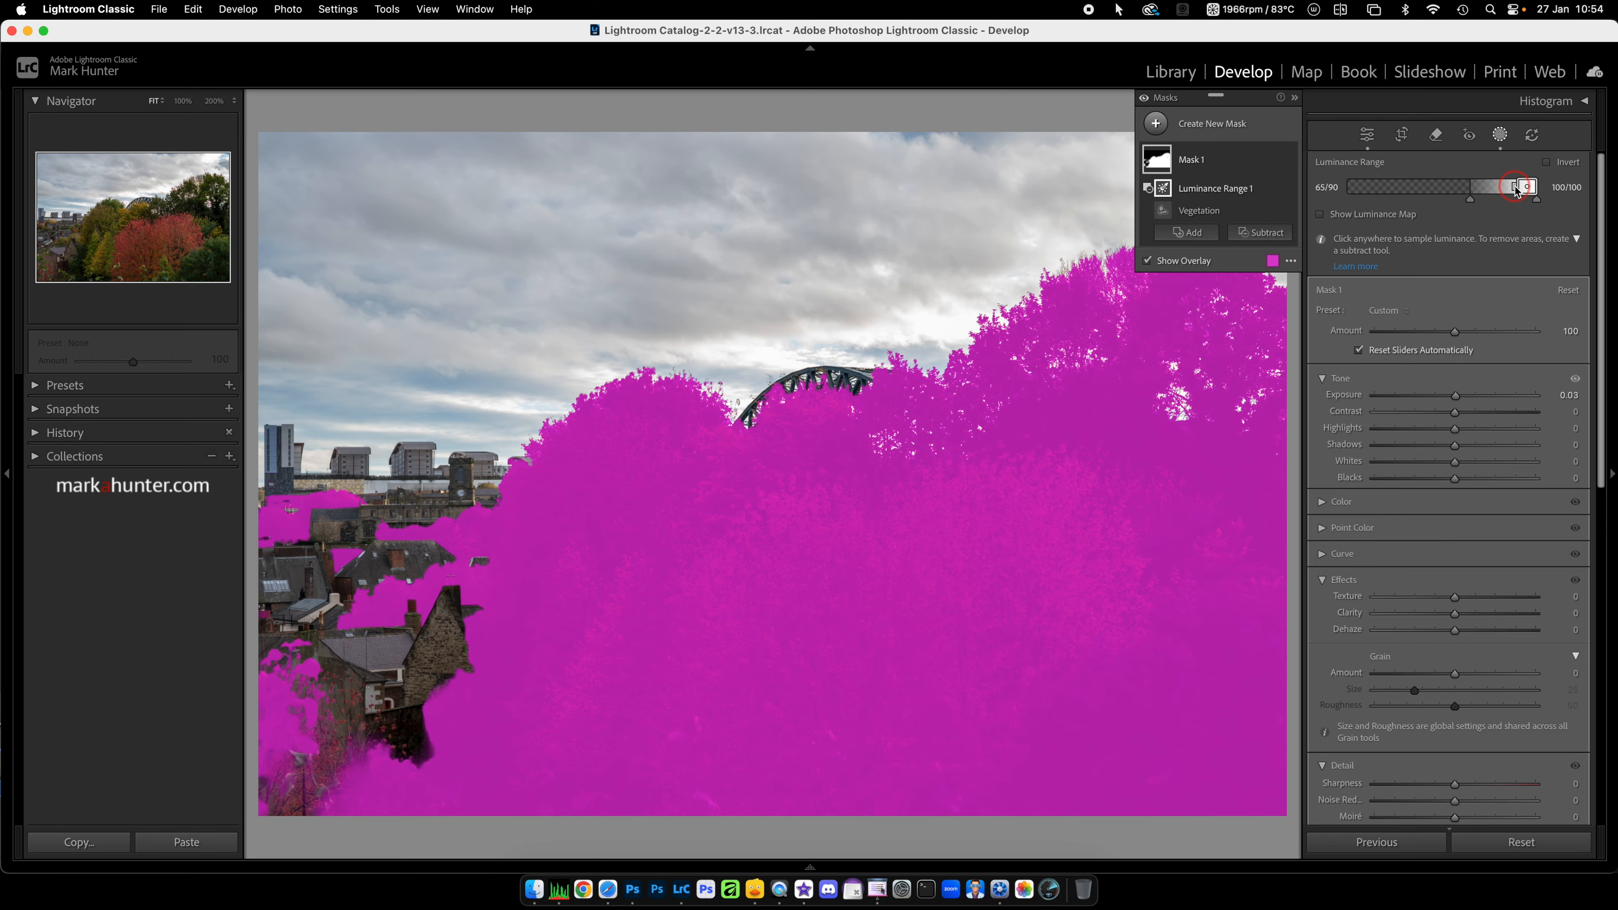
pyautogui.click(1516, 188)
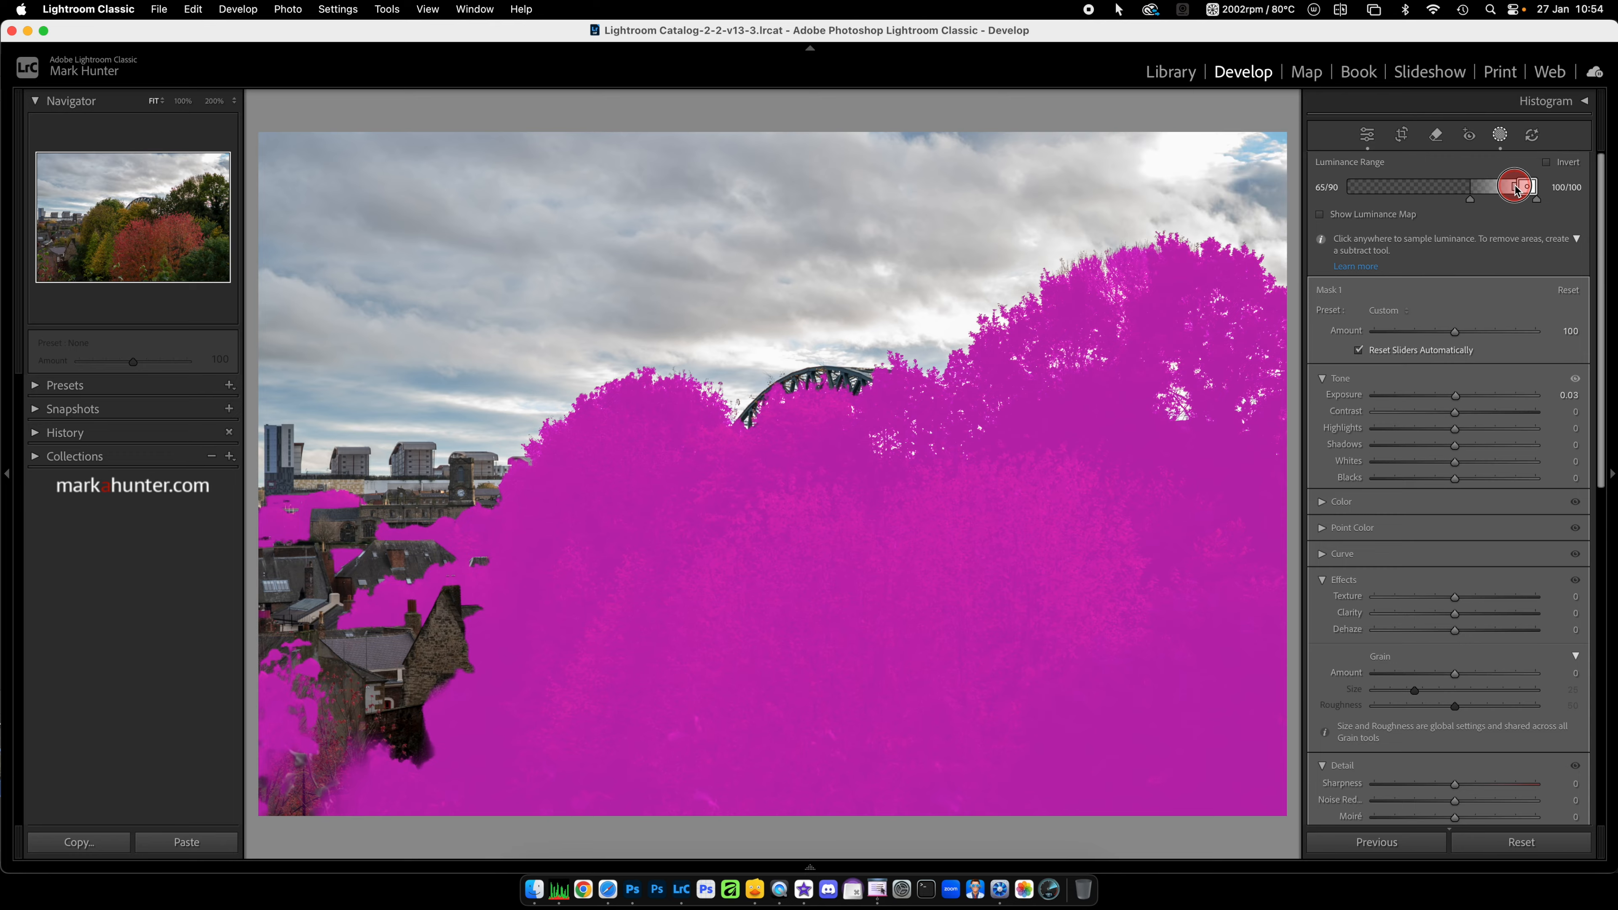
pyautogui.moveTo(1516, 188); pyautogui.dragTo(1446, 204)
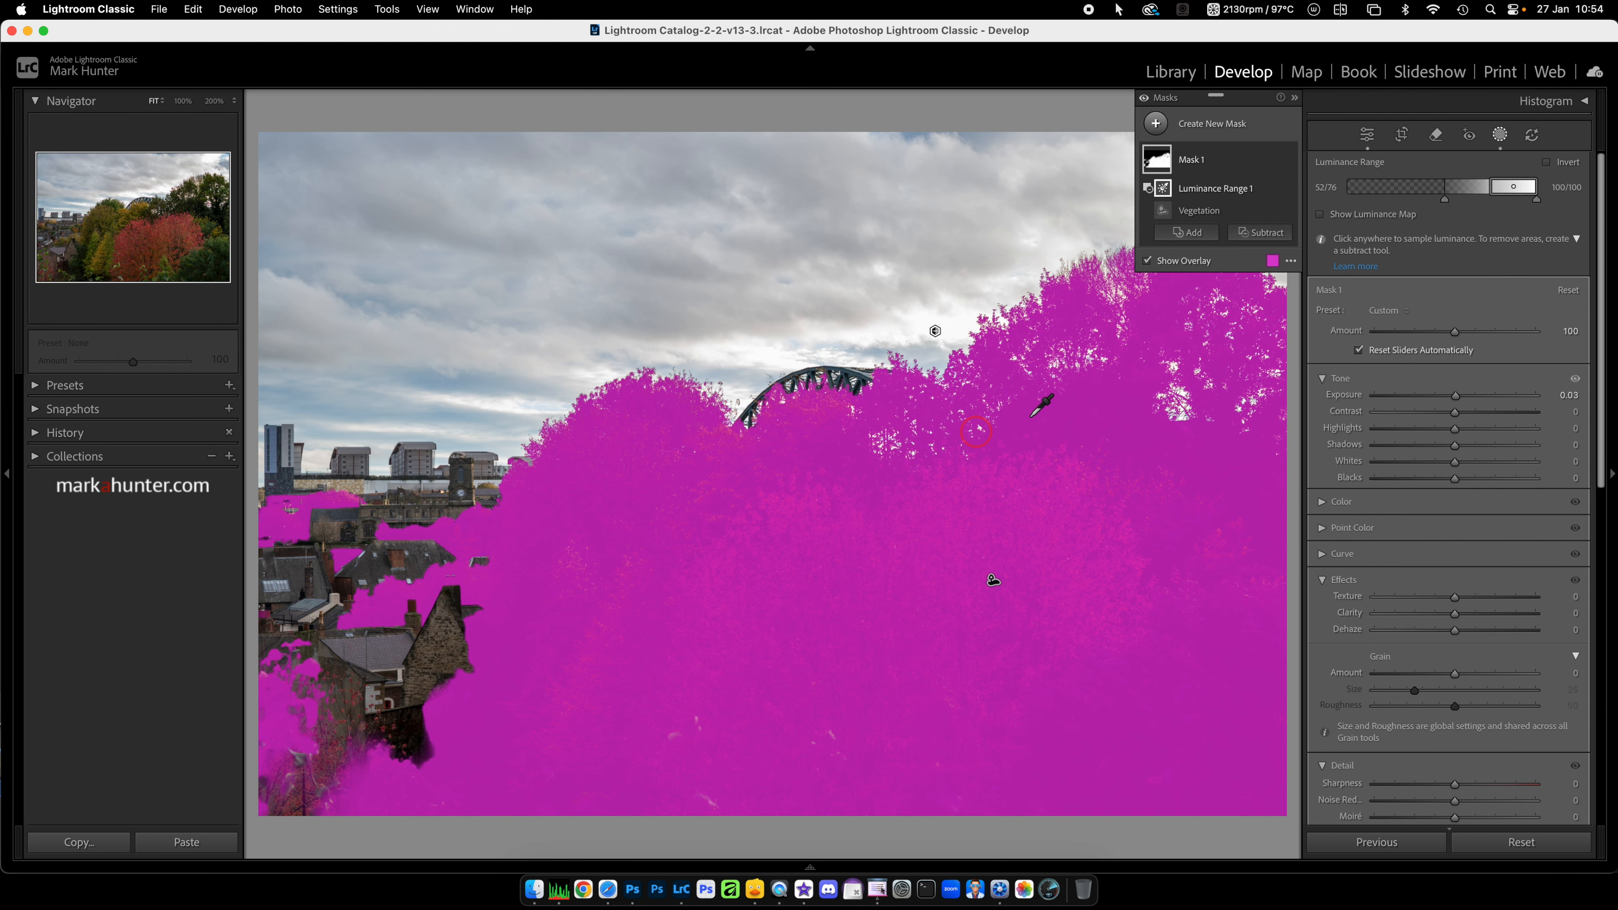
# Step: Set the vegetation mask's exposure to -0.29, saturation to 34 and clarity to 29, and close masking
pyautogui.moveTo(1455, 396); pyautogui.dragTo(1449, 397)
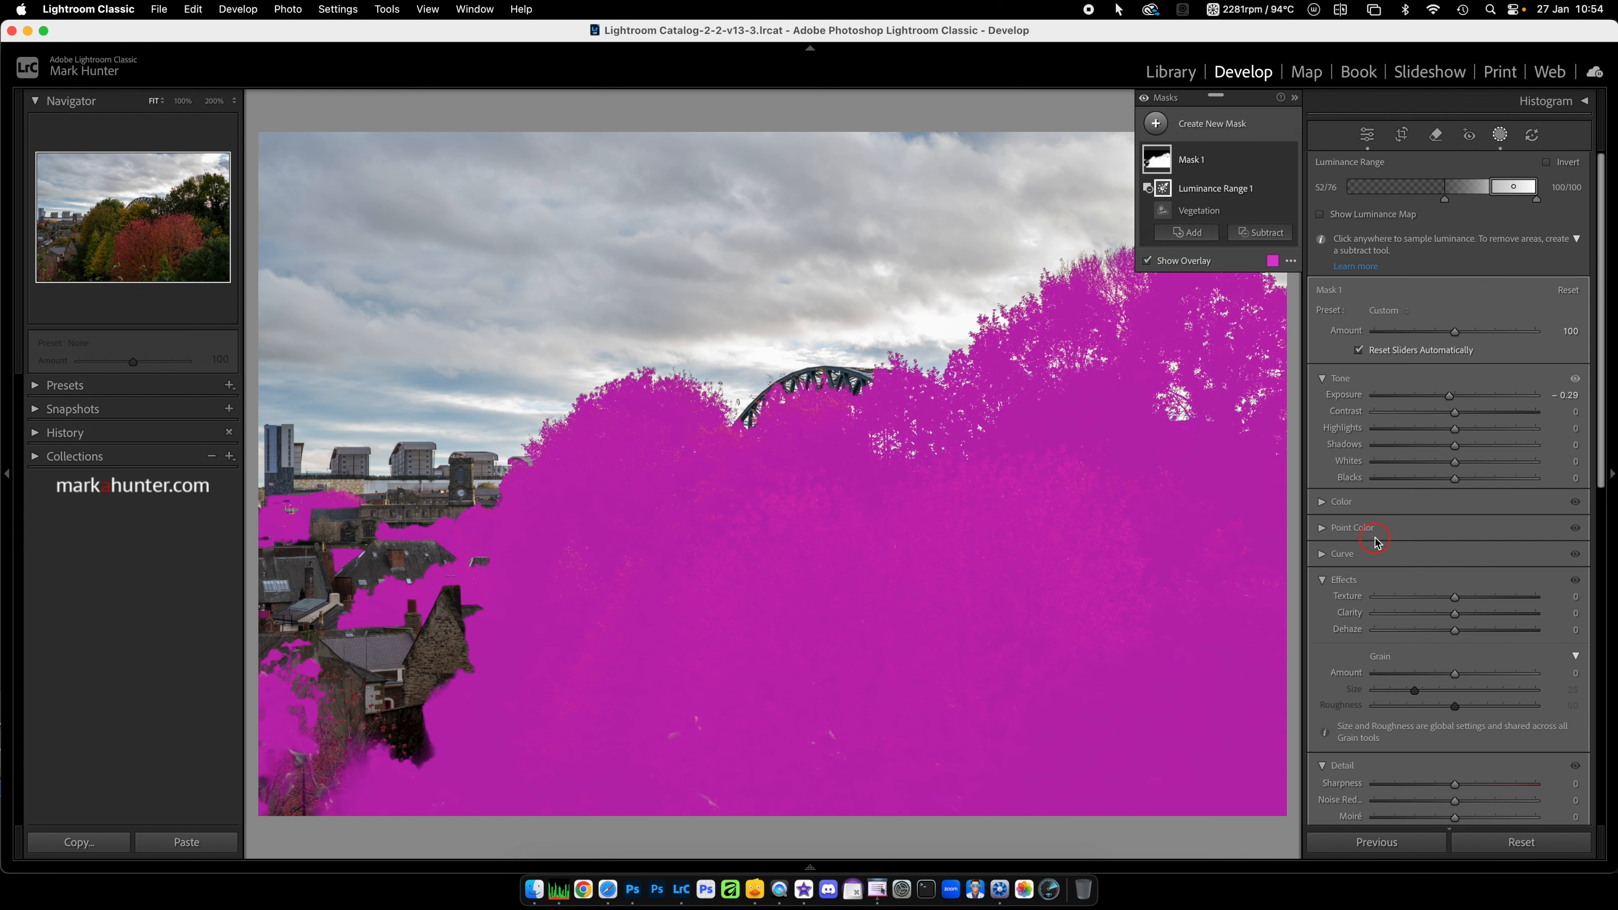
pyautogui.click(1323, 503)
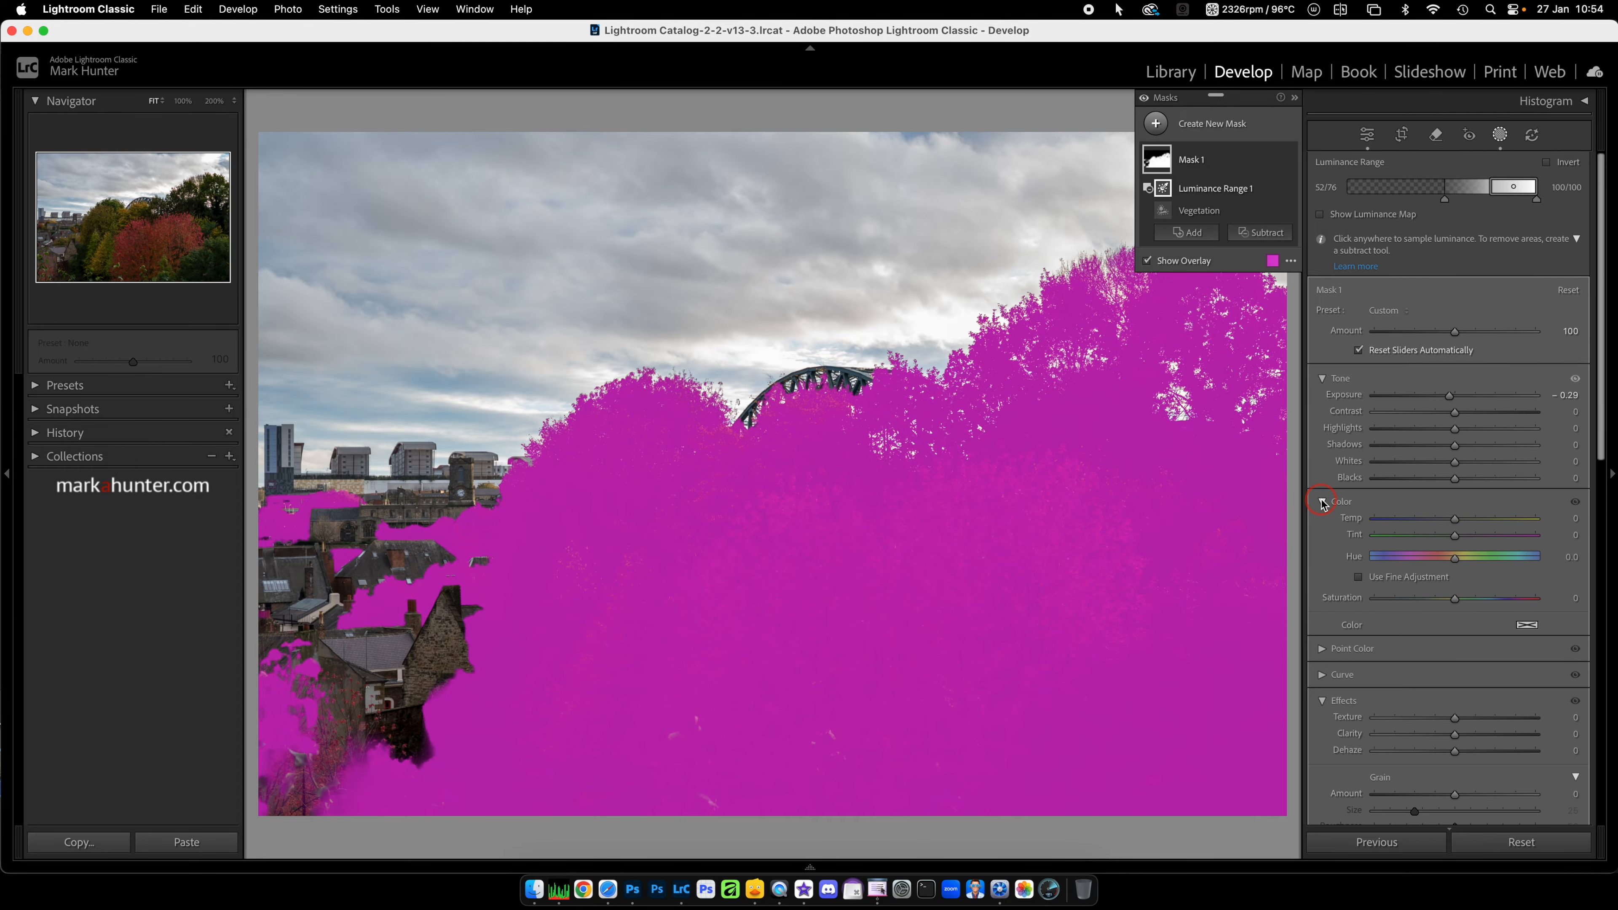
pyautogui.moveTo(1456, 602); pyautogui.dragTo(1483, 602)
pyautogui.moveTo(1455, 734); pyautogui.dragTo(1479, 736)
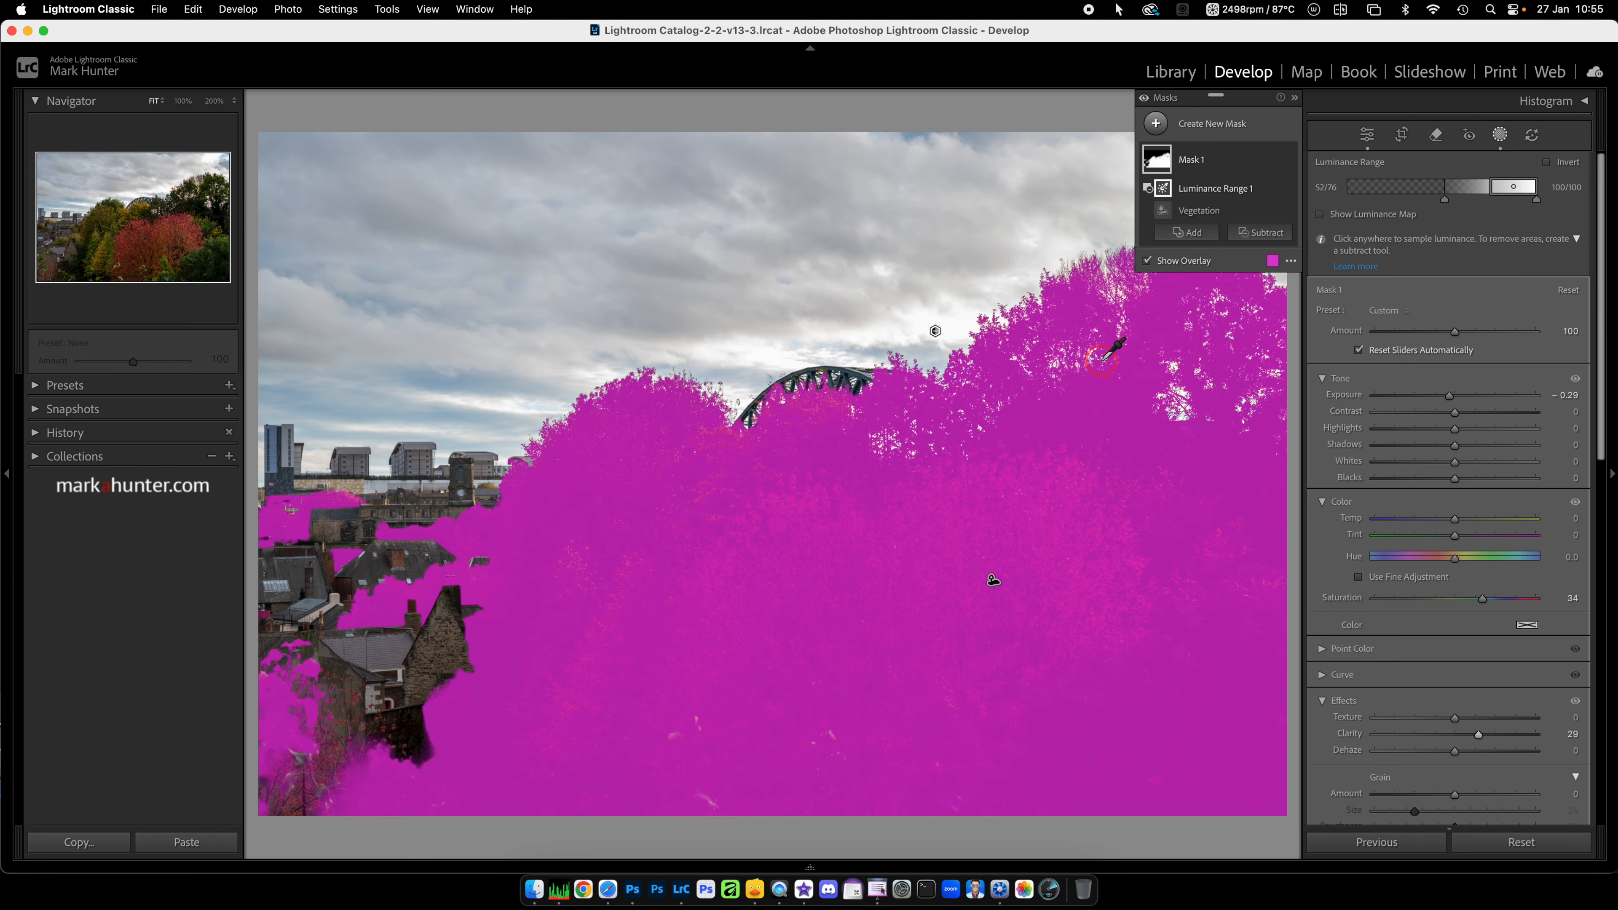
pyautogui.click(1502, 135)
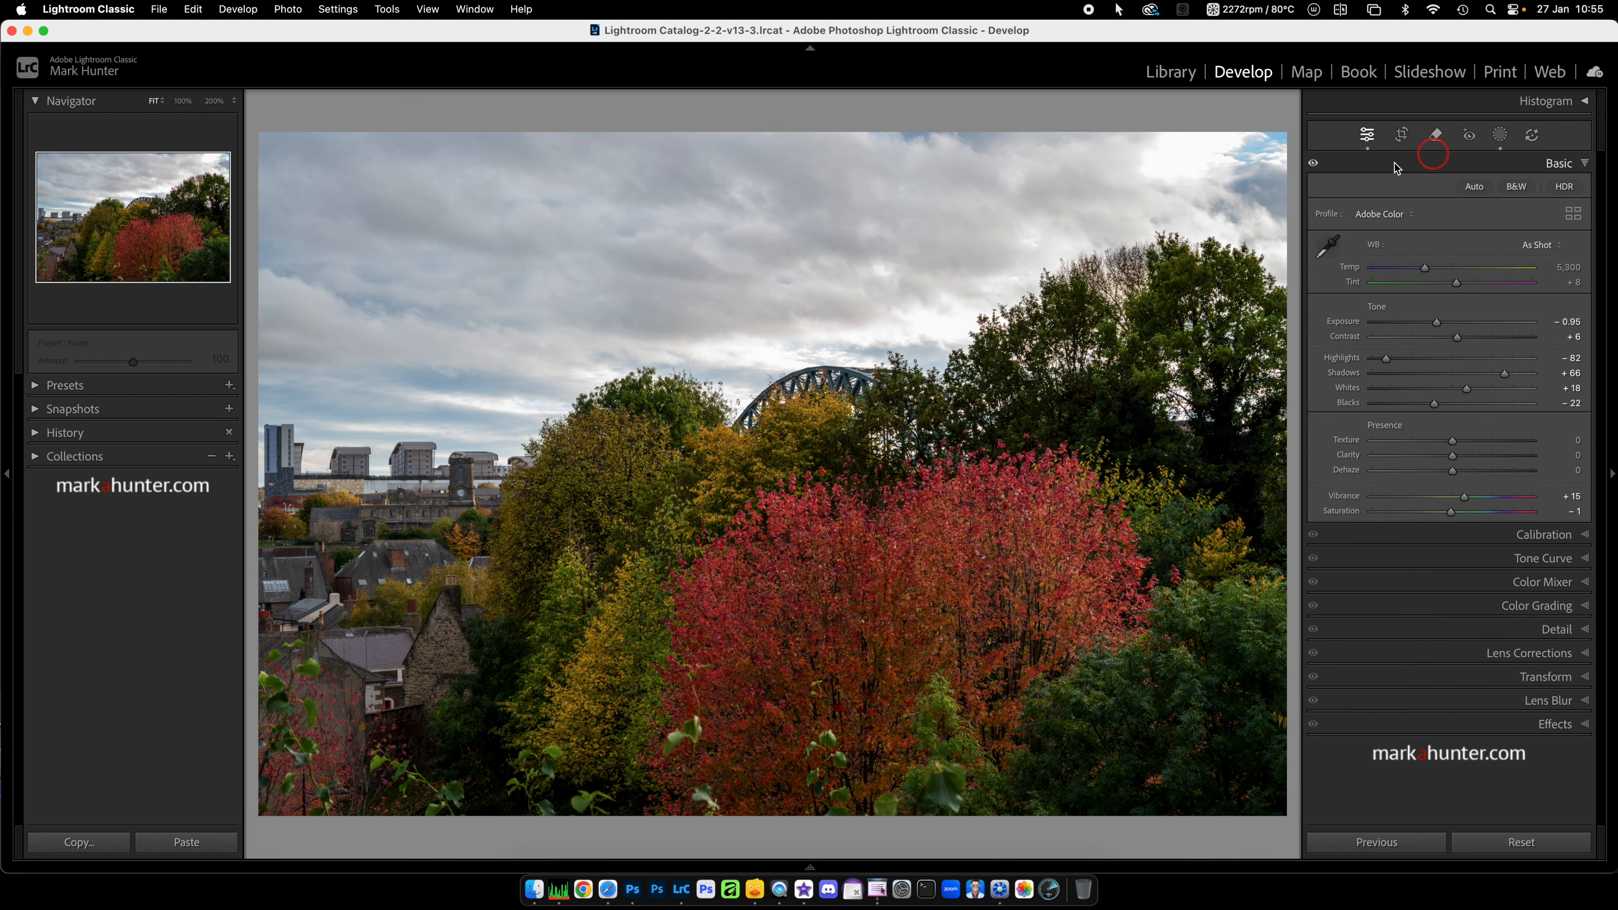
# Step: Open the night photo of people walking under the lit bridge for developing
pyautogui.press('g')
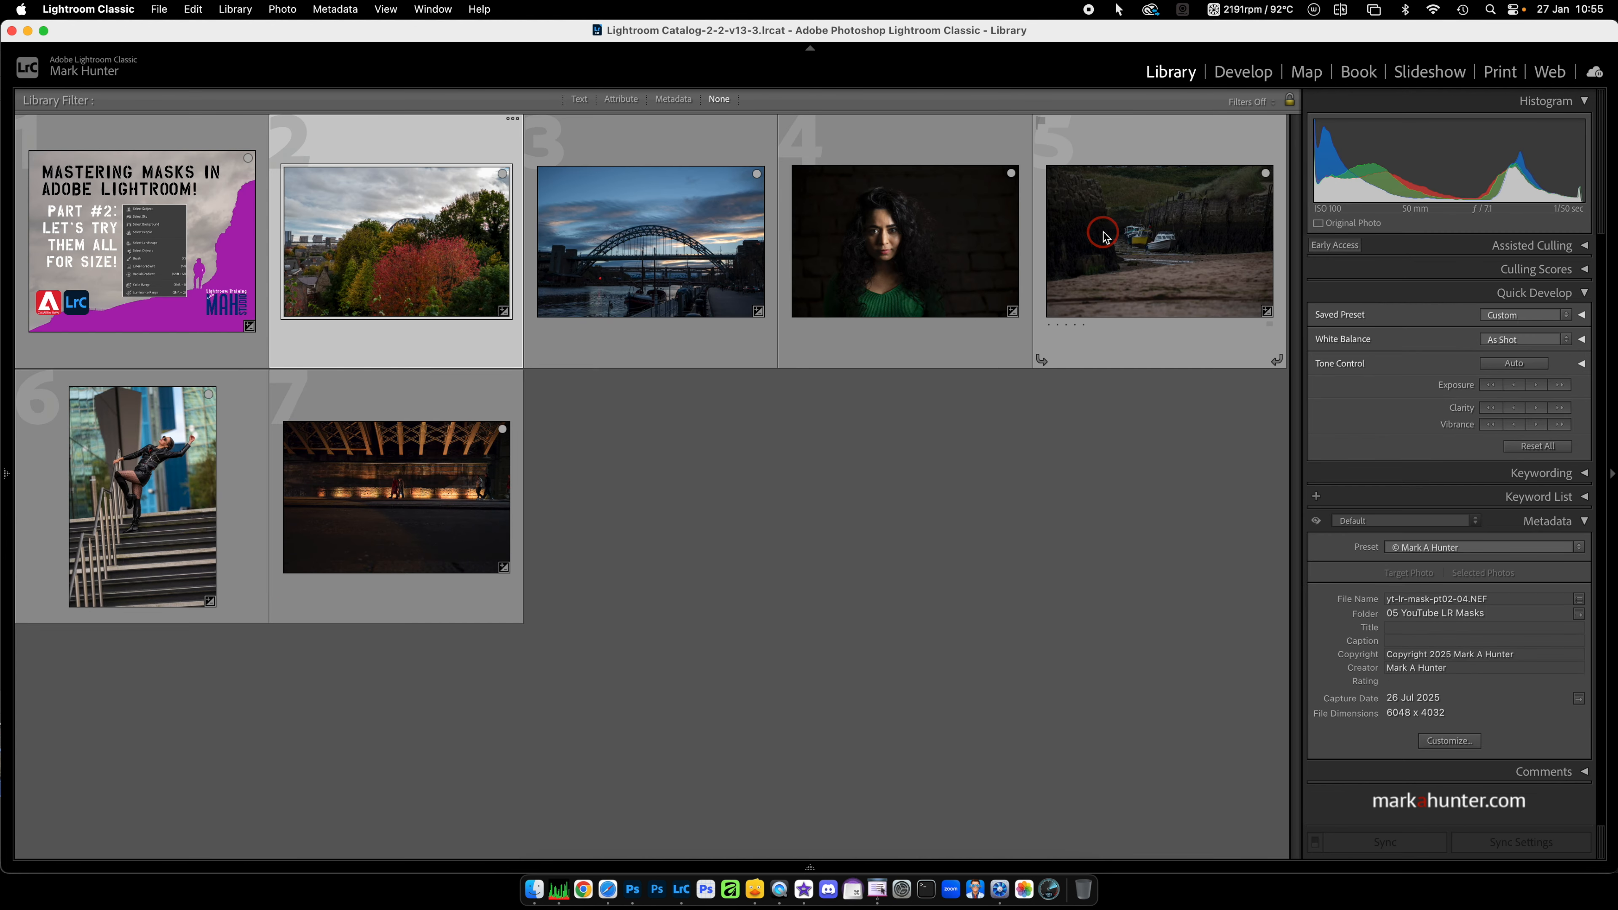
pyautogui.click(398, 515)
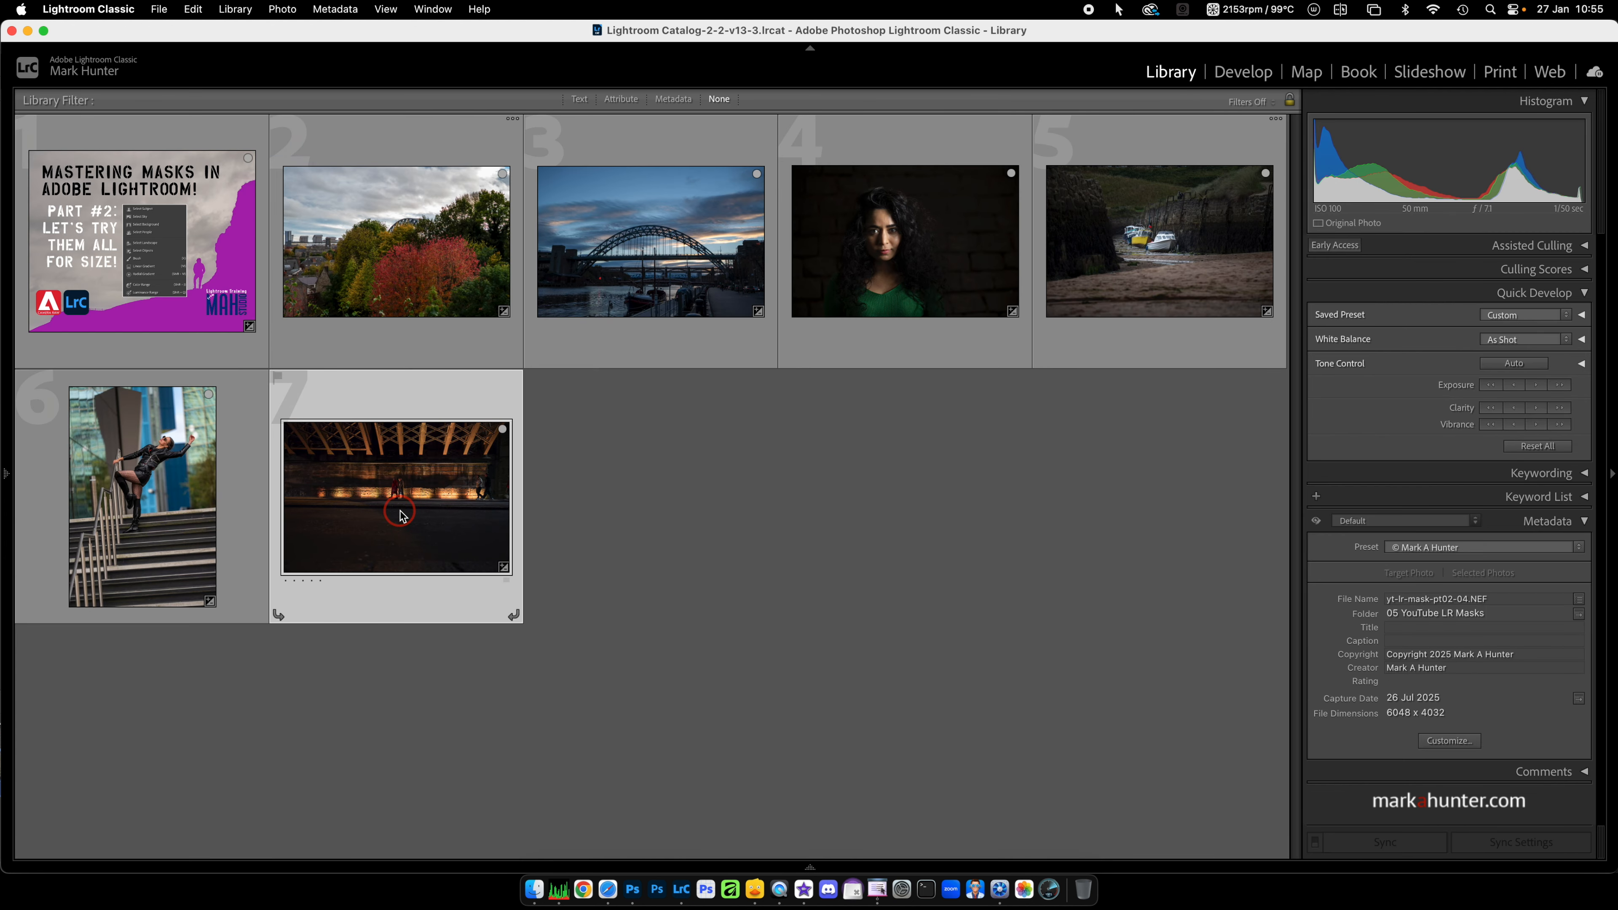
pyautogui.press('d')
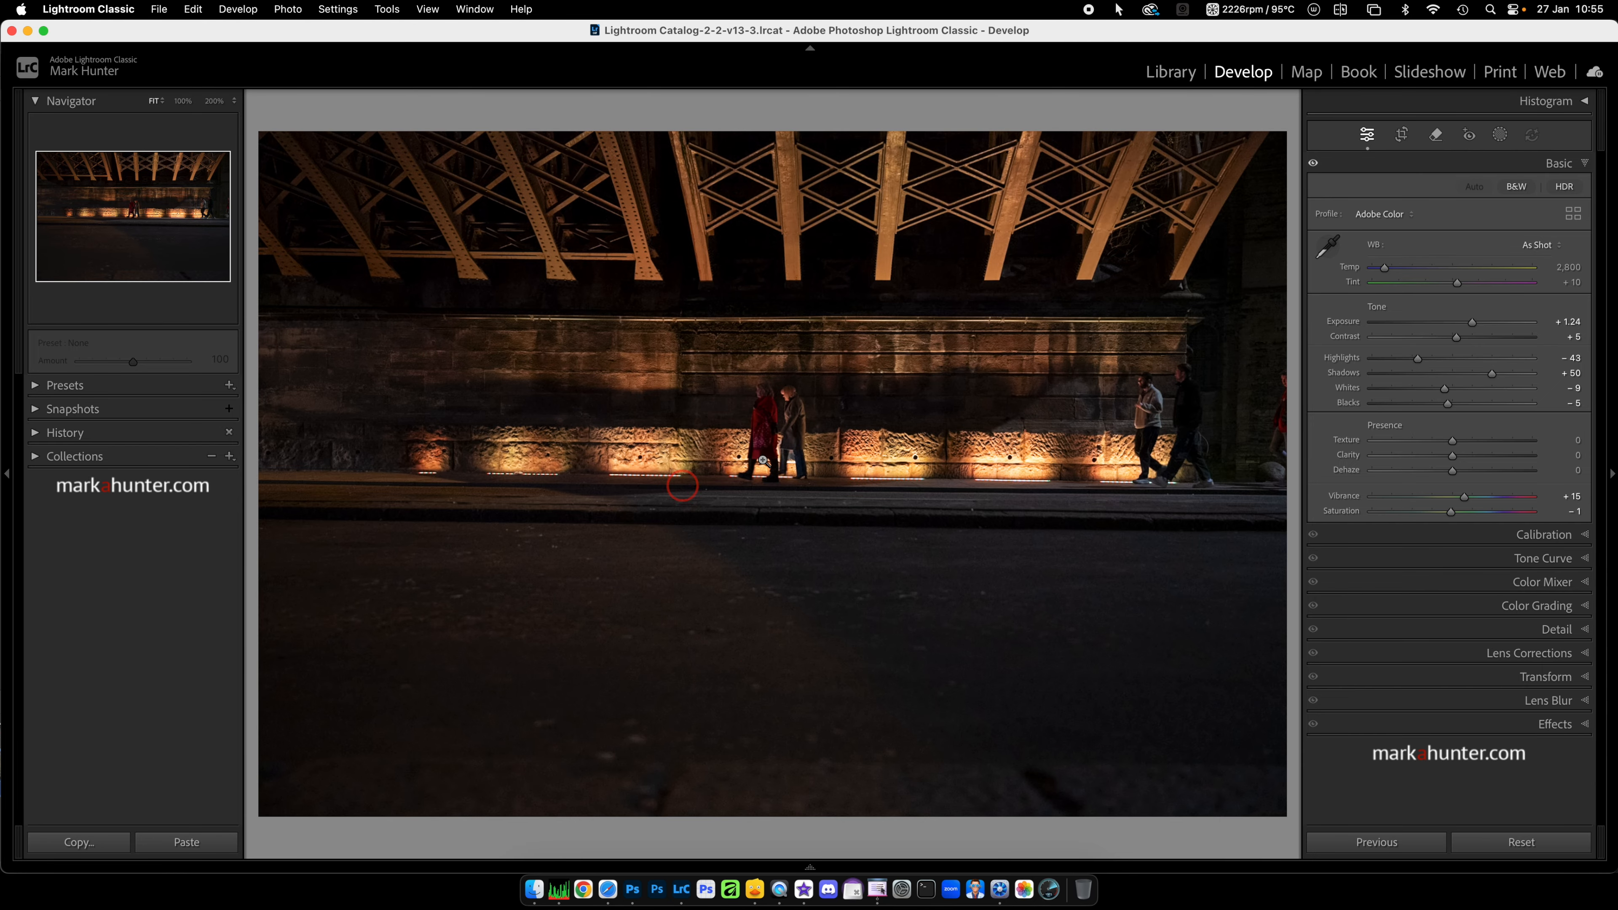
# Step: Straighten the night photo along the wall's upper ledge and crop off part of the dark road along the lower edge
pyautogui.click(1401, 141)
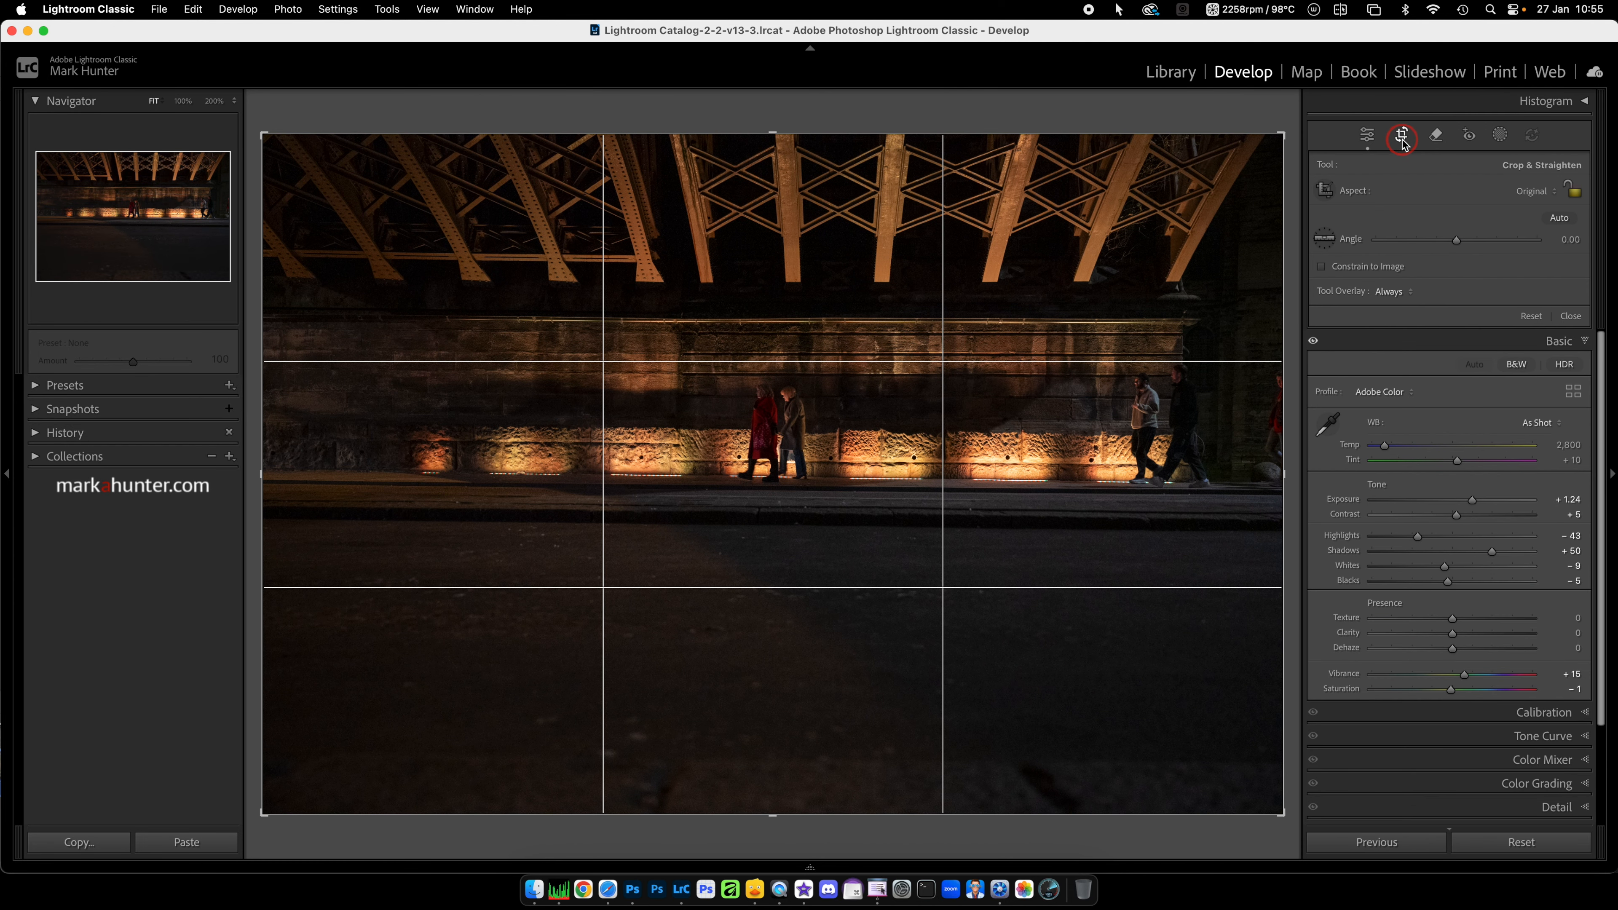
pyautogui.click(1325, 241)
pyautogui.moveTo(473, 321); pyautogui.dragTo(1194, 323)
pyautogui.moveTo(780, 815); pyautogui.dragTo(787, 760)
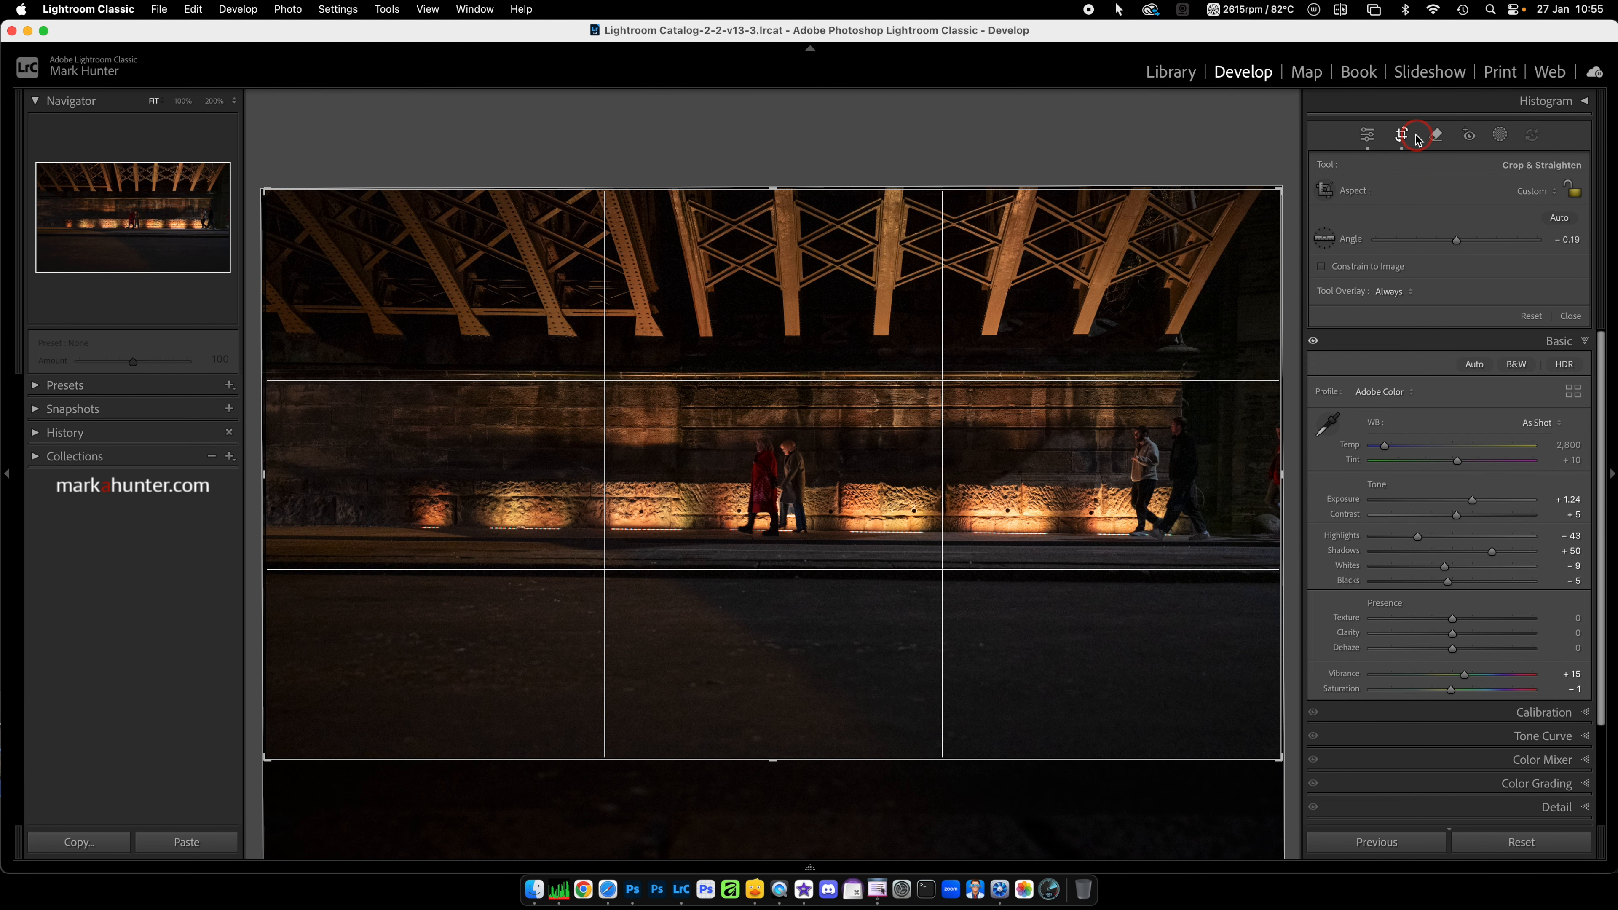
pyautogui.click(1401, 137)
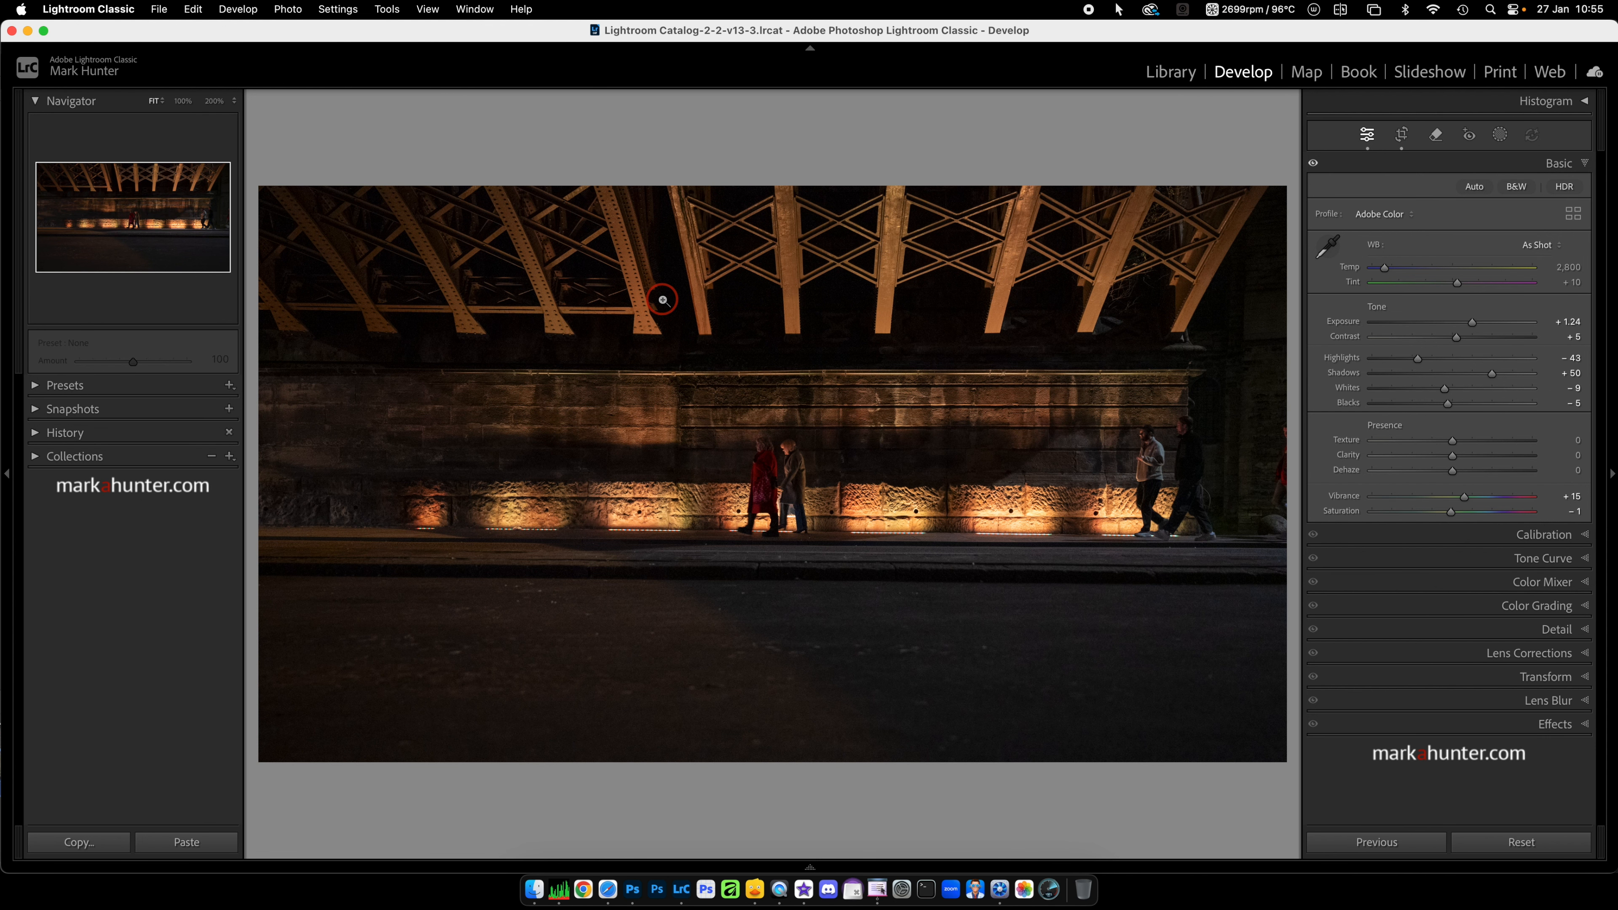
# Step: Create a color range mask sampled from one of the orange bridge girders
pyautogui.click(1501, 137)
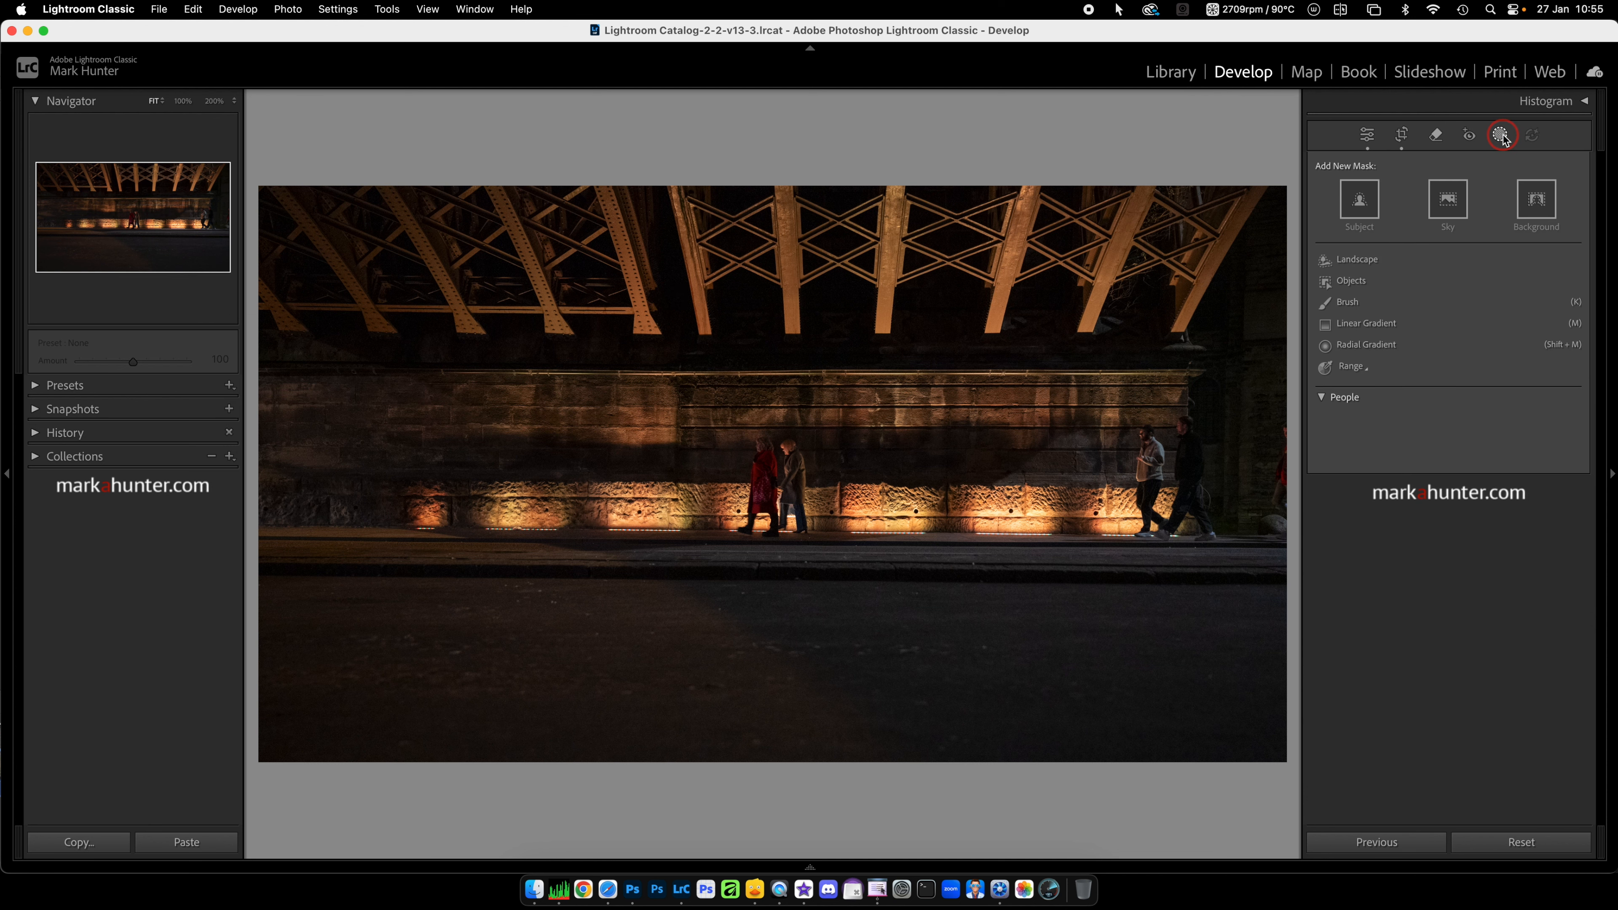
pyautogui.click(1358, 373)
pyautogui.click(1376, 384)
pyautogui.click(788, 299)
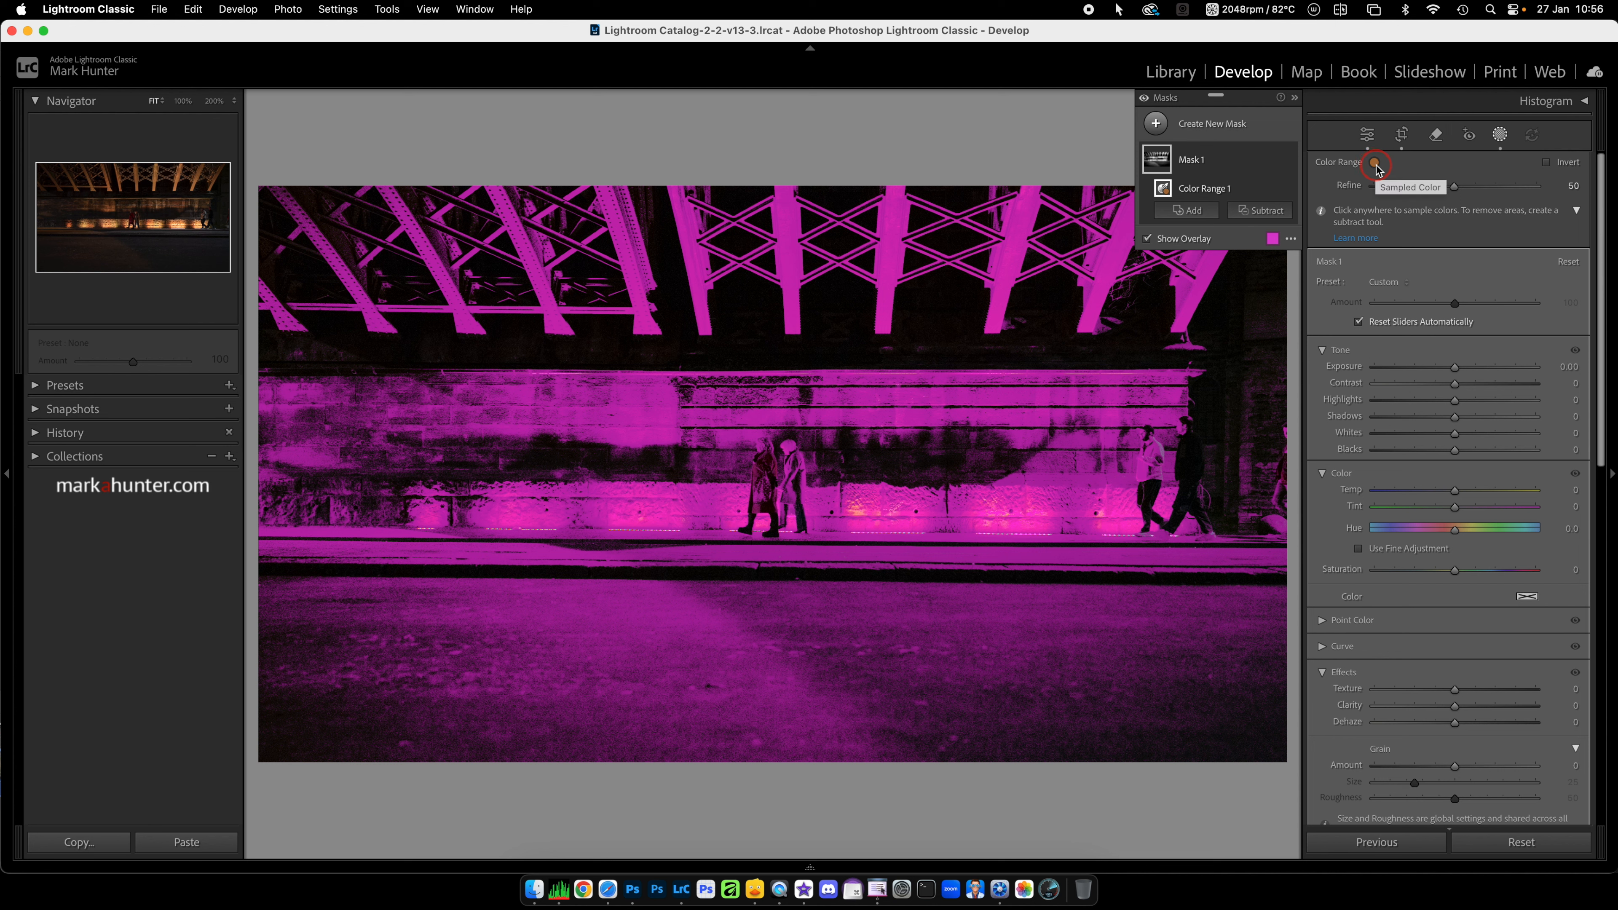
# Step: Set the girder color range's Refine amount to 14
pyautogui.click(1215, 187)
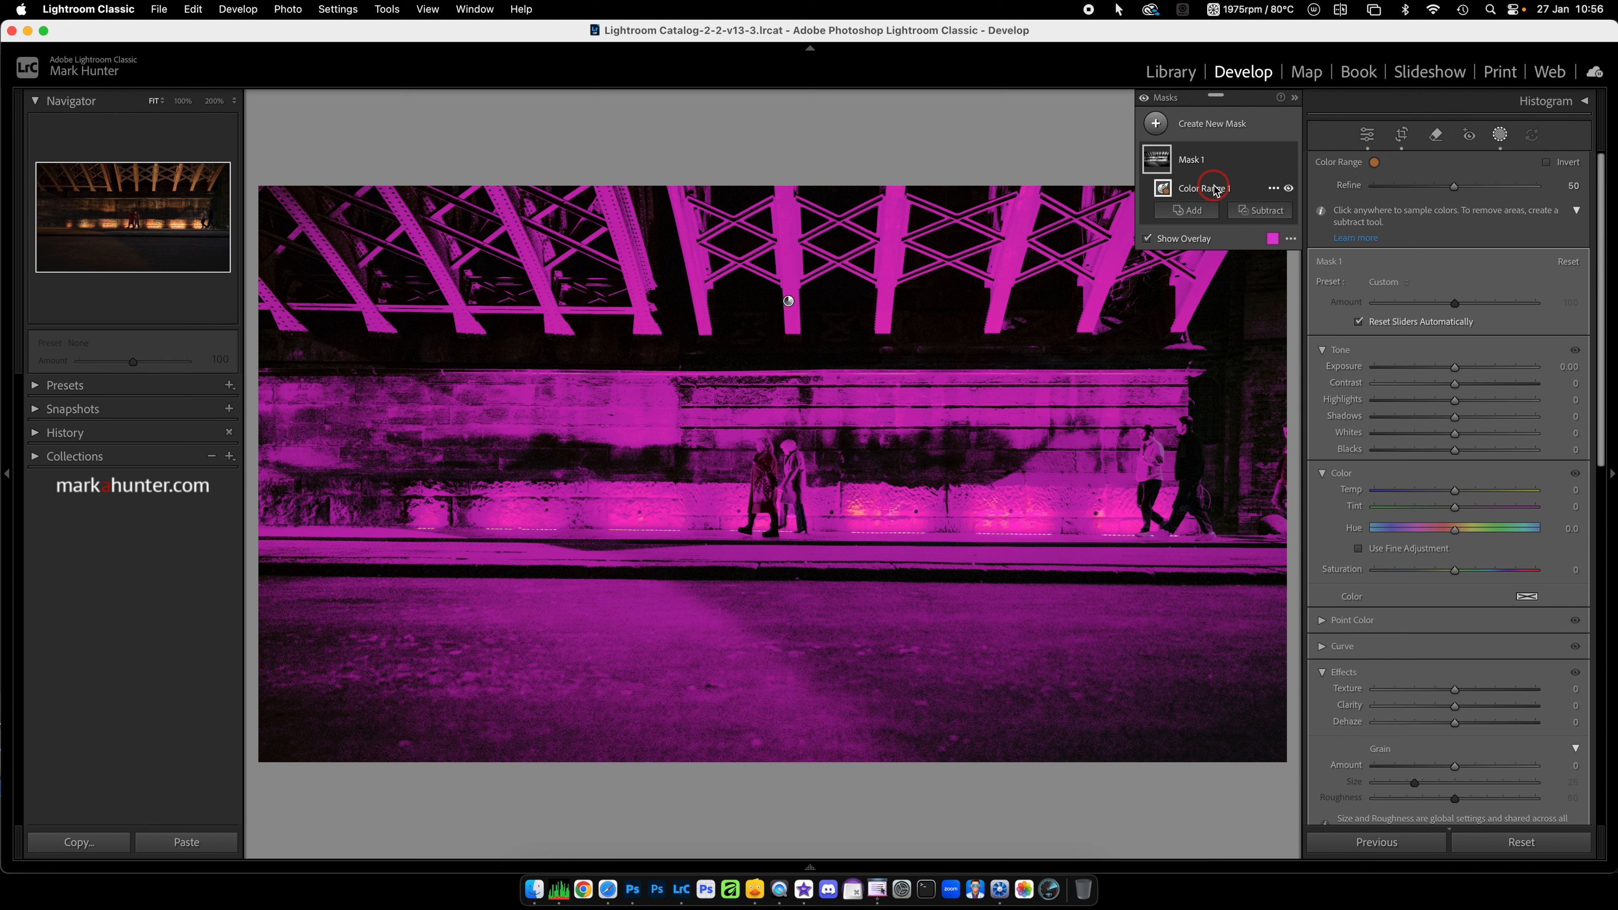
pyautogui.click(1168, 195)
pyautogui.click(1455, 188)
pyautogui.click(1455, 188)
pyautogui.moveTo(1455, 187); pyautogui.dragTo(1394, 204)
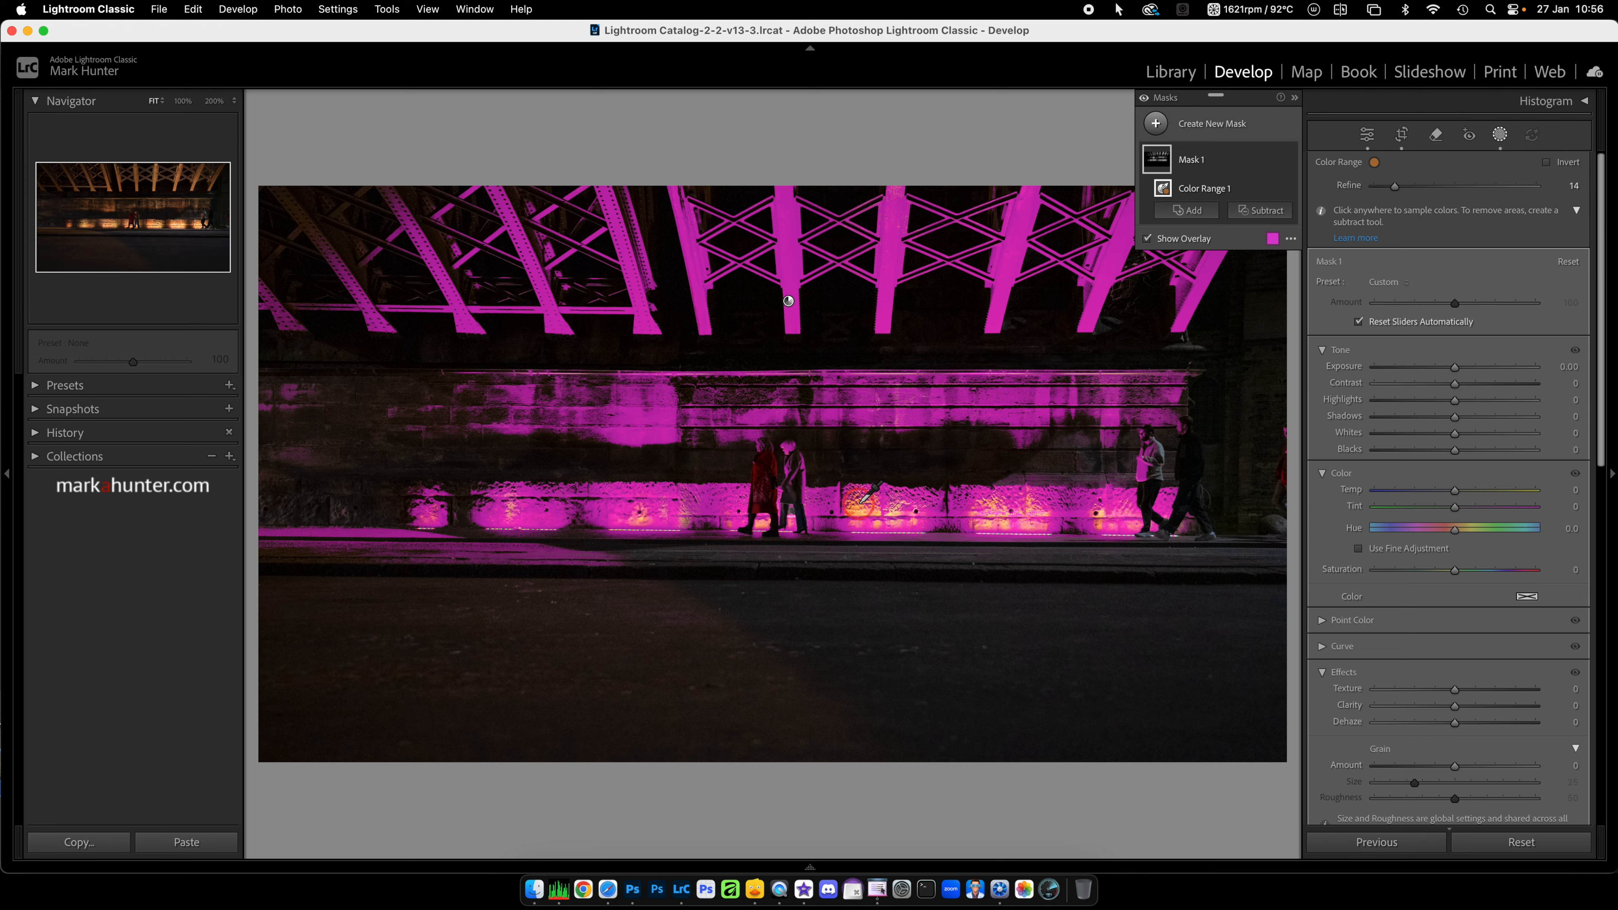
# Step: Add a second color range sampled from the brightly lit lower wall to the mask, with Refine at 25
pyautogui.click(1203, 216)
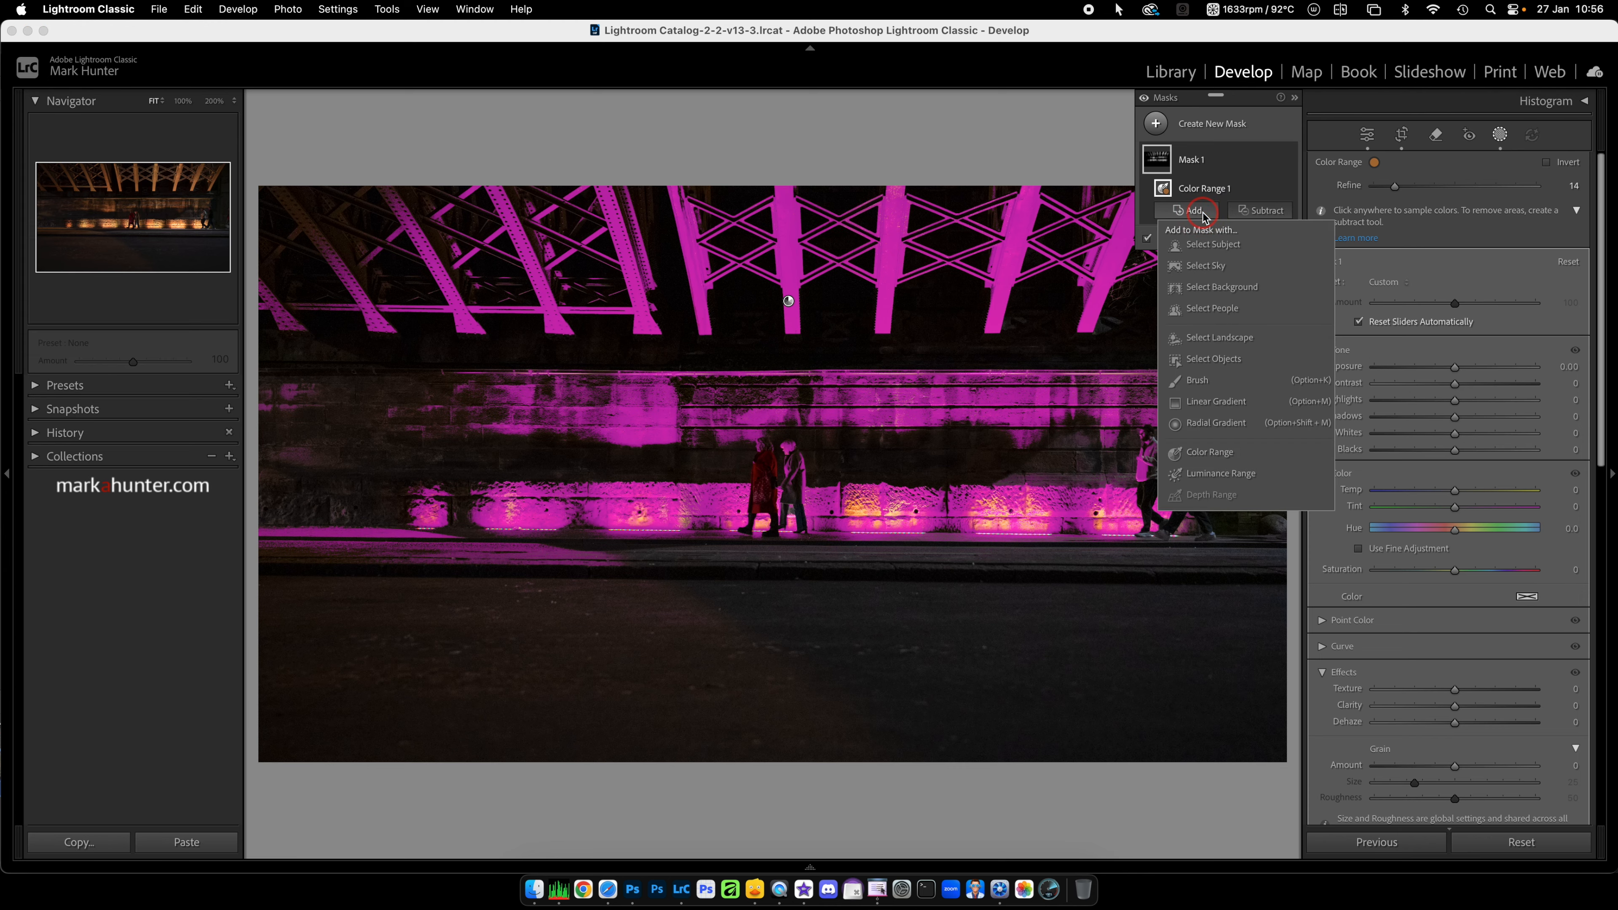
pyautogui.click(1210, 453)
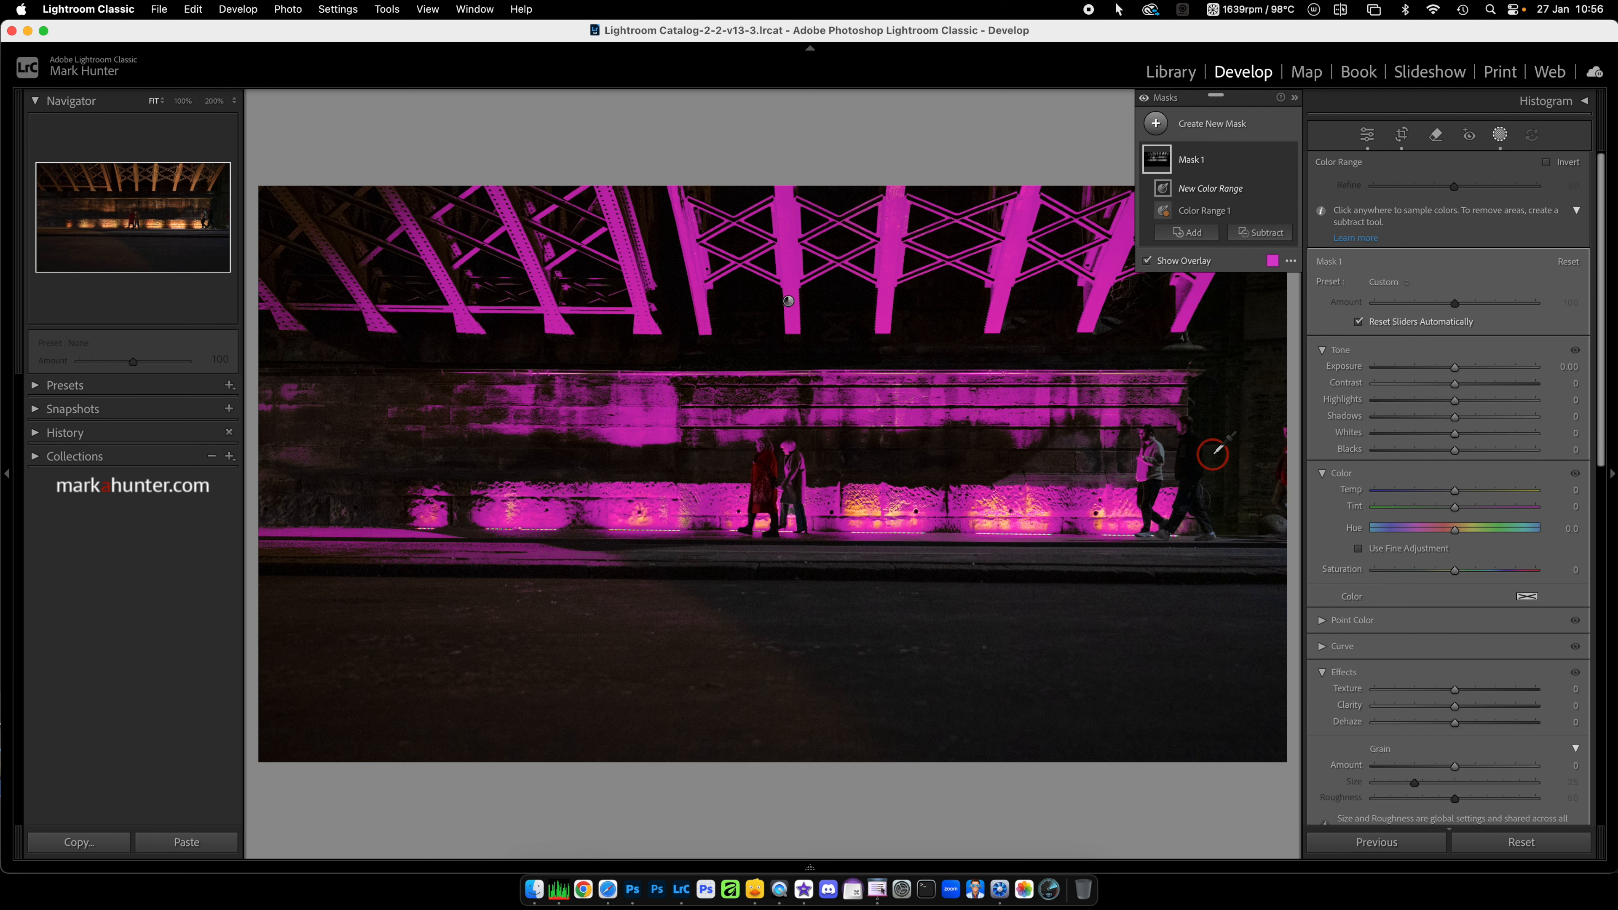
pyautogui.click(851, 506)
pyautogui.click(946, 513)
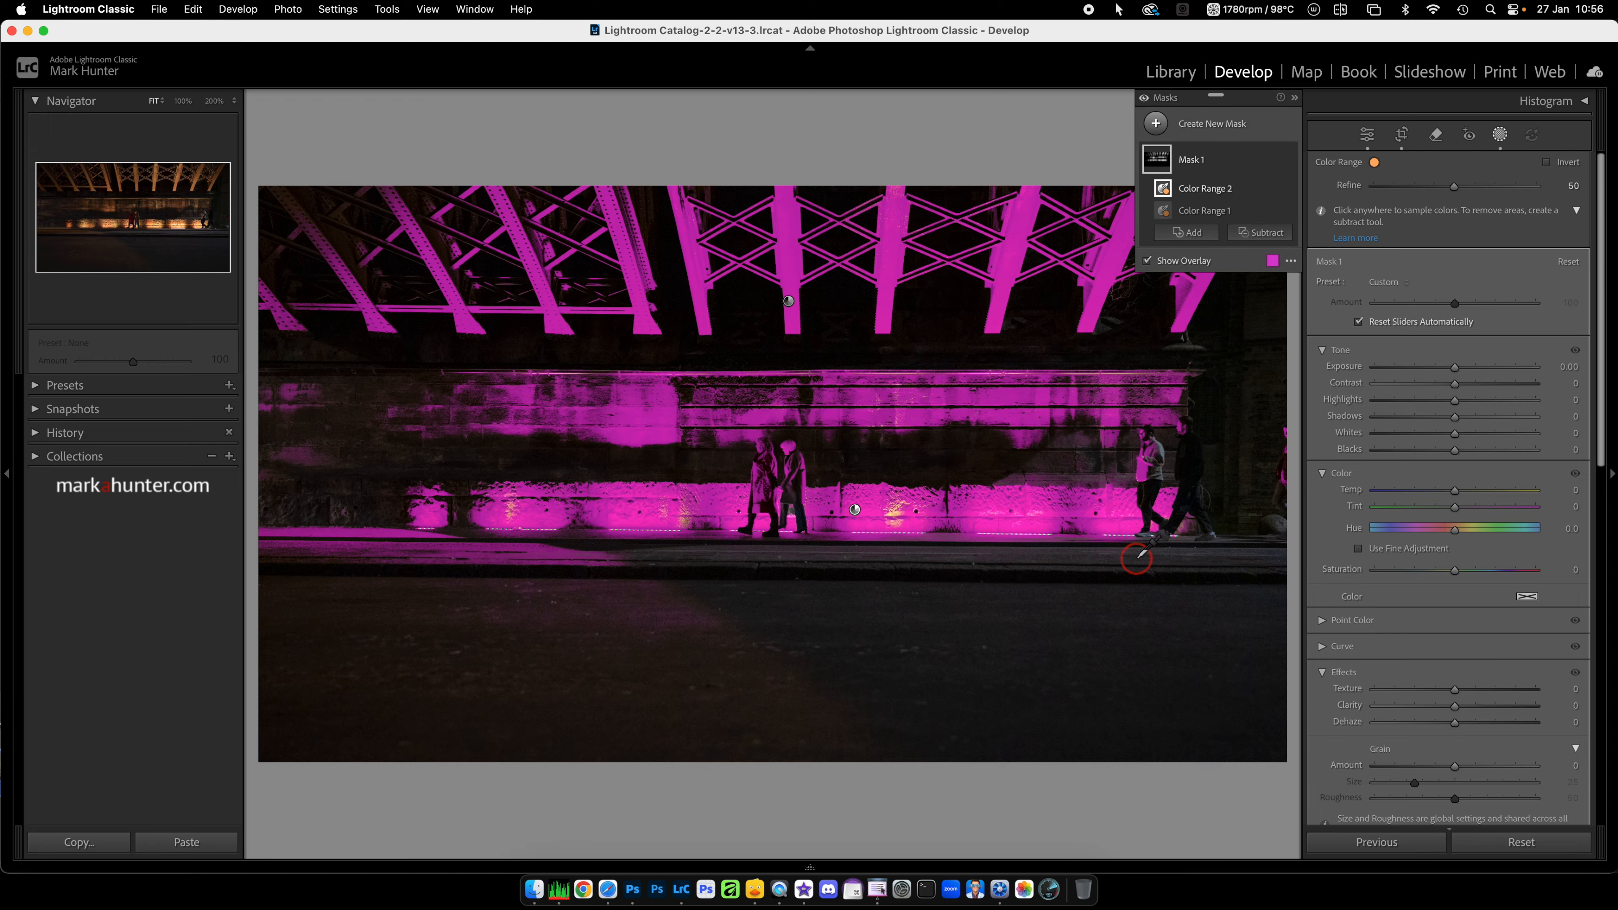
pyautogui.click(1344, 411)
pyautogui.click(1442, 190)
pyautogui.moveTo(1454, 190); pyautogui.dragTo(1413, 190)
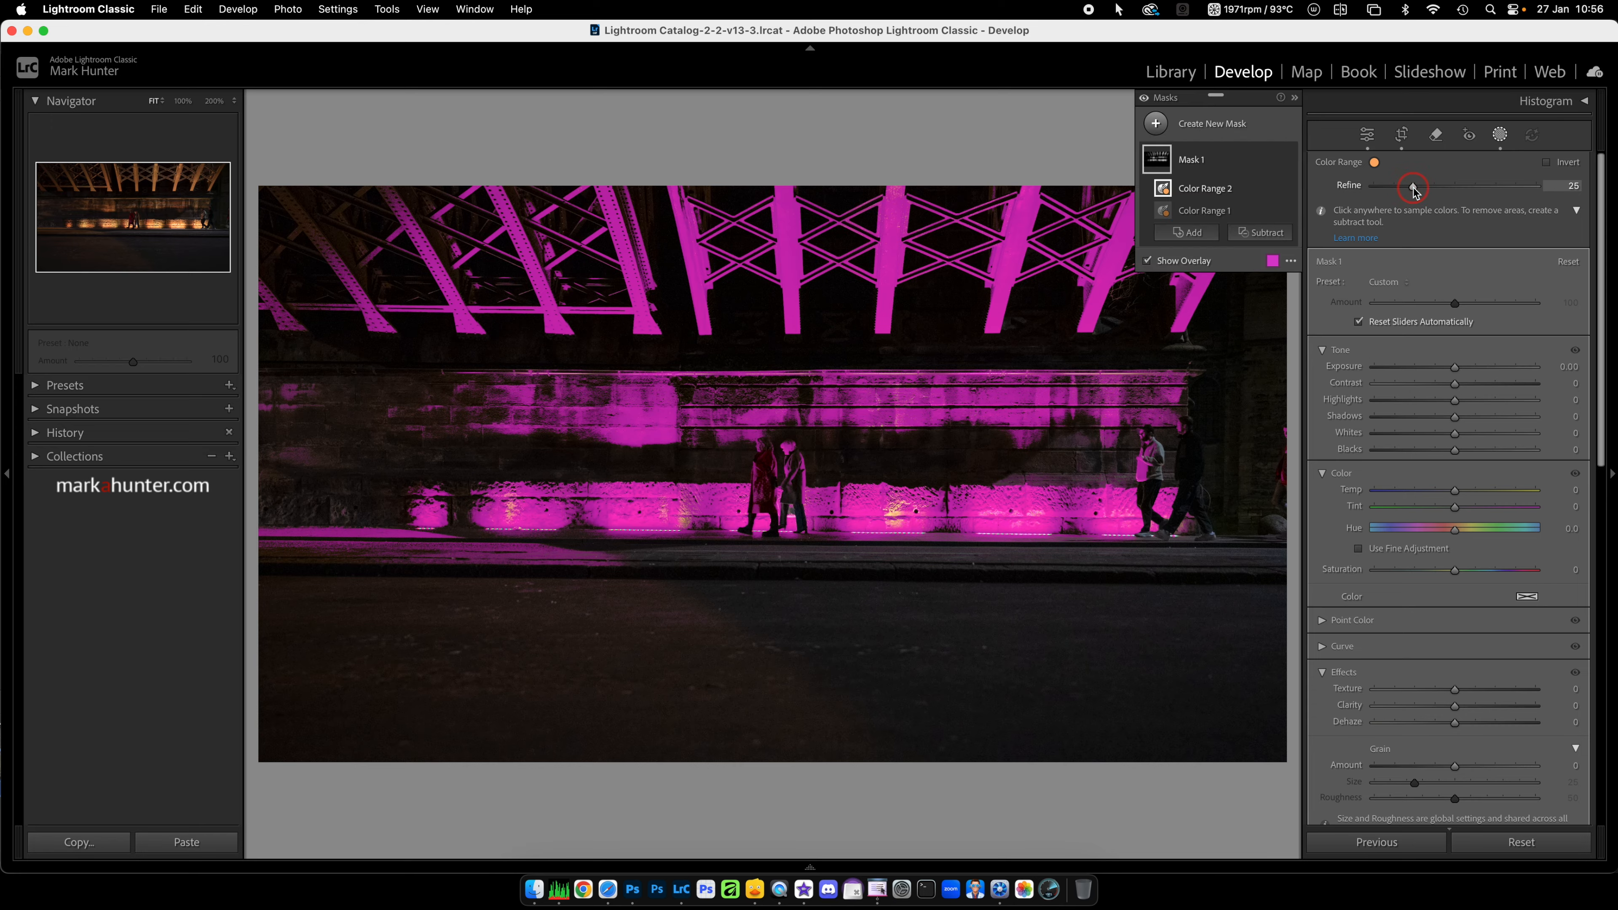
# Step: Subtract the walking people from the mask with a size 3.1 brush
pyautogui.click(1261, 233)
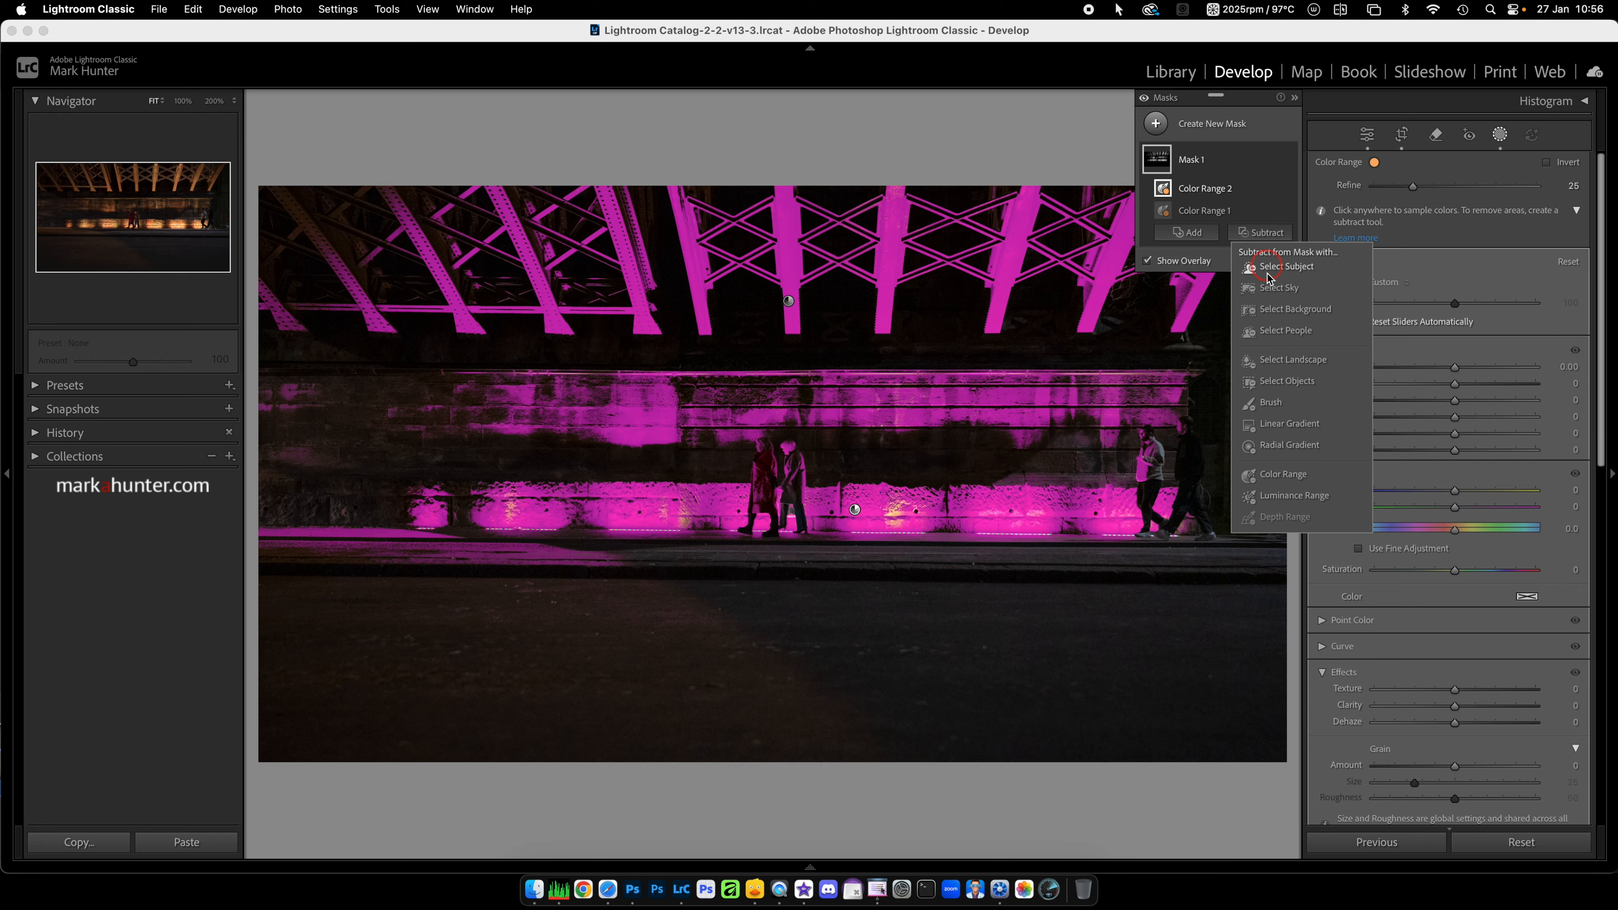
pyautogui.click(1269, 403)
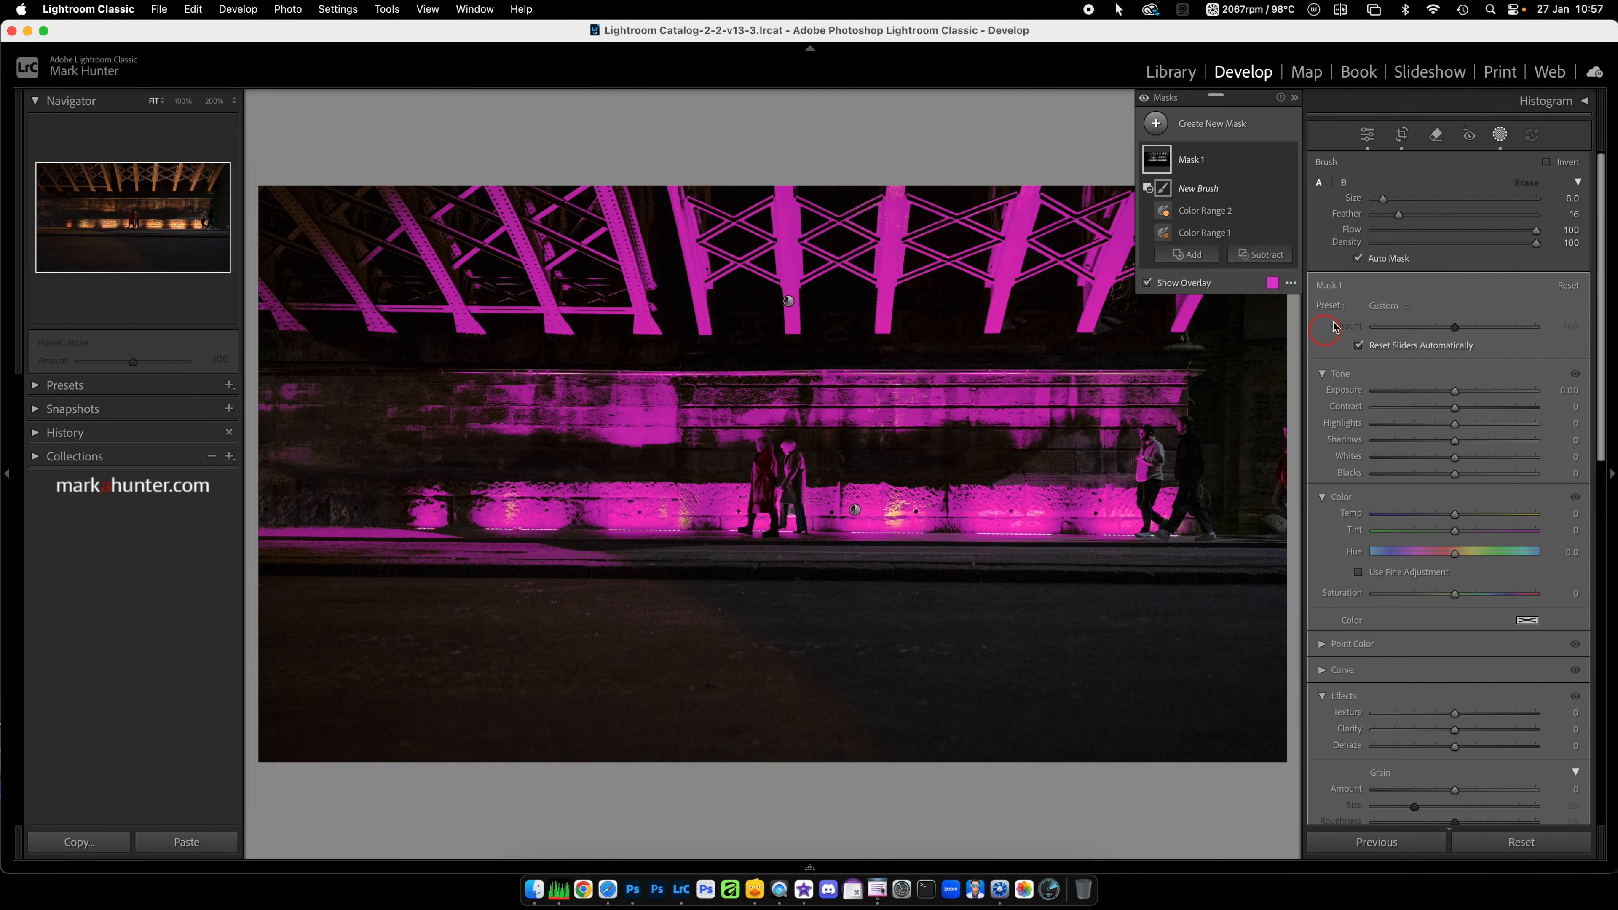
pyautogui.moveTo(1382, 199); pyautogui.dragTo(1380, 200)
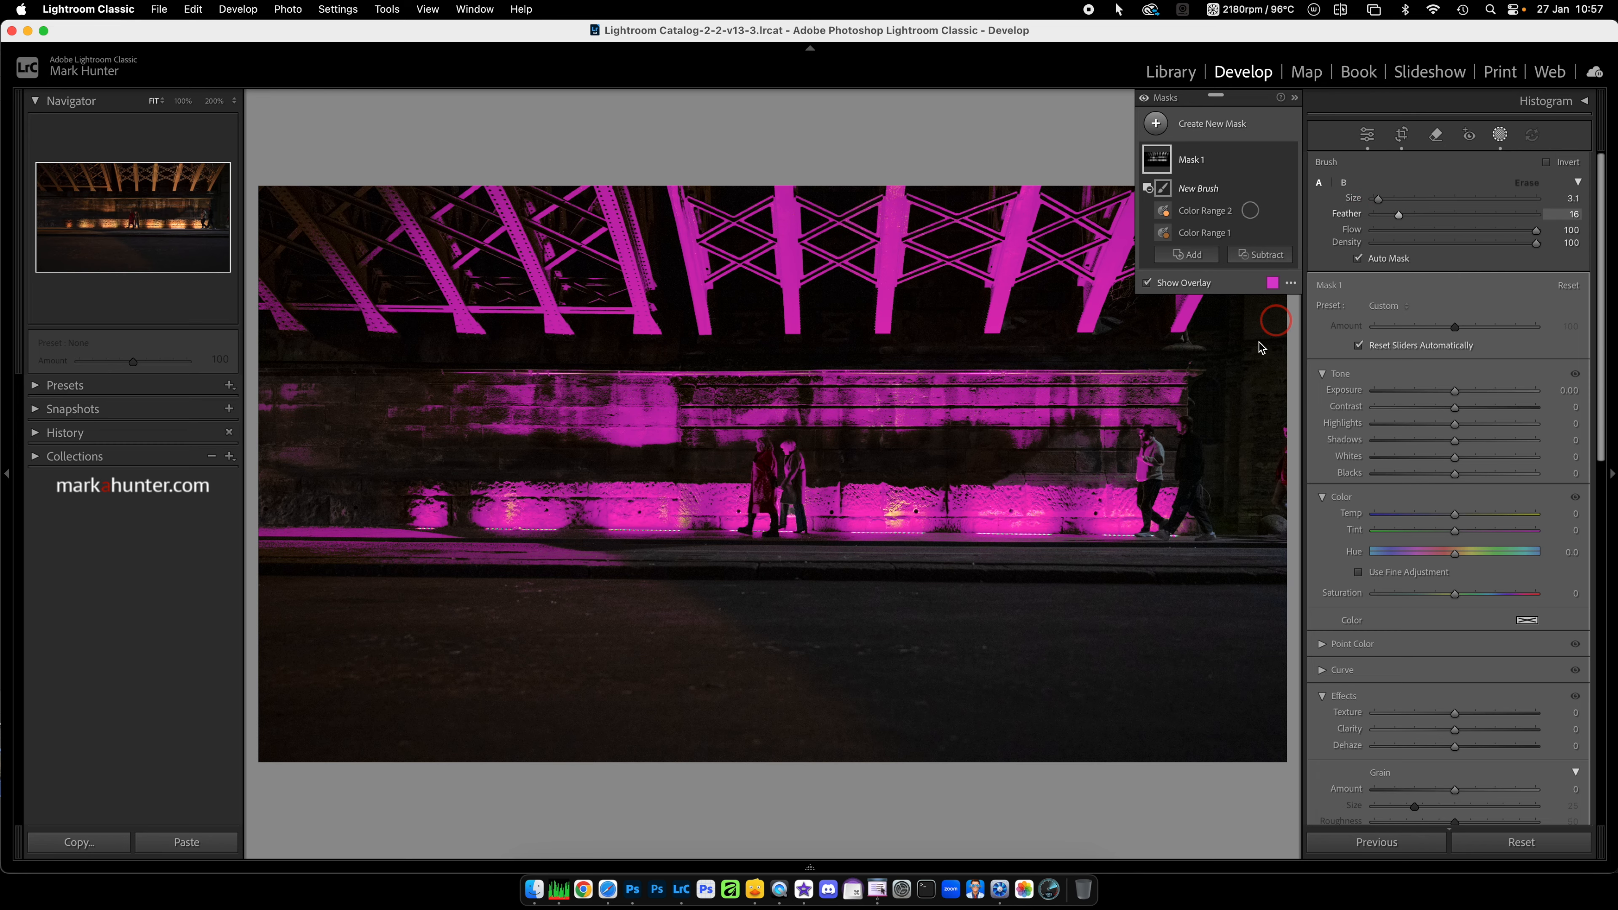
pyautogui.moveTo(1142, 472)
pyautogui.mouseDown()
pyautogui.moveTo(1144, 439)
pyautogui.moveTo(1146, 492)
pyautogui.mouseUp()
pyautogui.moveTo(762, 445)
pyautogui.mouseDown()
pyautogui.moveTo(759, 507)
pyautogui.moveTo(762, 463)
pyautogui.moveTo(781, 490)
pyautogui.moveTo(788, 449)
pyautogui.moveTo(800, 510)
pyautogui.moveTo(798, 459)
pyautogui.moveTo(794, 482)
pyautogui.mouseUp()
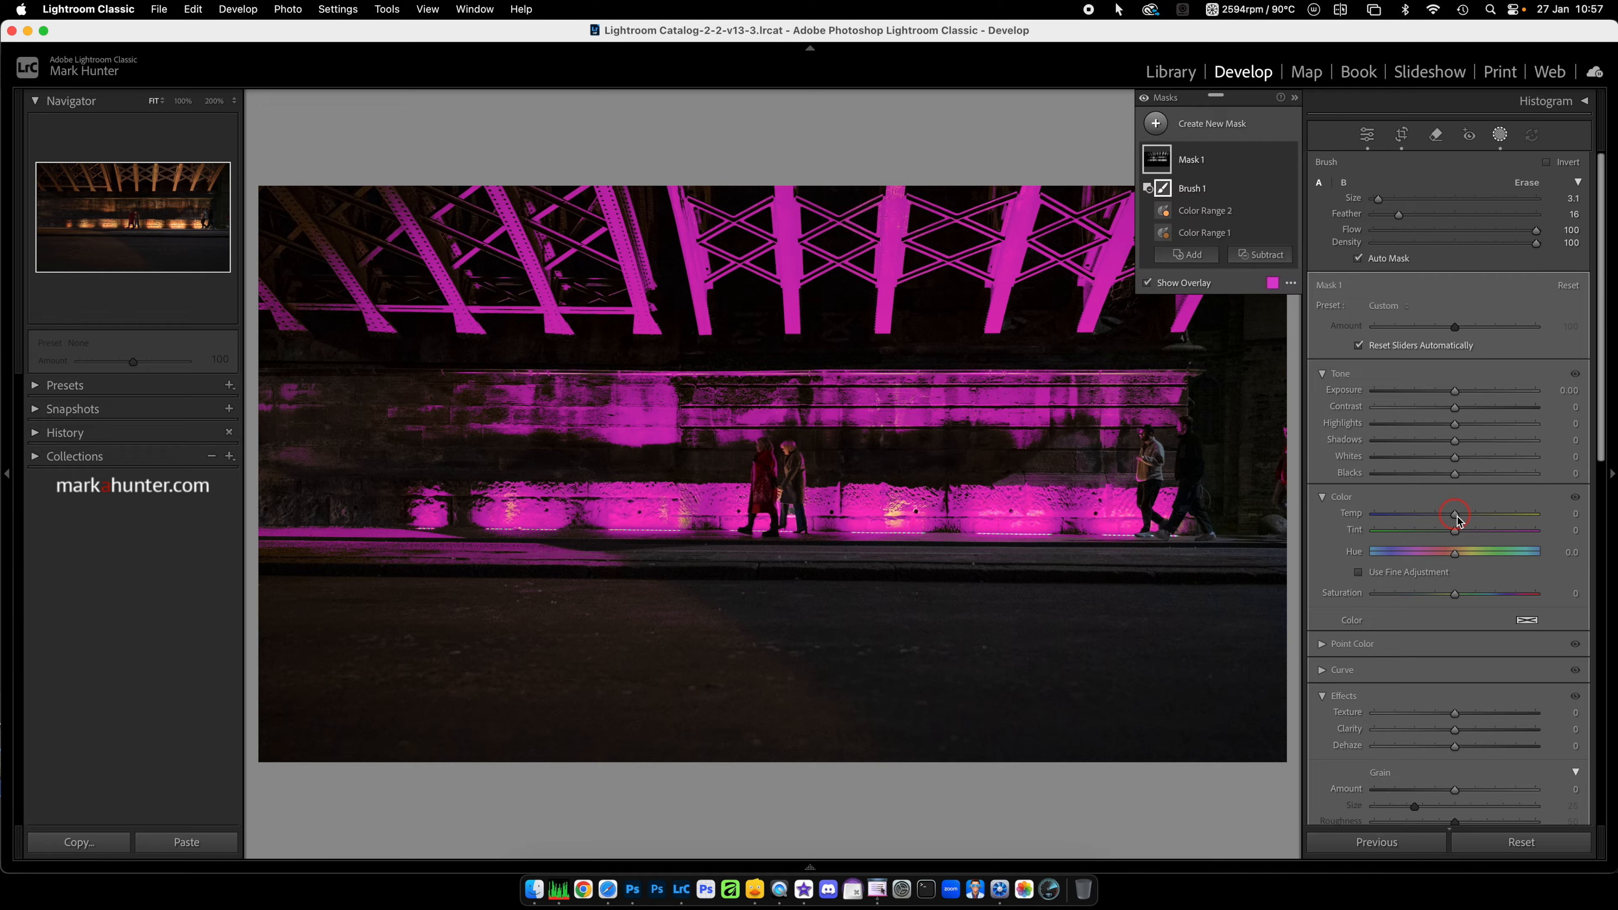
# Step: Set the color range mask's hue to 40.0, and hide the mask's effect
pyautogui.moveTo(1458, 556)
pyautogui.mouseDown()
pyautogui.moveTo(1422, 558)
pyautogui.moveTo(1494, 558)
pyautogui.moveTo(1475, 564)
pyautogui.mouseUp()
pyautogui.click(1156, 123)
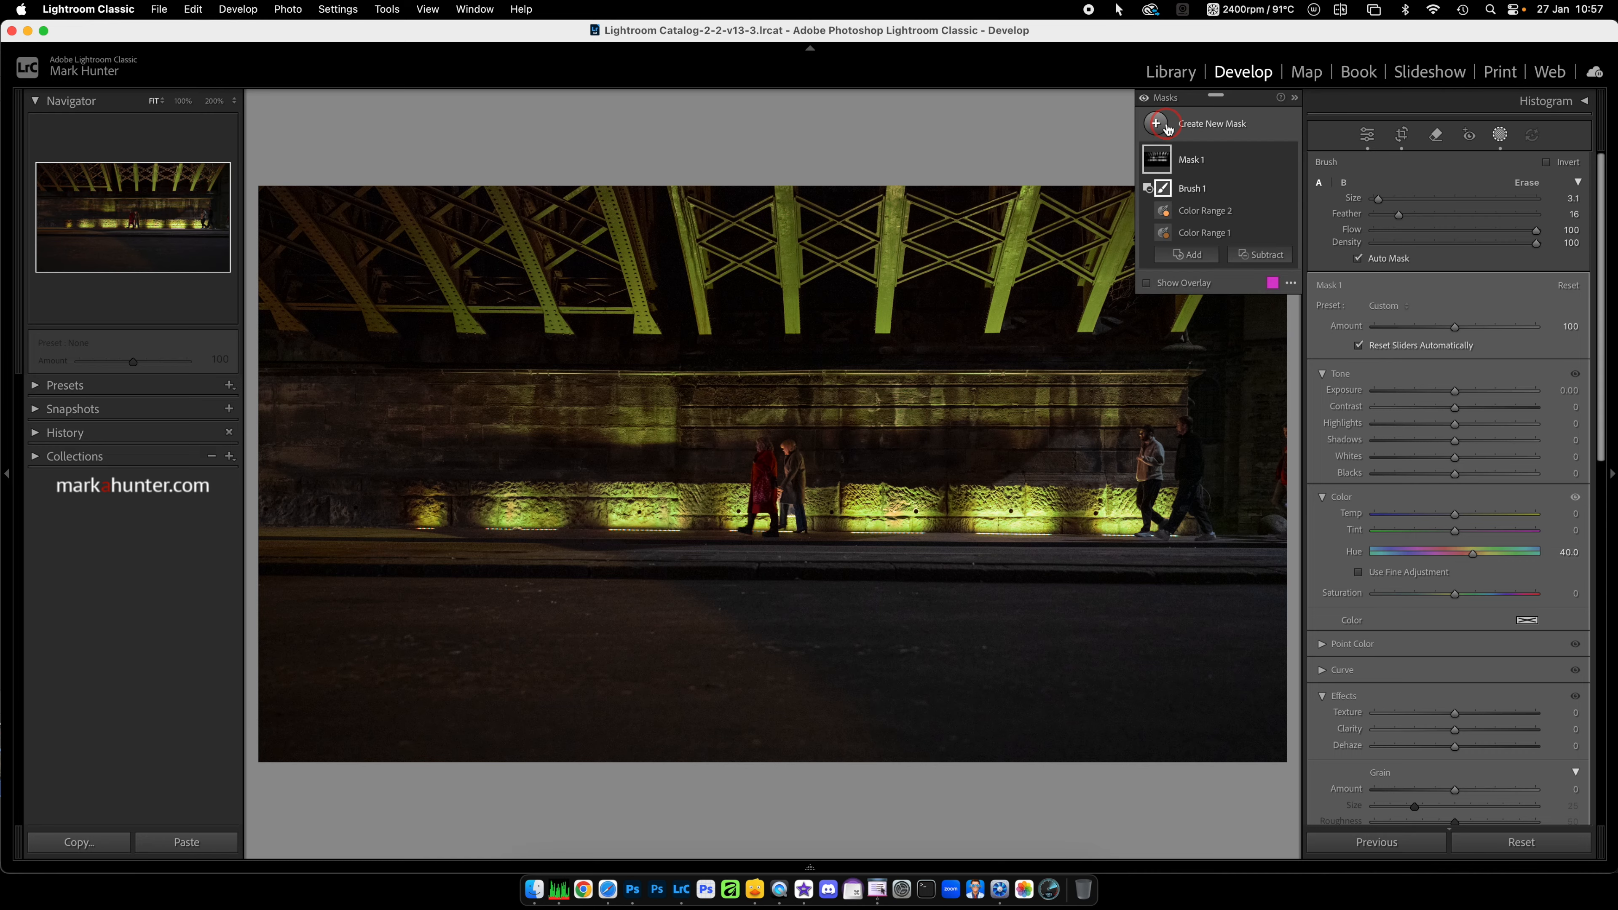
pyautogui.click(1176, 173)
pyautogui.click(1288, 163)
pyautogui.click(1288, 160)
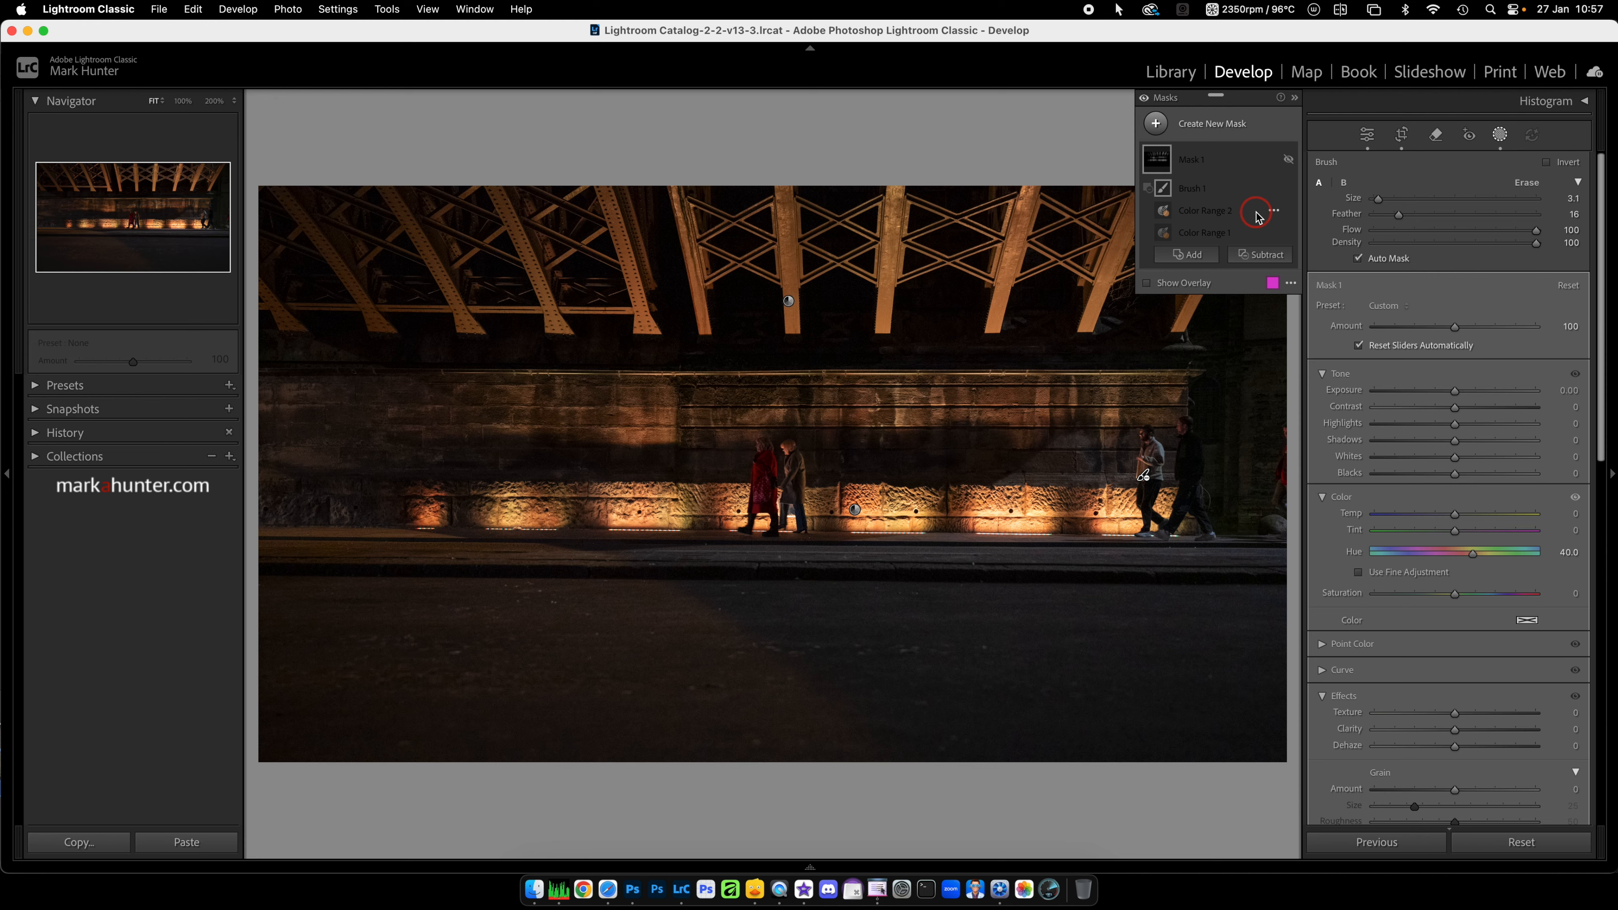
# Step: Create a new luminance range mask sampled from the lit wall, and shift its range to the darkest tones, 0/0–12/12
pyautogui.click(1156, 123)
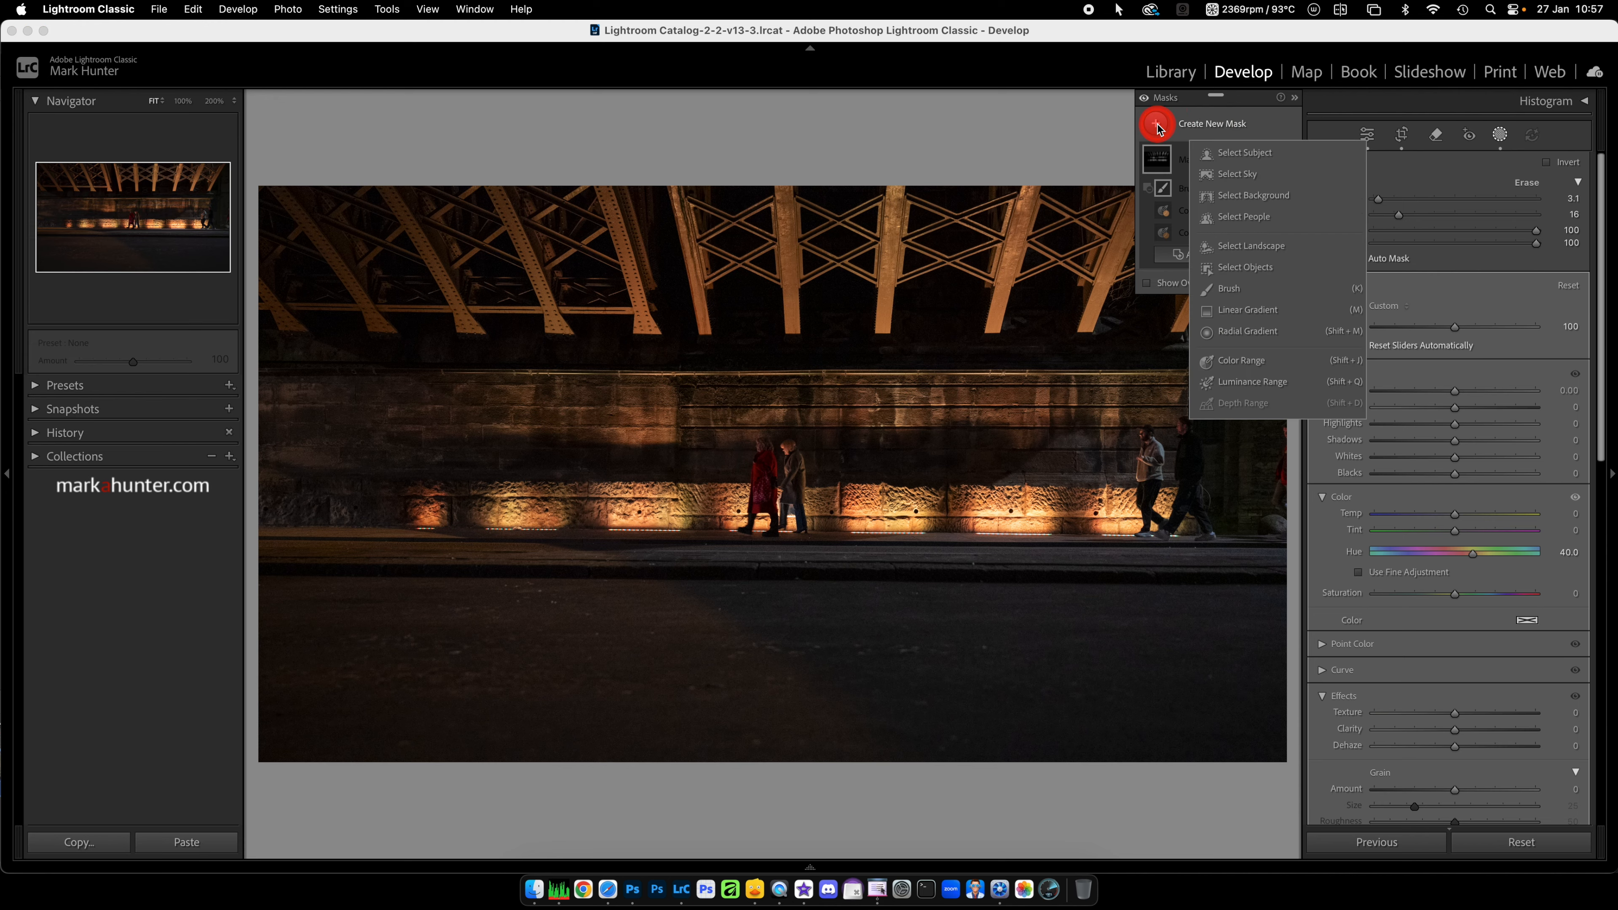
pyautogui.click(1252, 382)
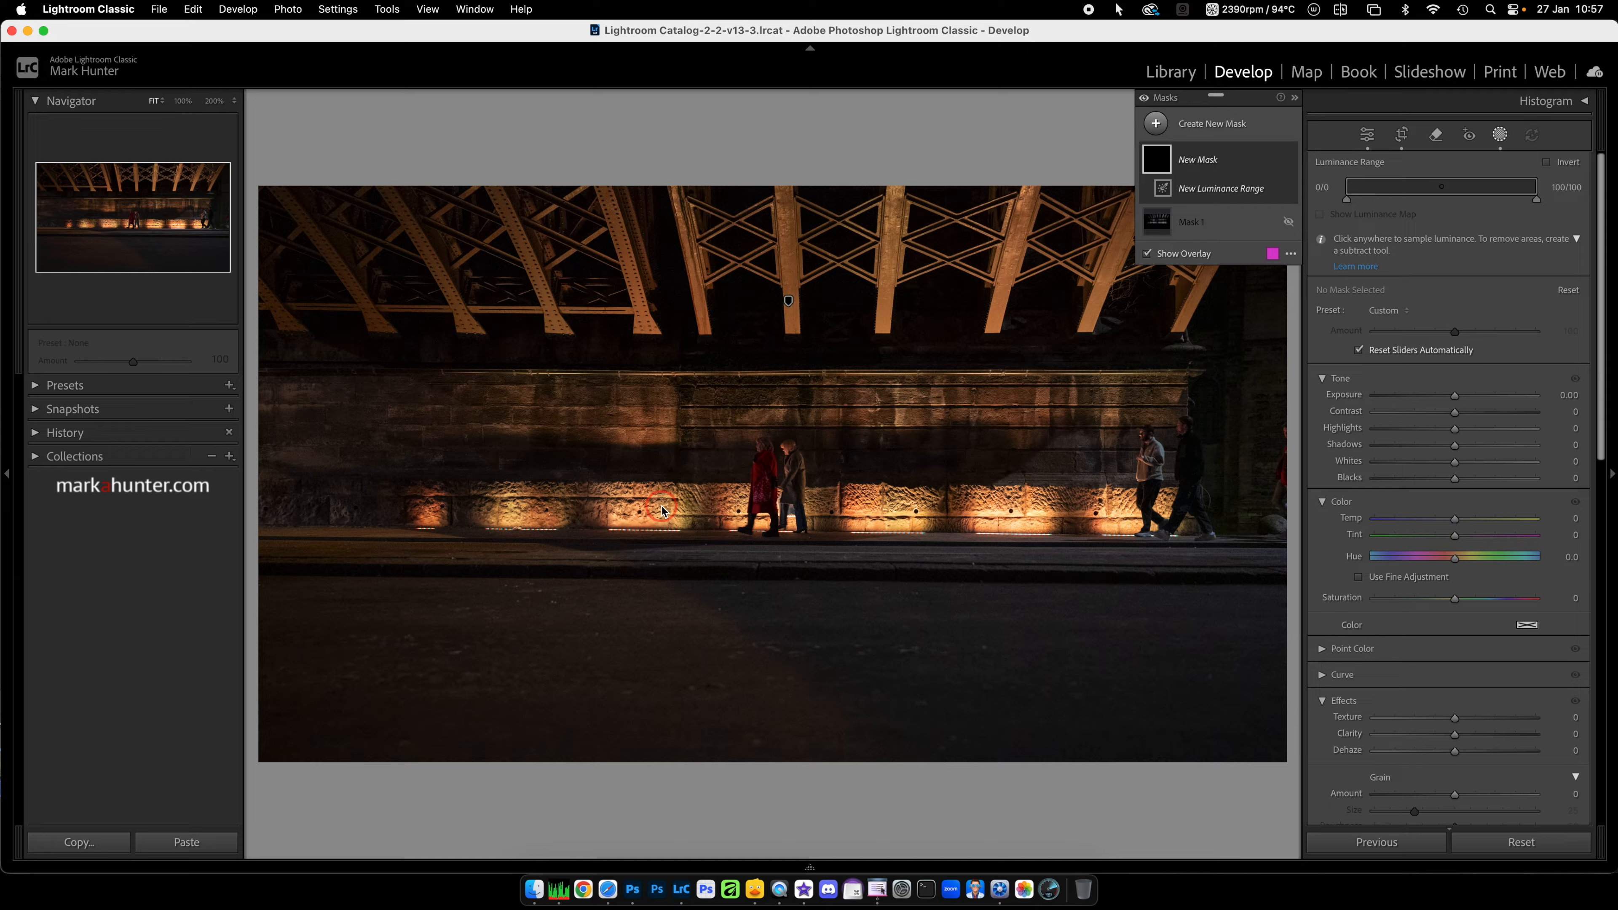
pyautogui.click(641, 502)
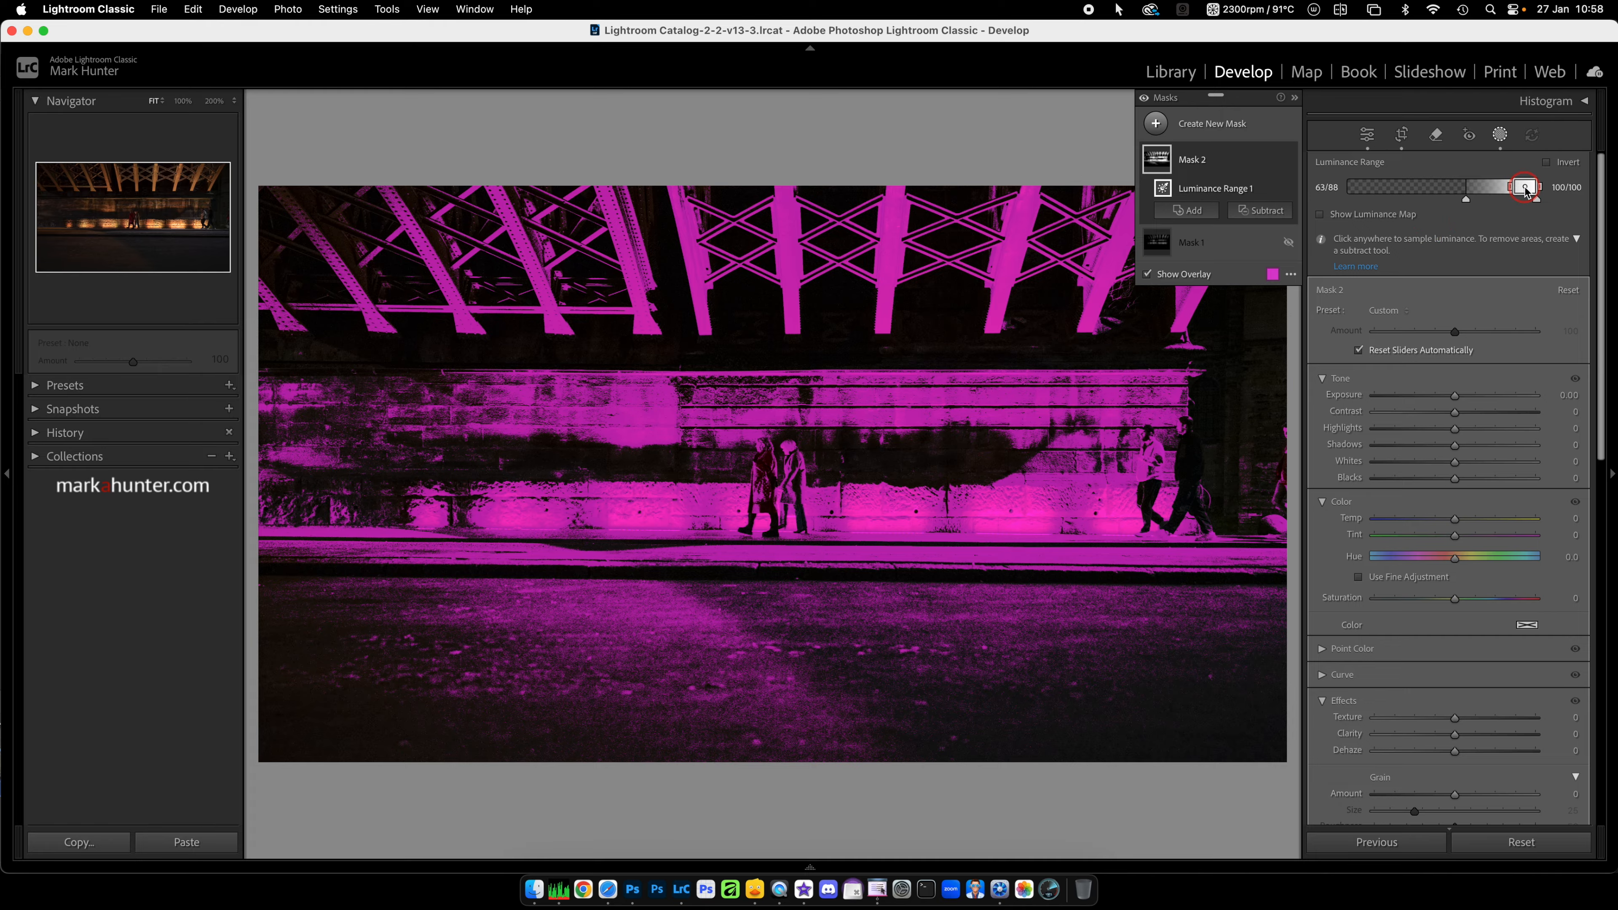
pyautogui.moveTo(1465, 199); pyautogui.dragTo(1352, 199)
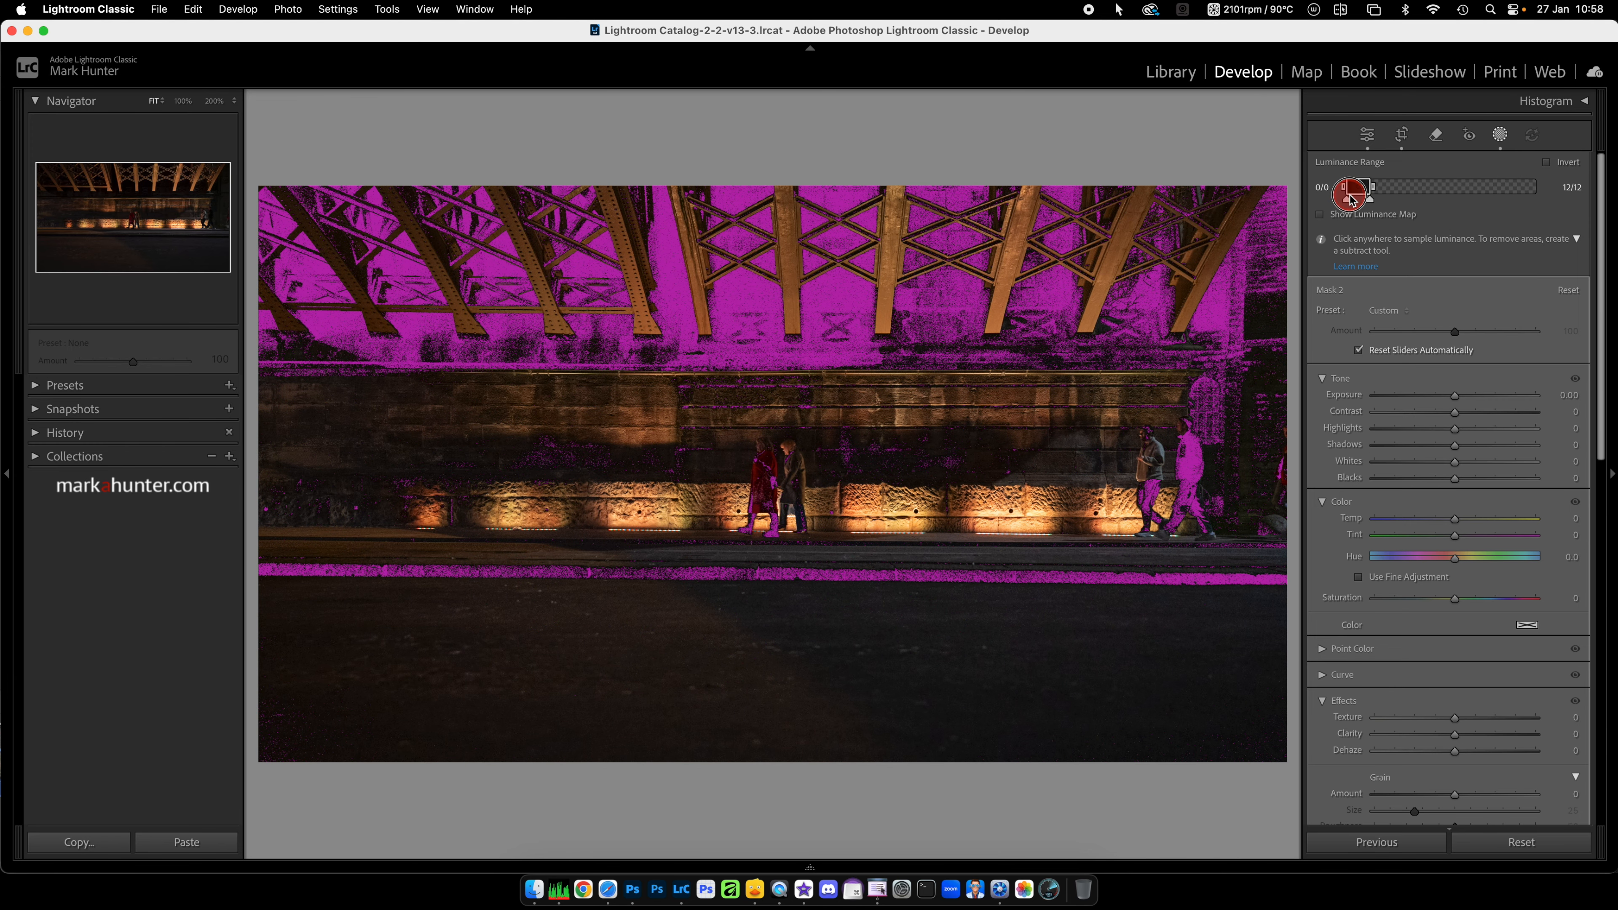